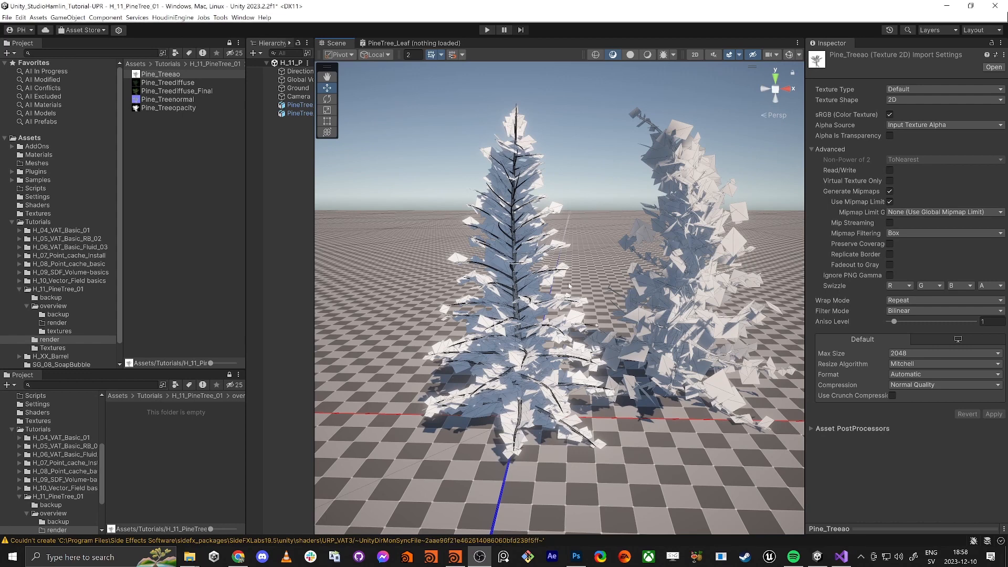
key("w")
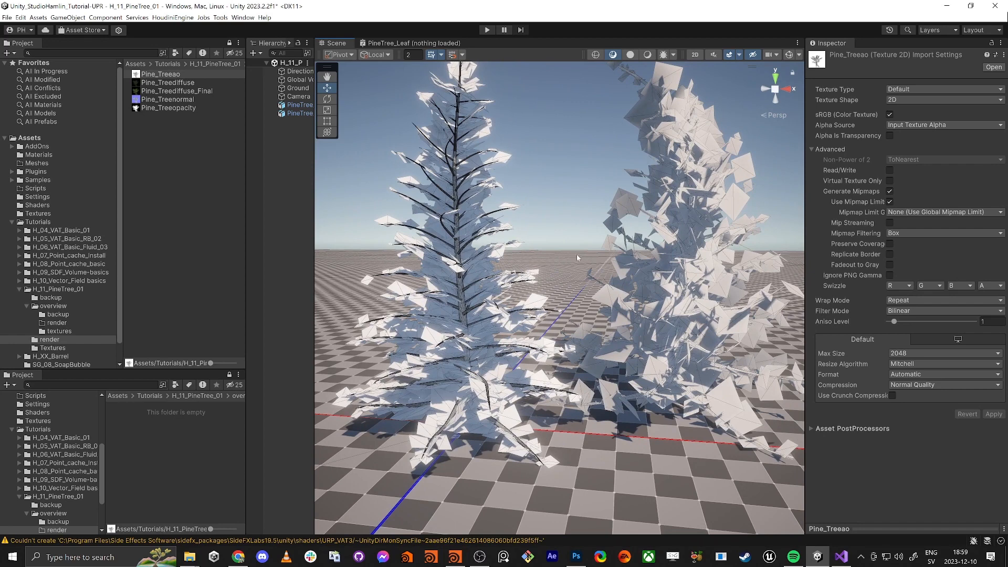
key("w")
right_click_drag(576, 257, 538, 345)
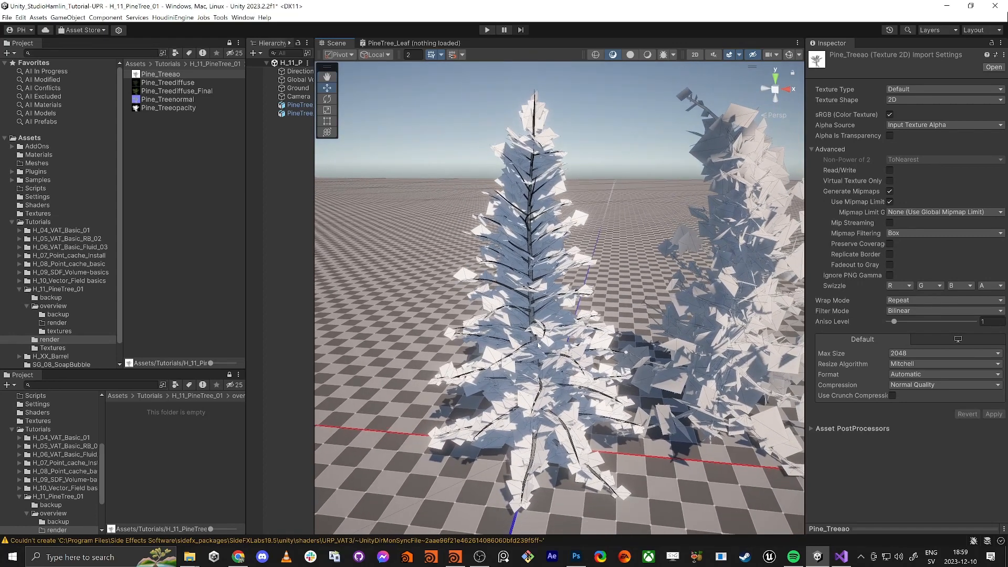
Step: Switch to Houdini and show the orientation parameters of the tree_leaf_generator1 node
key("alt+Tab")
key("alt+Tab")
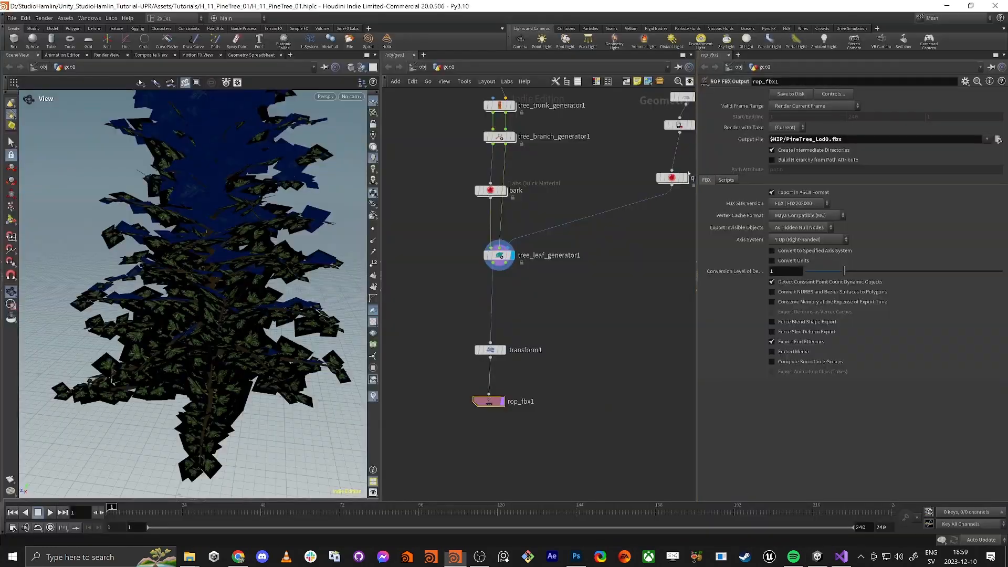
left_click_drag(280, 391, 249, 353)
scroll(292, 337, "up", 8)
middle_click_drag(592, 312, 609, 327)
left_click(515, 271)
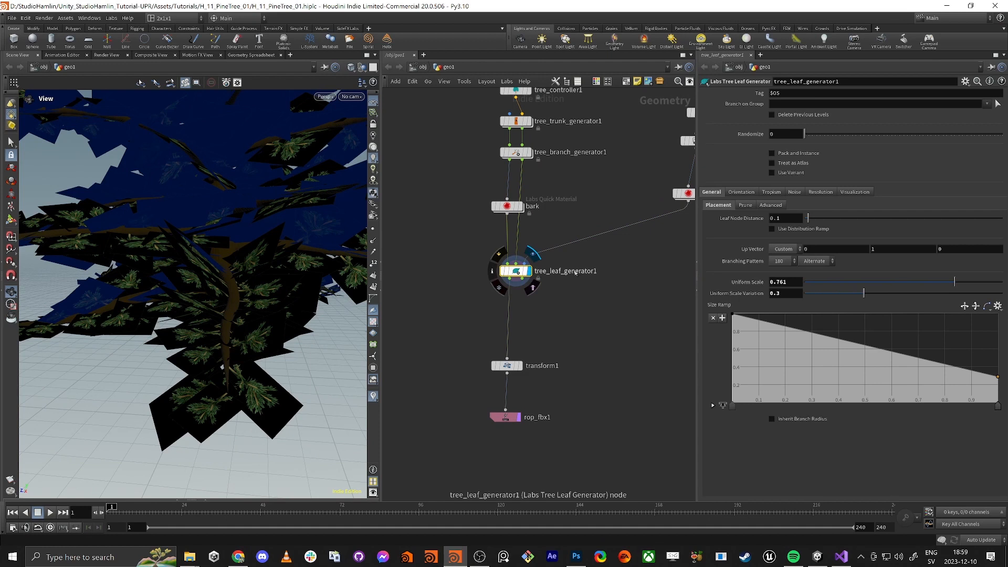
left_click(741, 192)
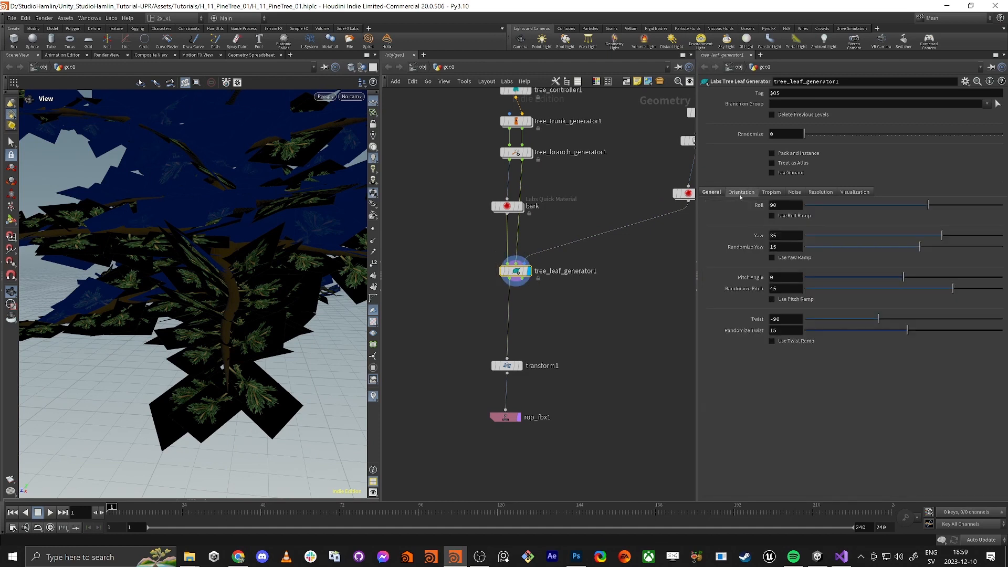
Step: Set all roll, yaw, pitch and twist values of the leaf generator, including the randomize values, to 0
double_click(783, 207)
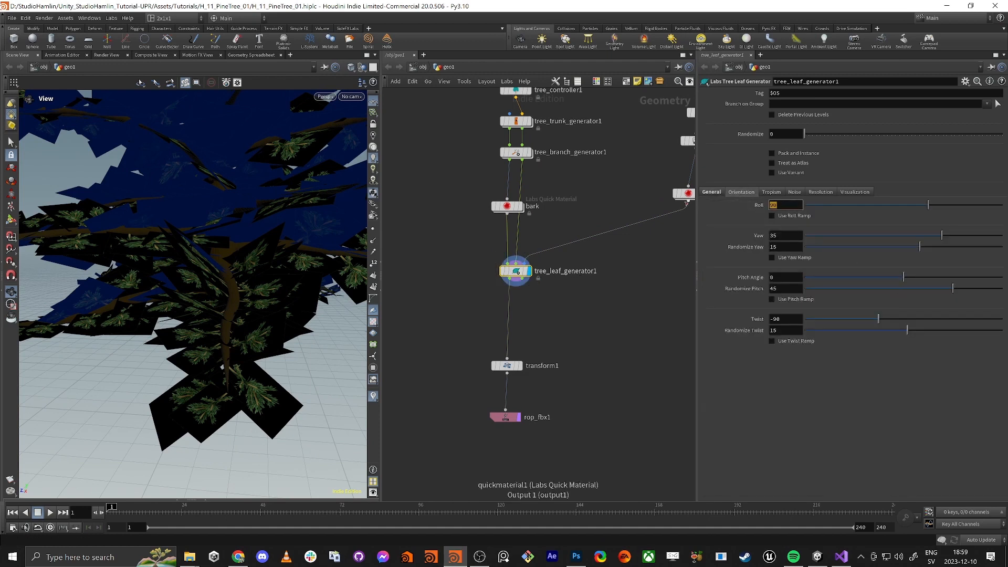
type("0\t0\t0\t0\t0\t0\t0")
key("Tab")
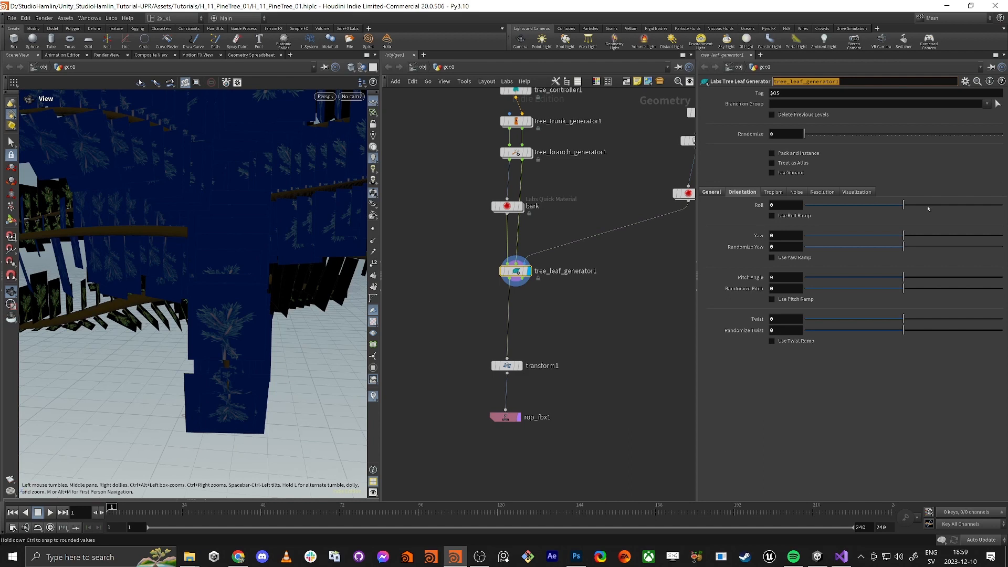
Step: Set the leaf orientation to roll 82.7, yaw 54.1, randomize yaw 57.3, pitch angle 58.2, randomize pitch -90, twist 40.6 and randomize twist -166.9
left_click_drag(908, 204, 966, 246)
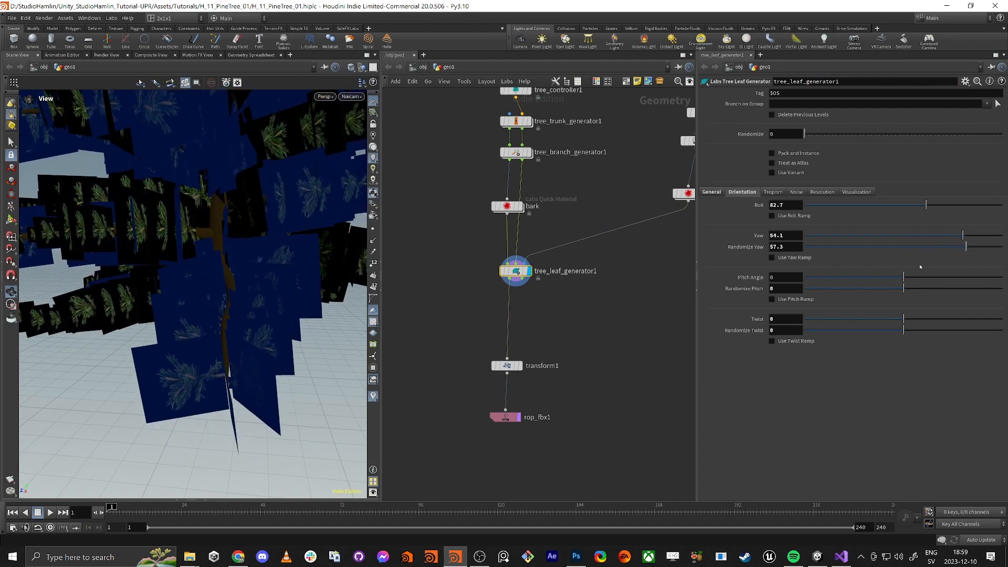
left_click_drag(904, 278, 969, 275)
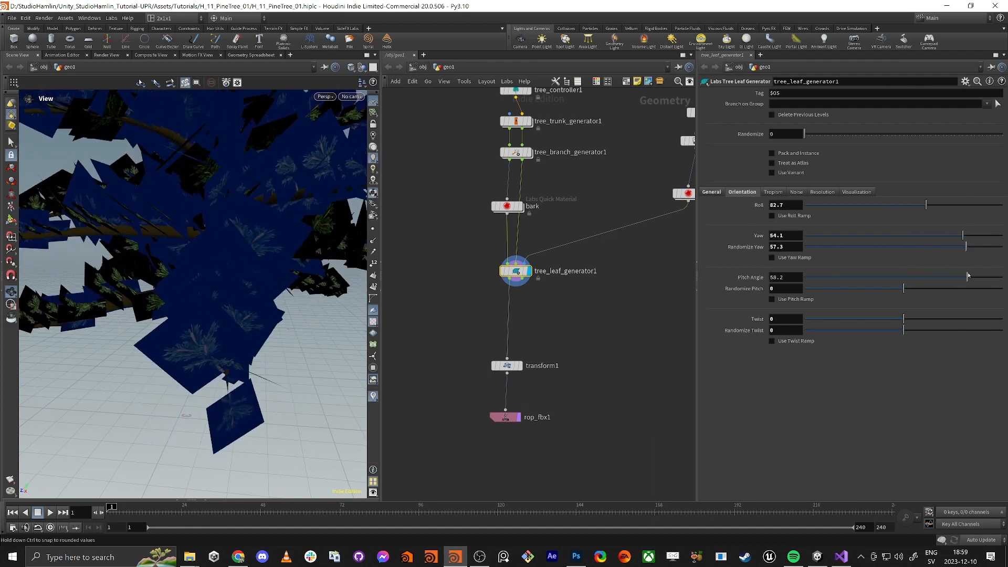
left_click_drag(905, 291, 788, 289)
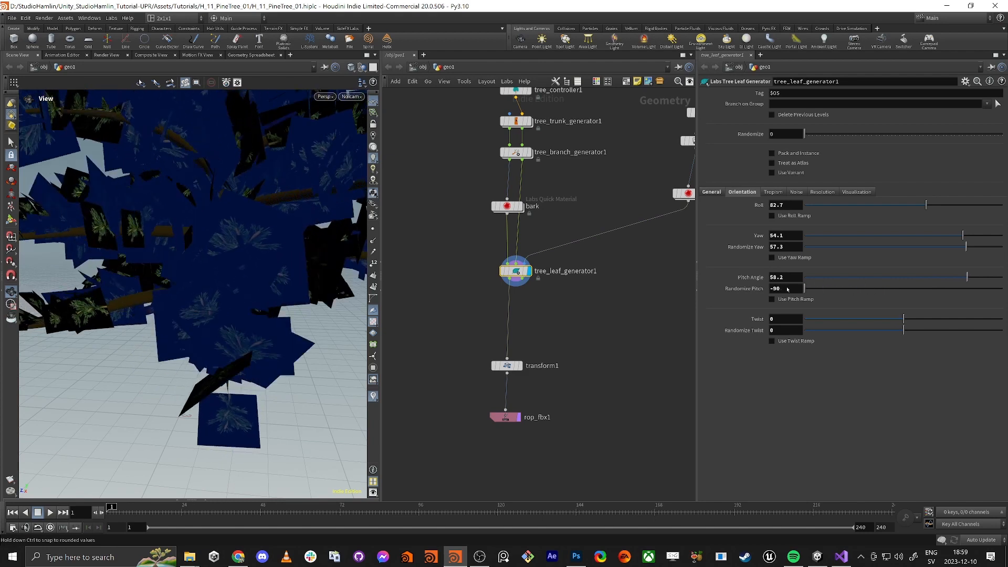
left_click_drag(903, 318, 858, 331)
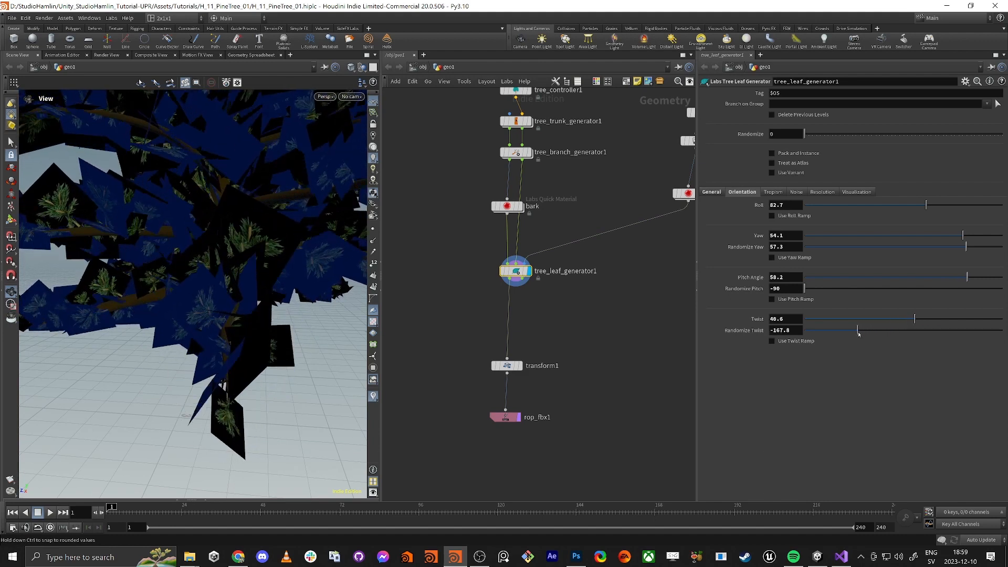
scroll(257, 220, "down", 10)
middle_click_drag(219, 294, 218, 399)
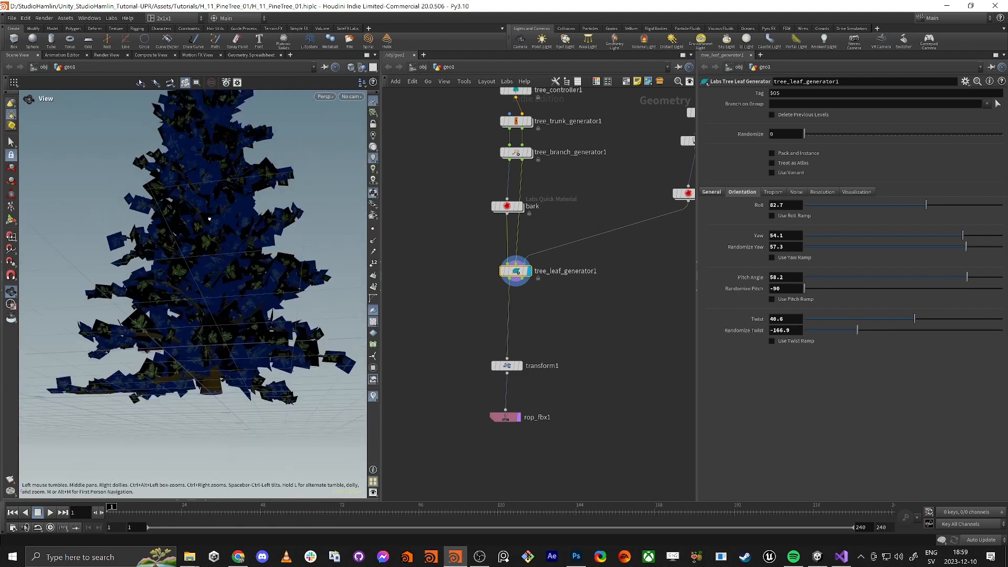
left_click_drag(230, 210, 259, 310)
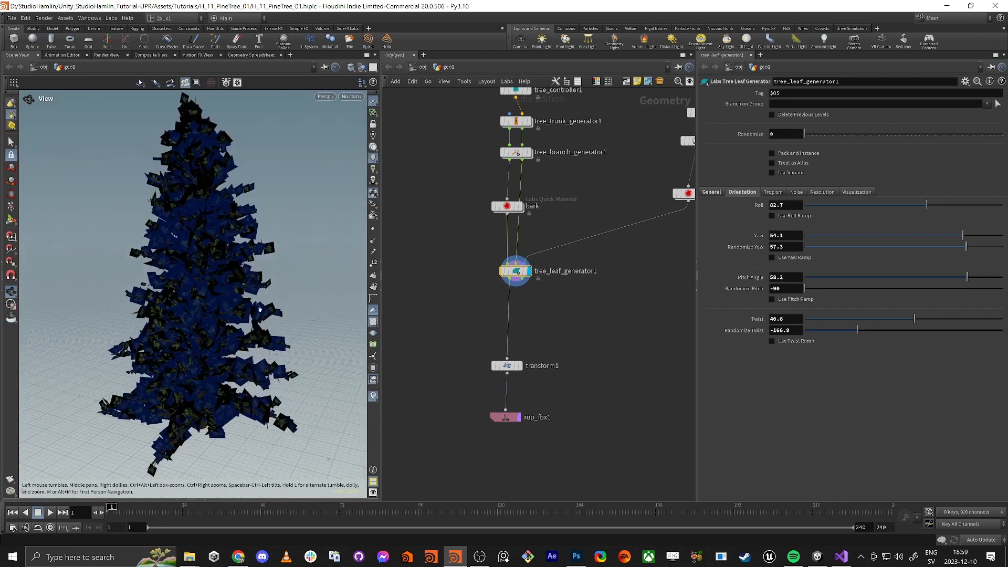
Step: Export the tree through rop_fbx1 to $HIP/PineTree_Lod0.fbx and switch to Unity to inspect the updated tree
left_click(505, 417)
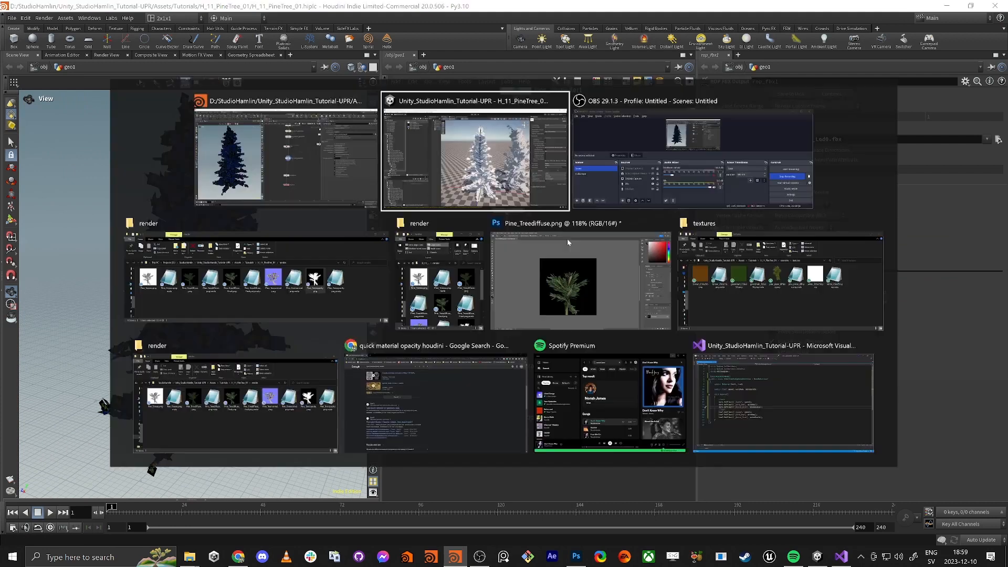
key("alt+Tab")
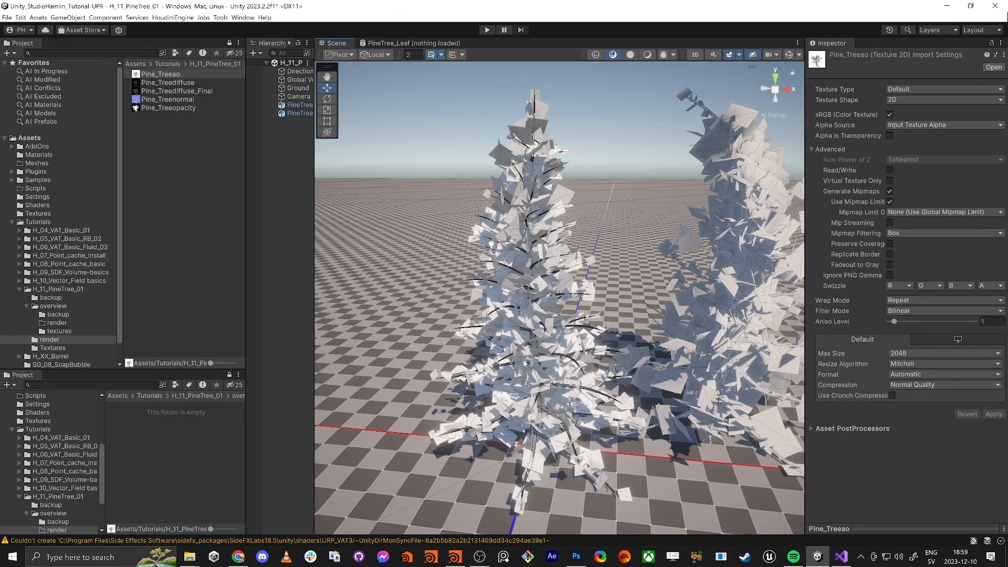
left_click_drag(525, 362, 529, 300, "alt")
scroll(528, 321, "up", 3)
scroll(525, 302, "down", 3)
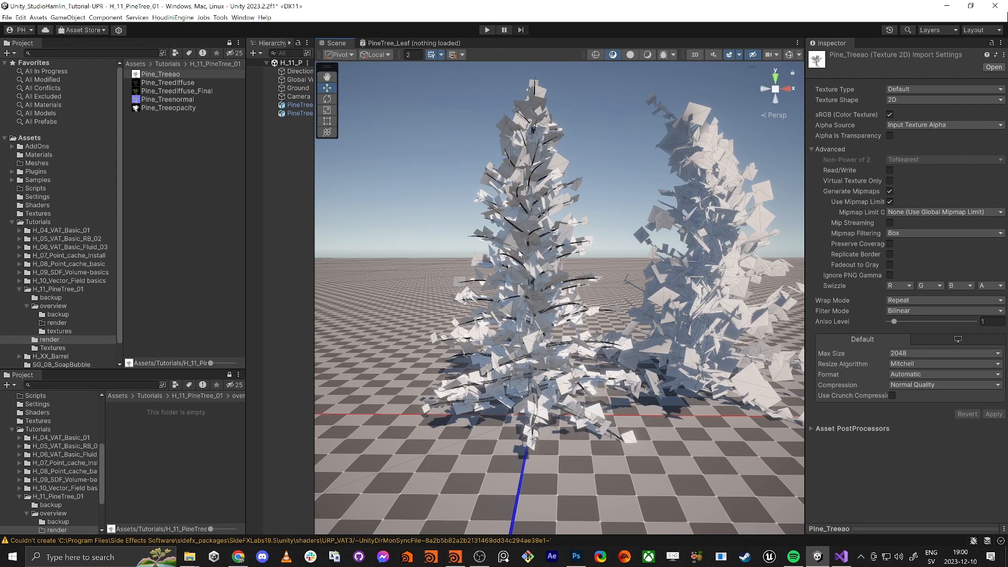
Step: Compare the exported pine tree with its source model in Houdini and return to Unity
key("alt+Tab")
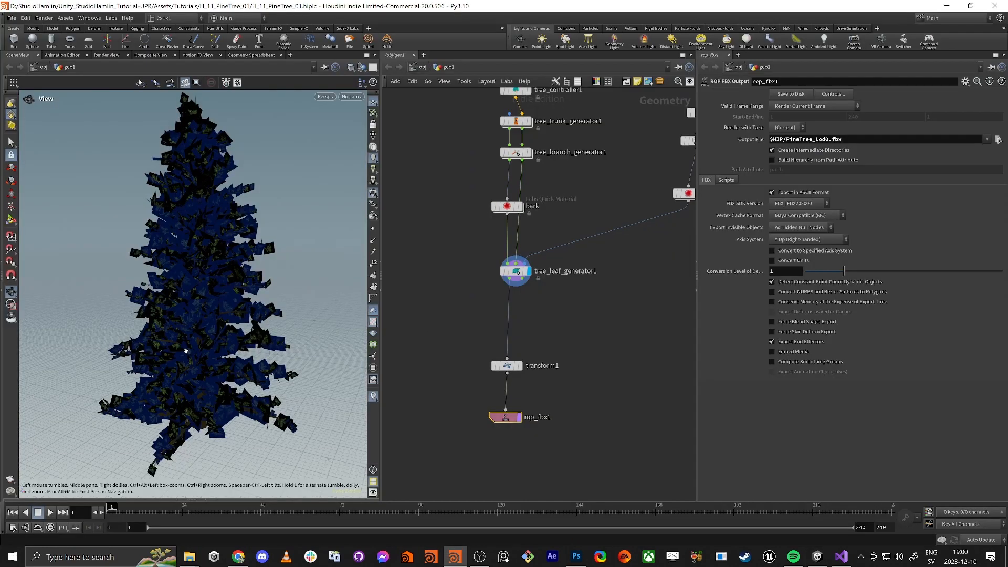
left_click_drag(183, 360, 218, 339)
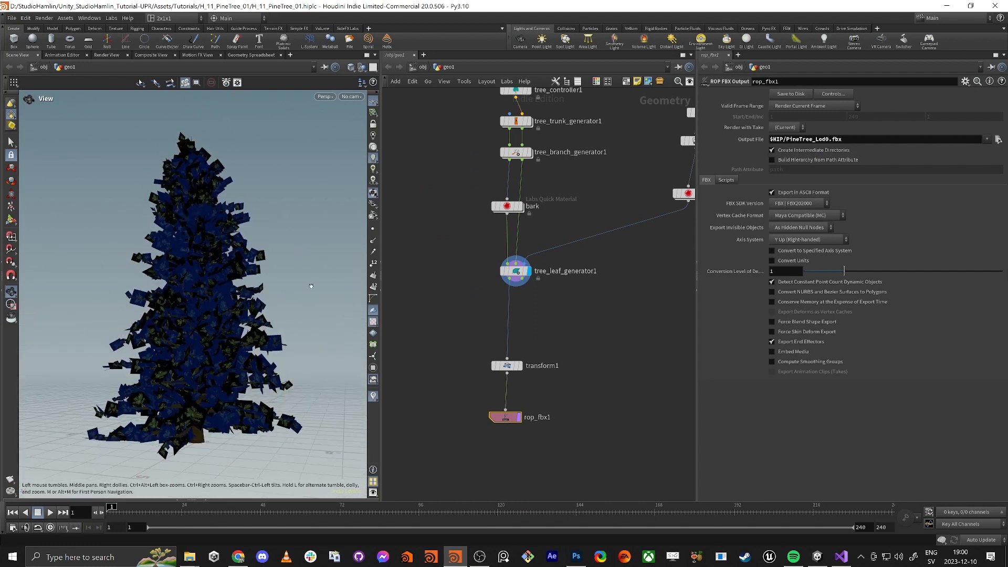
key("alt+Tab")
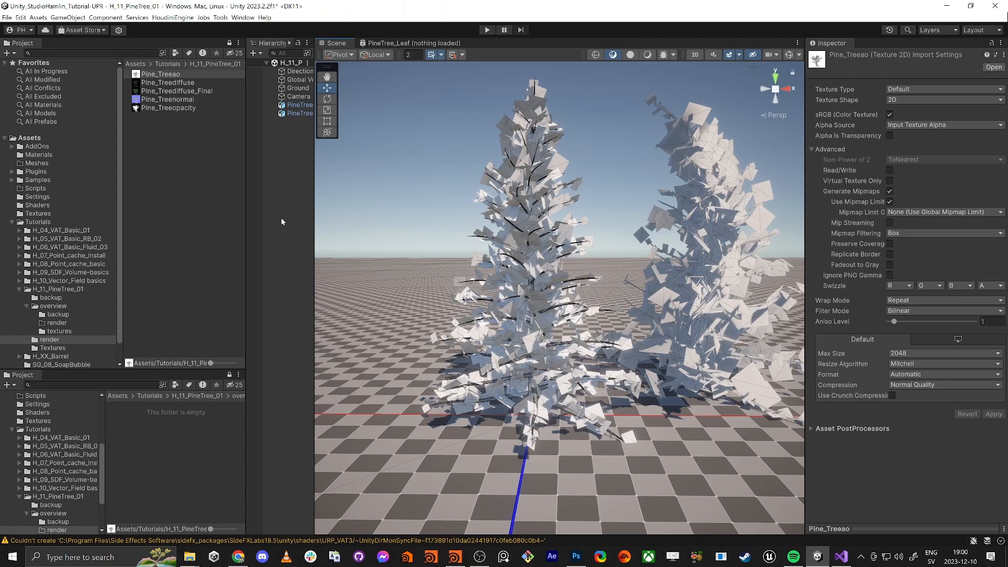
Step: Widen the Hierarchy and show the contents of the H_11_PineTree_01 folder with its overview subfolder collapsed
left_click_drag(309, 234, 365, 246)
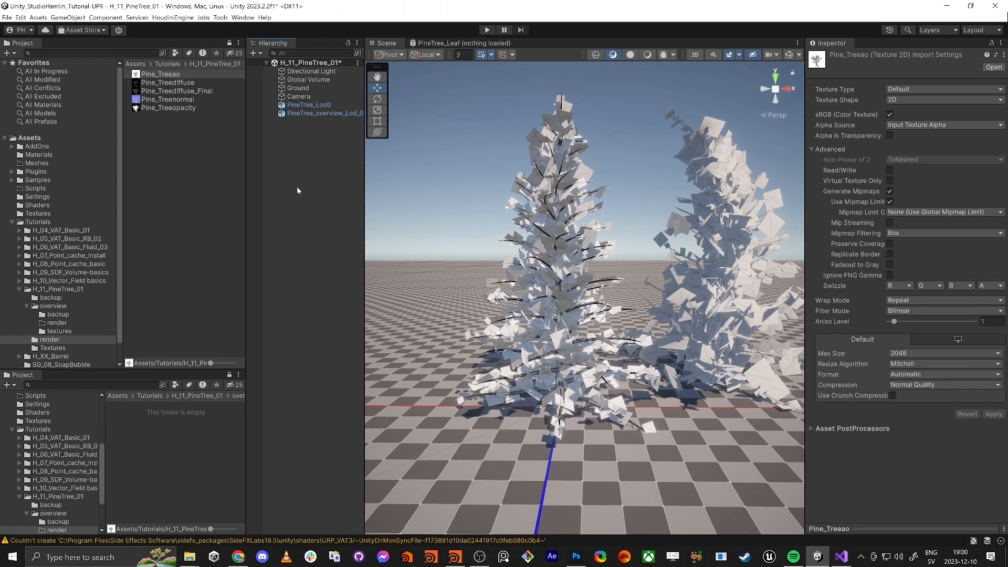
left_click(58, 290)
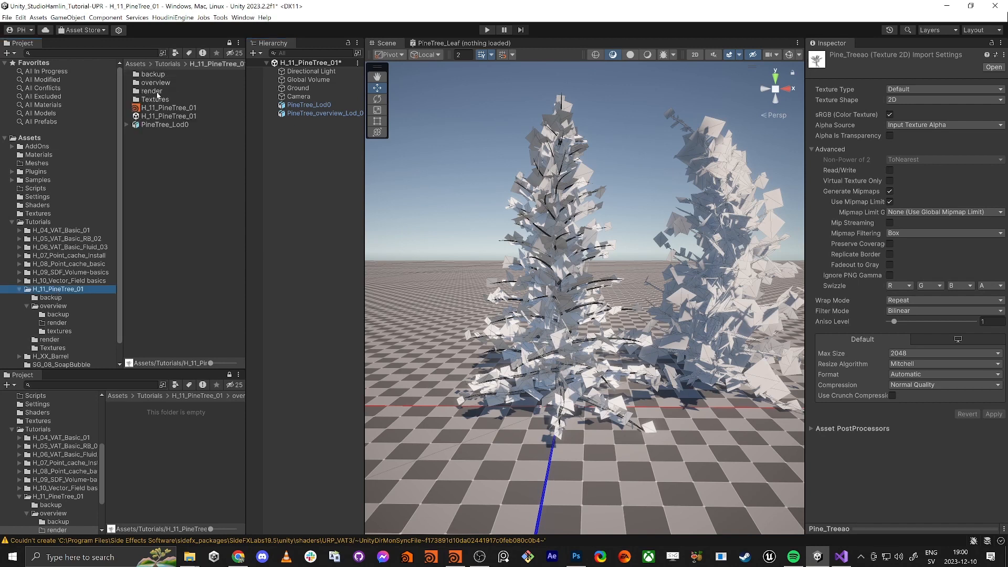
double_click(156, 92)
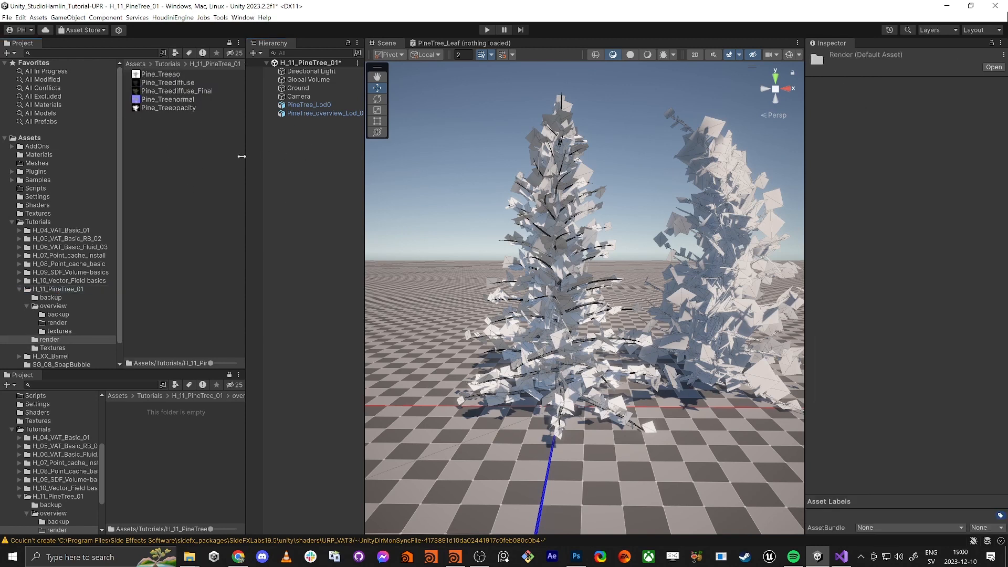
left_click(25, 307)
left_click(58, 289)
Step: Create a URP Lit Shader Graph named PineTree_Leaf in the H_11_PineTree_01 folder
right_click(170, 175)
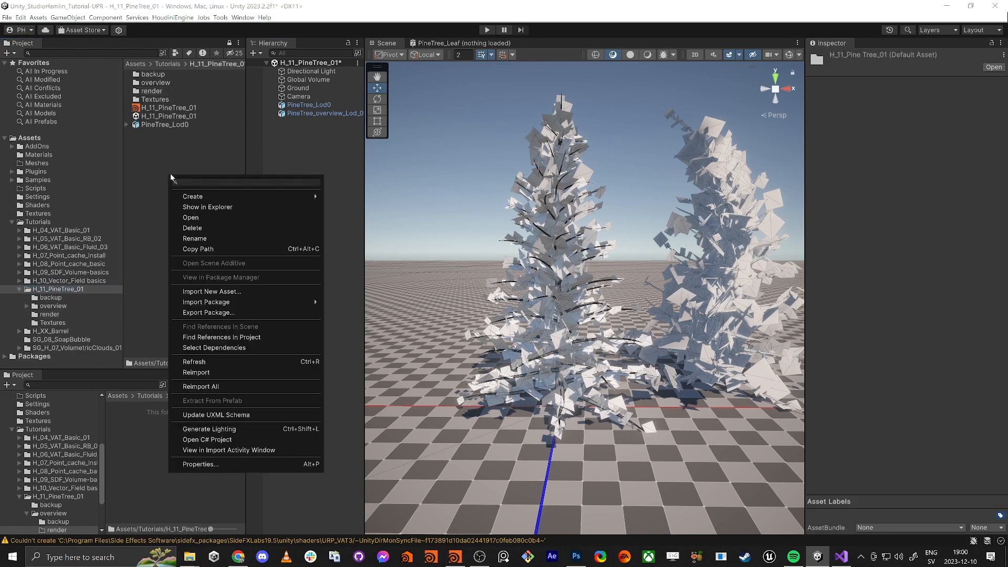
mouse_move(294, 196)
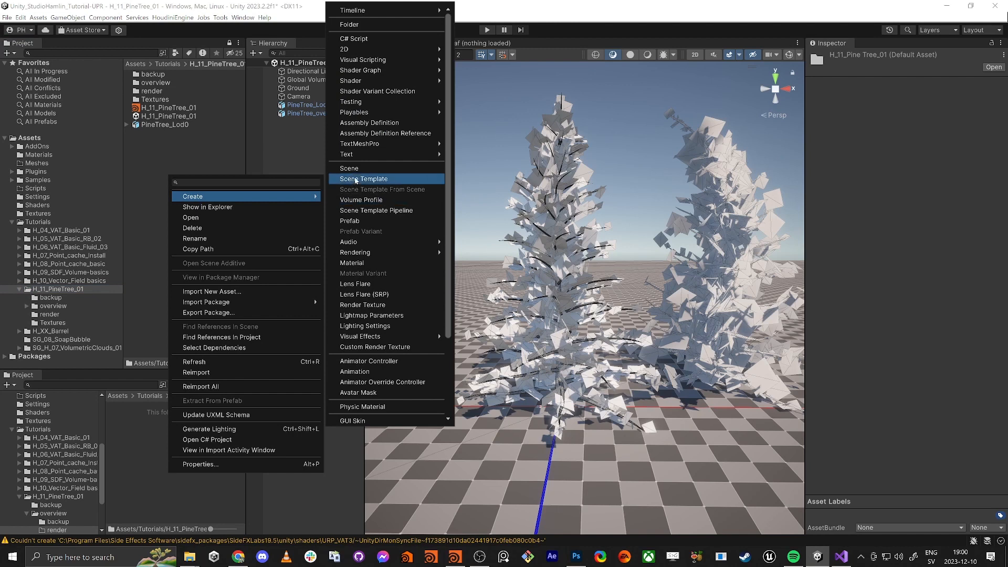
mouse_move(396, 69)
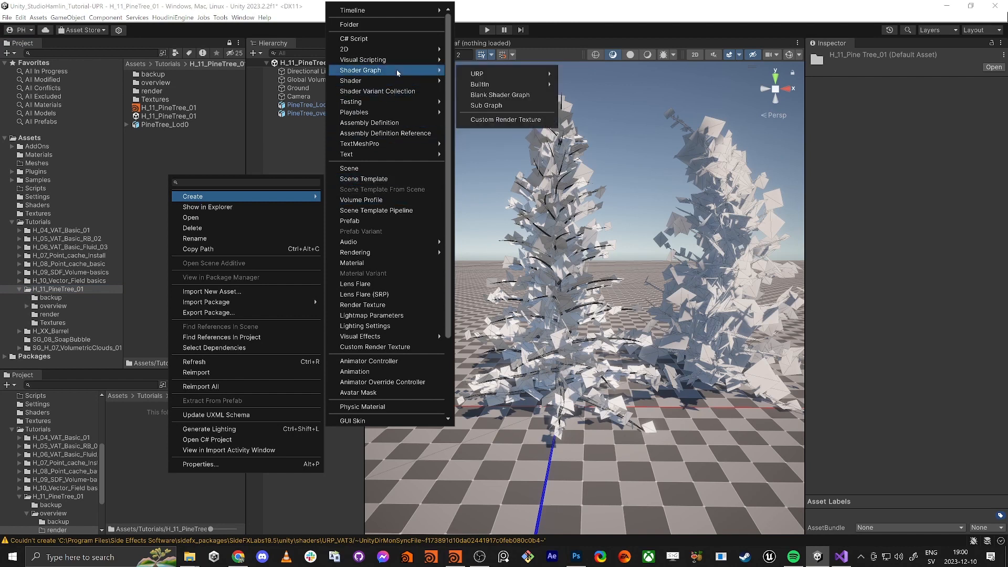
mouse_move(496, 74)
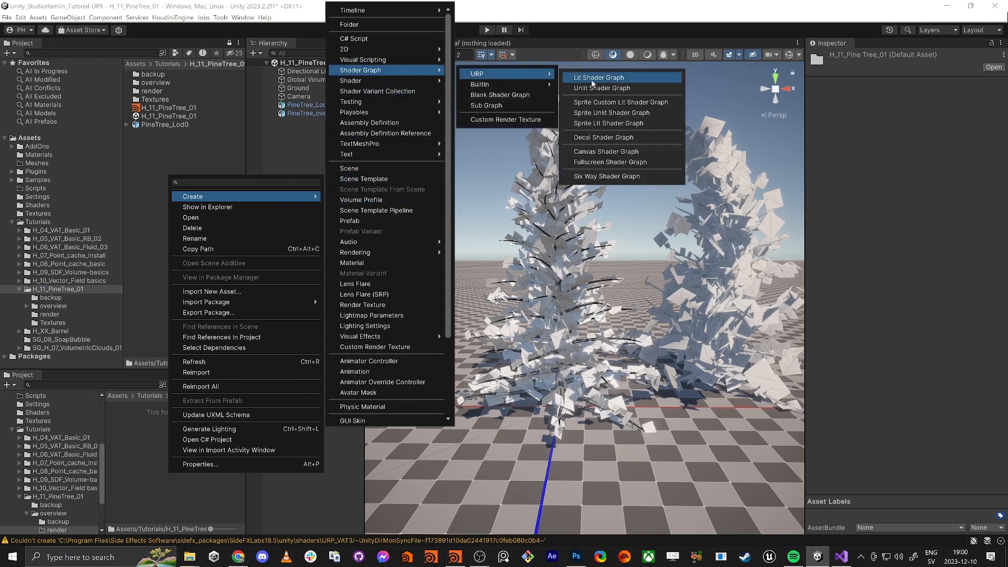
left_click(603, 78)
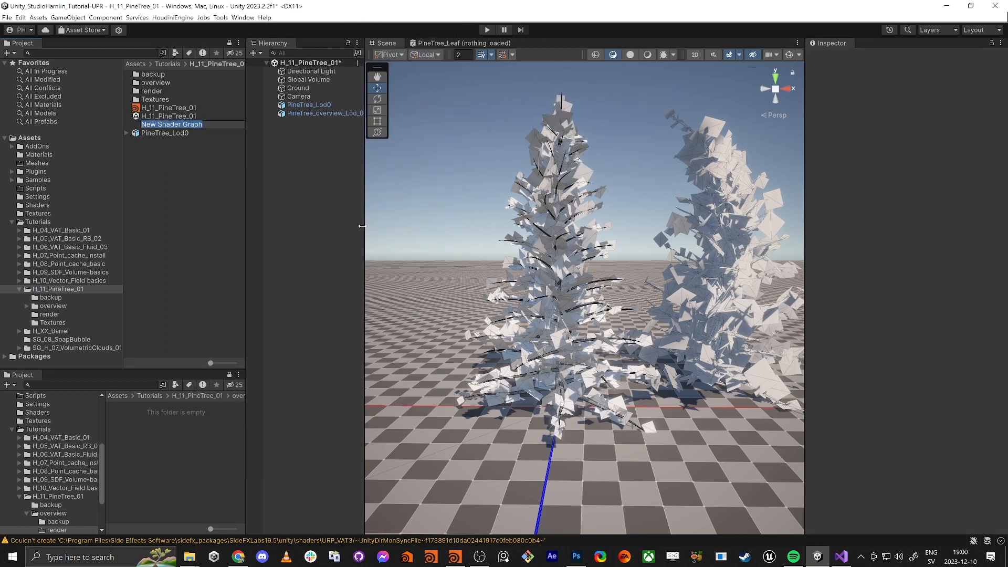
type("PineT")
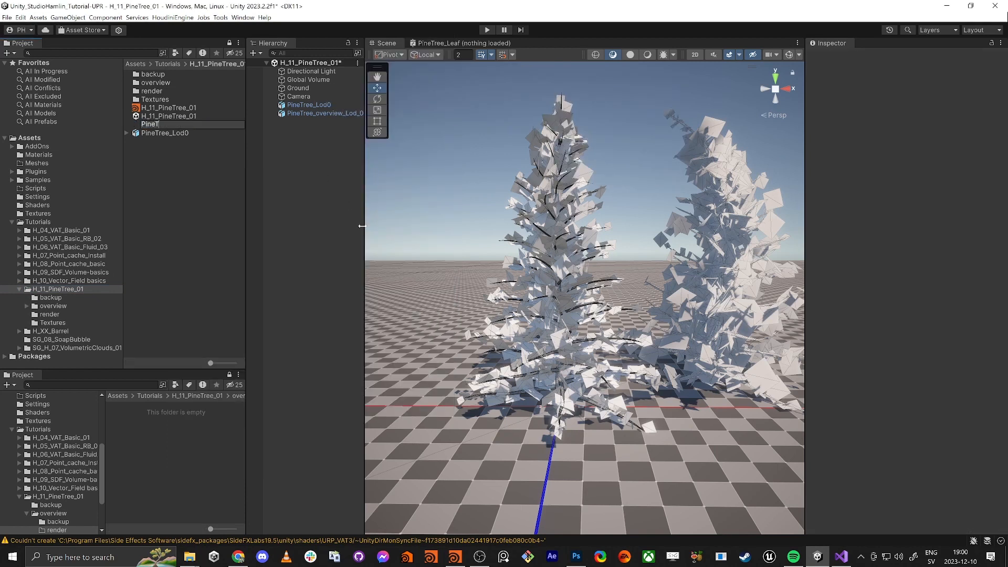
type("ree_Leaf")
key("Return")
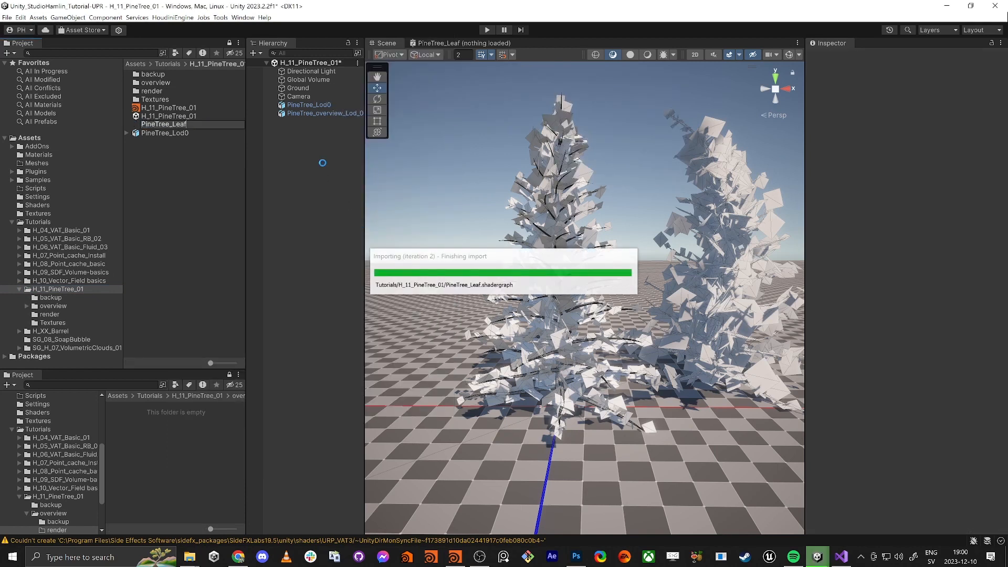
Step: Create a material named PineTree_Leaf from the PineTree_Leaf shader graph and apply it to the leaves of the PineTree_Lod0 tree
right_click(173, 125)
mouse_move(294, 144)
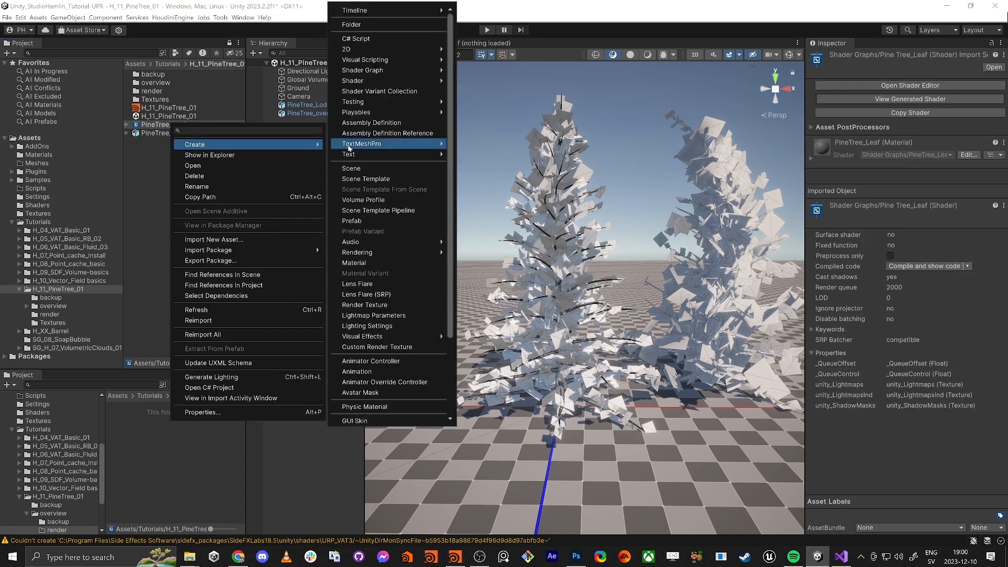
left_click(353, 263)
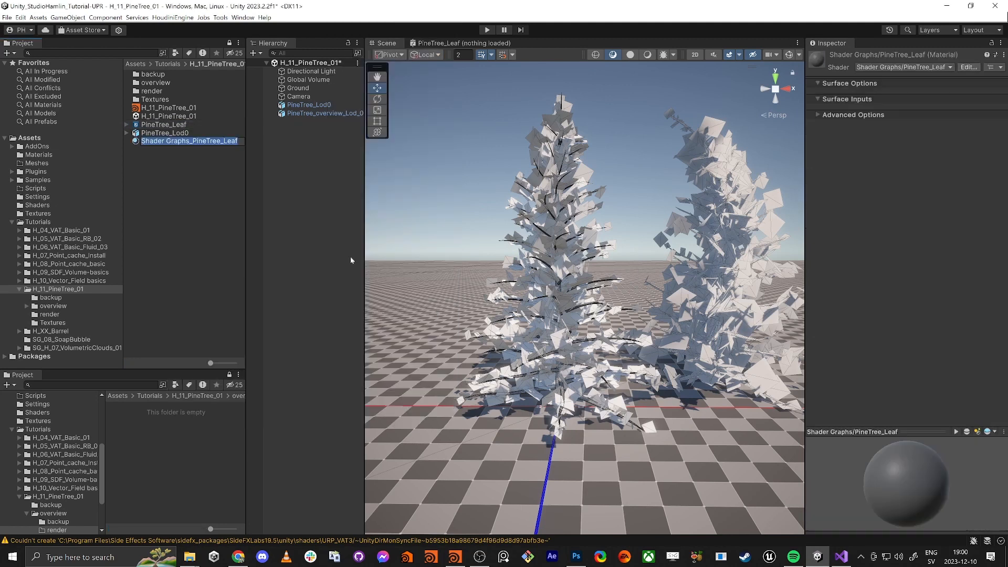
key("Home")
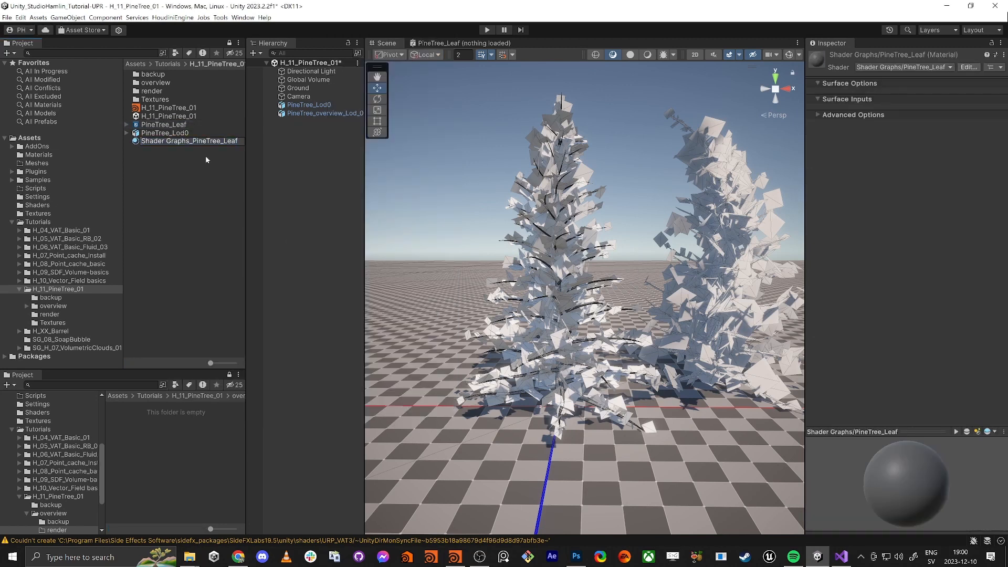
key("ctrl+shift+Right")
key("ctrl+shift+Right")
key("ctrl+shift+Right")
key("BackSpace")
key("Return")
left_click_drag(179, 126, 582, 176)
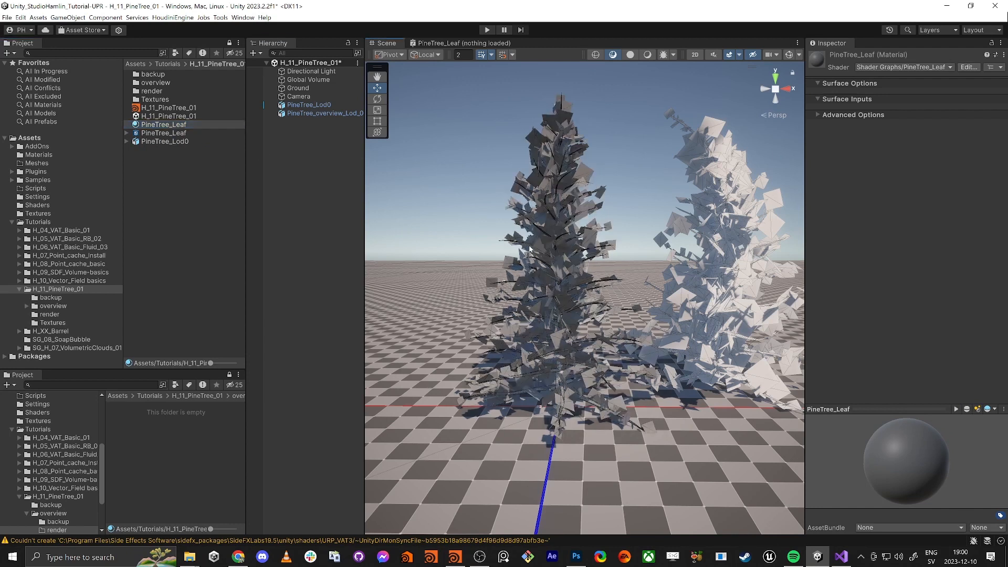
Step: Open the PineTree_Leaf shader graph for editing
double_click(164, 133)
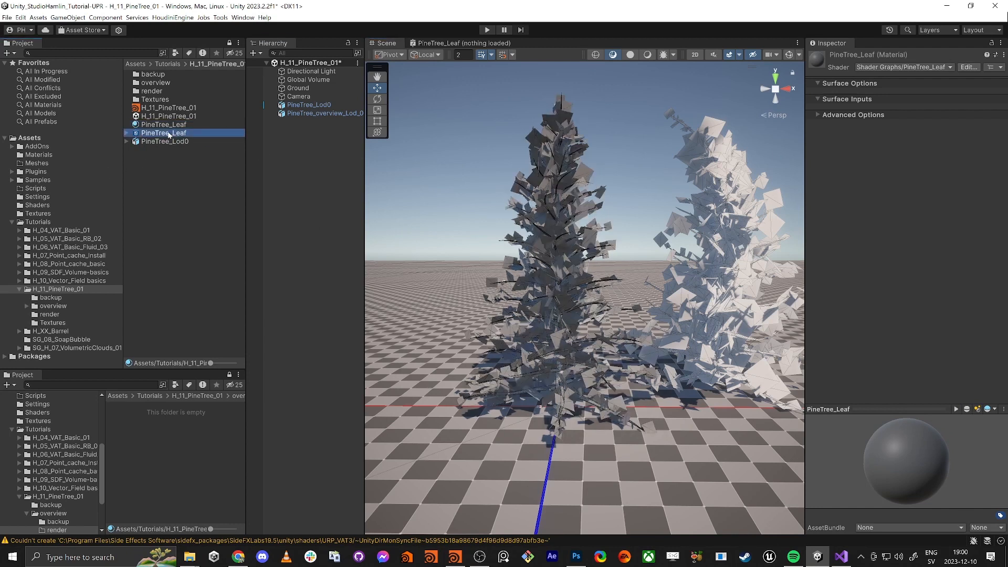
middle_click_drag(536, 140, 555, 152)
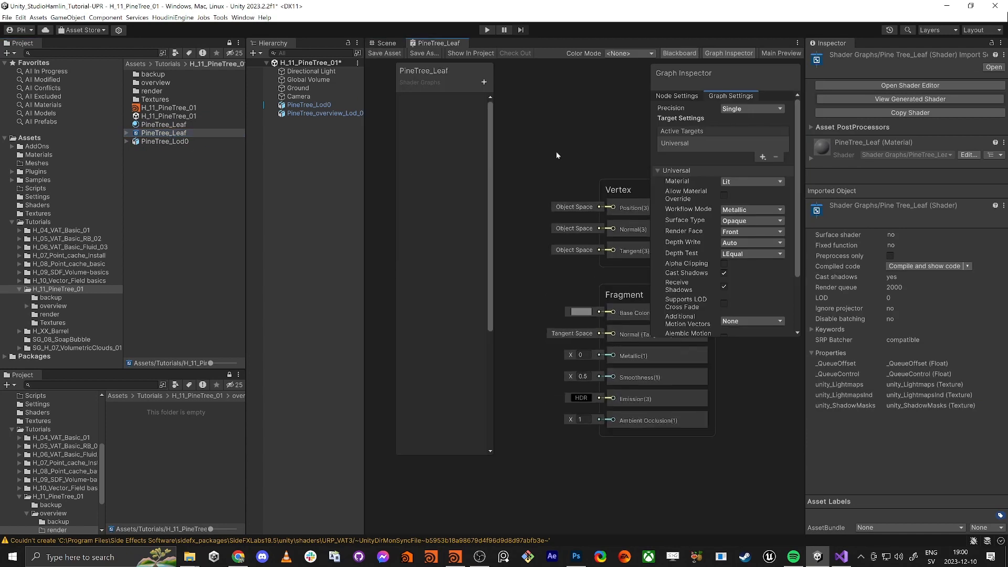
Step: Maximize the shader graph window and add a Texture 2D property named Color
key("shift+space")
mouse_move(490, 225)
middle_mouse_down()
mouse_move(640, 241)
mouse_move(903, 233)
mouse_move(486, 243)
middle_mouse_up()
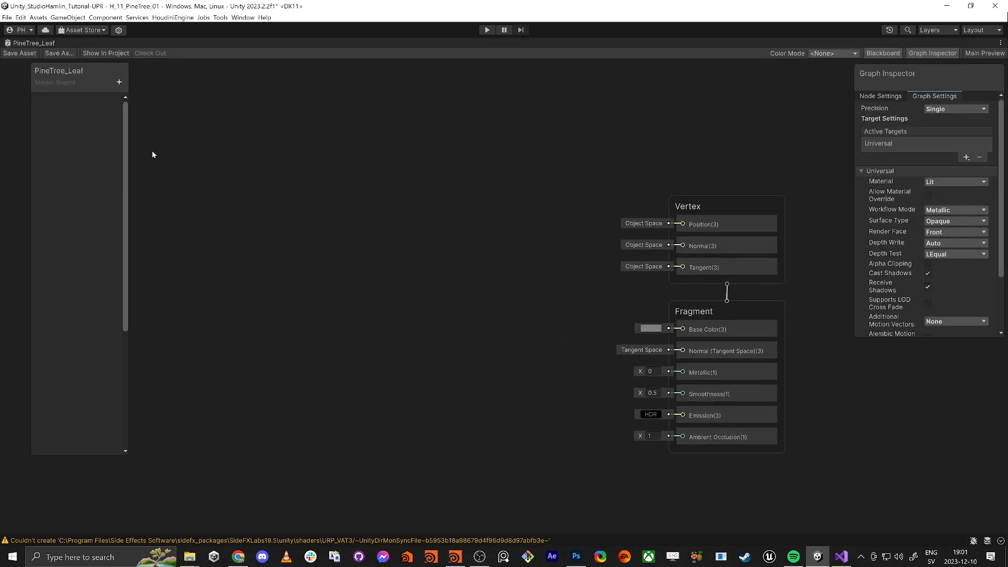
left_click(119, 82)
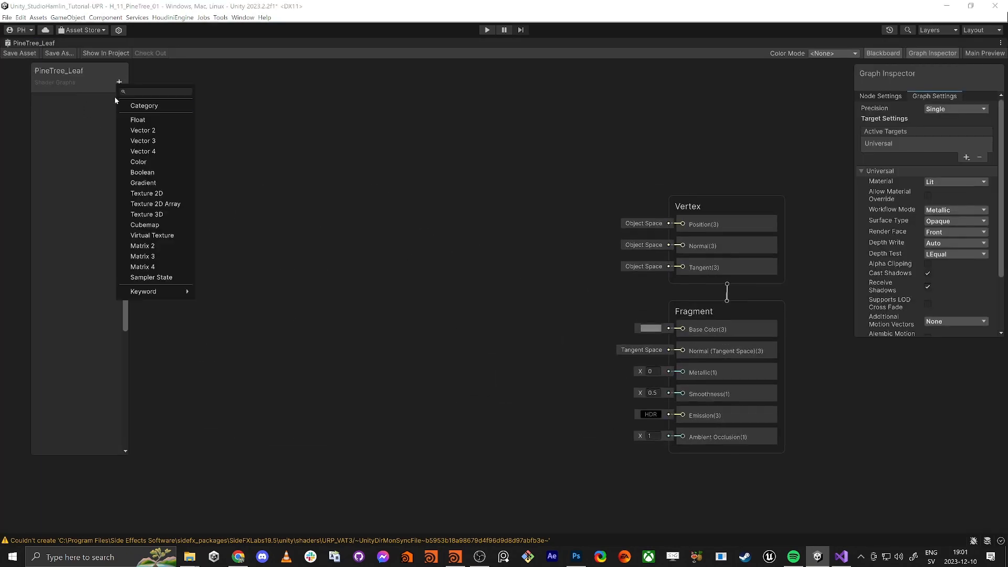
left_click(150, 194)
type("Color")
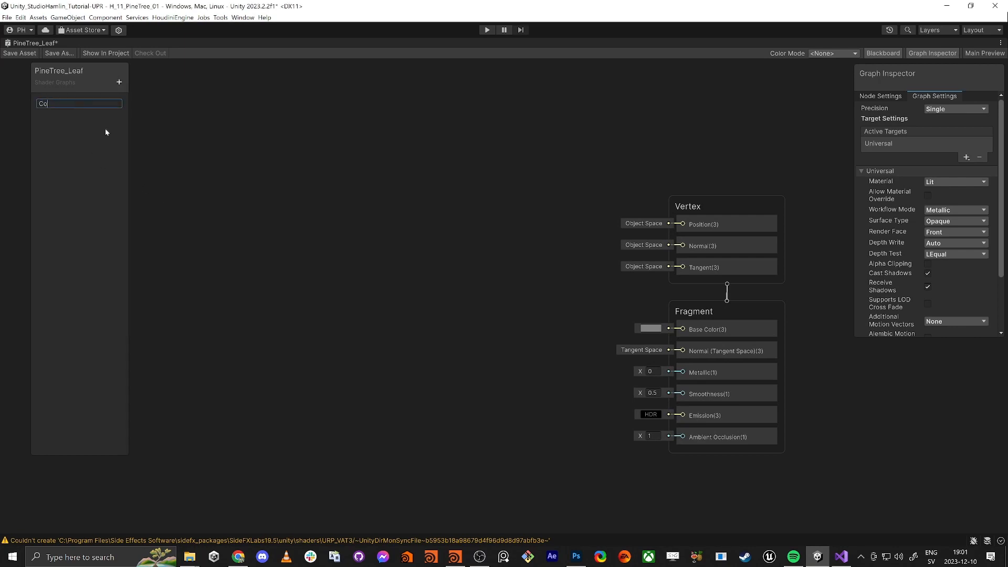
key("Return")
Step: Duplicate the Color texture property twice and rename the copies Normal and Opacity
left_click(62, 101)
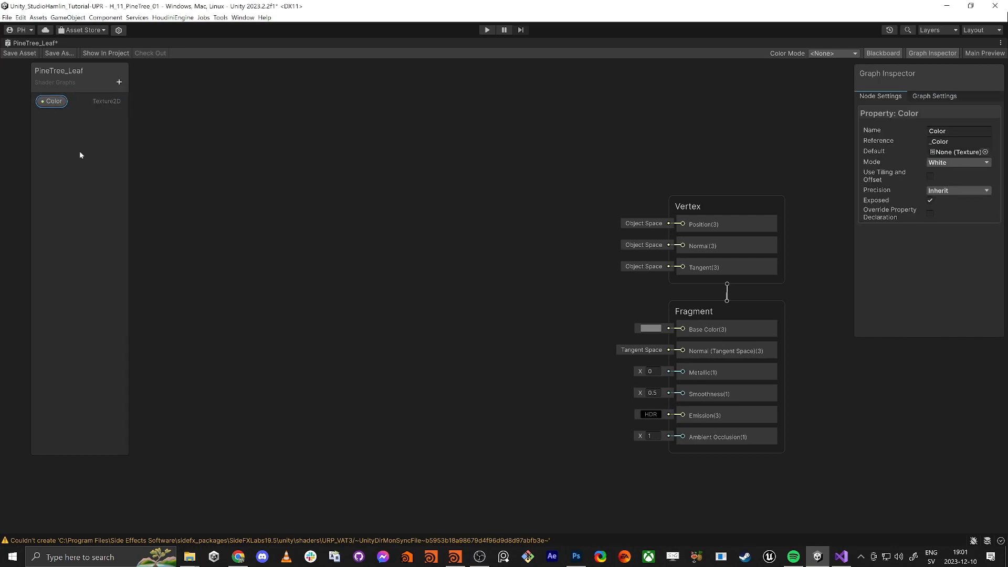
key("ctrl+d")
key("ctrl+d")
left_click(65, 117)
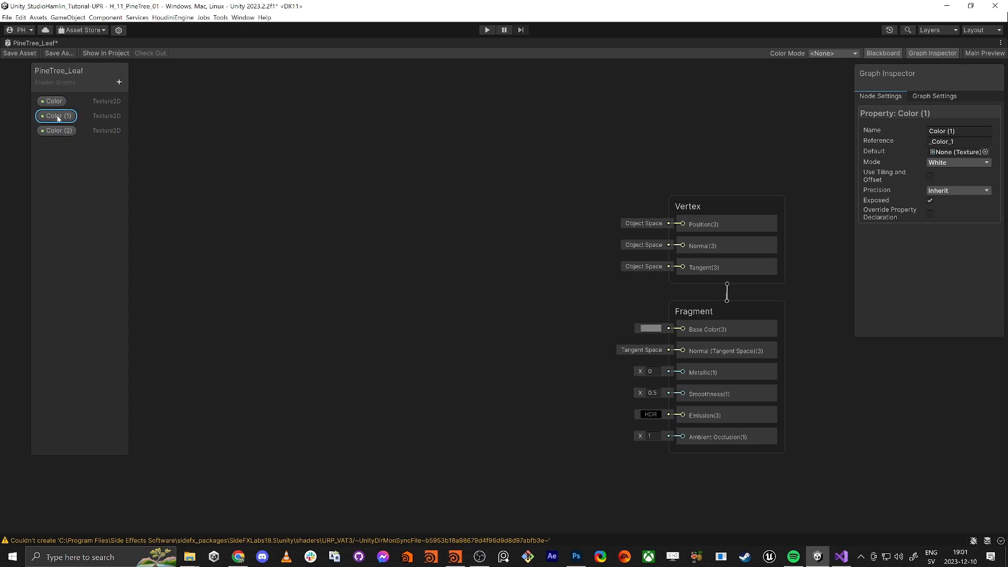
double_click(58, 116)
type("Normal")
key("Return")
double_click(64, 130)
type("Opacity")
key("Return")
Step: Place the Color property in the graph, feed it into a new Sample Texture 2D node and collapse that node's preview
left_click_drag(58, 101, 427, 177)
type("sa")
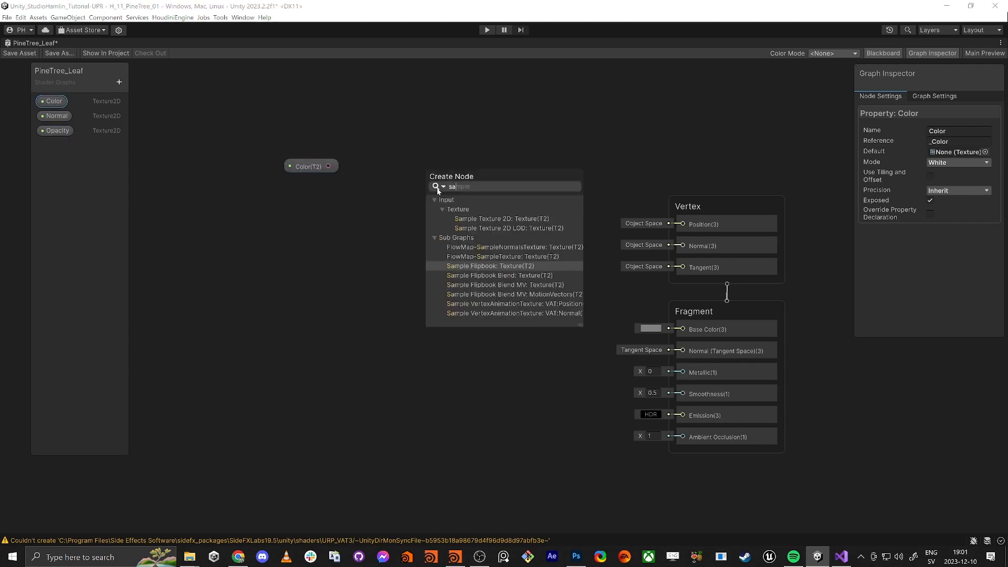
type("mp")
key("Up")
key("Up")
key("Up")
key("Up")
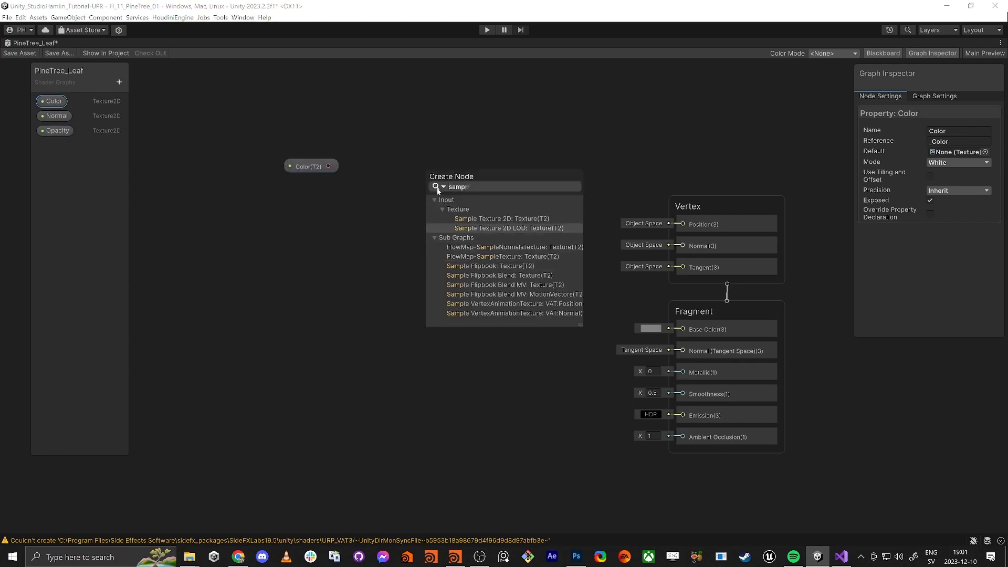
key("Up")
key("Return")
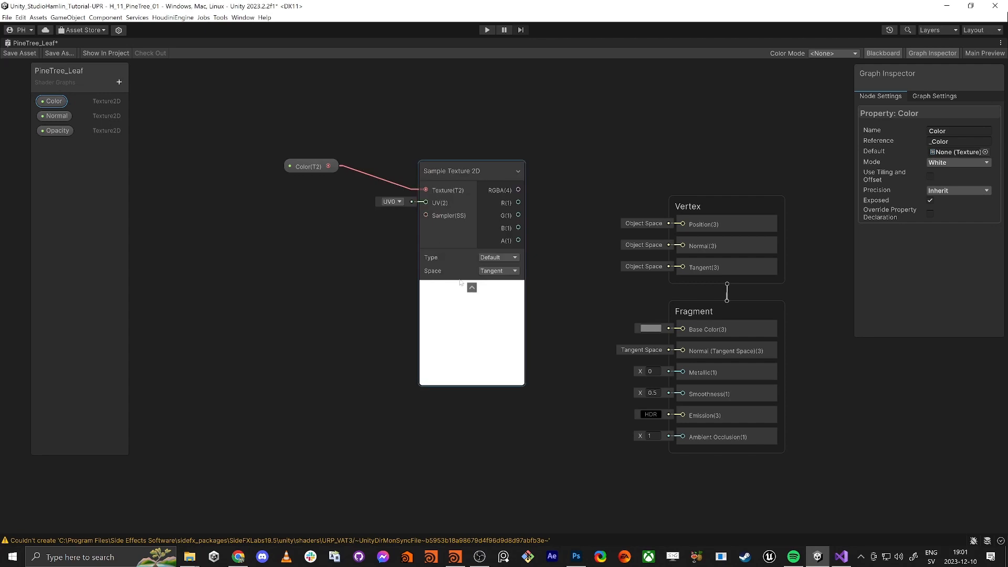
left_click(472, 288)
Step: Make two copies of the Sample Texture 2D node and stack them below the original
left_click(460, 173)
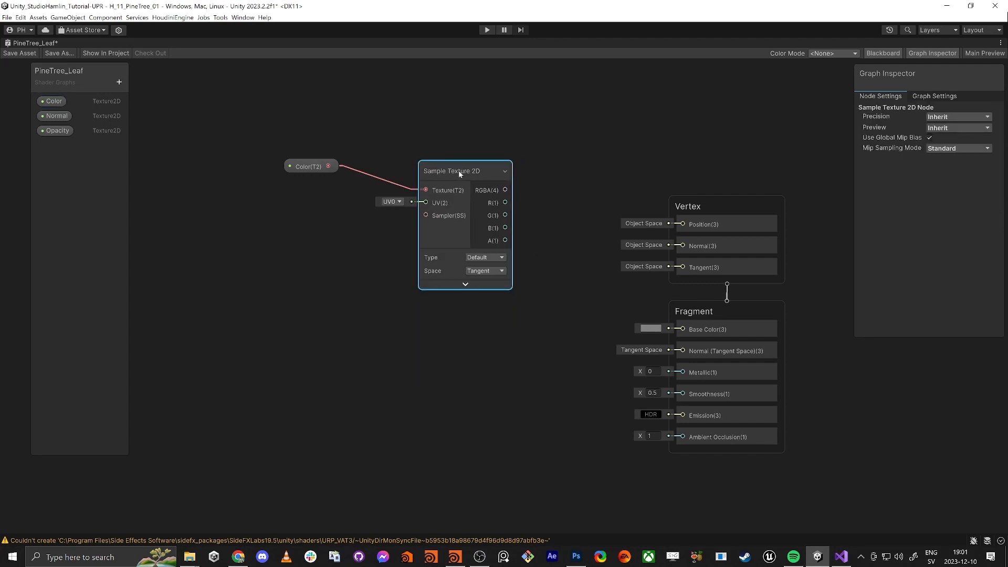
key("ctrl+c")
key("ctrl+v")
middle_click_drag(458, 517, 453, 404)
key("ctrl+v")
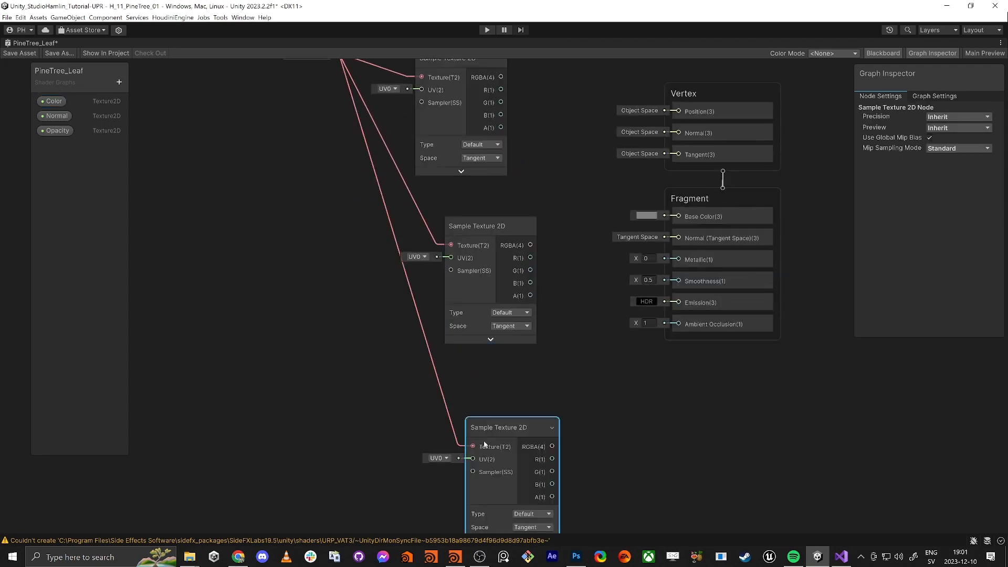
left_click_drag(483, 427, 454, 381)
Step: Place the Normal and Opacity properties and connect them to the texture inputs of the second and third Sample Texture 2D nodes
left_click_drag(53, 118, 293, 207)
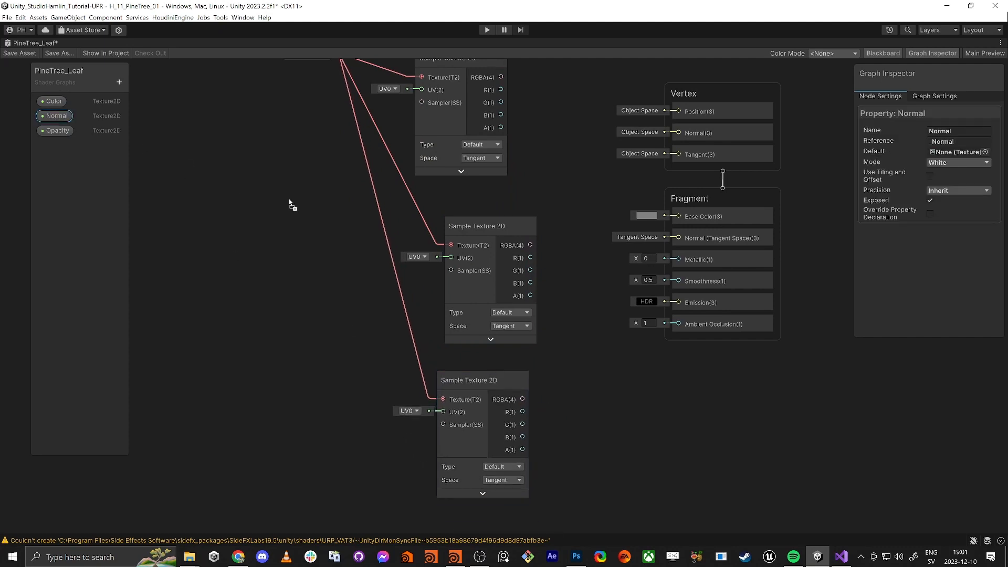
left_click_drag(53, 130, 443, 400)
left_click_drag(451, 245, 333, 243)
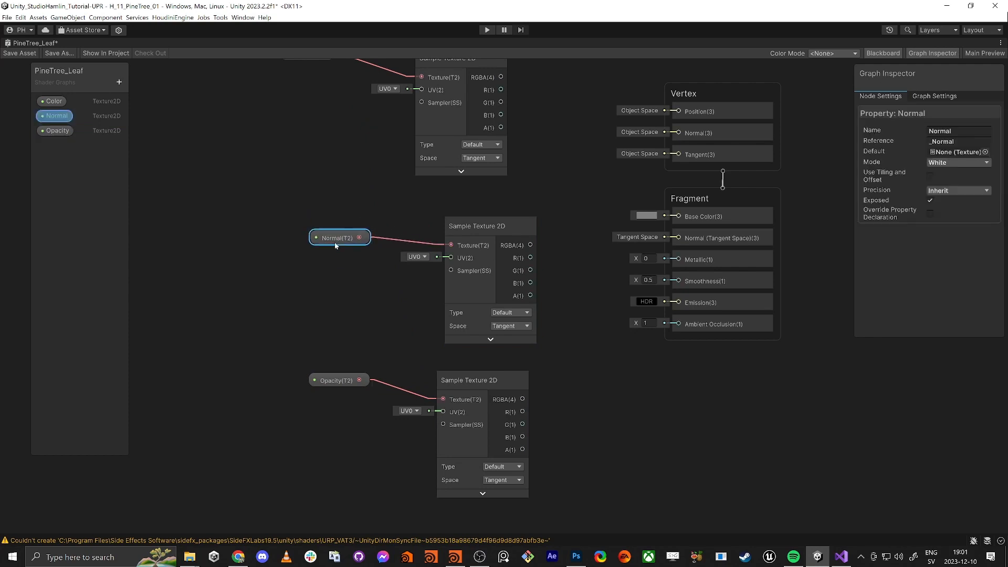
Step: Set the Normal map's Sample Texture 2D type to Normal and connect its RGBA output to the fragment Normal (Tangent Space)
scroll(428, 278, "up", 1)
middle_click_drag(431, 278, 445, 322)
left_click(547, 363)
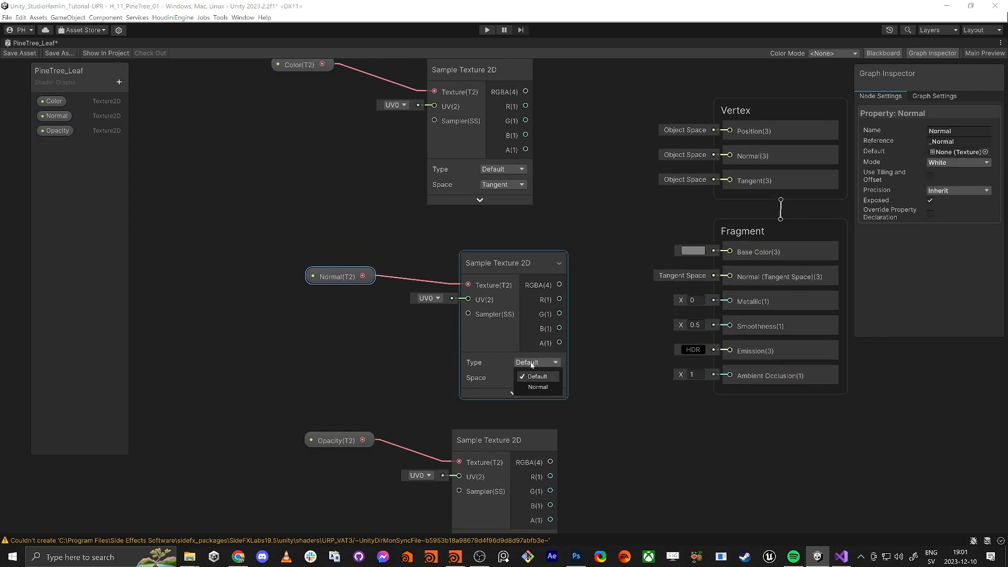
left_click(540, 388)
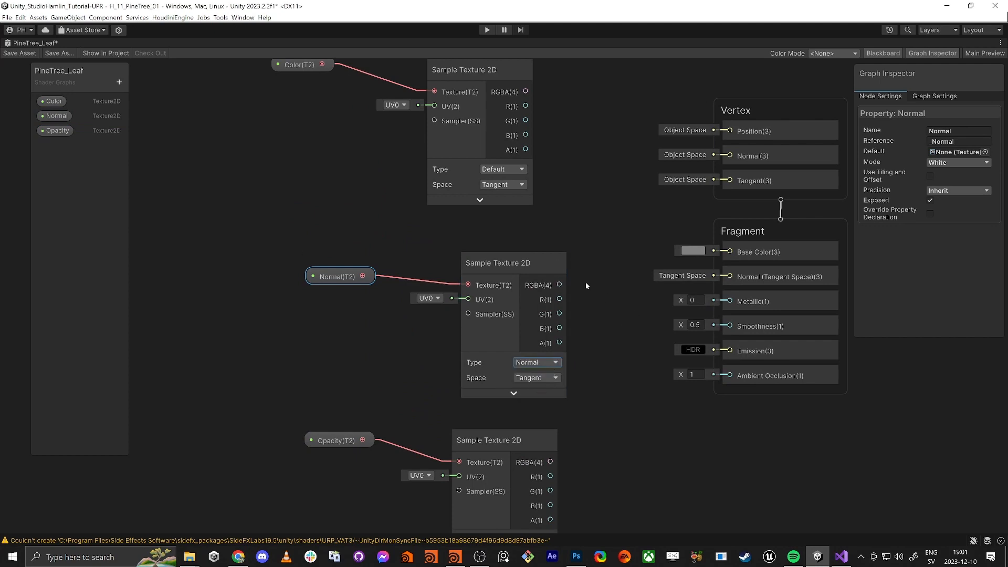
left_click_drag(559, 285, 730, 276)
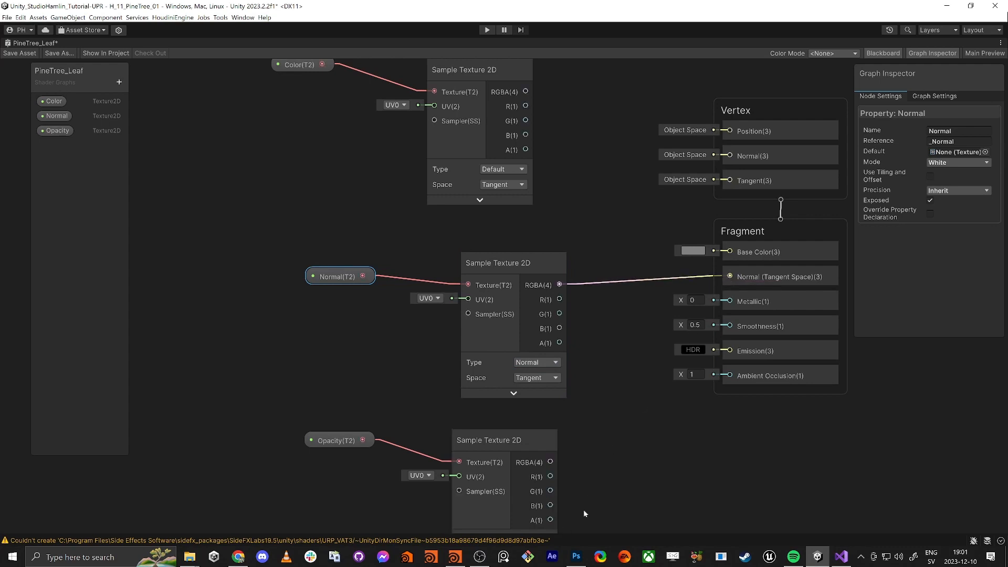
Step: Move the Opacity property node level with the texture input of its Sample Texture 2D node
middle_click_drag(609, 485, 574, 466)
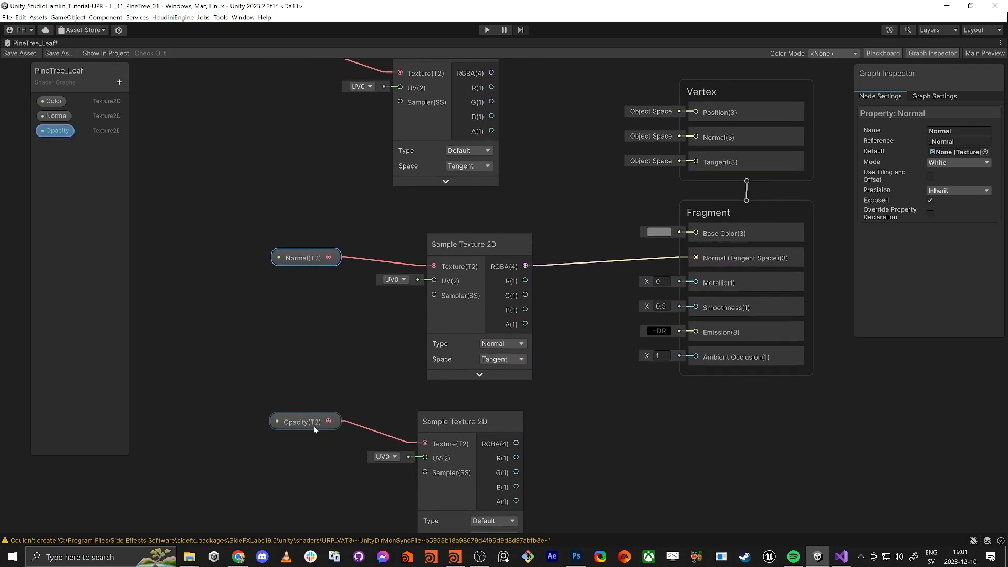
left_click_drag(314, 427, 323, 446)
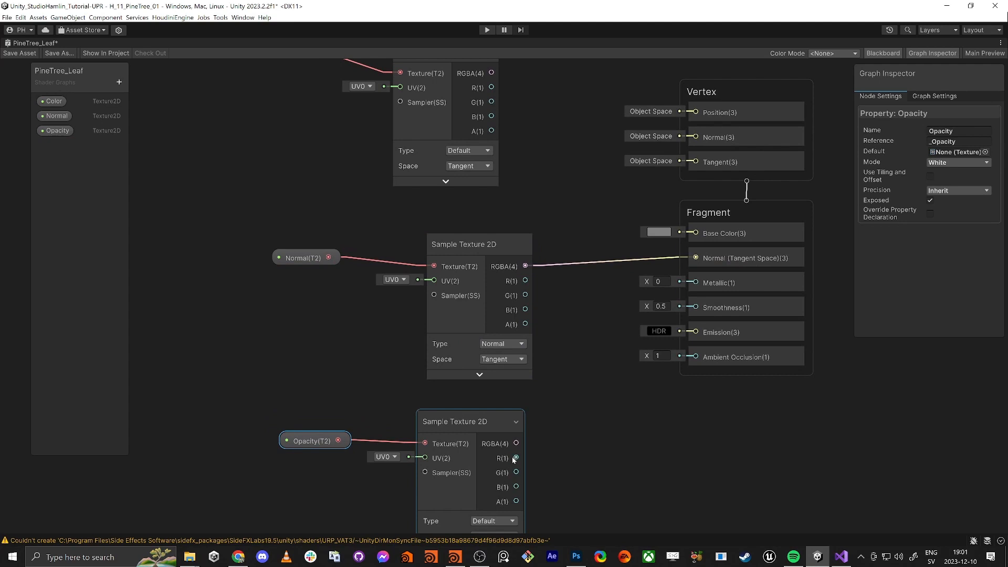
left_click_drag(516, 457, 525, 455)
left_click(583, 348)
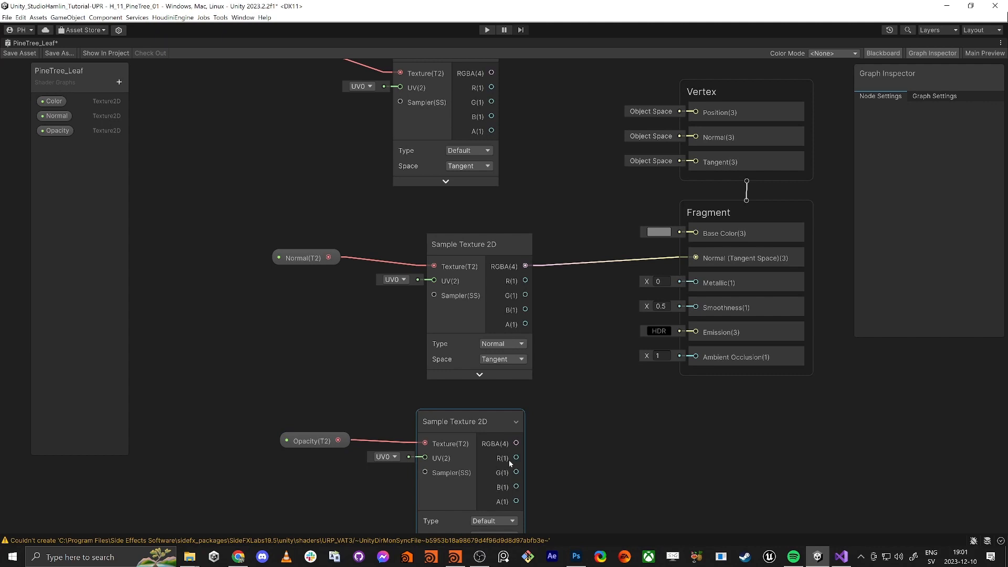
left_click_drag(508, 459, 547, 429)
left_click(603, 365)
Step: In the graph settings, keep the surface type Opaque, enable Alpha Clipping and set Render Face to Both
middle_click_drag(591, 344, 585, 450)
left_click(932, 96)
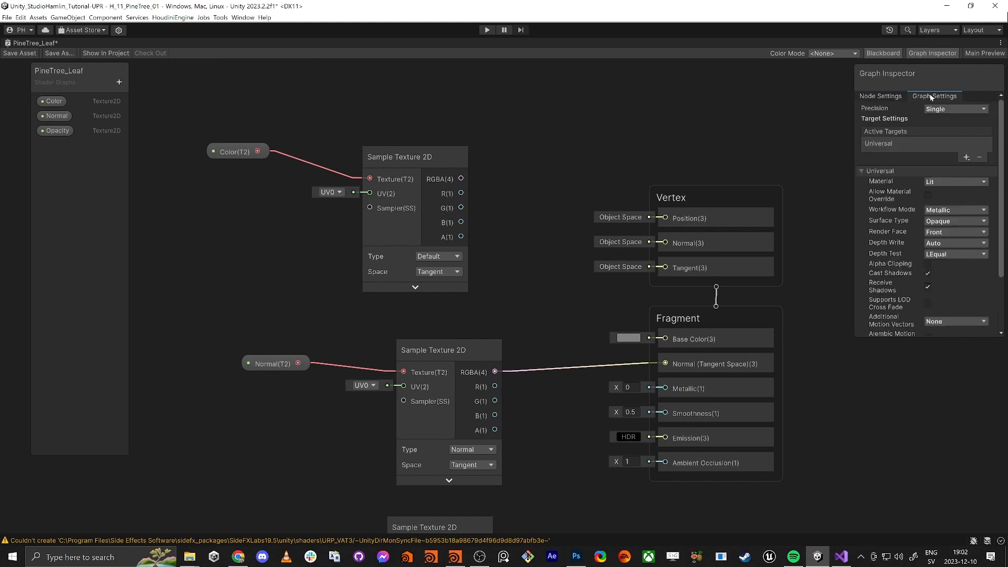
left_click(958, 222)
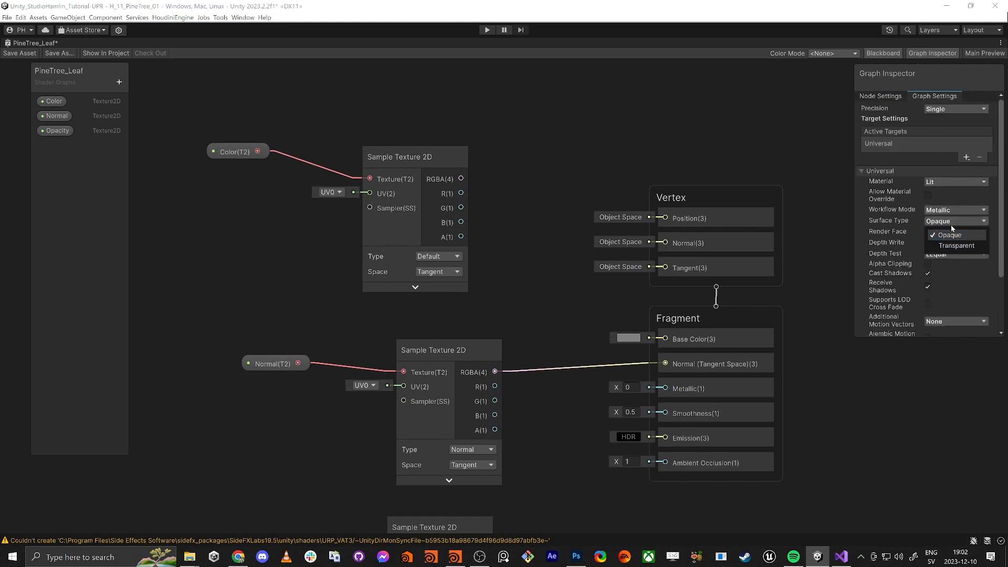
left_click(950, 235)
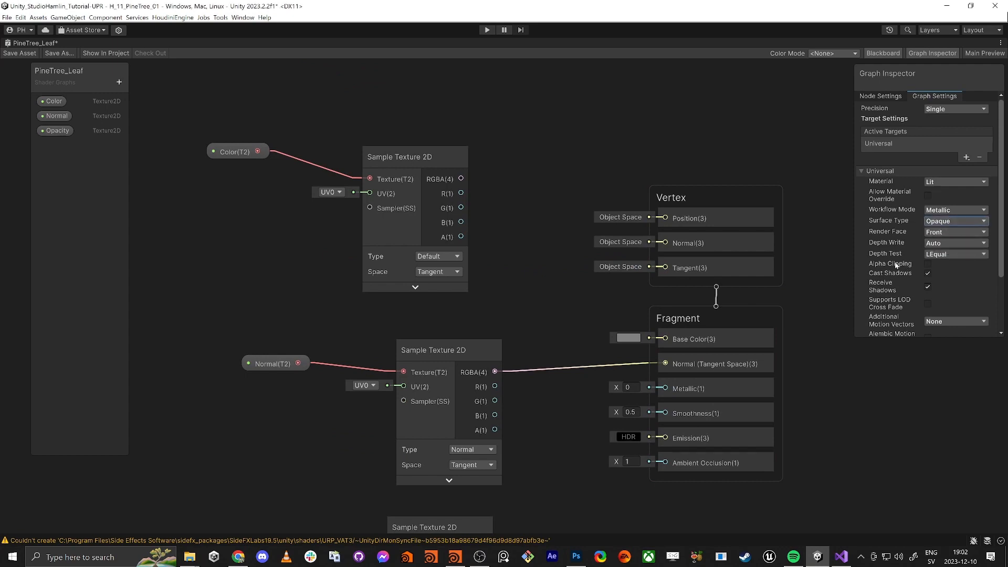
left_click(927, 263)
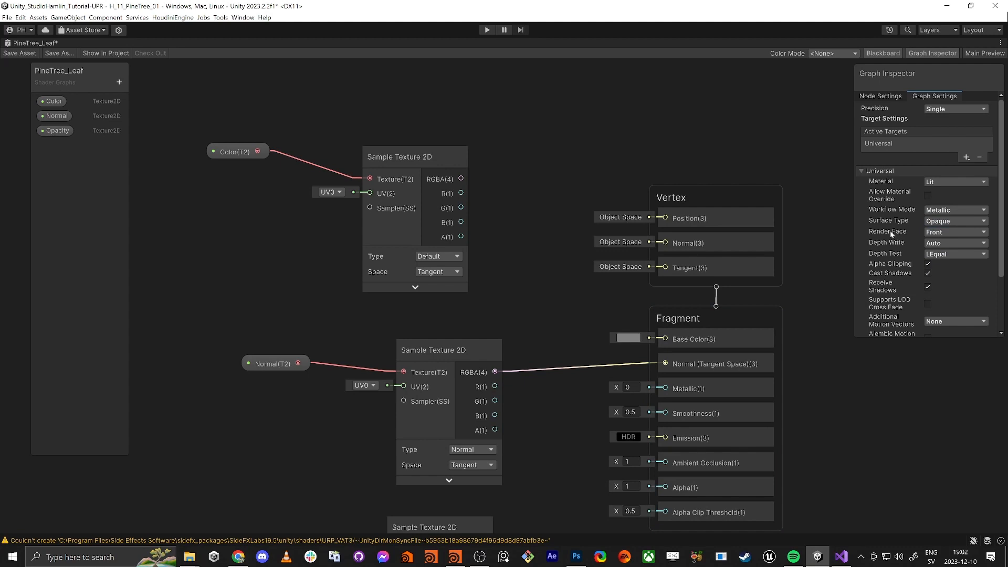
left_click(942, 231)
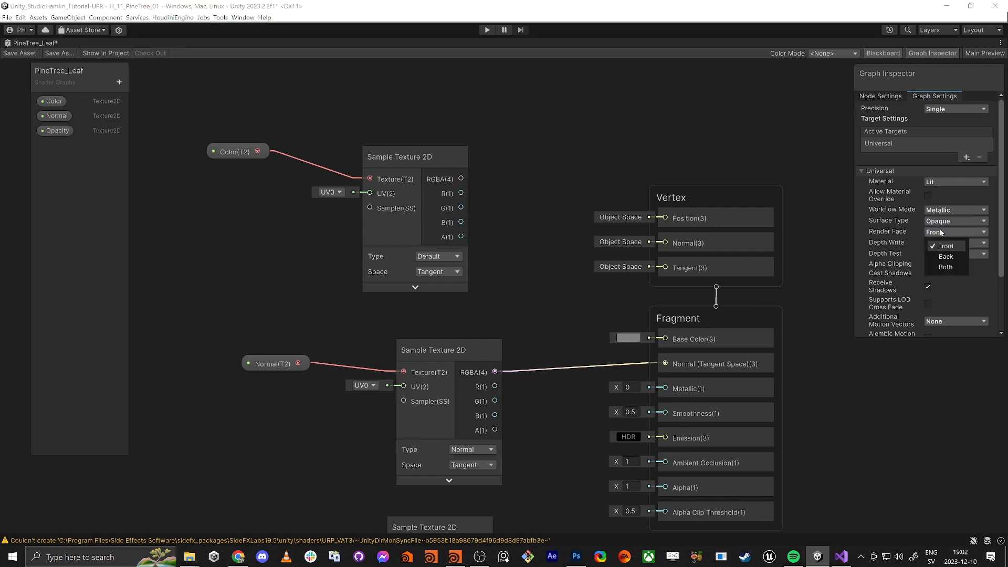
left_click(945, 267)
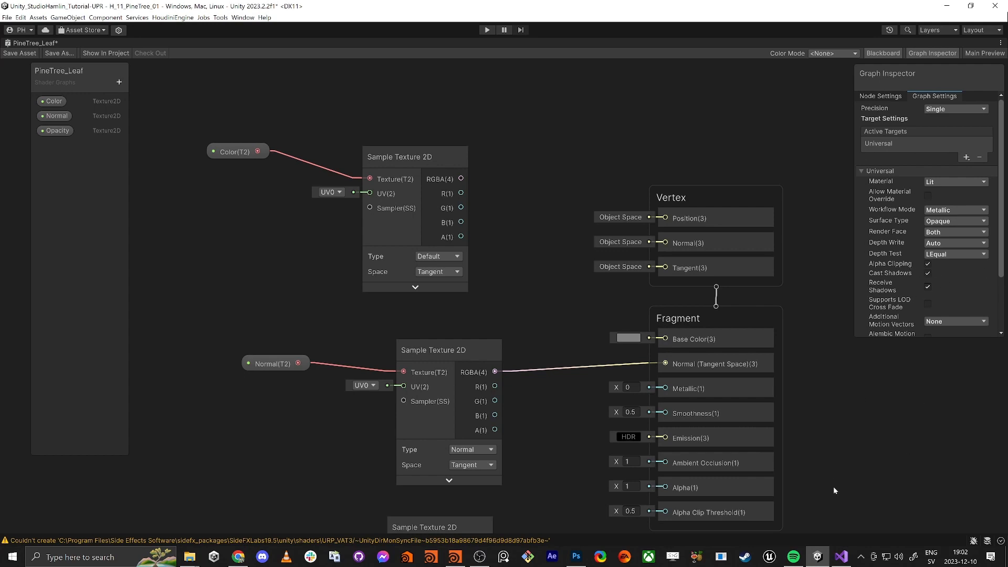
Step: Connect the Opacity sampler's R output to the fragment Alpha and set the Alpha Clip Threshold to 0.35
middle_click_drag(833, 486, 829, 388)
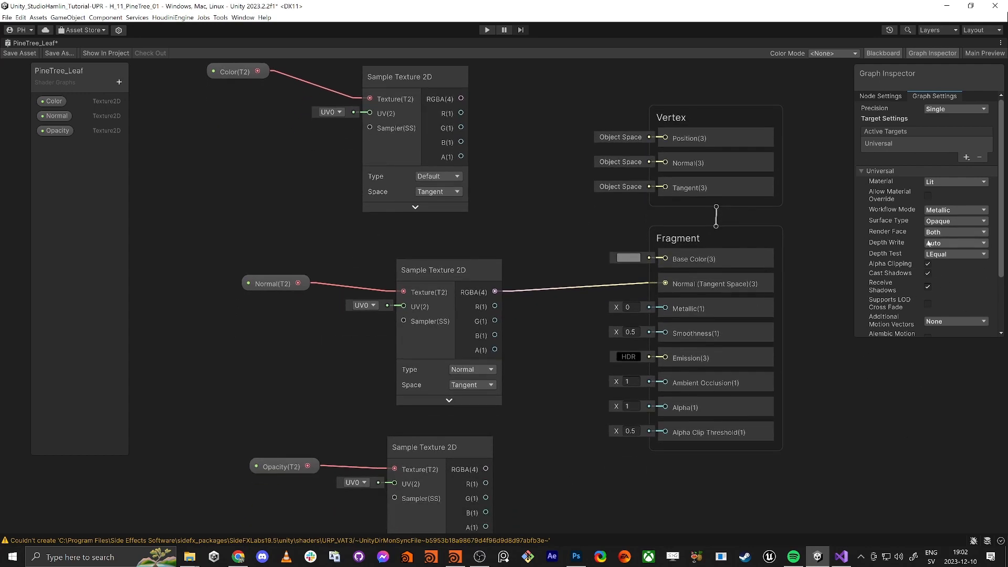
middle_click_drag(862, 423, 856, 405)
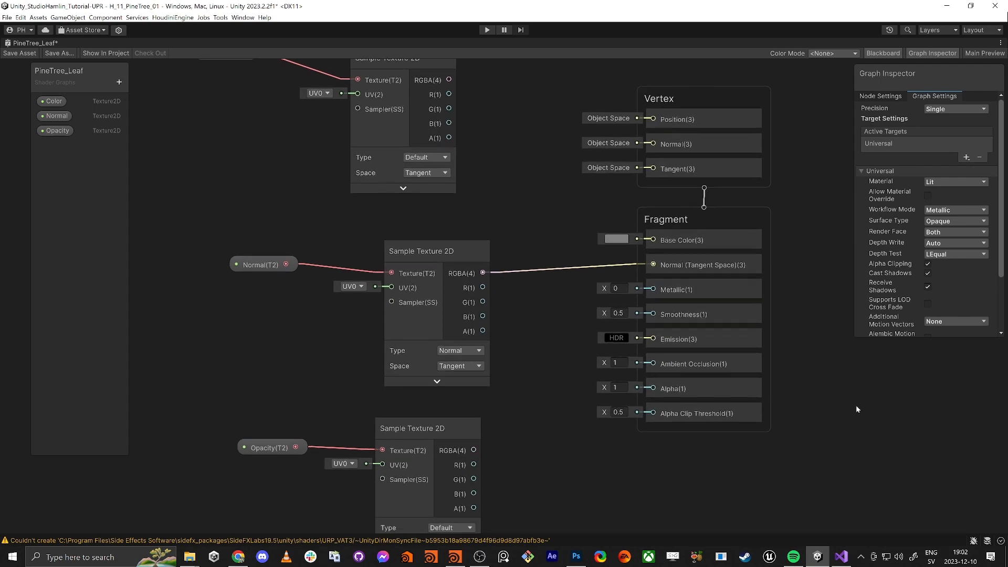
middle_click_drag(600, 455, 571, 430)
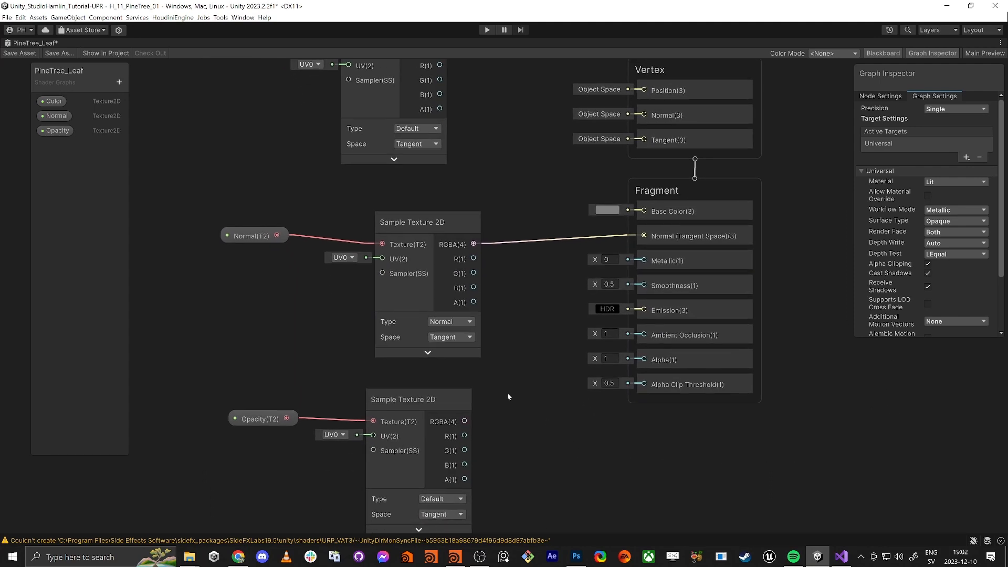
left_click_drag(464, 436, 643, 358)
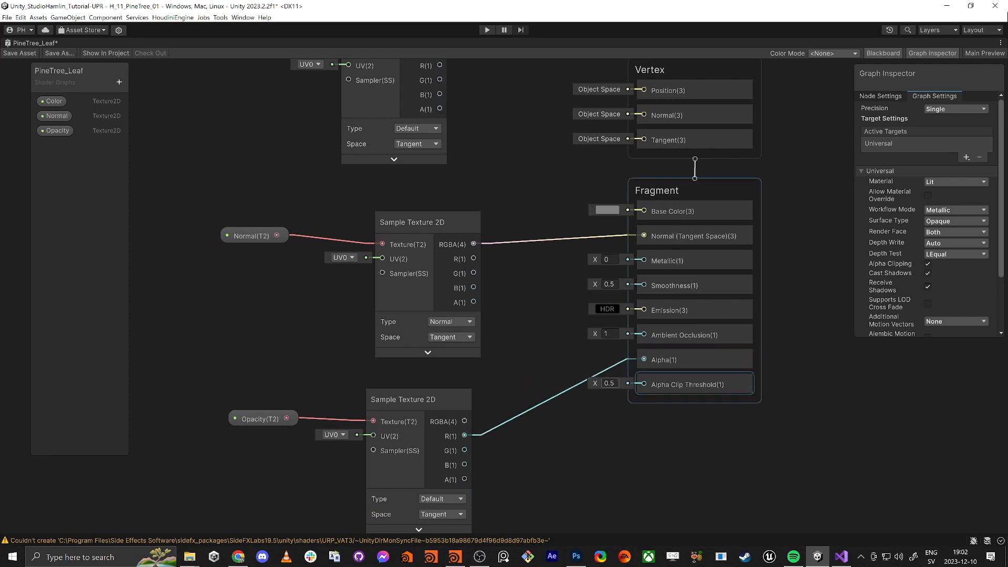
left_click(610, 383)
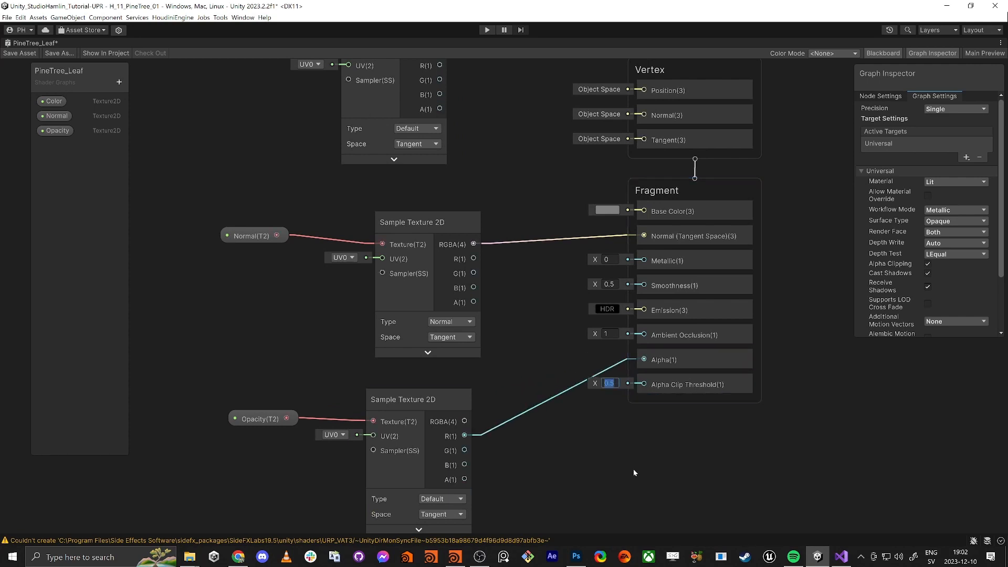
type("0.35")
Step: Connect the Color sampler's RGBA output to the fragment Base Color
scroll(615, 412, "down", 3)
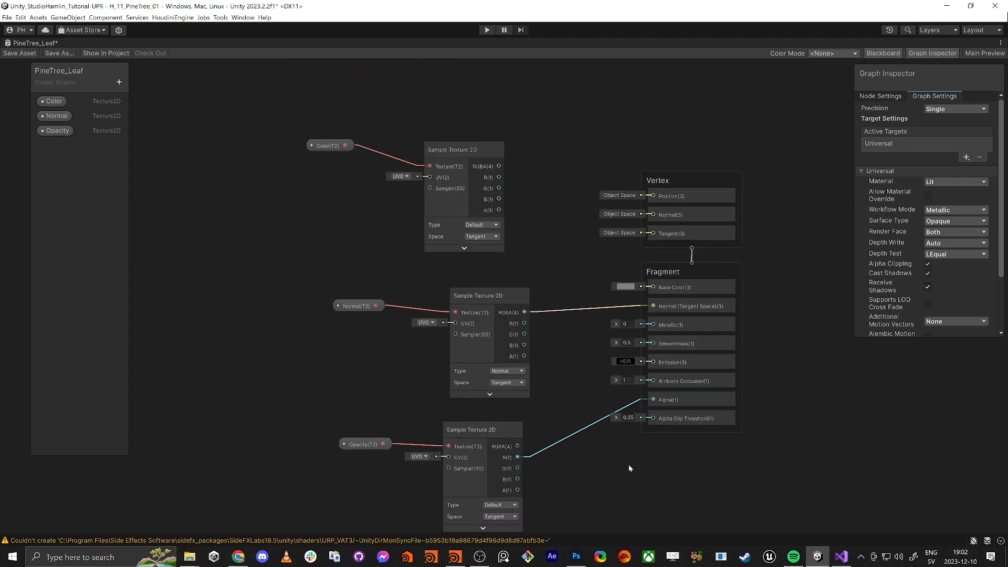
middle_click_drag(628, 464, 597, 408)
middle_click_drag(530, 220, 544, 248)
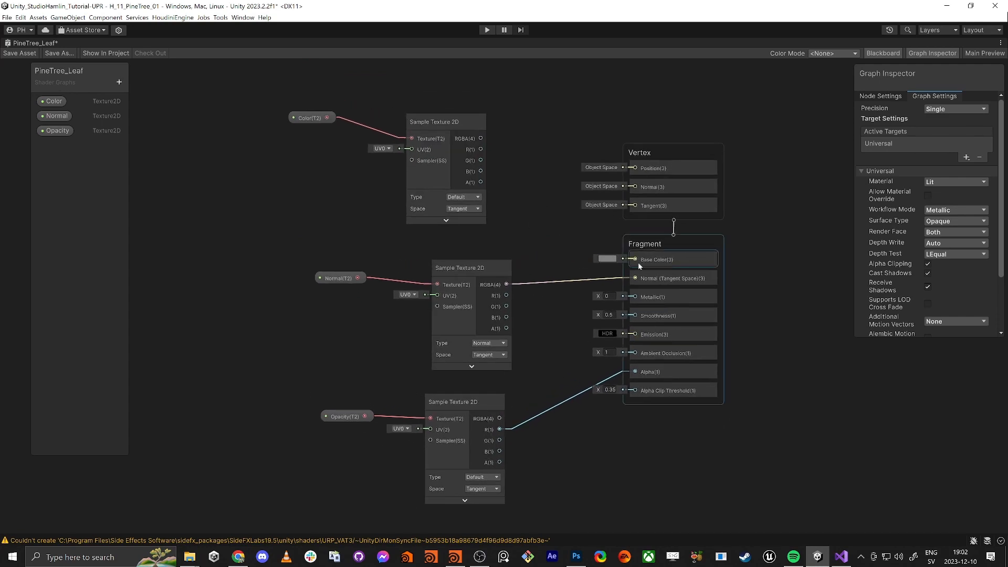
left_click_drag(638, 262, 481, 138)
Step: Examine the Alpha Clip Threshold value and the texture connections across the whole leaf graph
scroll(639, 391, "up", 5)
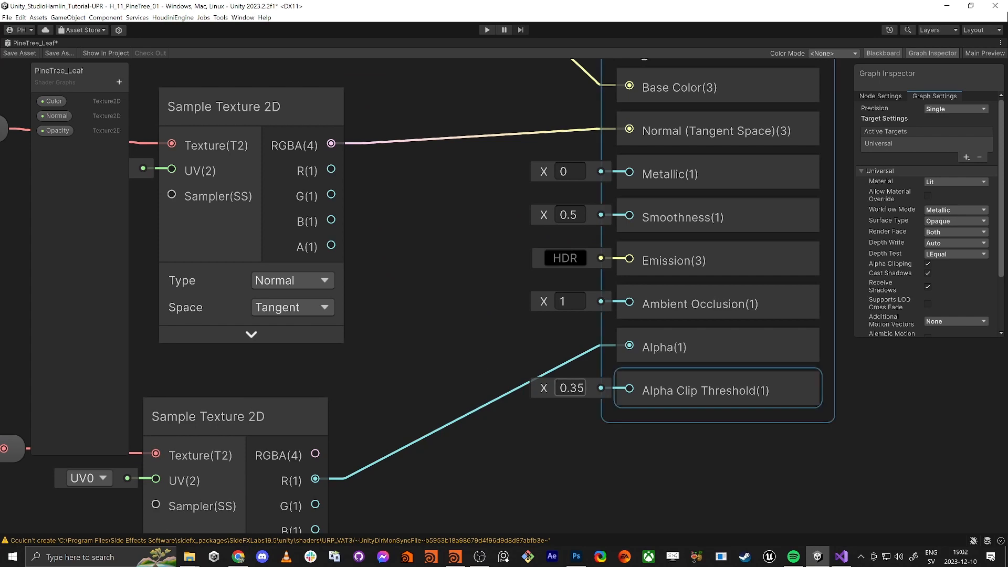
left_click(568, 388)
left_click(548, 444)
left_click_drag(581, 388, 557, 388)
left_click(563, 441)
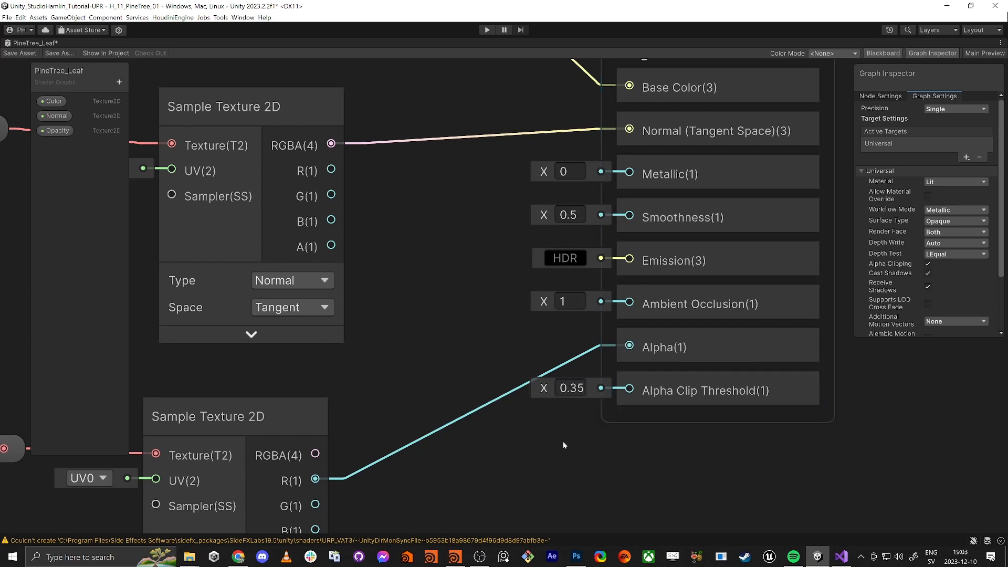
scroll(580, 387, "down", 4)
middle_click_drag(476, 350, 532, 348)
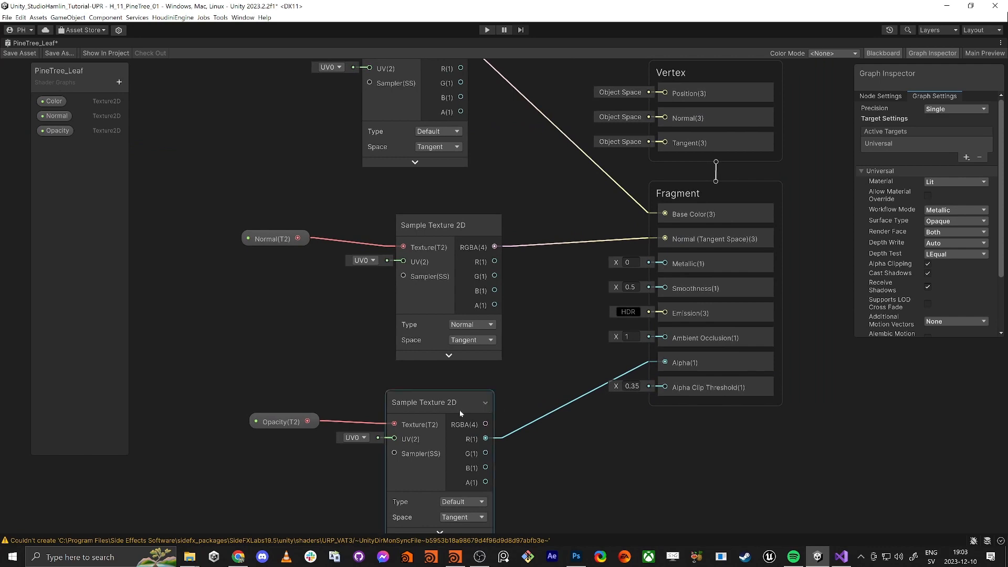
middle_click_drag(288, 349, 370, 307)
scroll(404, 304, "down", 1)
middle_click_drag(432, 188, 471, 303)
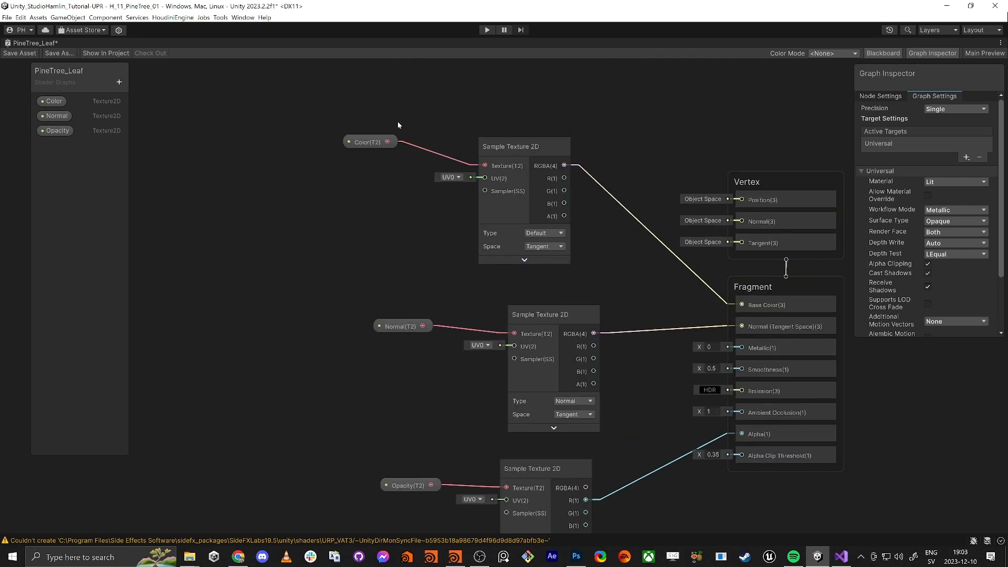
Step: Line up the Color, Normal and Opacity sampler nodes with their property nodes and save the leaf shader graph
left_click_drag(369, 140, 420, 152)
left_click(371, 112)
left_click_drag(493, 146, 530, 162)
middle_click_drag(352, 255, 374, 207)
scroll(357, 206, "down", 3)
left_click(360, 190)
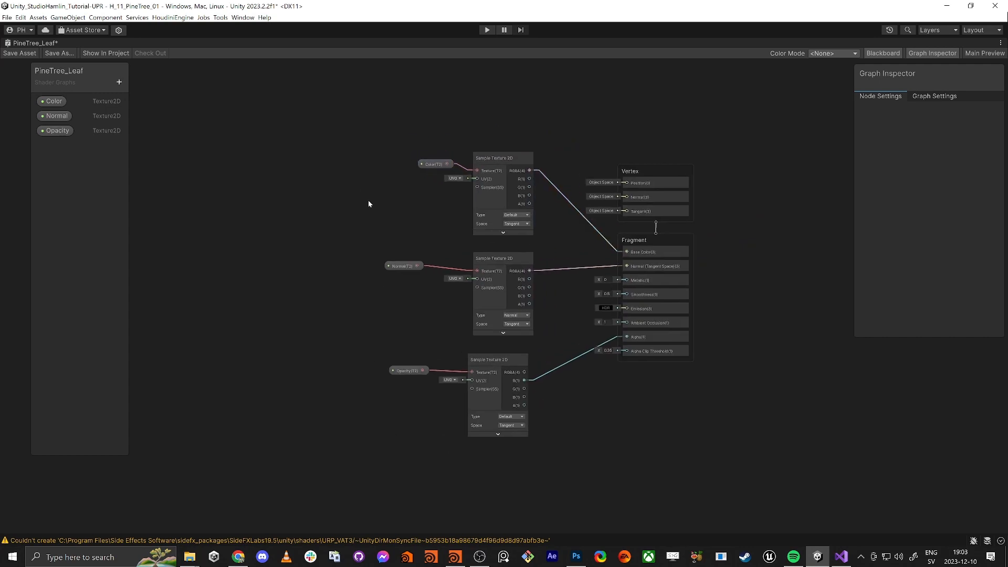
key("ctrl+s")
key("shift+space")
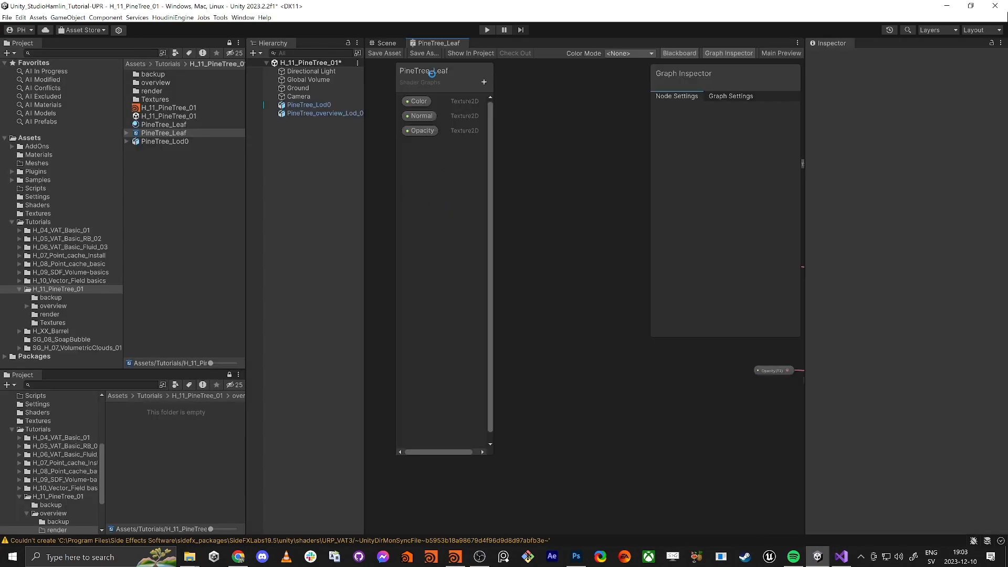
Step: Select the PineTree_Lod0 tree in the scene and expand its PineTree_Leaf material to view the texture inputs
left_click(390, 44)
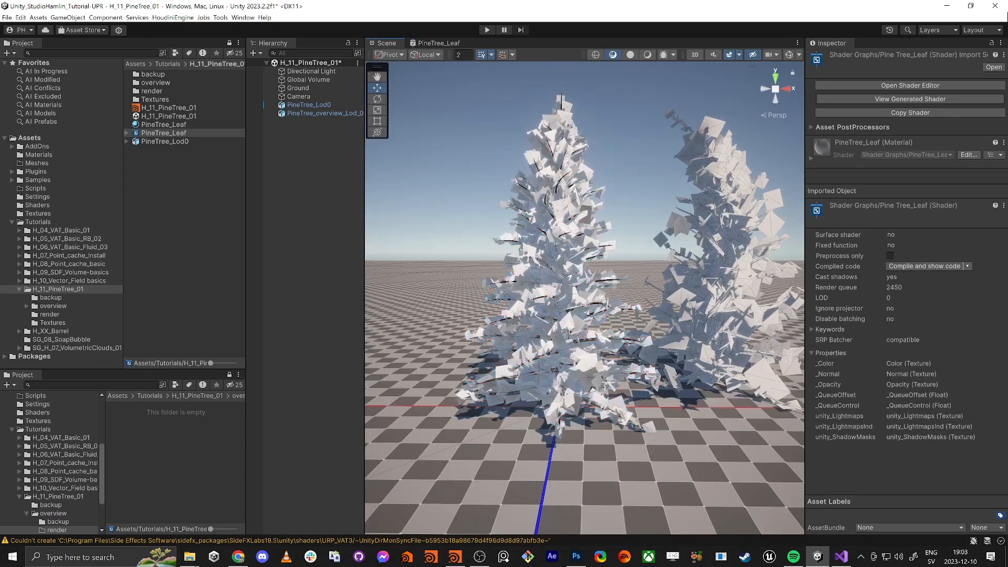
left_click_drag(526, 252, 533, 247, "alt")
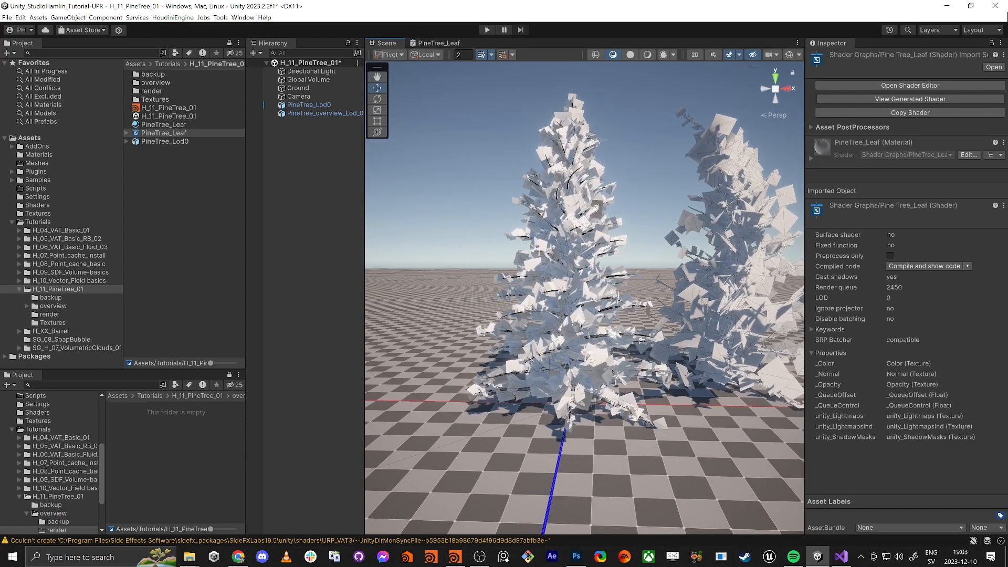
left_click(595, 202)
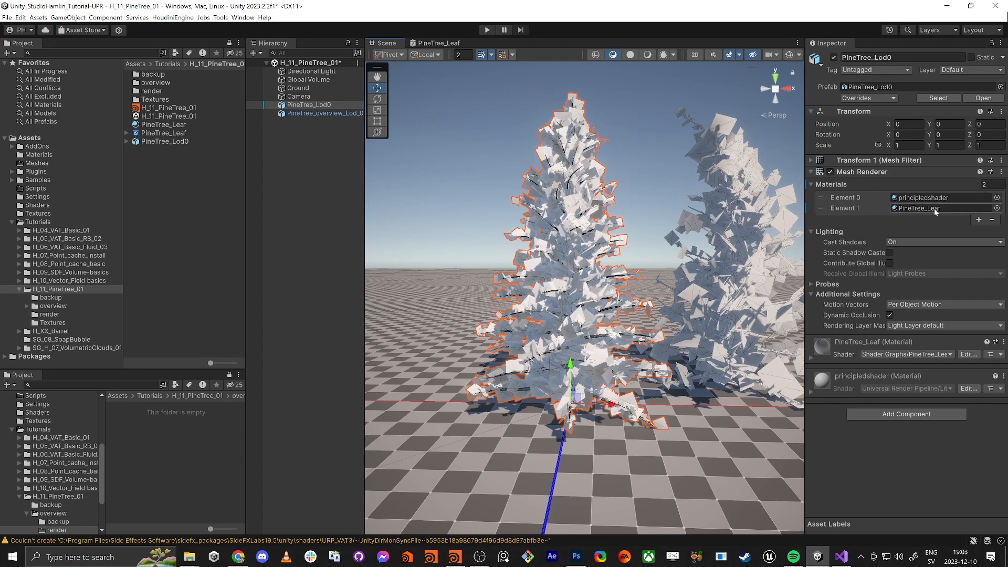
left_click(919, 209)
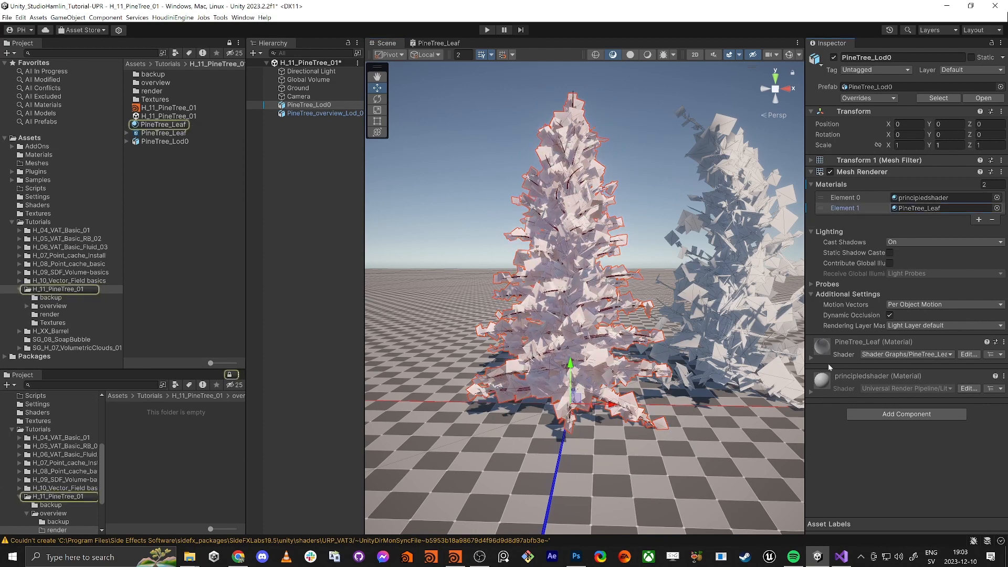
left_click(811, 360)
scroll(843, 359, "down", 3)
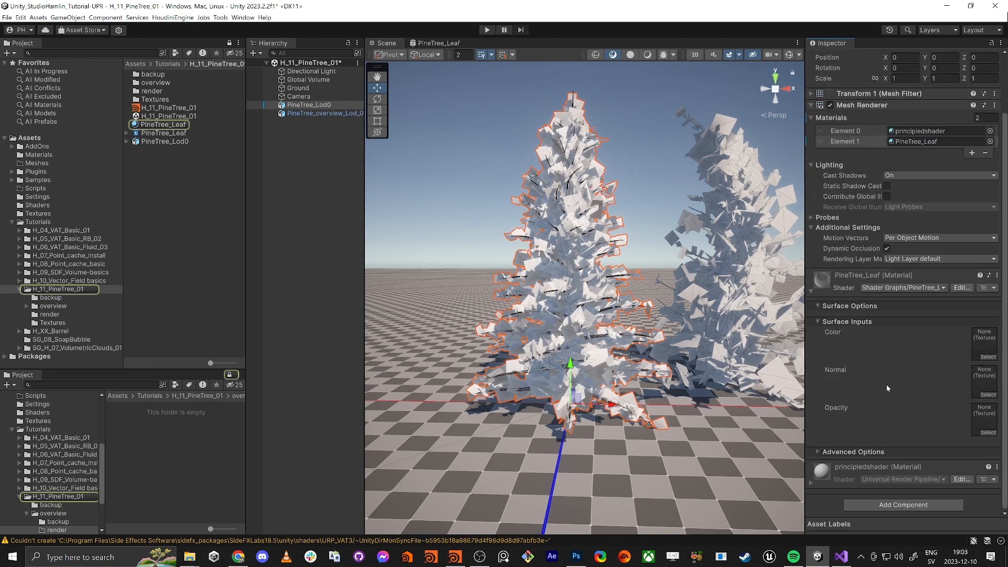
double_click(155, 91)
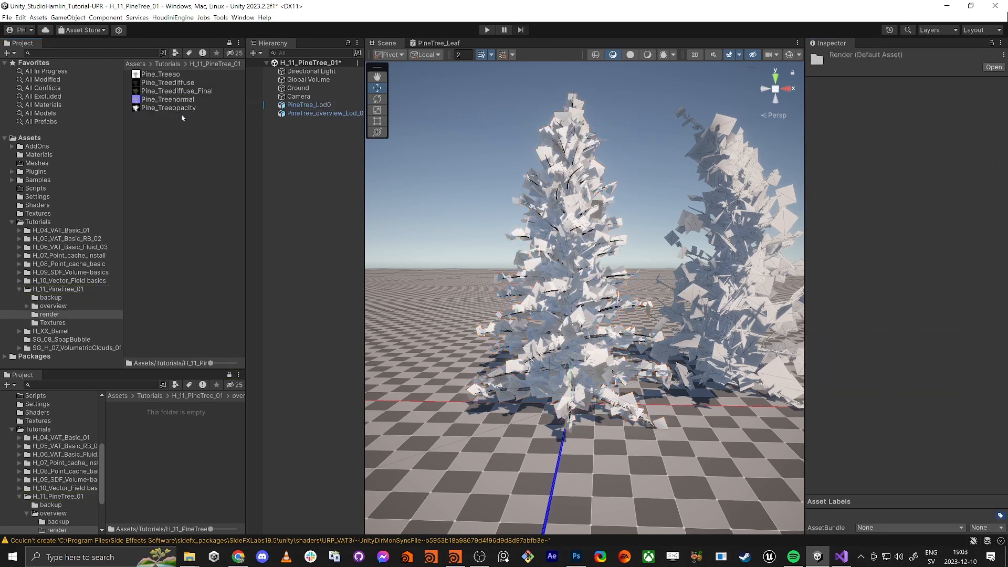
left_click(318, 105)
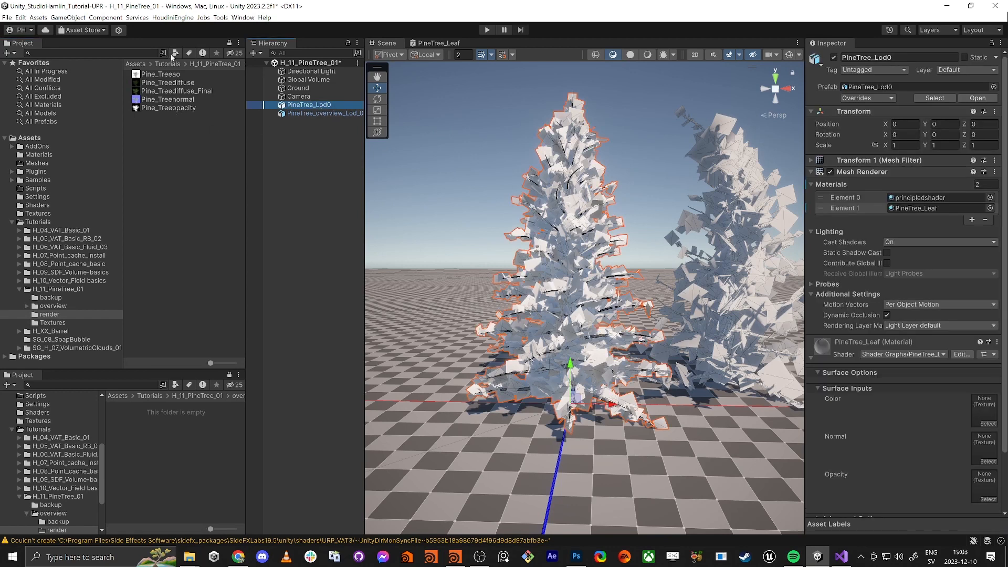
left_click(45, 290)
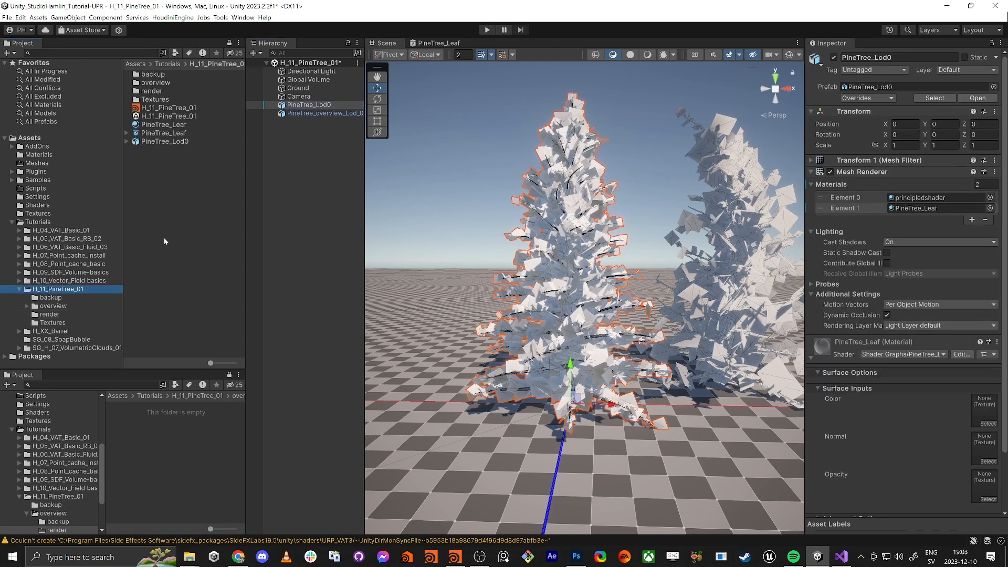
Step: Lock the Inspector on the PineTree_Leaf material and assign Pine_Treediffuse_Final from the render folder as its Color texture
left_click(163, 125)
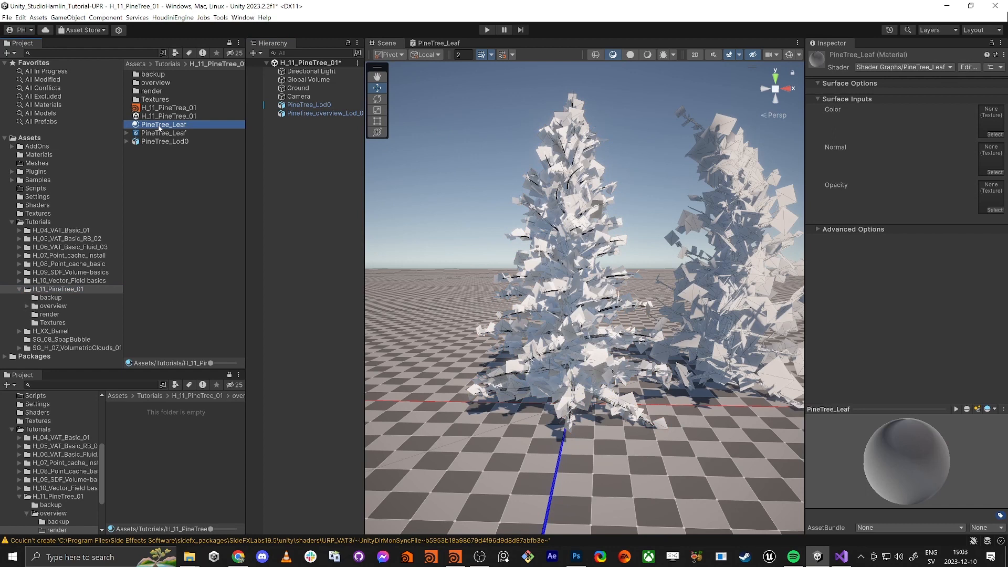
left_click(932, 81)
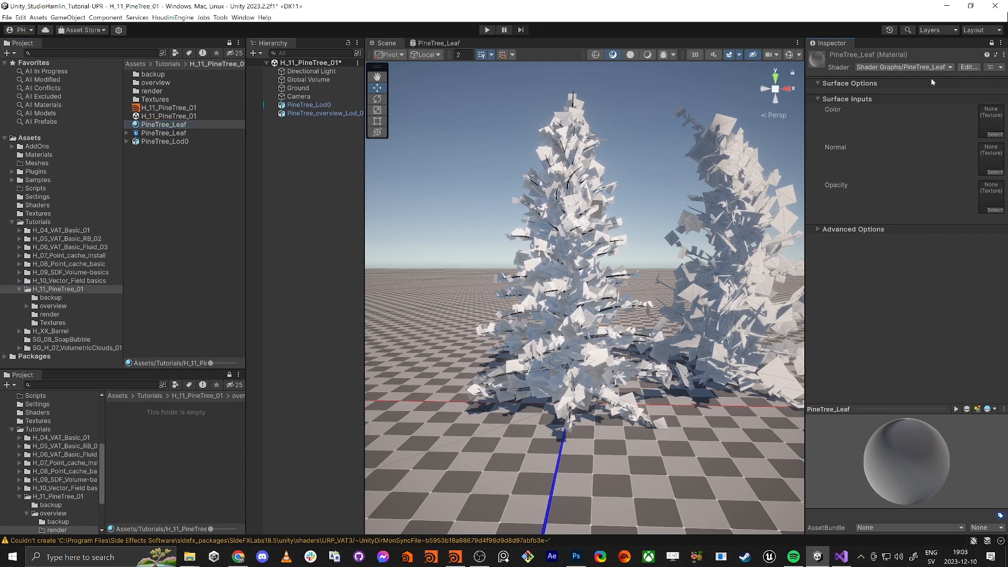
double_click(157, 92)
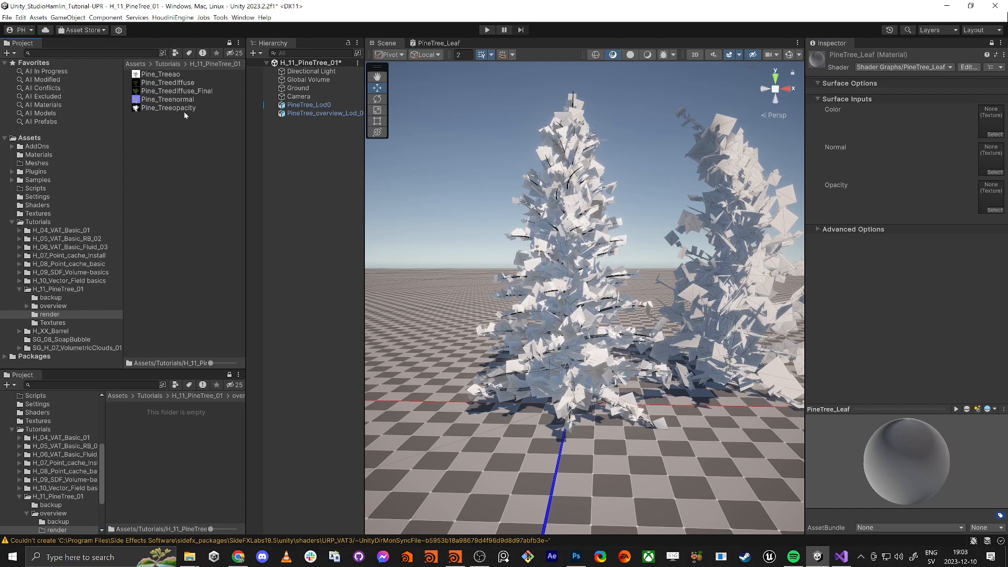
left_click_drag(168, 91, 990, 119)
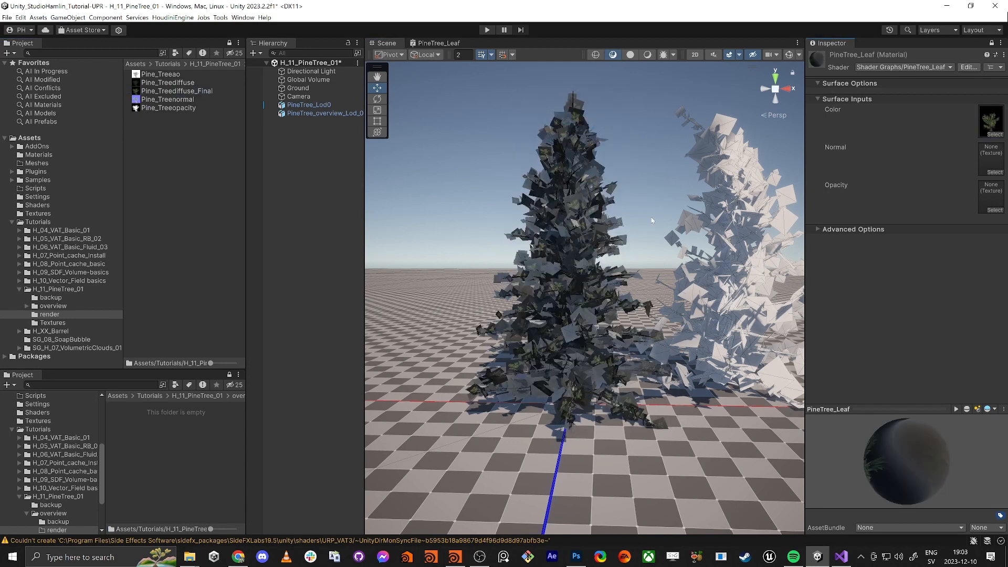
right_click_drag(566, 231, 662, 141)
key("w")
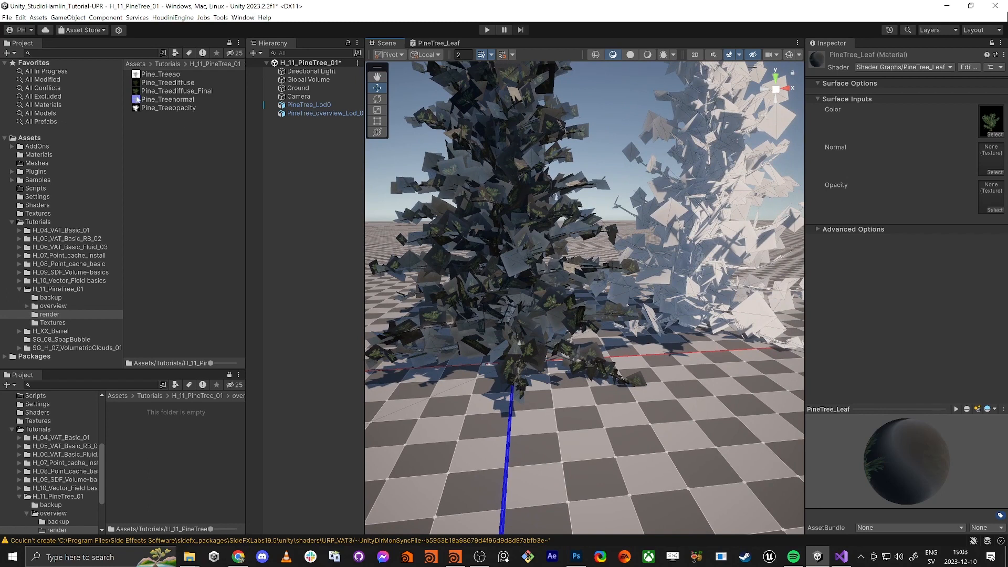
Step: Assign Pine_Treenormal as the leaf material's Normal texture and Pine_Treeopacity as its Opacity texture
left_click_drag(138, 100, 994, 164)
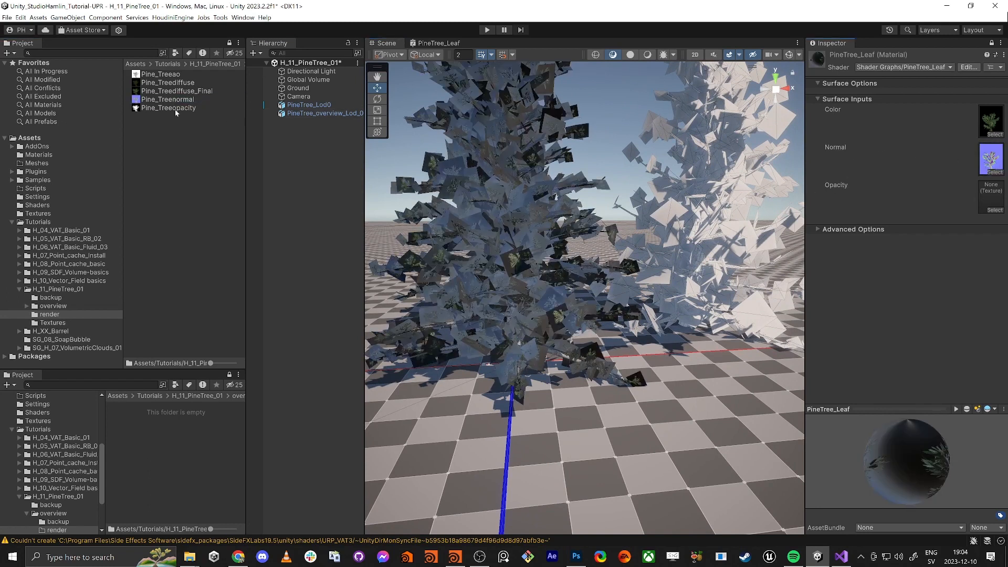
left_click_drag(167, 108, 991, 197)
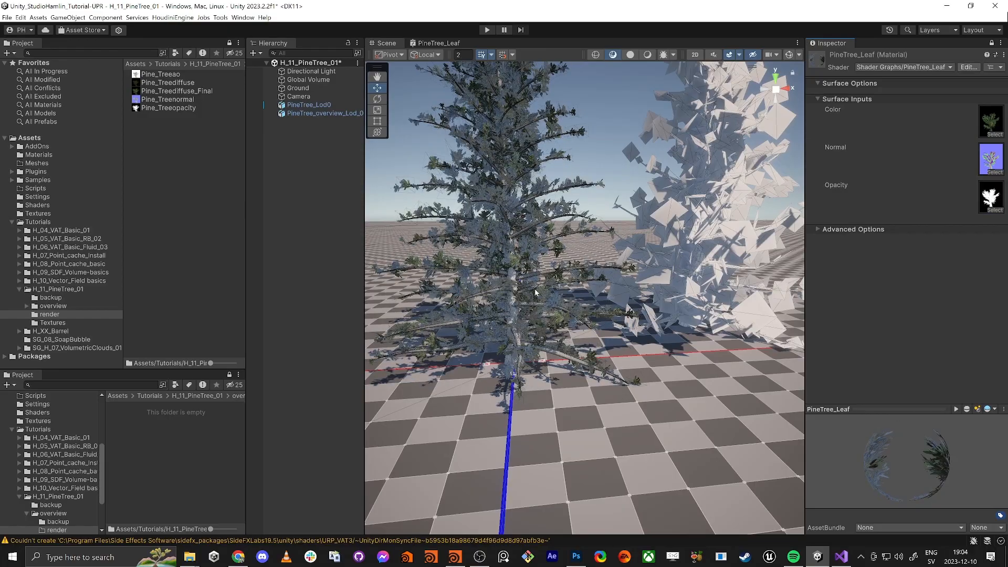
key("w")
right_click_drag(535, 292, 522, 239)
key("s")
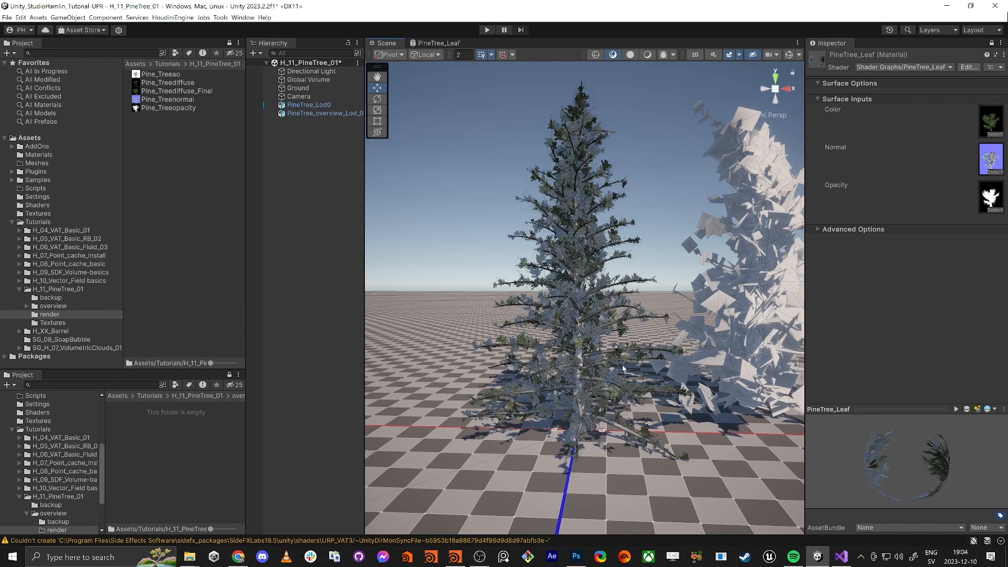
scroll(558, 292, "up", 10)
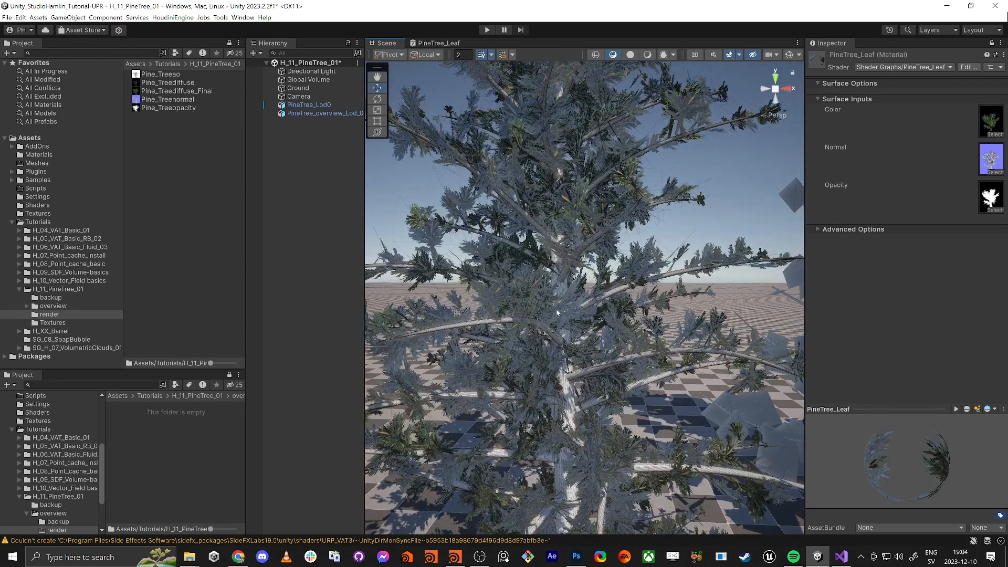
left_click_drag(557, 315, 539, 310, "alt")
scroll(539, 310, "down", 10)
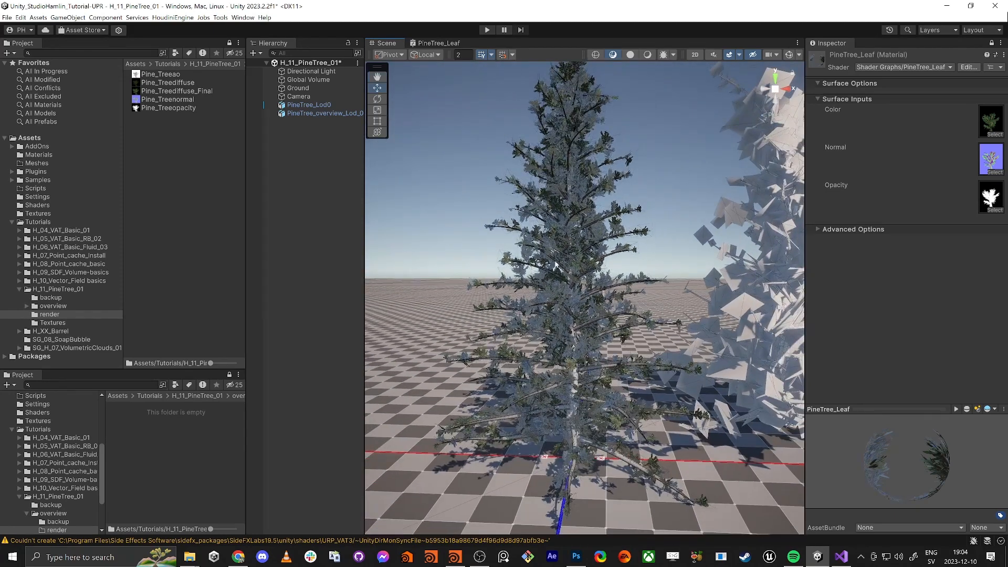
Step: Return to the PineTree_Leaf shader graph and hide its Graph Inspector and Blackboard
left_click(436, 43)
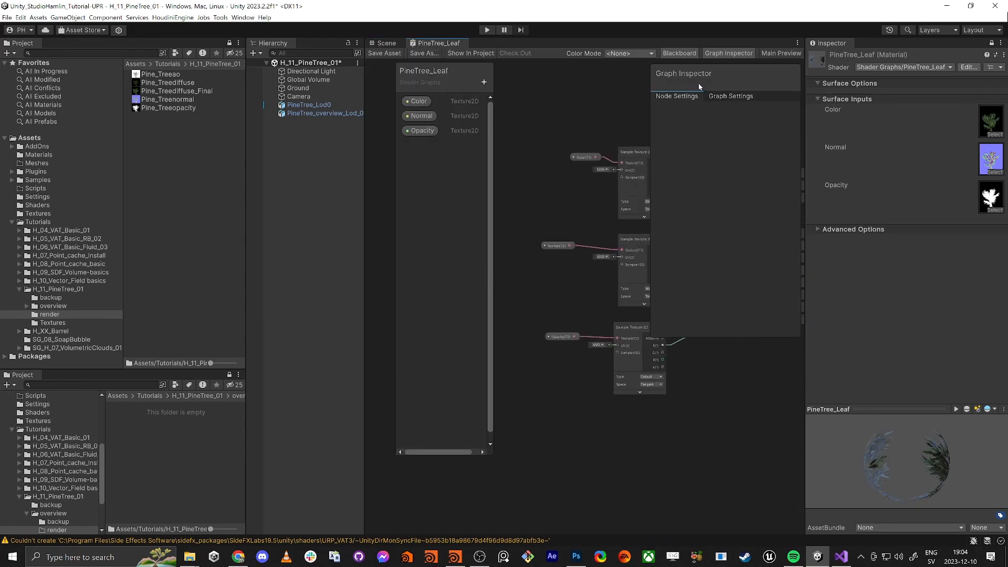
left_click(740, 53)
left_click(678, 53)
Step: Set the fragment Smoothness to 0 and save the leaf shader graph
key("a")
scroll(652, 383, "up", 6)
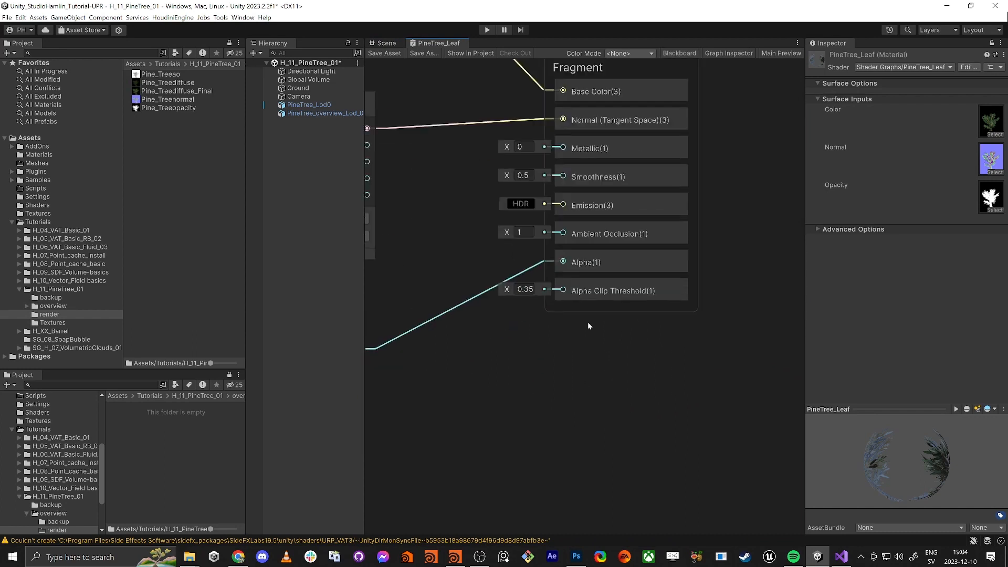
middle_click_drag(454, 167, 462, 319)
left_click(532, 327)
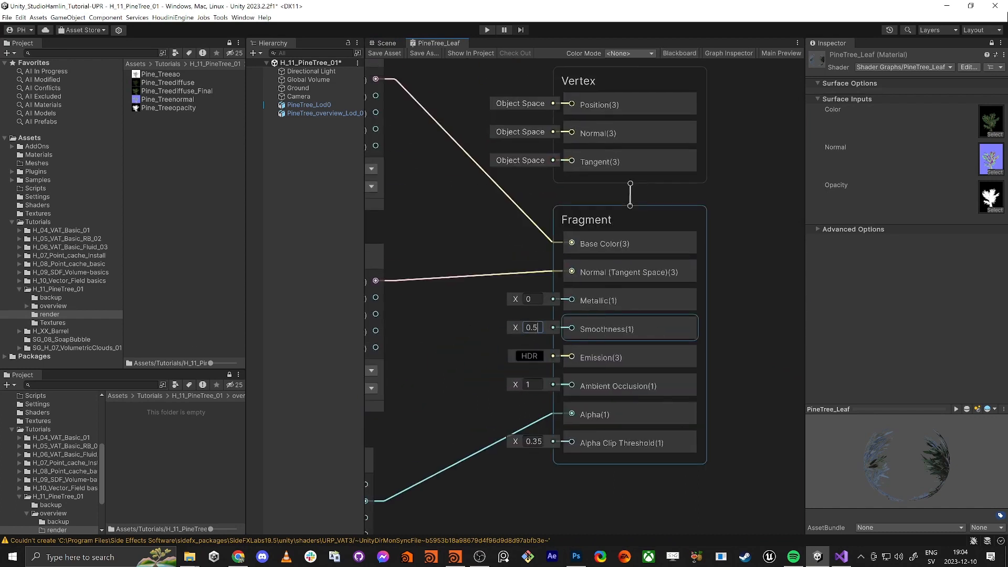
type("0")
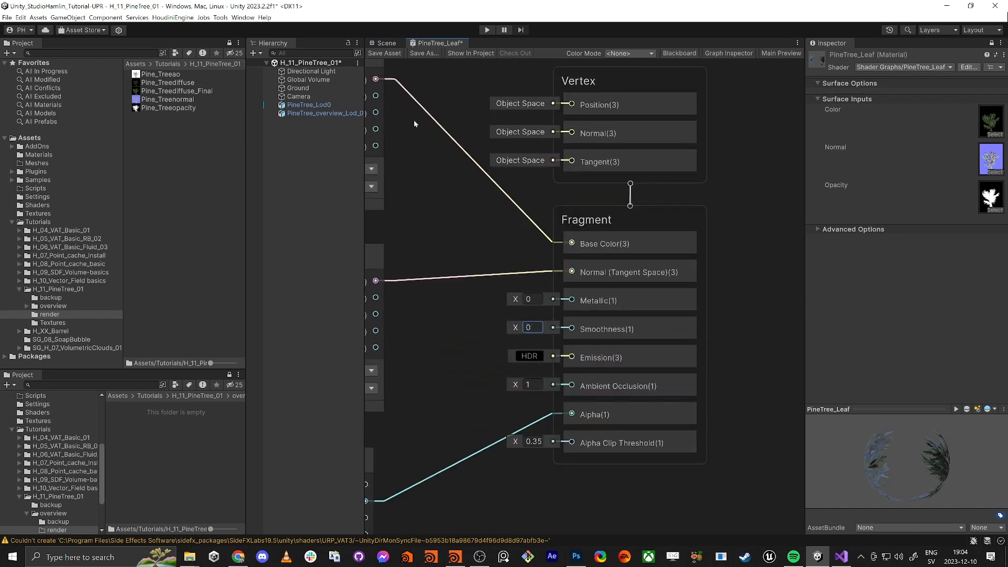
left_click(389, 53)
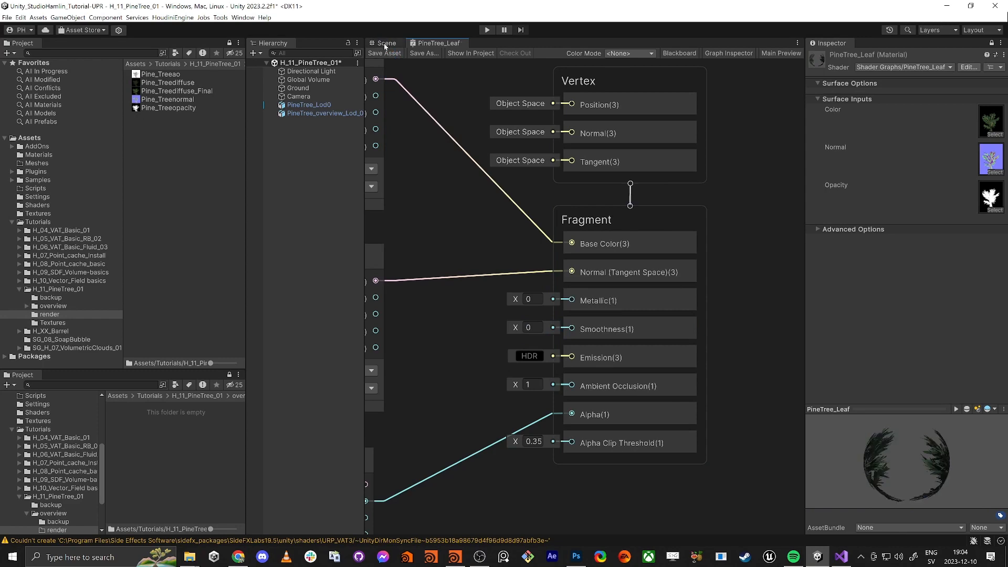
Step: Return to the scene and examine the textured pine tree's foliage from several distances and angles
left_click(384, 43)
right_click_drag(522, 284, 637, 229)
key("w")
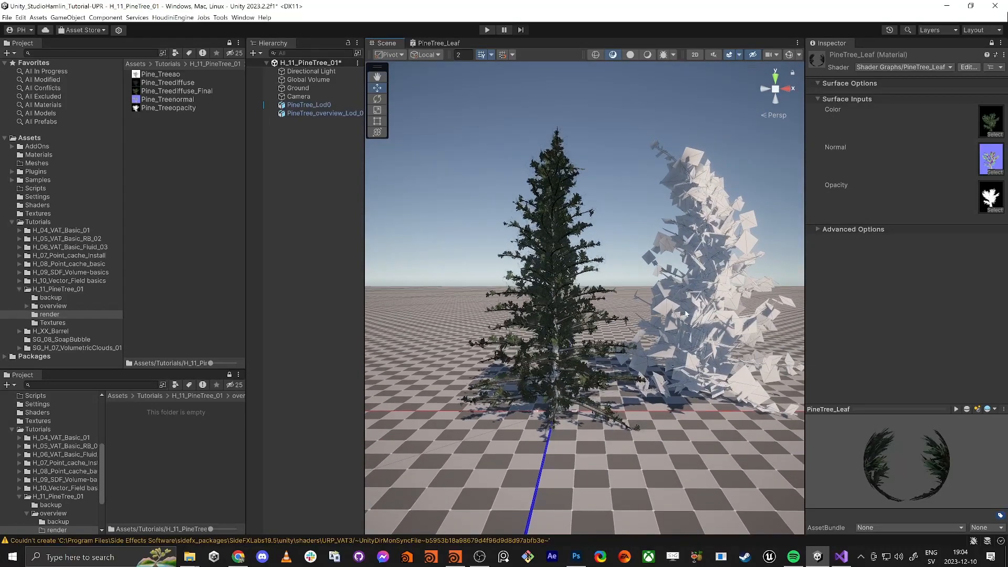
left_click(692, 322)
right_click_drag(692, 323, 571, 330)
key("w")
key("s")
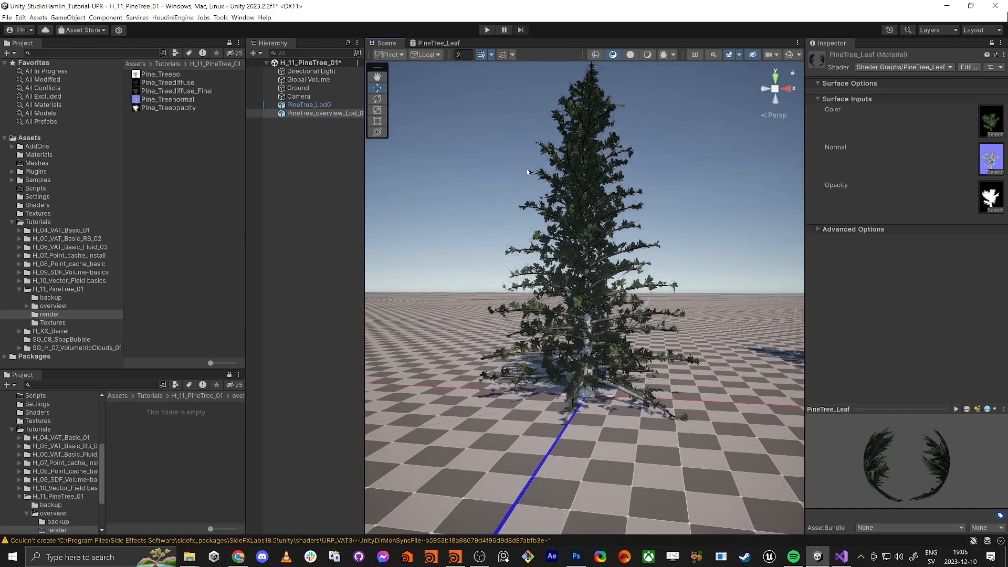
Step: Switch to Houdini and set the Uniform Scale of tree_leaf_generator1 to 1
key("alt+Tab")
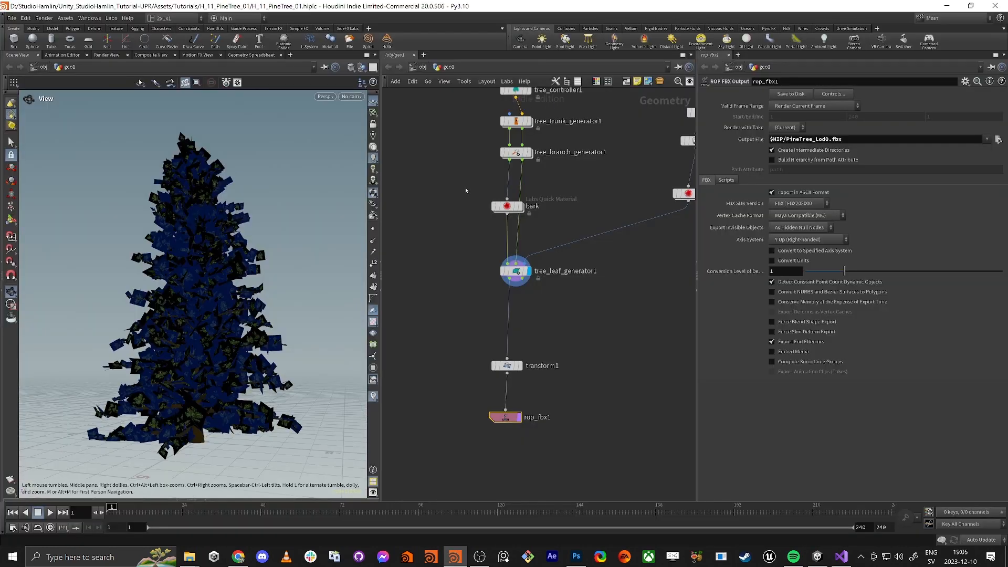
scroll(518, 301, "up", 3)
left_click(494, 330)
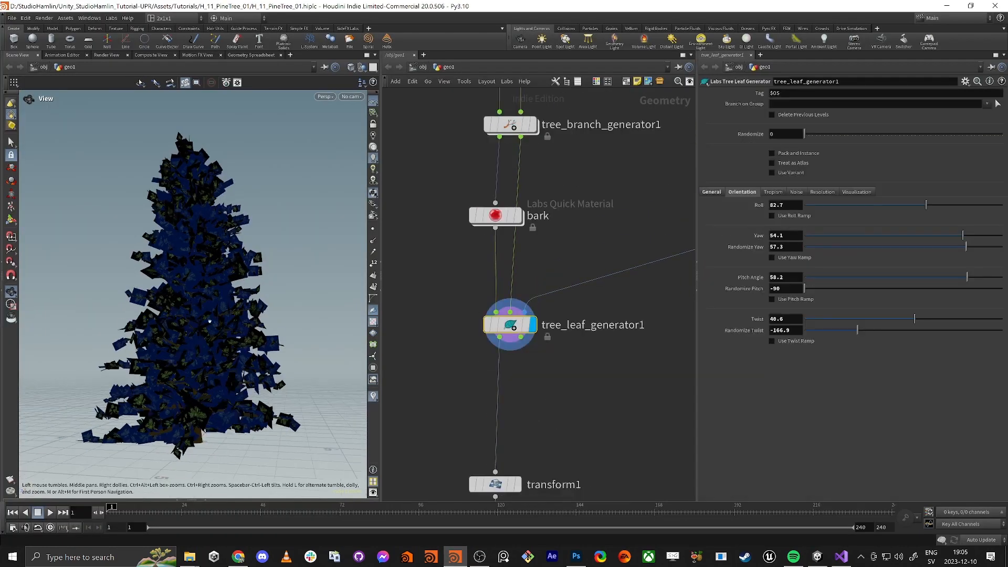
left_click(711, 192)
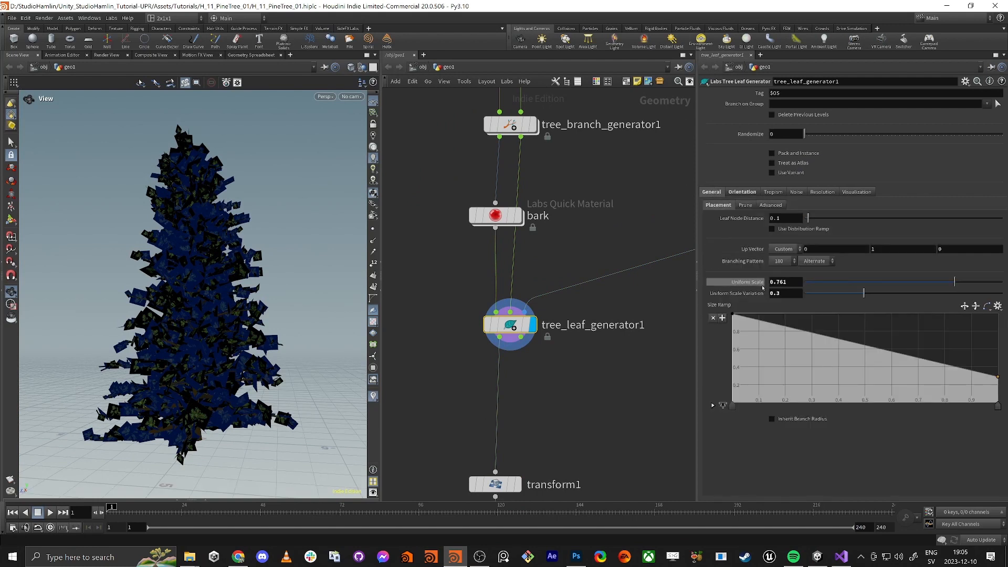
left_click(785, 282)
type("1")
key("Tab")
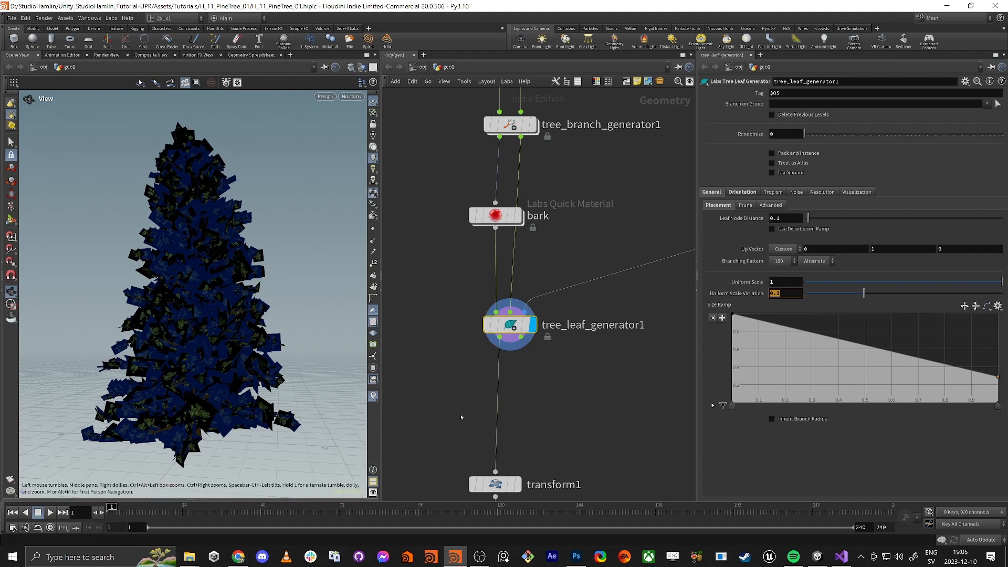
Step: Export the tree to PineTree_Lod0.fbx again by saving the rop_fbx1 node to disk
middle_click_drag(462, 418, 533, 187)
left_click(555, 341)
left_click(789, 94)
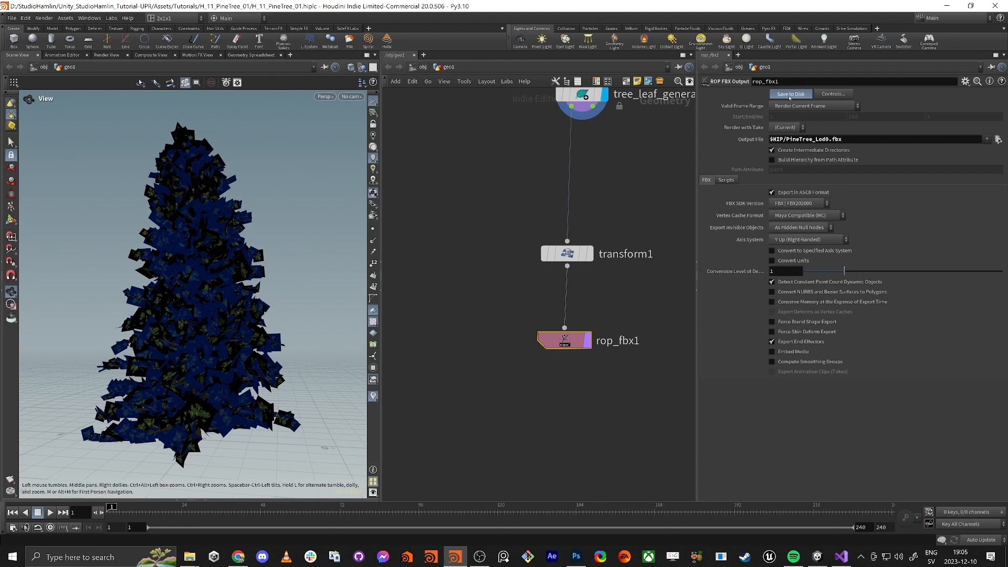
Step: Switch back to Unity, deselect the overview tree and change the scene's draw mode to Shaded without wireframe
key("alt+Tab")
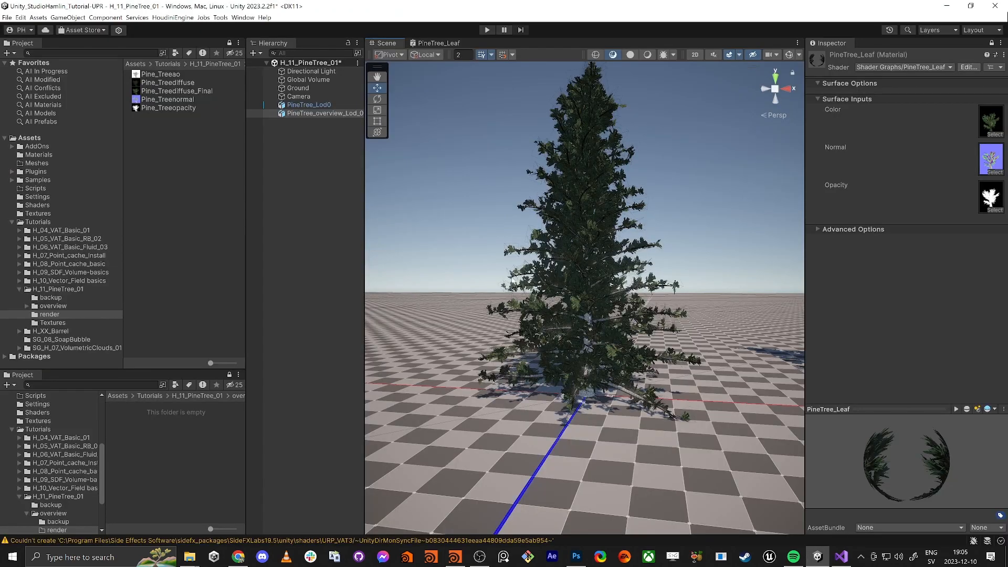
left_click(308, 241)
left_click_drag(573, 247, 544, 241, "alt")
left_click(595, 55)
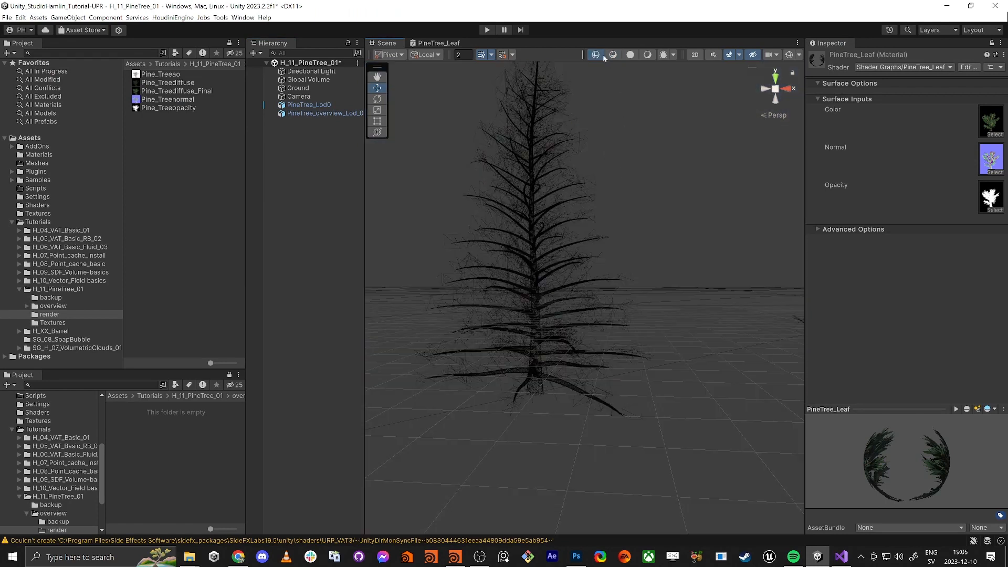
left_click(630, 55)
left_click(645, 56)
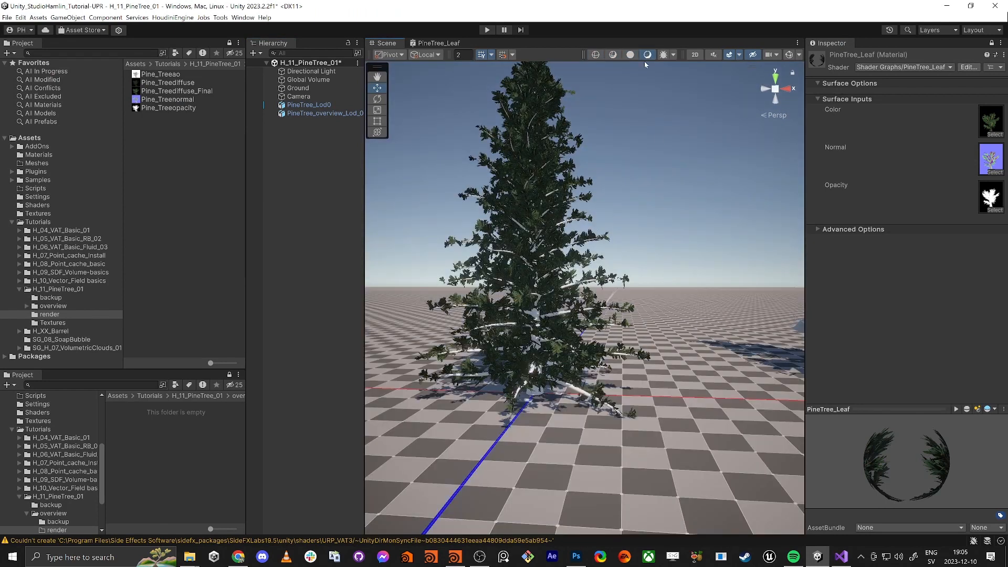
Step: Switch to Houdini and set the Uniform Scale of tree_leaf_generator1 to 1.4
left_click_drag(619, 194, 571, 223, "alt")
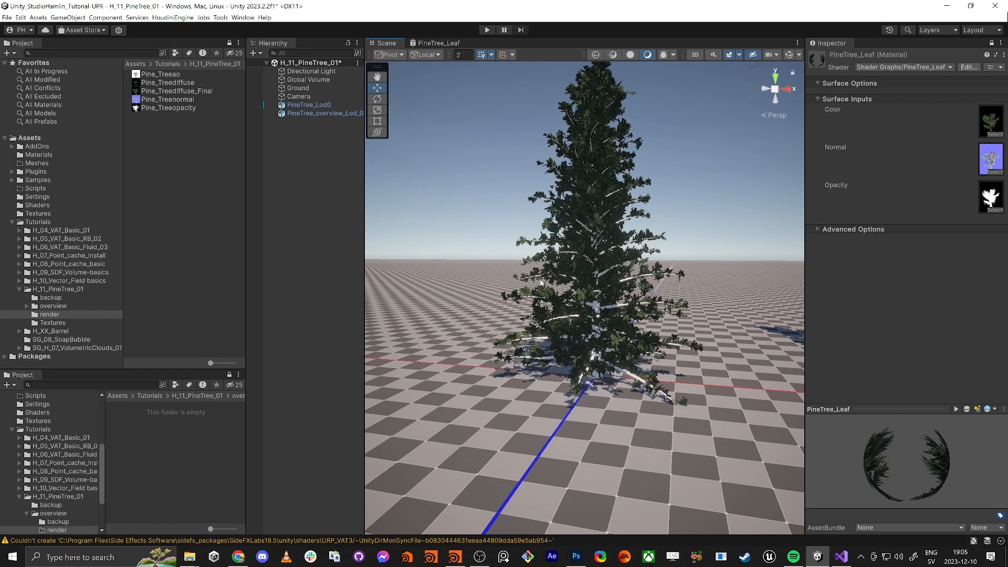
key("alt+Tab")
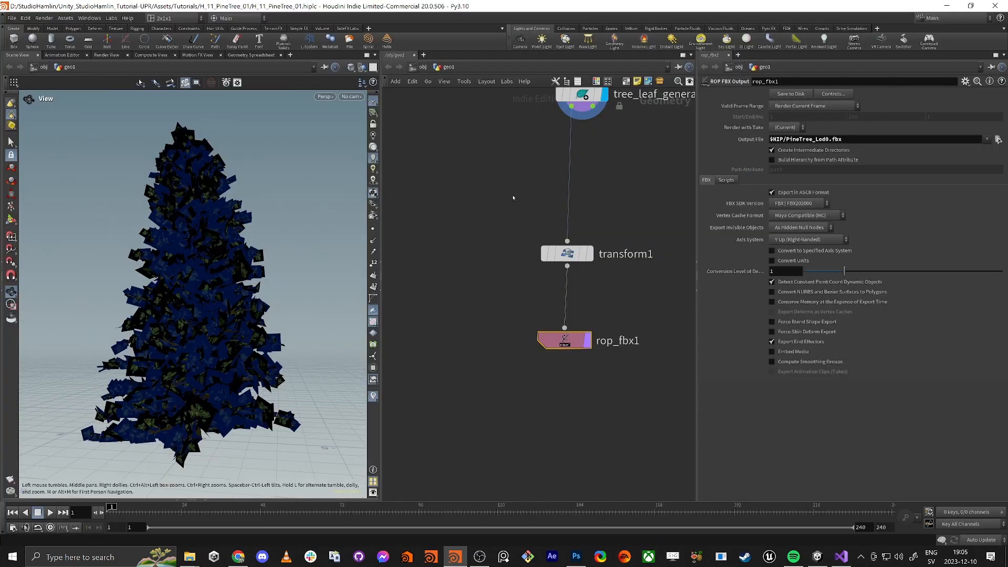
middle_click_drag(512, 151, 470, 382)
left_click_drag(470, 382, 573, 309)
left_click(787, 281)
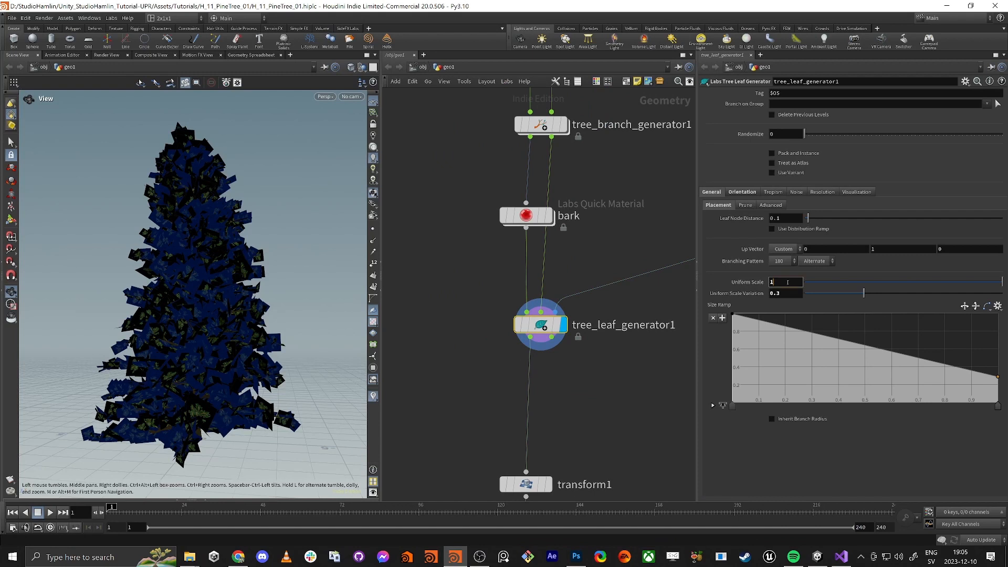
key("Return")
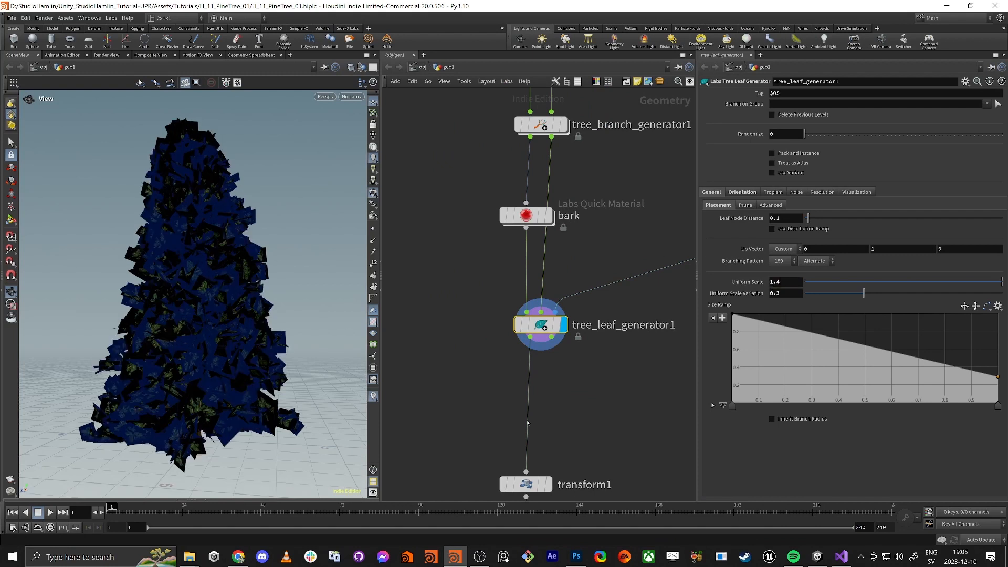
Step: Save the rop_fbx1 node to disk to re-export PineTree_Lod0.fbx with the enlarged leaves
middle_click_drag(527, 422, 550, 235)
left_click(544, 383)
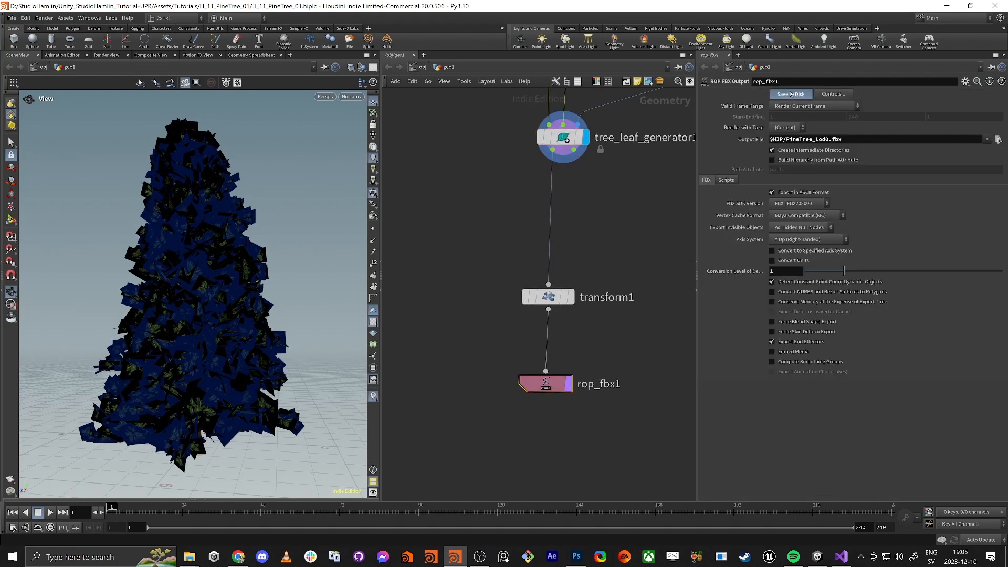
left_click(791, 93)
Step: Switch to Unity and examine the reimported pine tree from a distance and close up at the untextured trunk
key("alt+Tab")
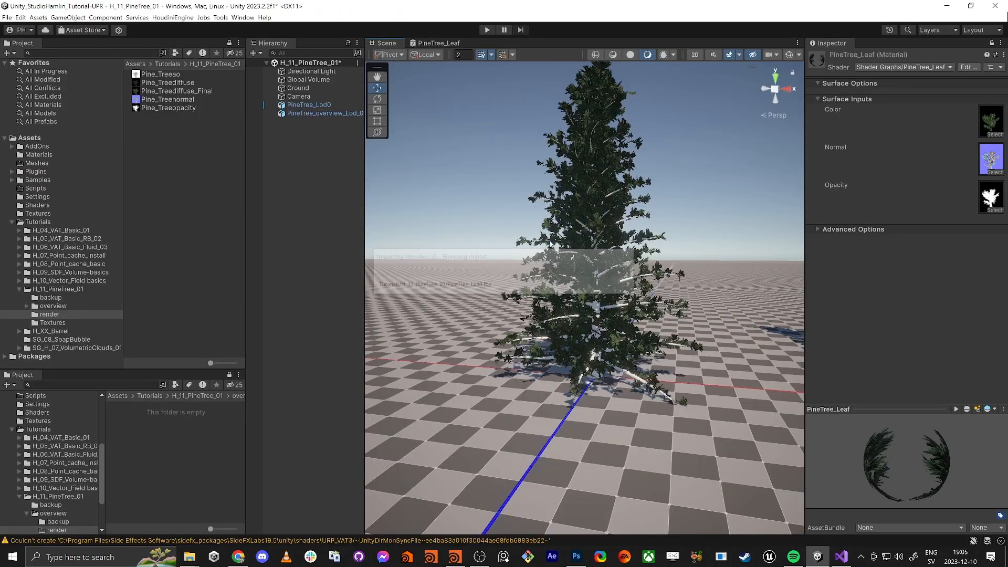
key("s")
right_click_drag(524, 270, 556, 307)
key("w")
key("s")
key("w")
key("s")
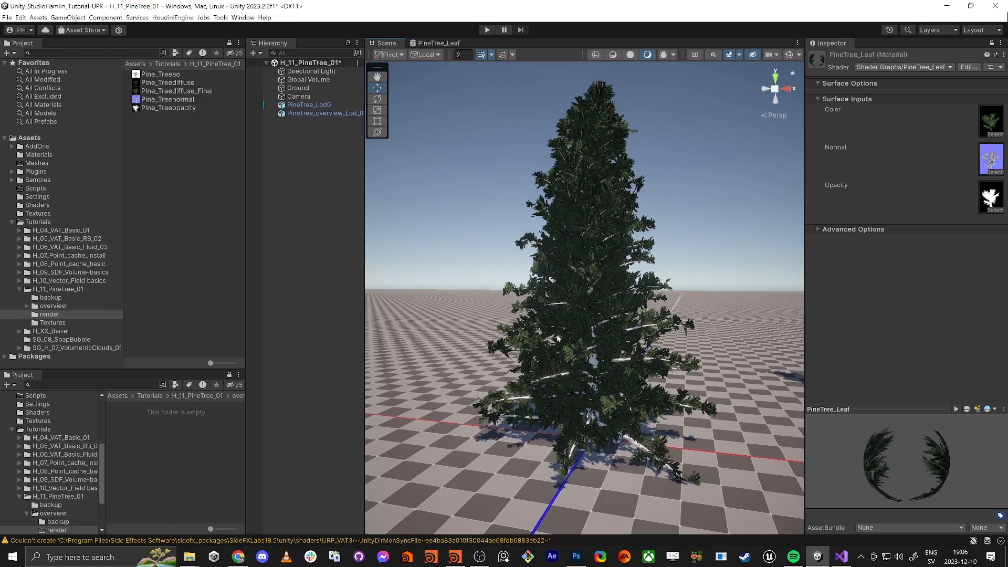
key("w")
right_click_drag(557, 341, 563, 317)
scroll(581, 328, "up", 3)
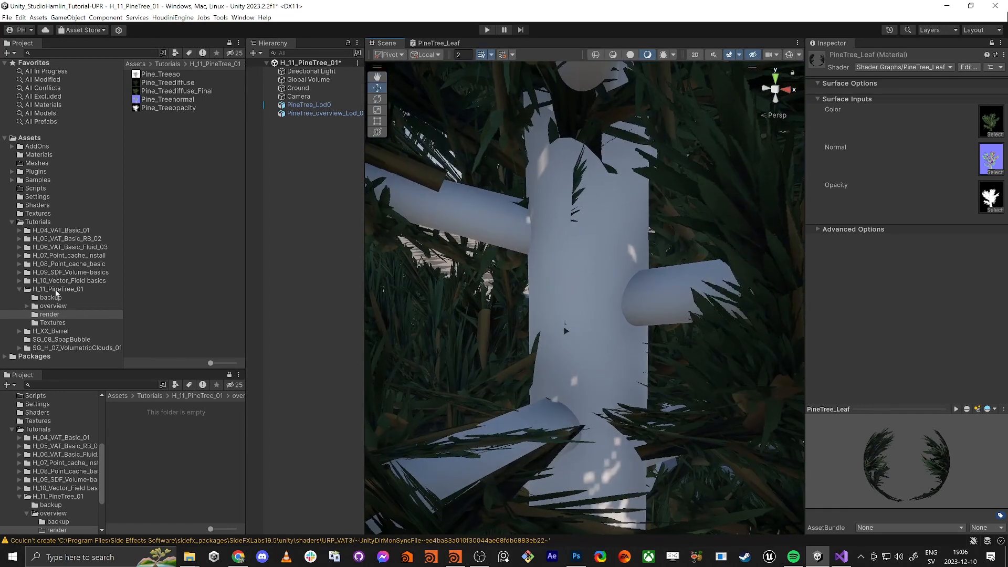
Step: Create a URP Lit Shader Graph named PineTree_Bark in the H_11_PineTree_01 folder
left_click(57, 289)
right_click(178, 197)
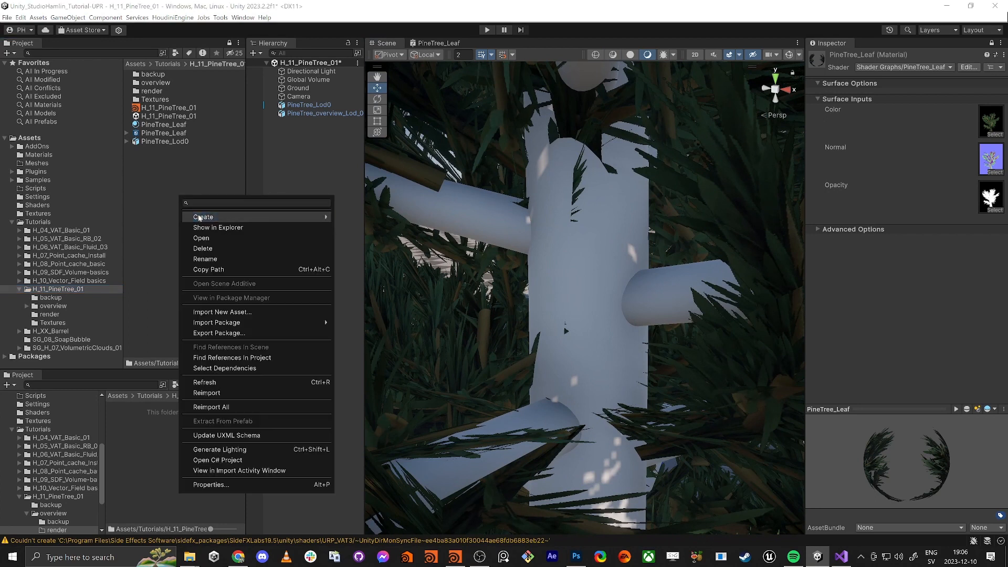
mouse_move(252, 217)
mouse_move(426, 74)
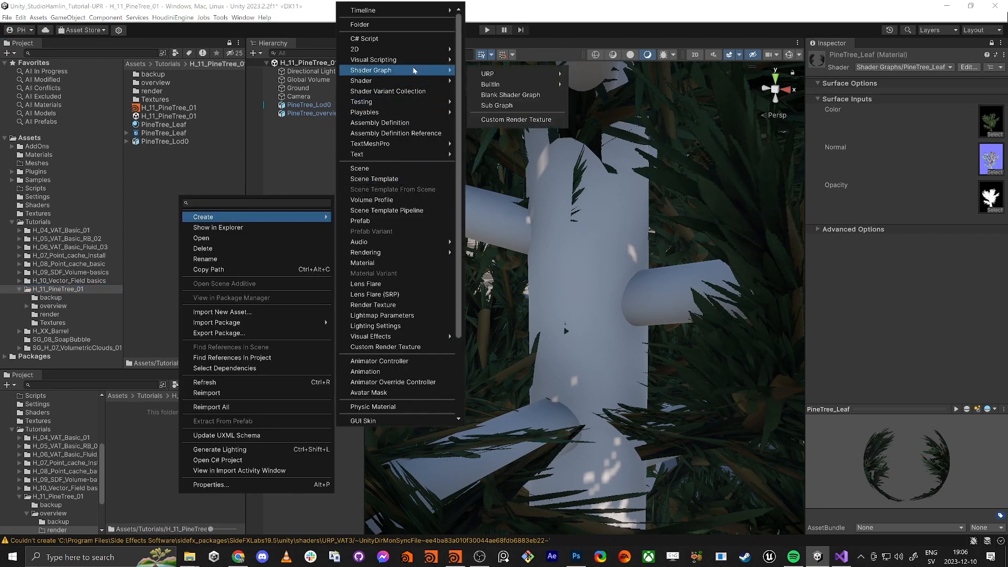
mouse_move(489, 74)
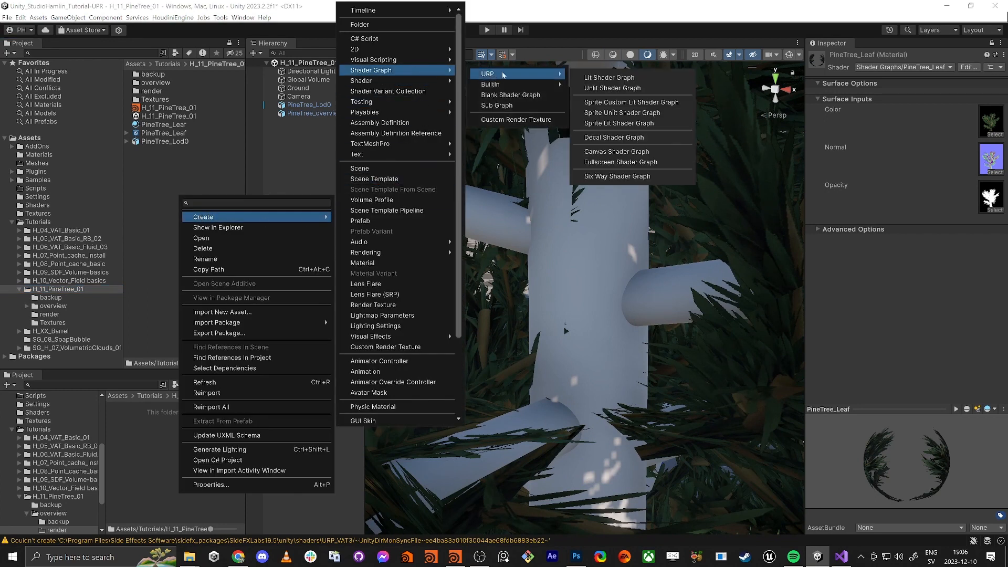
left_click(606, 76)
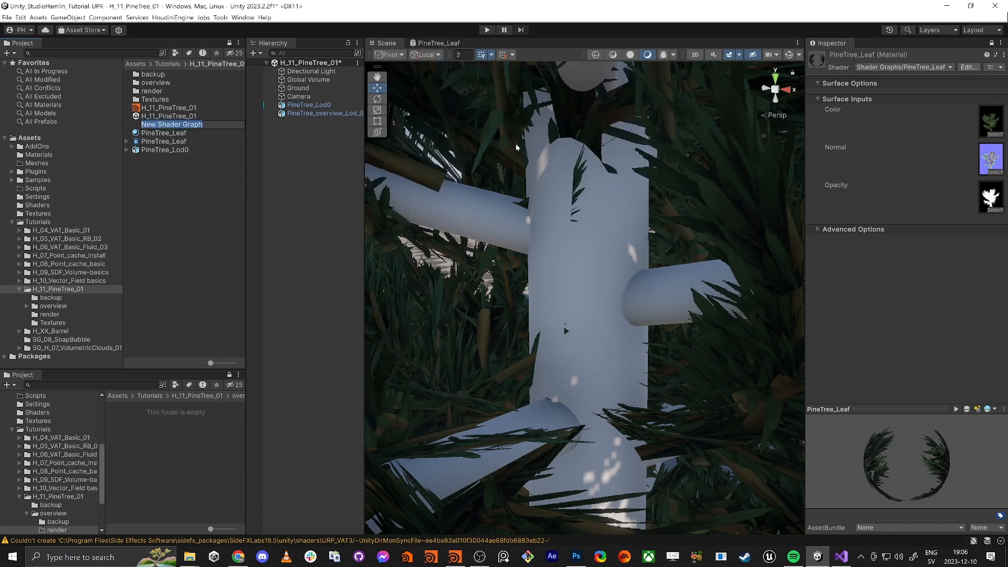
type("PineTree_")
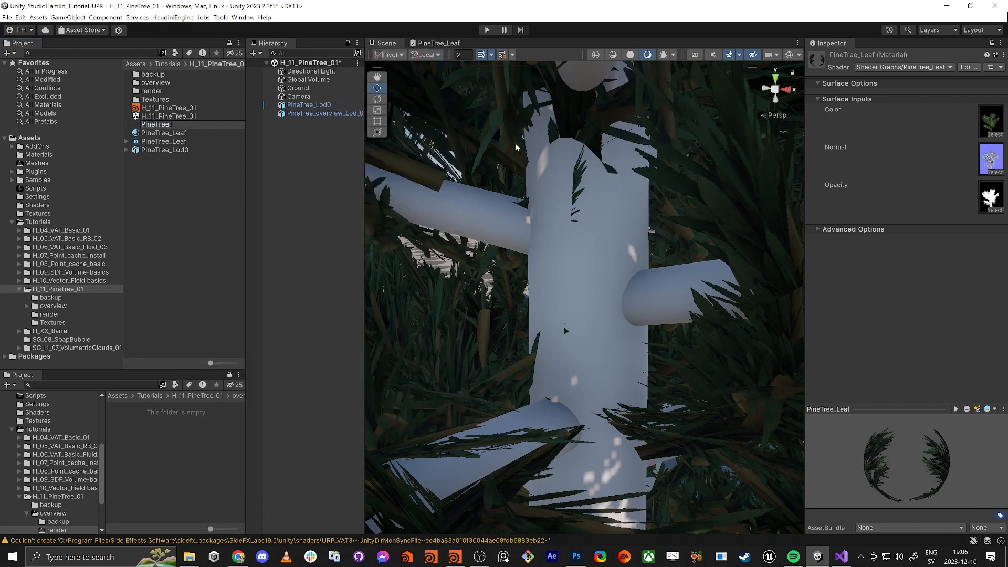
type("Bark")
key("Return")
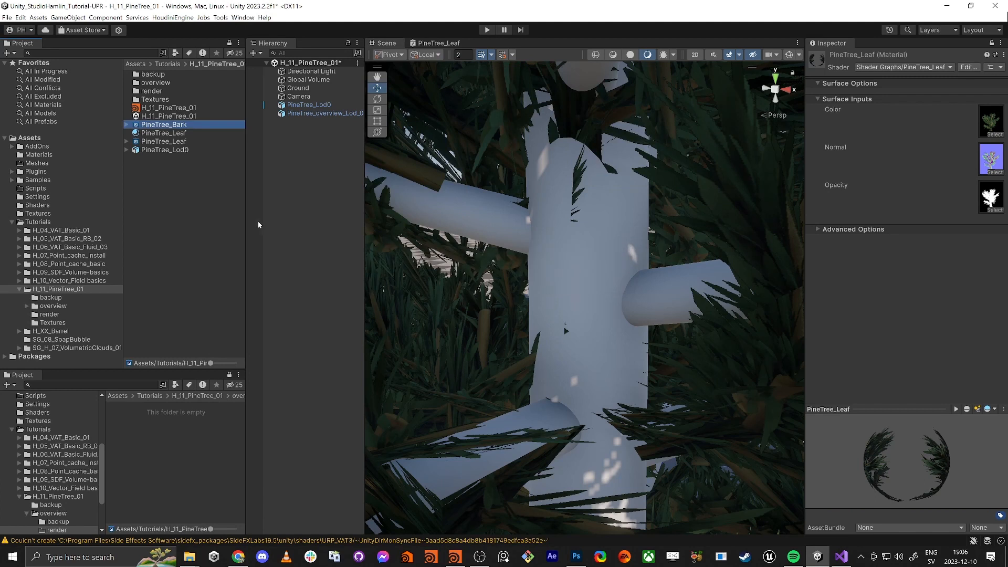
Step: Create a material named PineTree_Bark from the bark shader graph and assign it to the tree's trunk
right_click(170, 129)
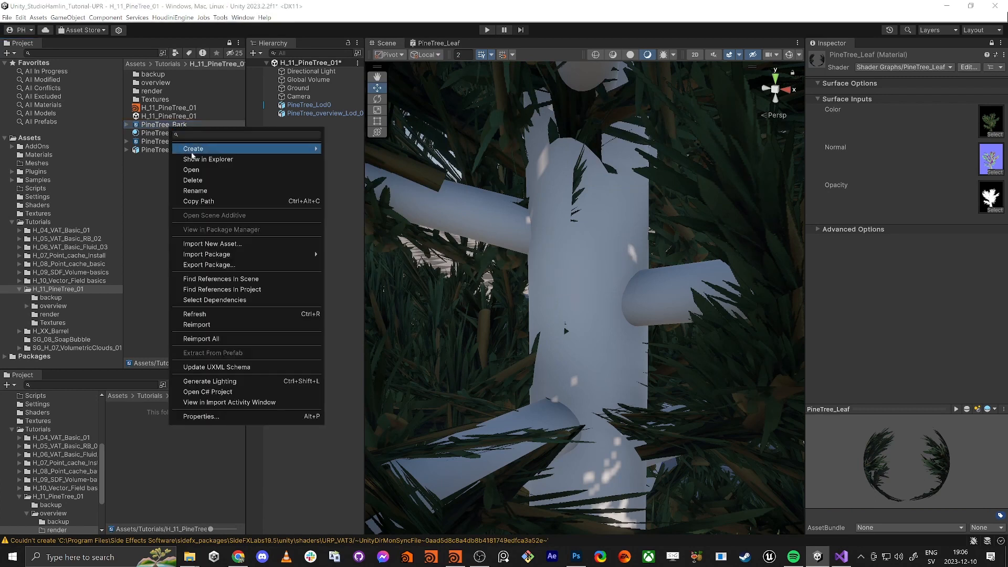
left_click(192, 150)
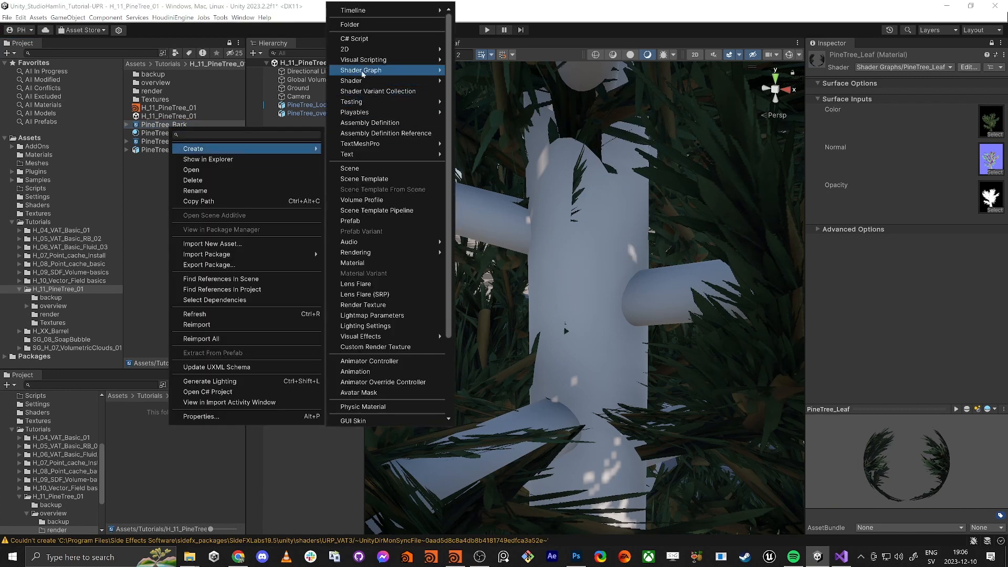
left_click(377, 263)
type("PineTree_Bark")
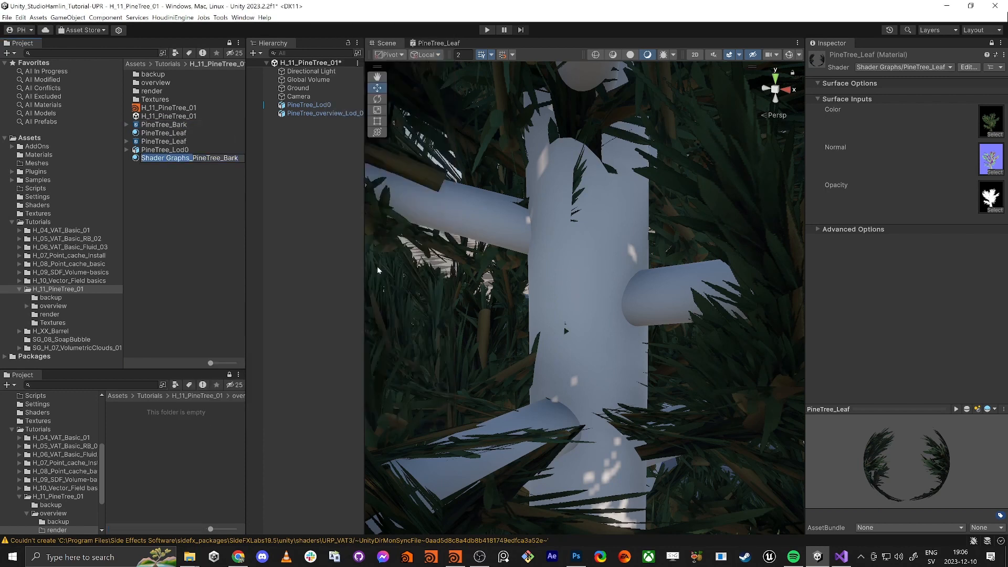
key("Return")
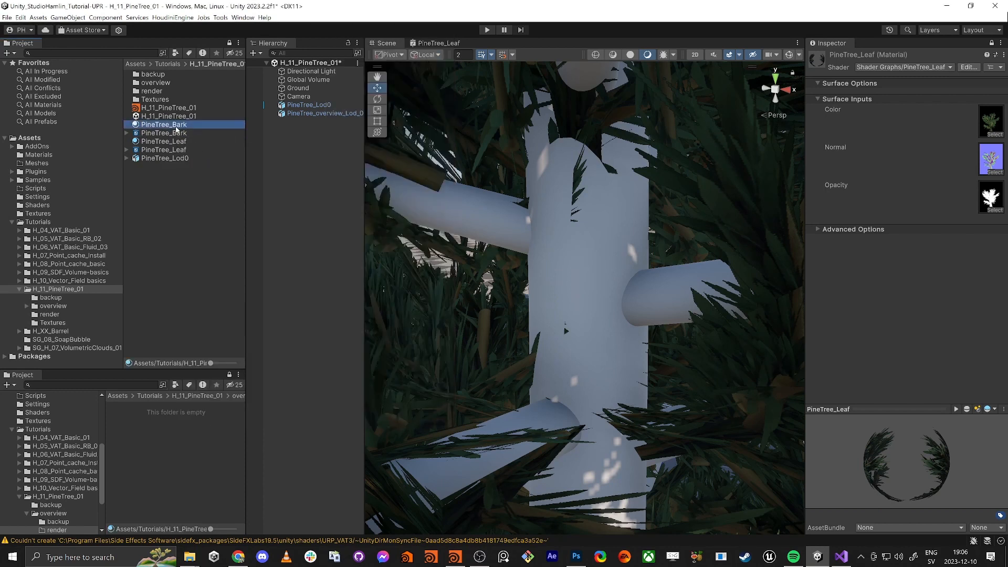
mouse_move(181, 132)
left_mouse_down()
mouse_move(622, 272)
mouse_move(609, 274)
left_mouse_up()
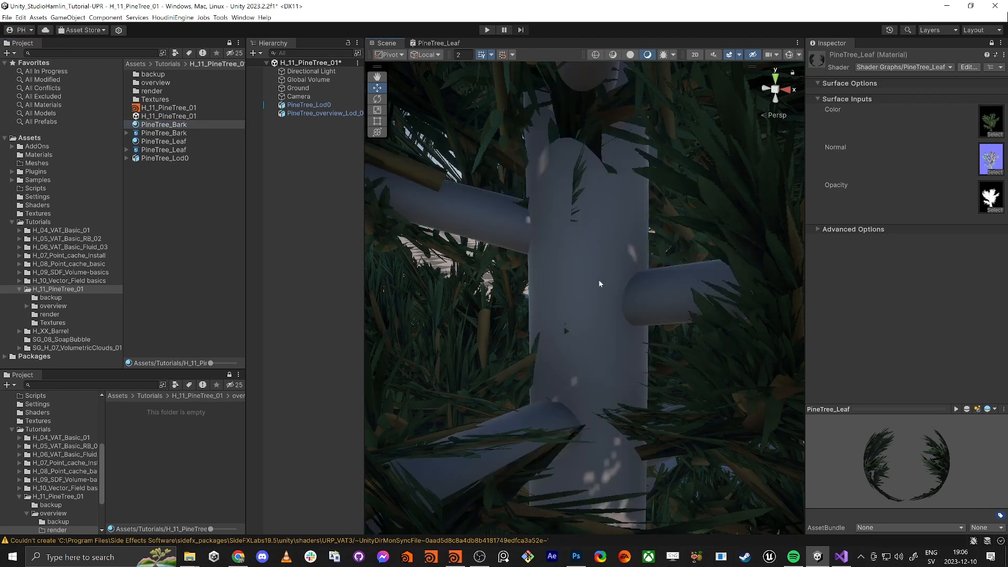
Step: Open the PineTree_Bark shader graph for editing
mouse_move(598, 280)
right_mouse_down()
mouse_move(590, 298)
mouse_move(604, 307)
mouse_move(621, 299)
mouse_move(645, 369)
right_mouse_up()
key("s")
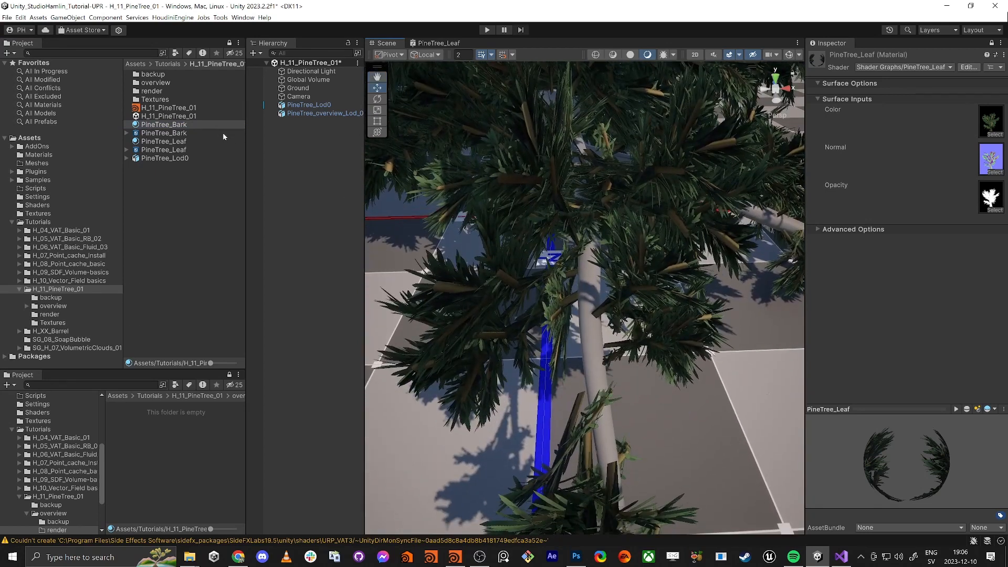
double_click(164, 134)
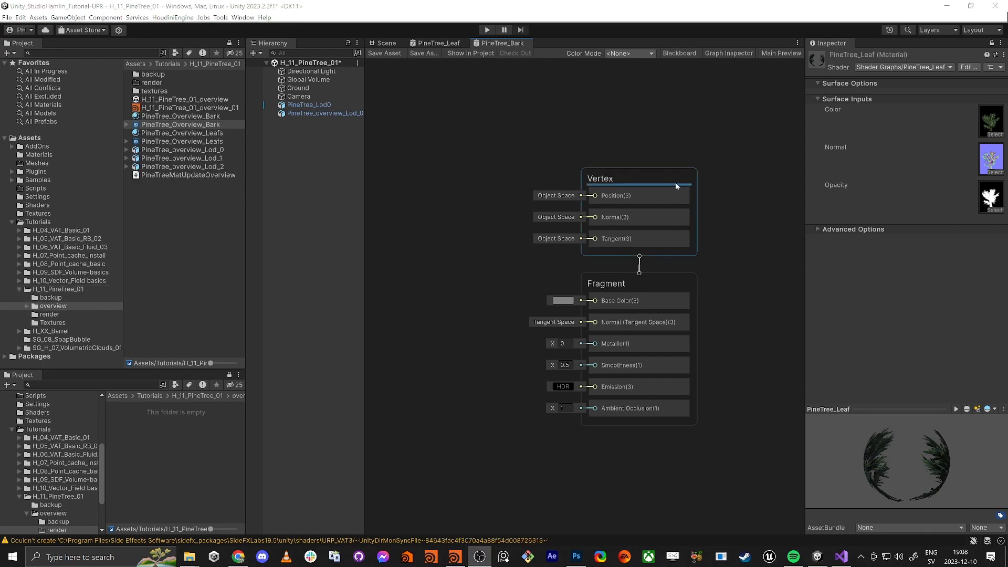
Step: Switch to Chrome and examine the Pixers pine bark photo in the bark image results as a pattern reference
key("super+Tab")
left_click(756, 178)
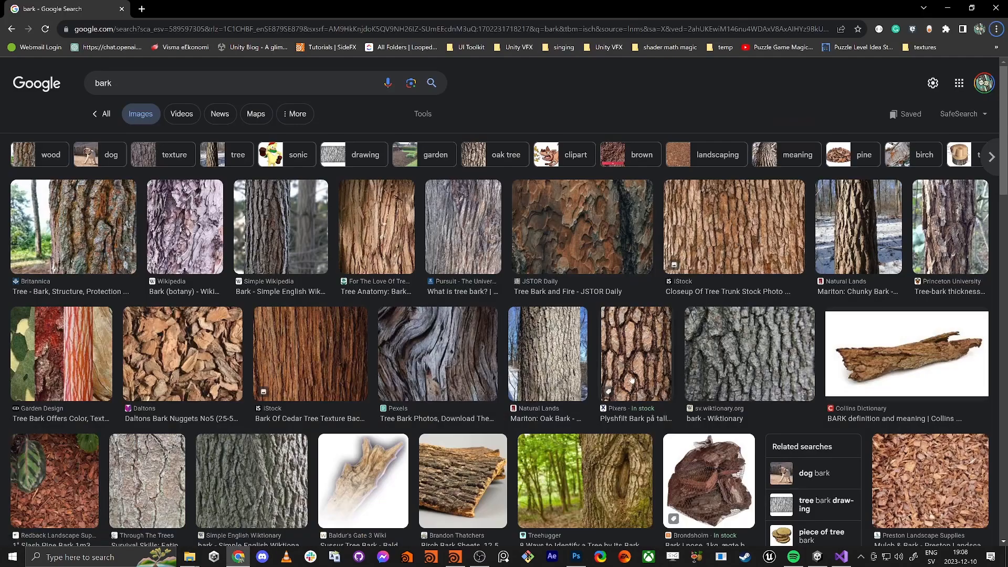
left_click(657, 377)
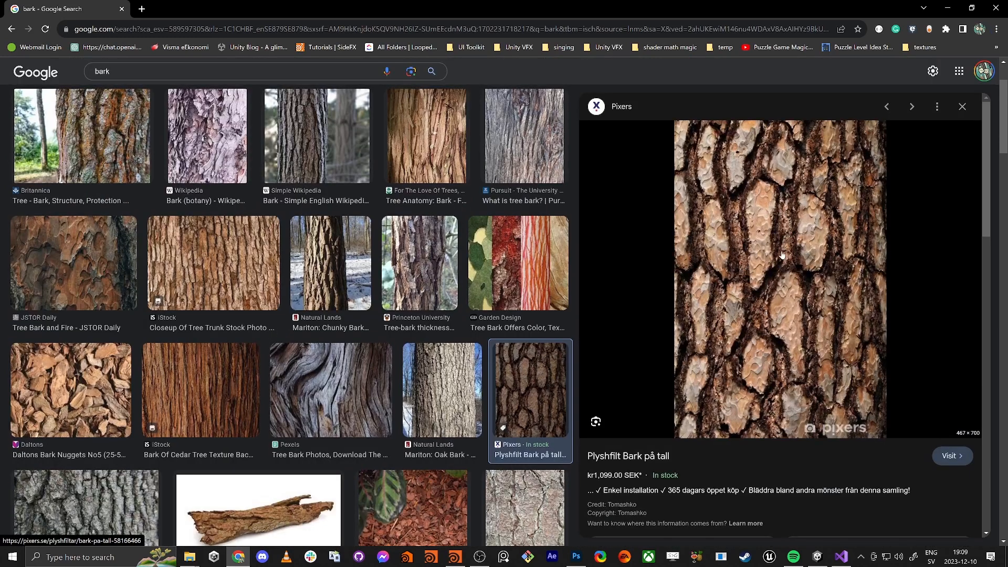
left_click(947, 8)
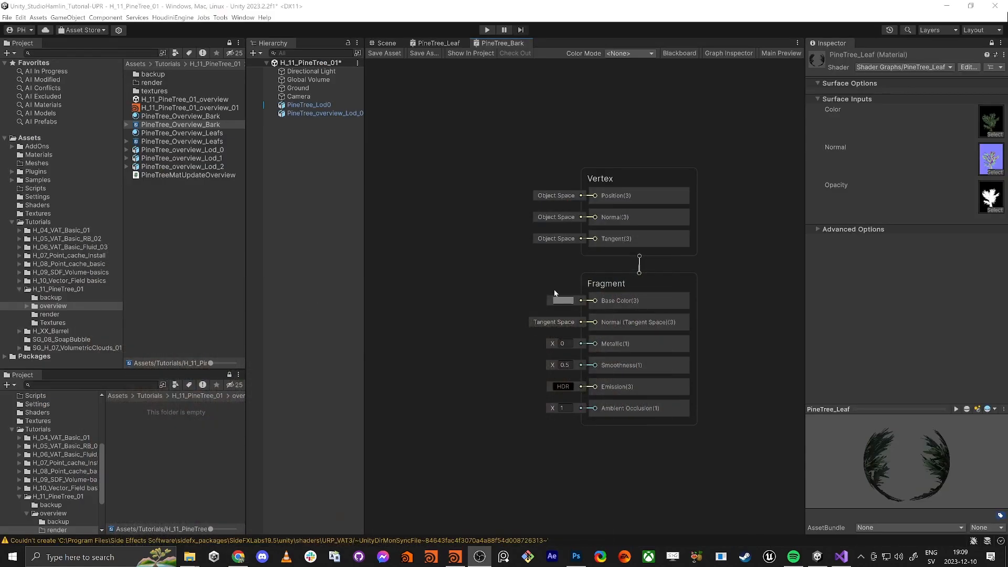
Step: Maximize the PineTree_Bark shader graph and add a Voronoi noise node ahead of the Fragment block
scroll(500, 277, "down", 3)
middle_click_drag(424, 309, 600, 310)
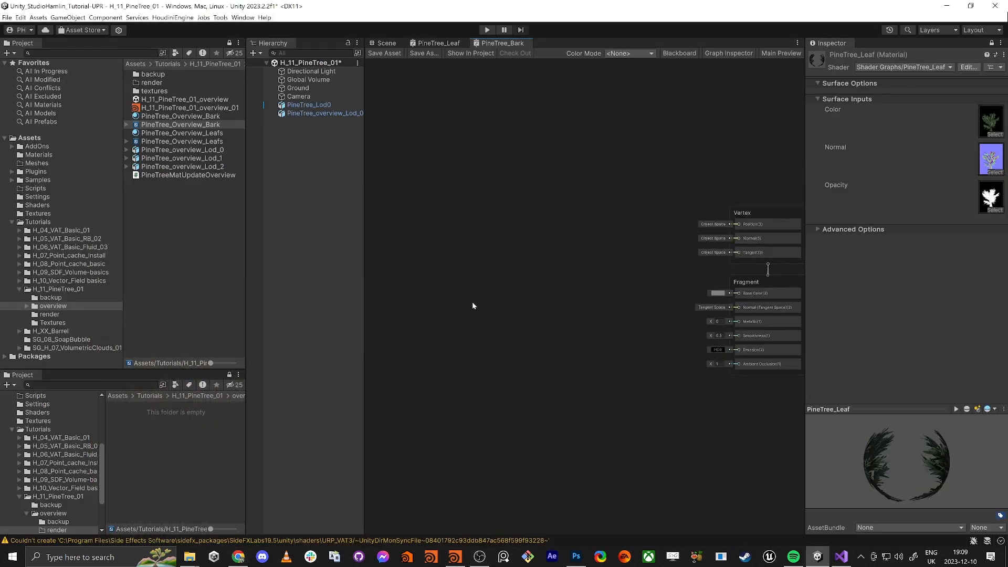
key("shift+space")
middle_click_drag(501, 311, 809, 312)
scroll(562, 311, "up", 3)
middle_click_drag(548, 282, 564, 295)
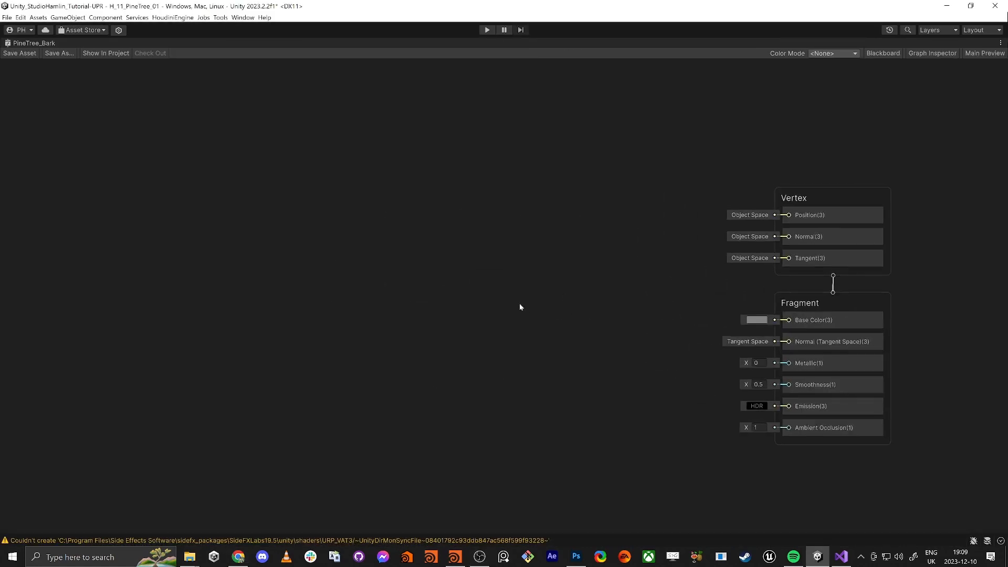
key("space")
type("voro")
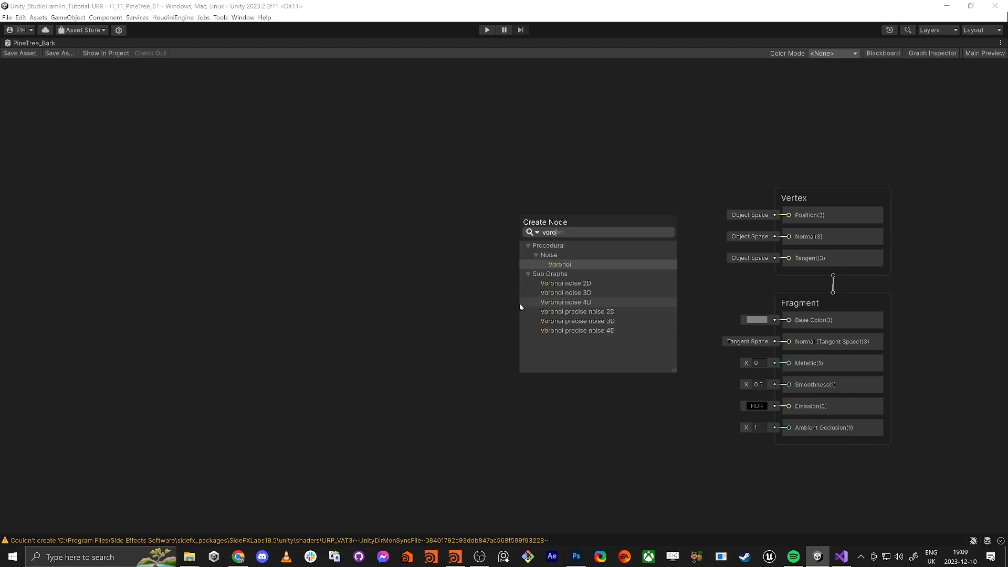
key("Return")
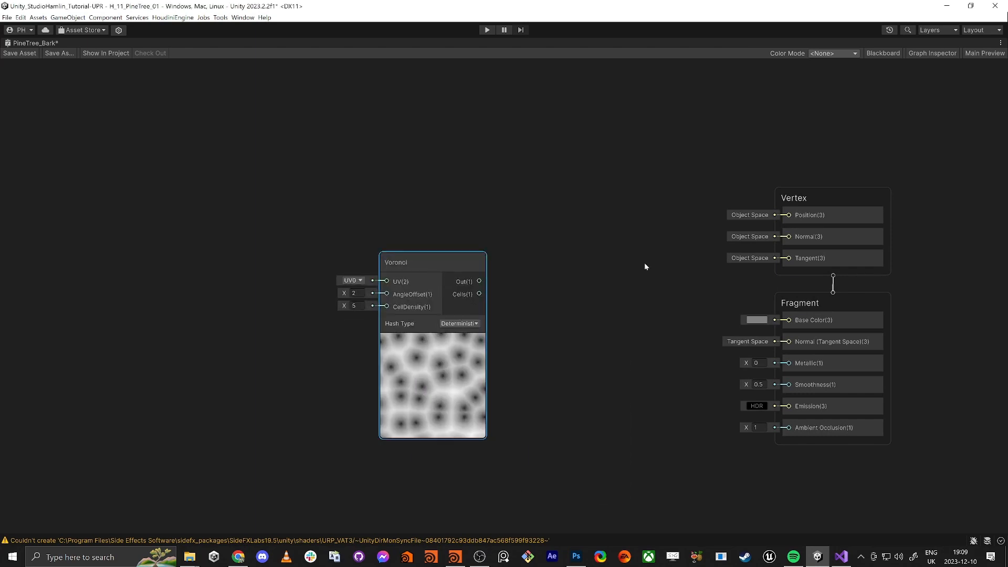
Step: Show the graph's main preview with a Cylinder mesh, shrink it and move it clear of the Vertex and Fragment blocks
left_click(984, 53)
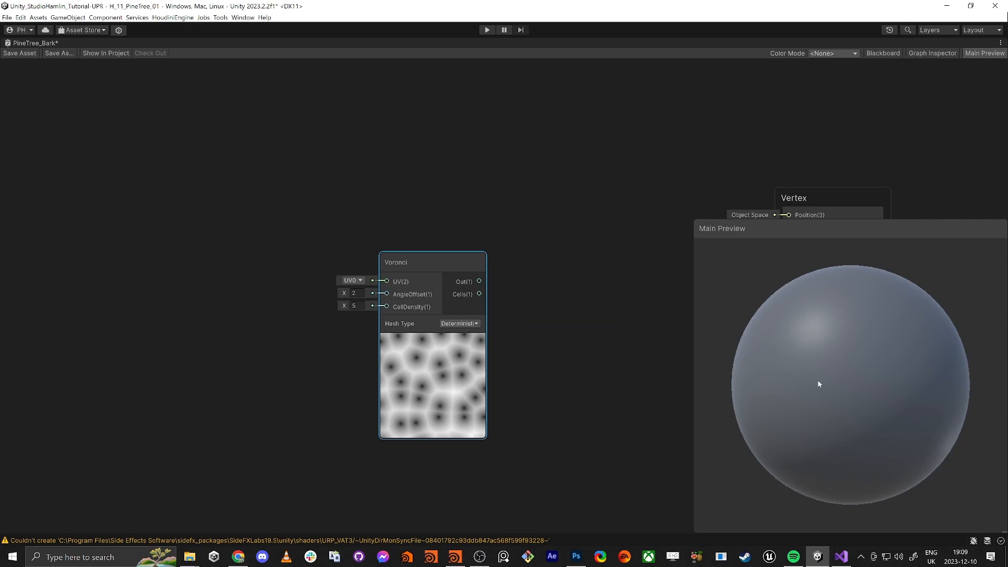
right_click(864, 378)
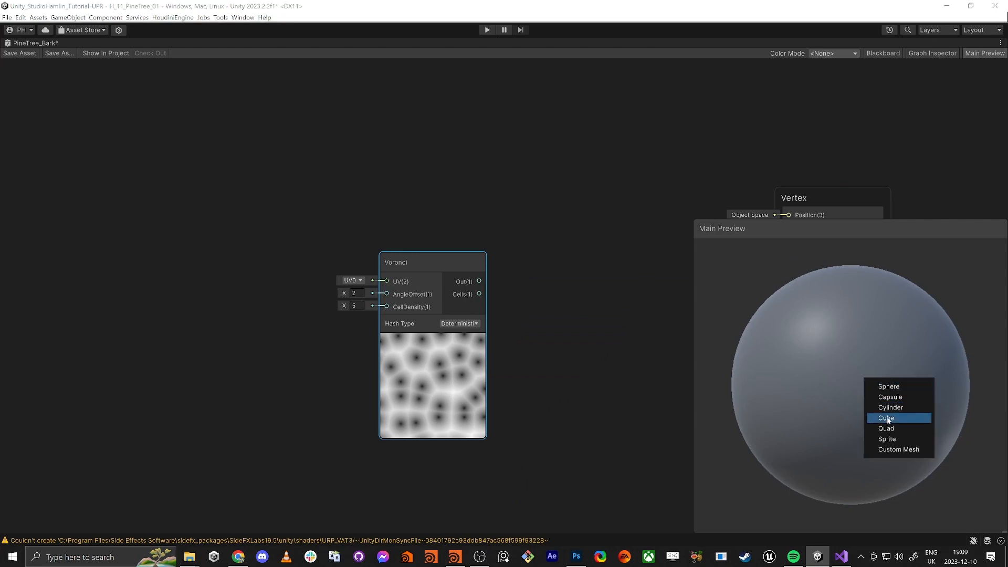
left_click(903, 411)
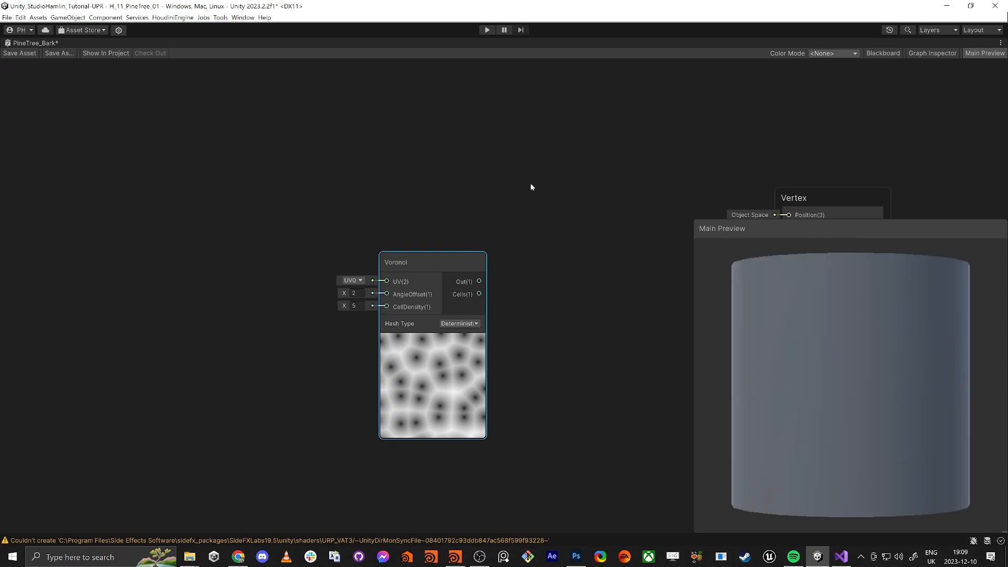
middle_click_drag(530, 184, 525, 181)
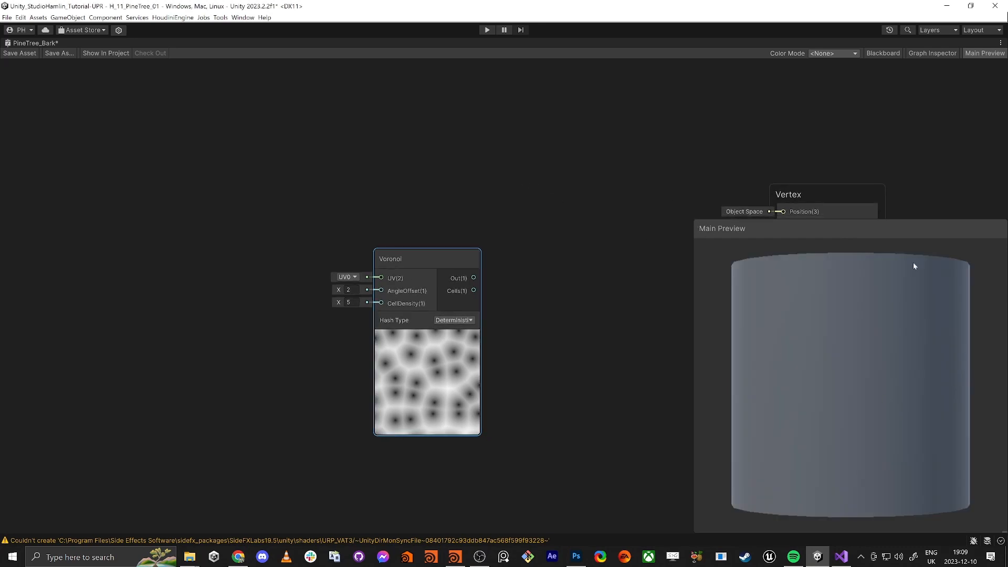
left_click_drag(887, 229, 755, 160)
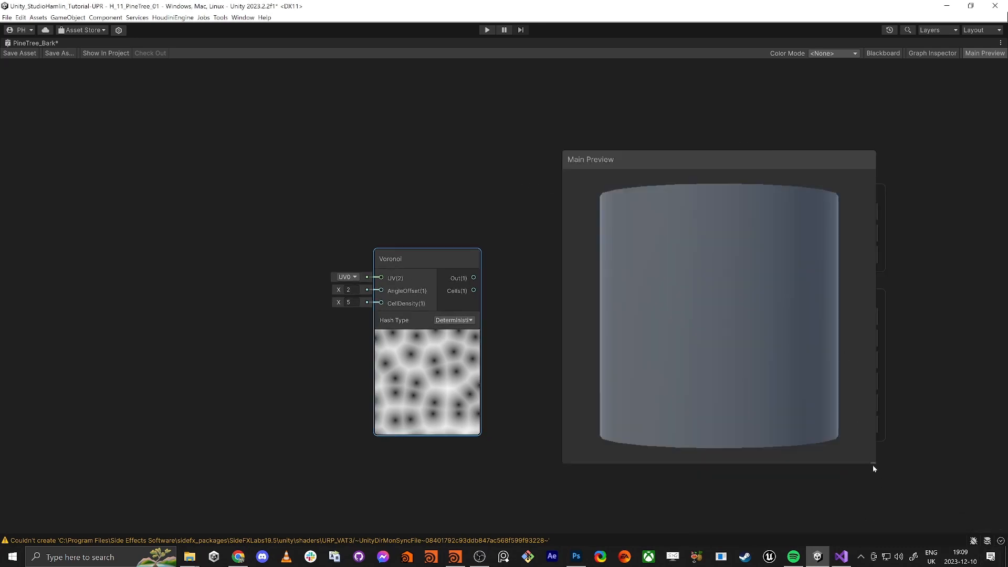
left_click_drag(872, 464, 720, 308)
left_click_drag(664, 158, 949, 377)
Step: Connect the Voronoi node's Out output to the Fragment block's Base Color
middle_click_drag(672, 283, 591, 252)
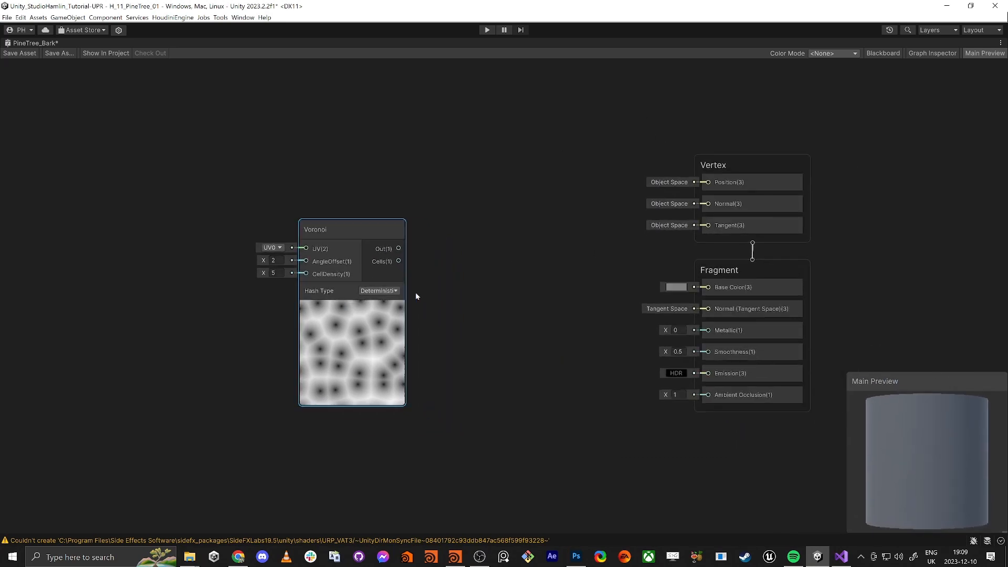
left_click_drag(399, 249, 708, 287)
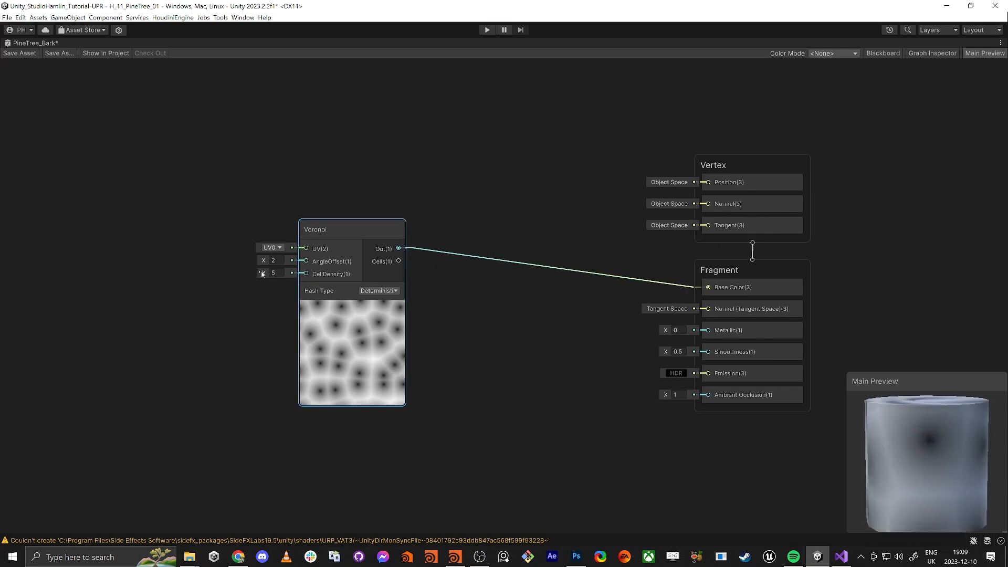
Step: Add a Tiling And Offset node ahead of the Voronoi node and connect its Out output to the Voronoi UV input
middle_click_drag(220, 321, 363, 327)
left_click_drag(494, 235, 572, 275)
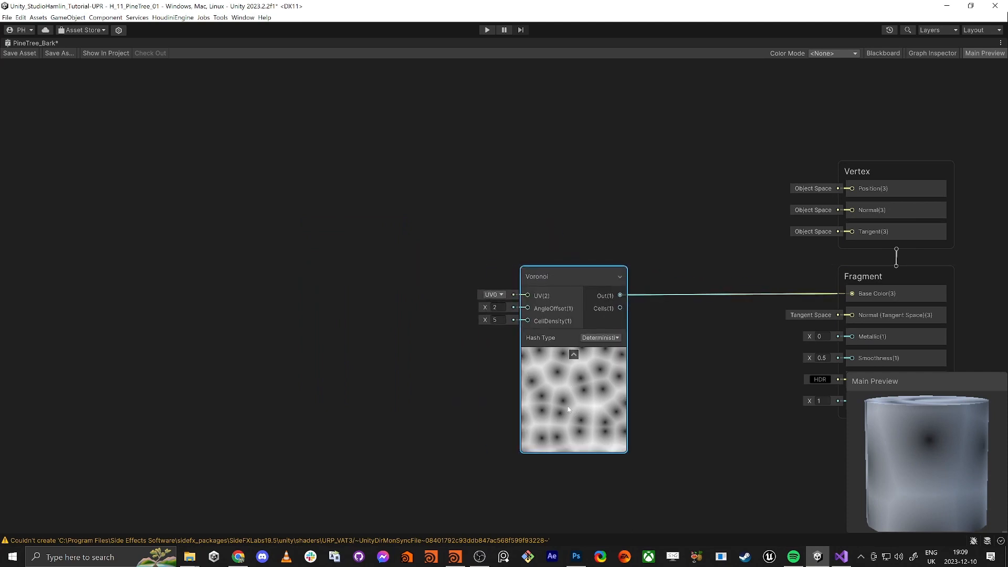
left_click(334, 366)
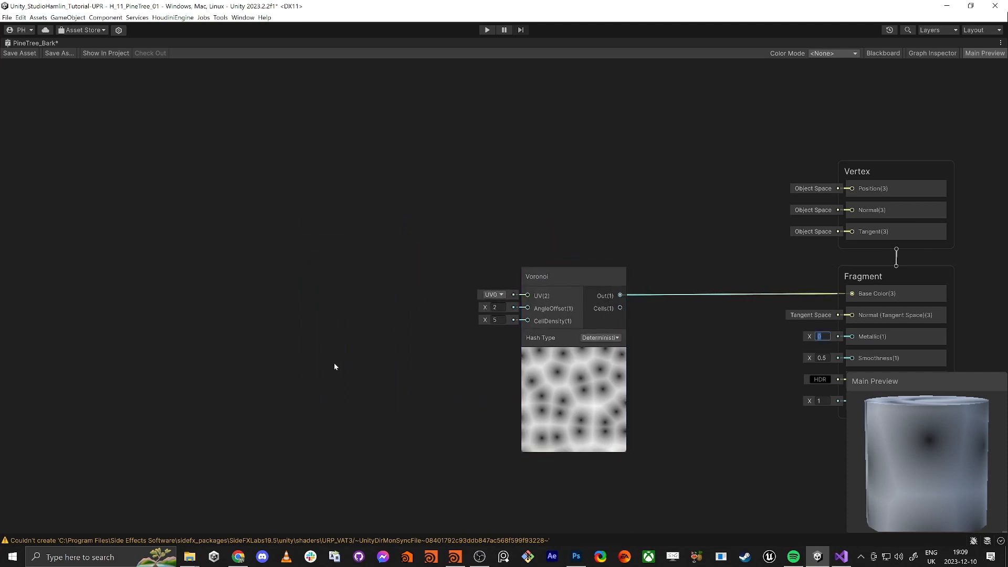
middle_click_drag(335, 367, 374, 332)
key("space")
type("t")
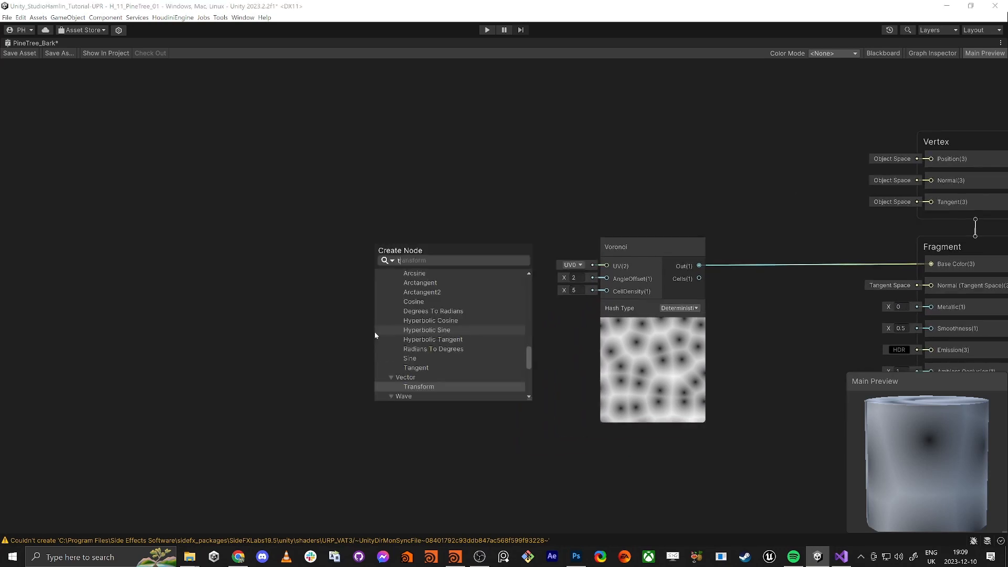
type("iling")
key("Return")
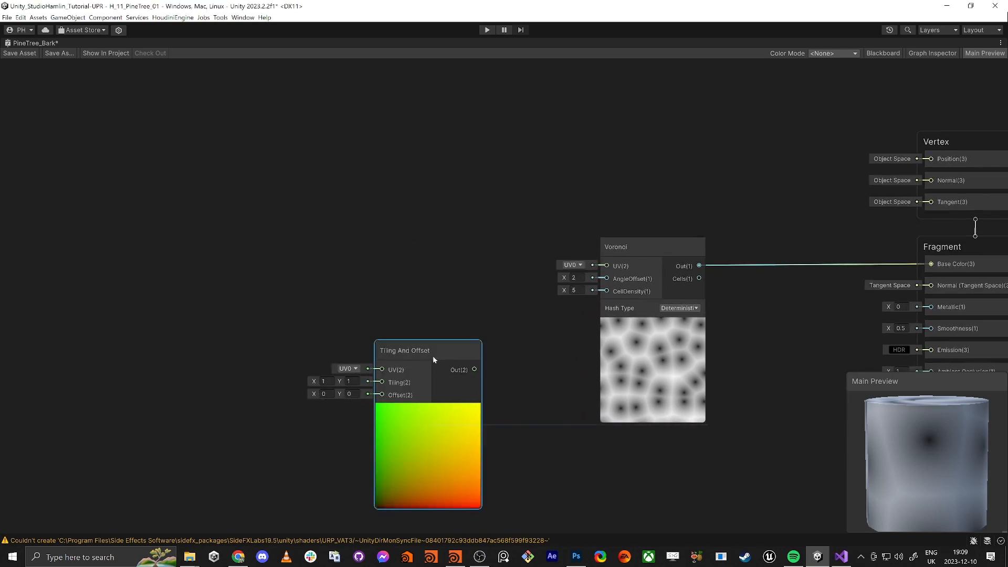
left_click_drag(433, 359, 606, 265)
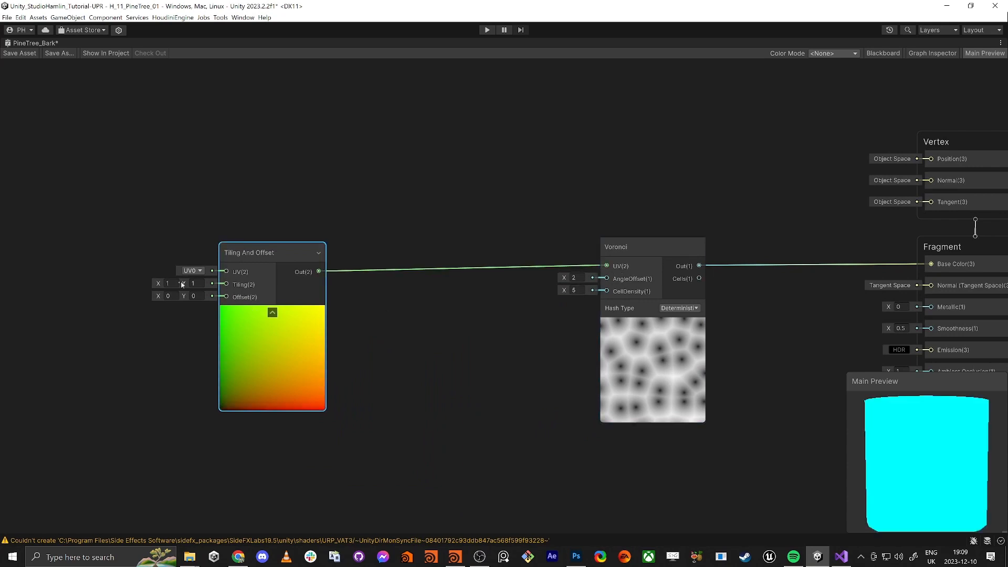
Step: Set the Tiling And Offset node's Tiling X to 3.72 and move the Voronoi node closer to it
left_click_drag(158, 284, 223, 295)
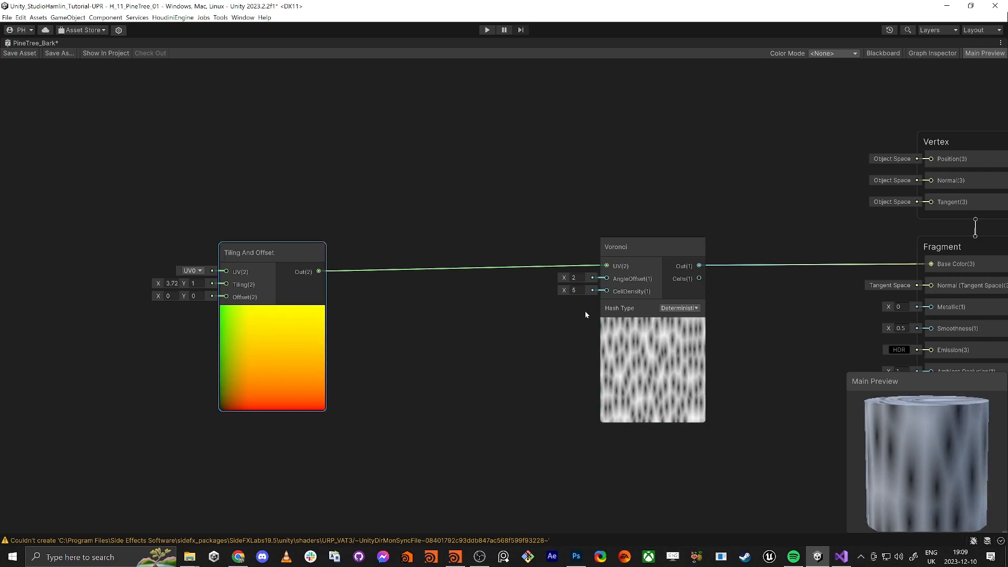
left_click_drag(632, 247, 493, 252)
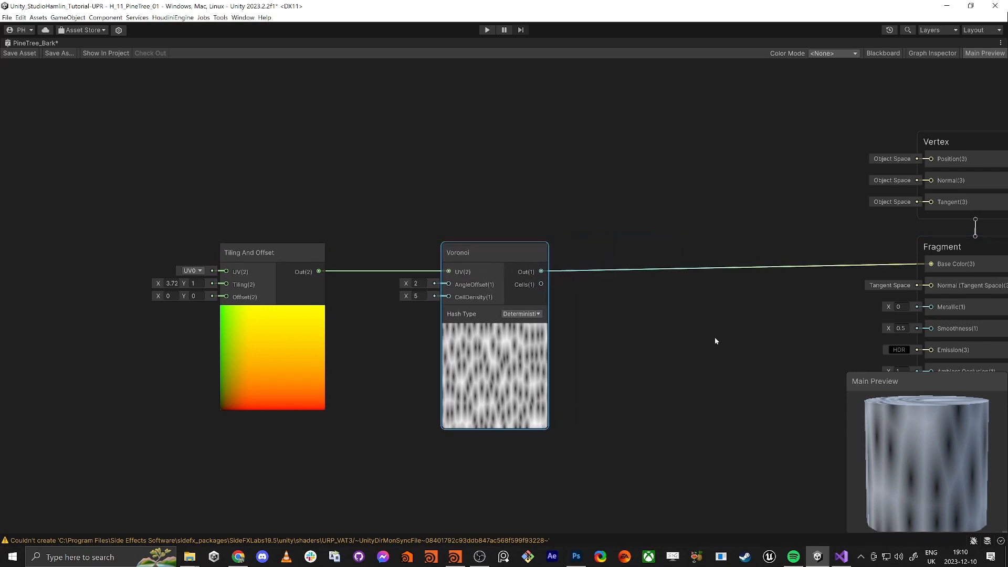
Step: Connect the Voronoi node's Cells output to the Fragment block's Base Color and save the shader graph
middle_click_drag(586, 350, 484, 294)
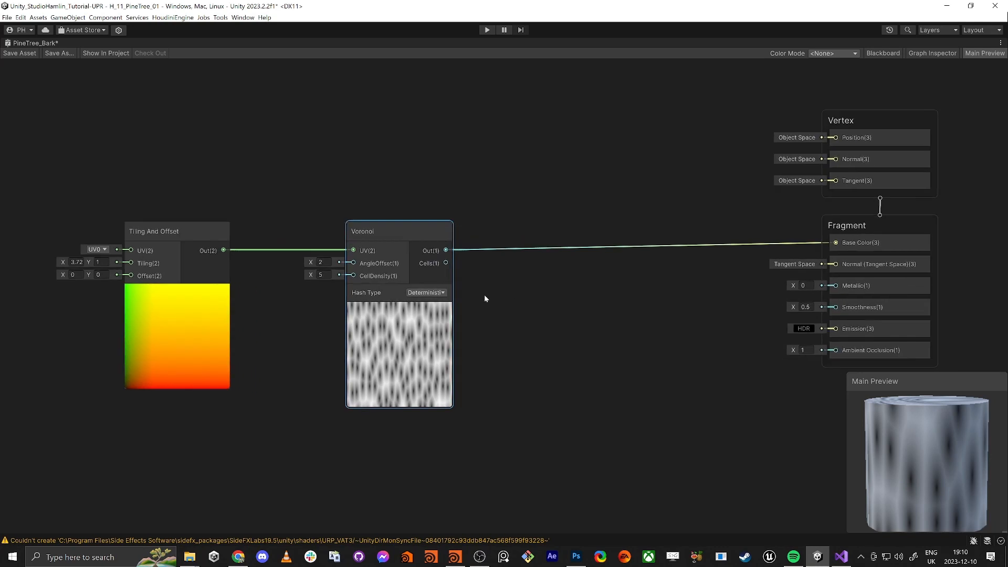
scroll(438, 252, "up", 1)
left_click_drag(439, 257, 889, 236)
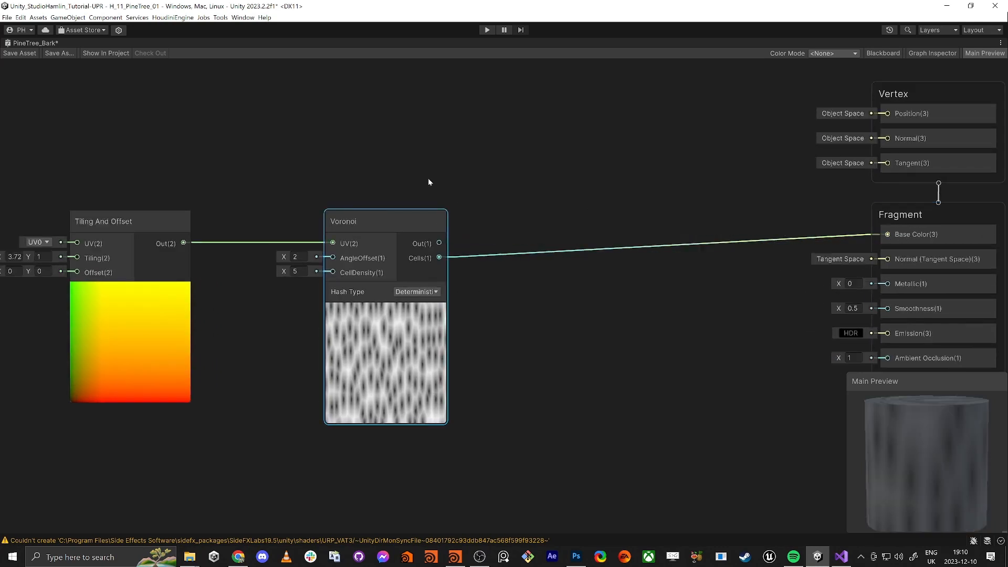
key("ctrl+s")
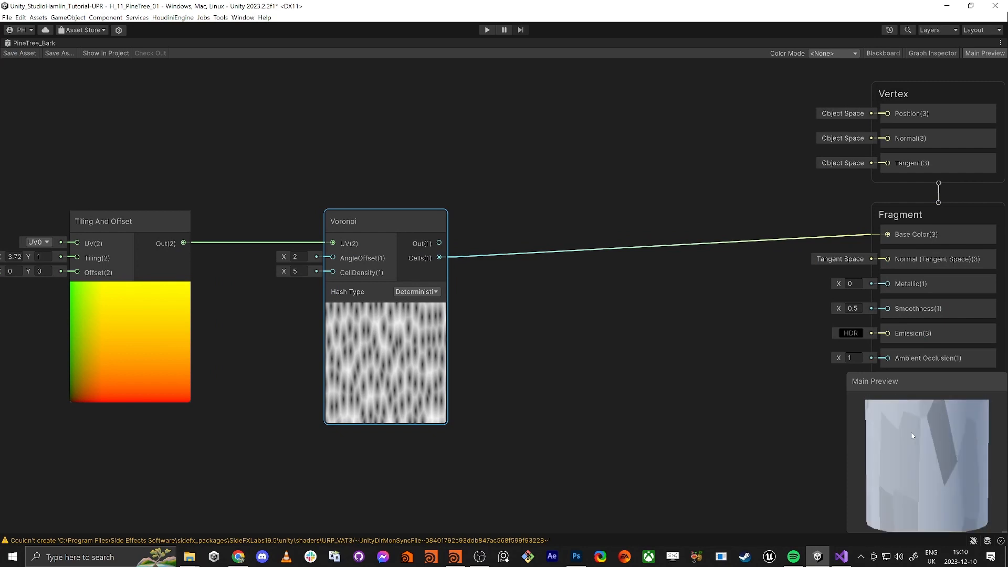
left_click_drag(906, 443, 895, 437)
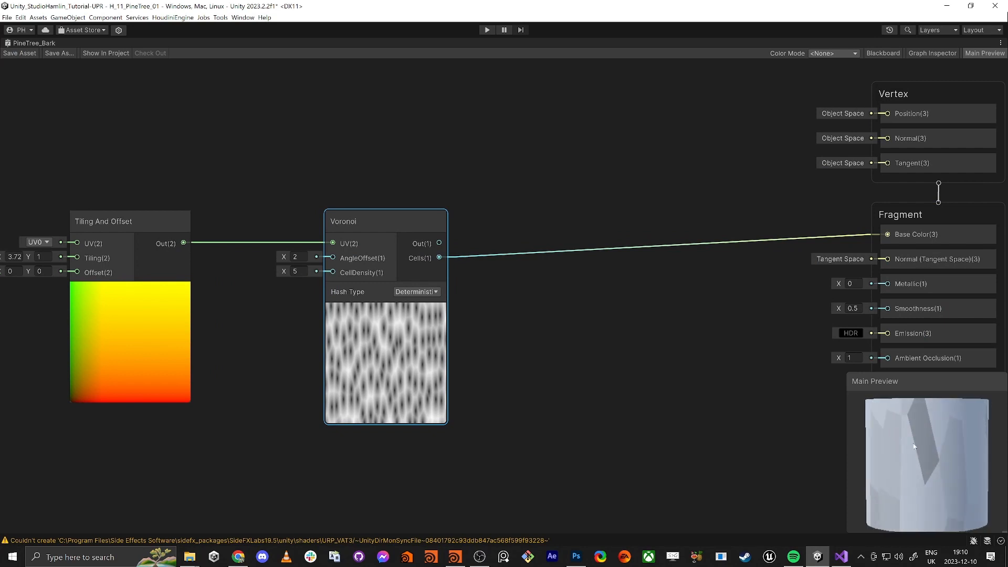
Step: Switch to Chrome to compare the cell shapes with the Pixers pine bark photo, and return to Unity
key("alt+Tab")
left_click(688, 150)
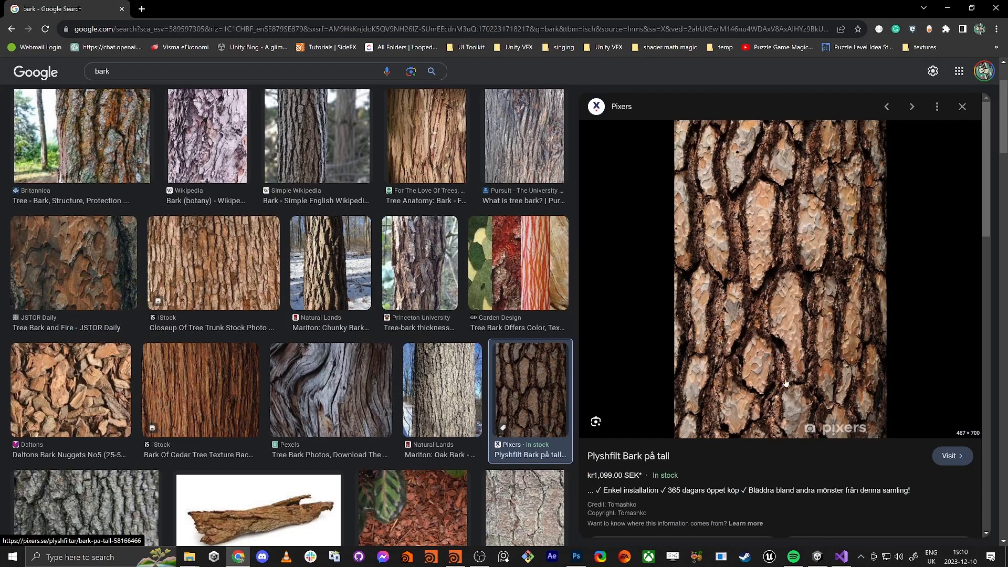
key("alt+Tab")
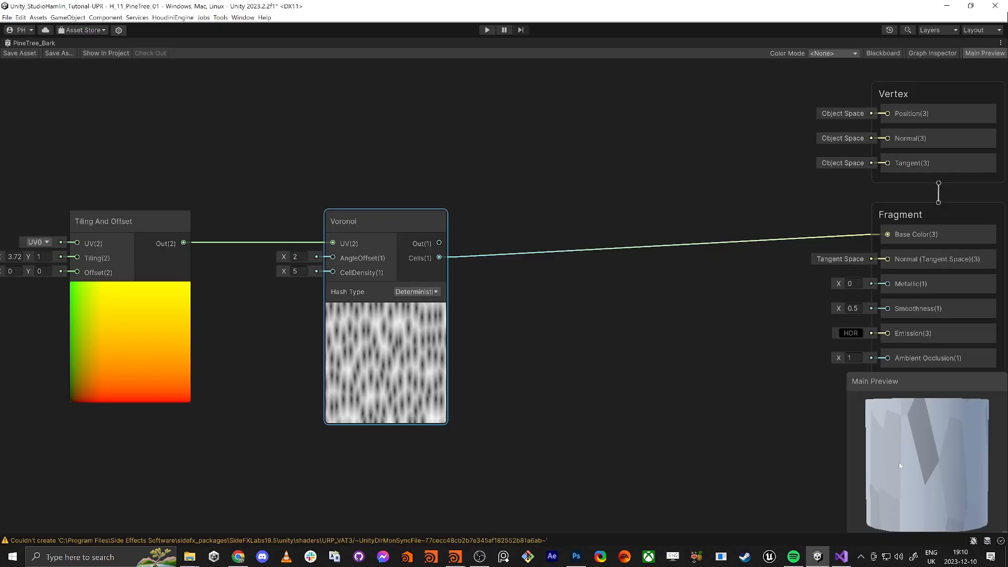
Step: Add a UV node in the empty graph area above and ahead of the Tiling And Offset node
scroll(520, 310, "down", 3)
middle_click_drag(520, 310, 690, 260)
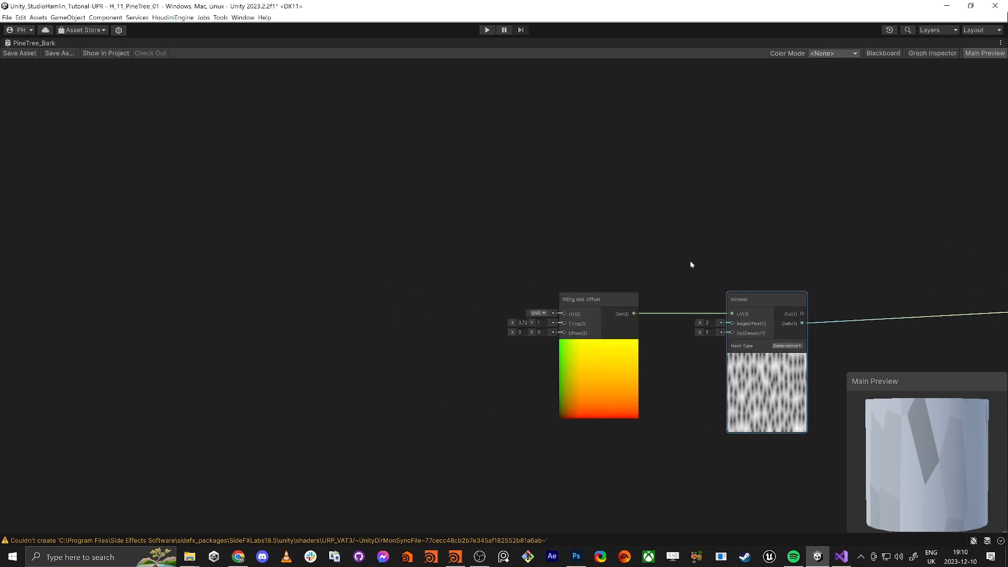
key("space")
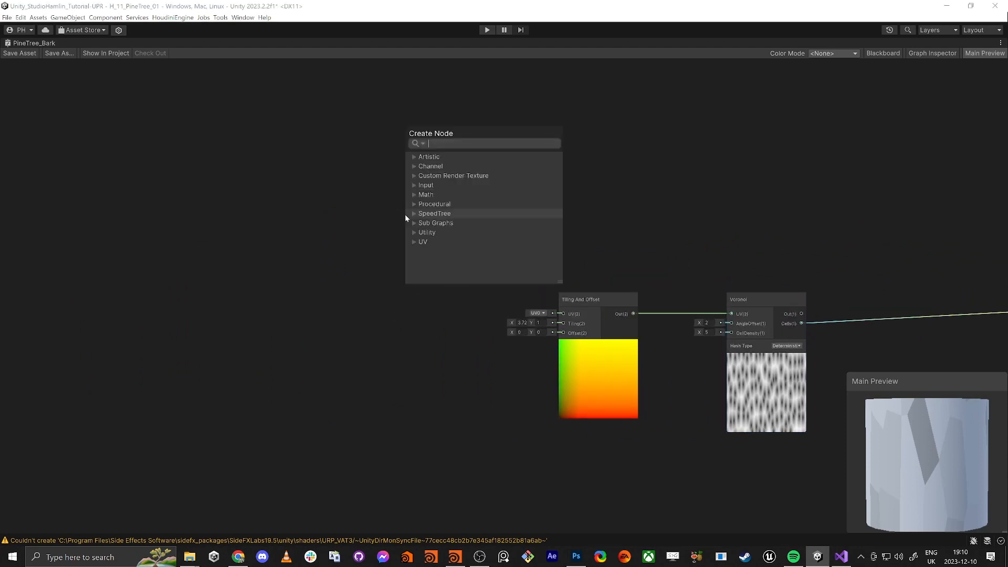
type("uv")
key("Return")
left_click_drag(457, 235, 399, 161)
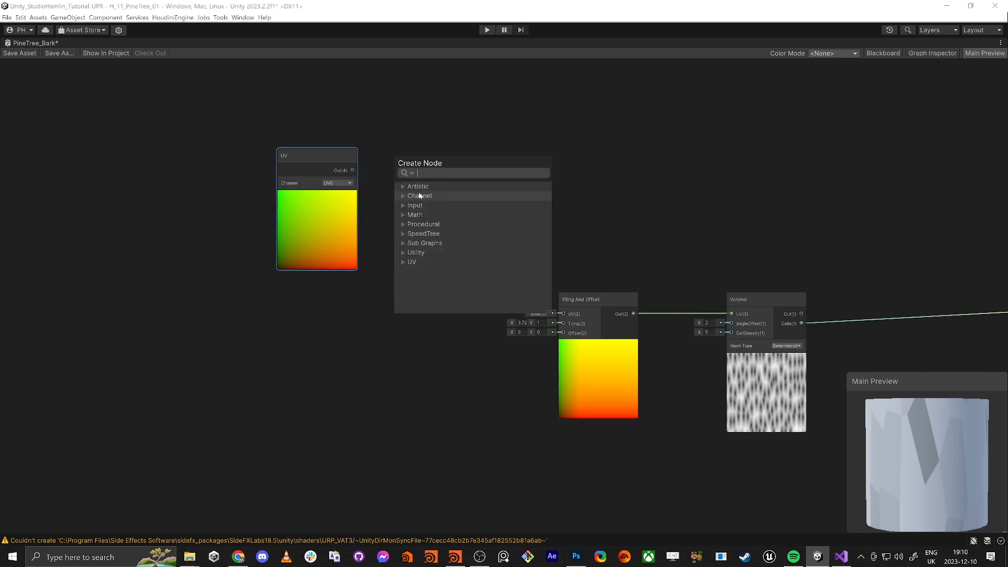
Step: Add a Simple Noise node beside the UV node and connect the UV node's Out output to its UV input
type("noise")
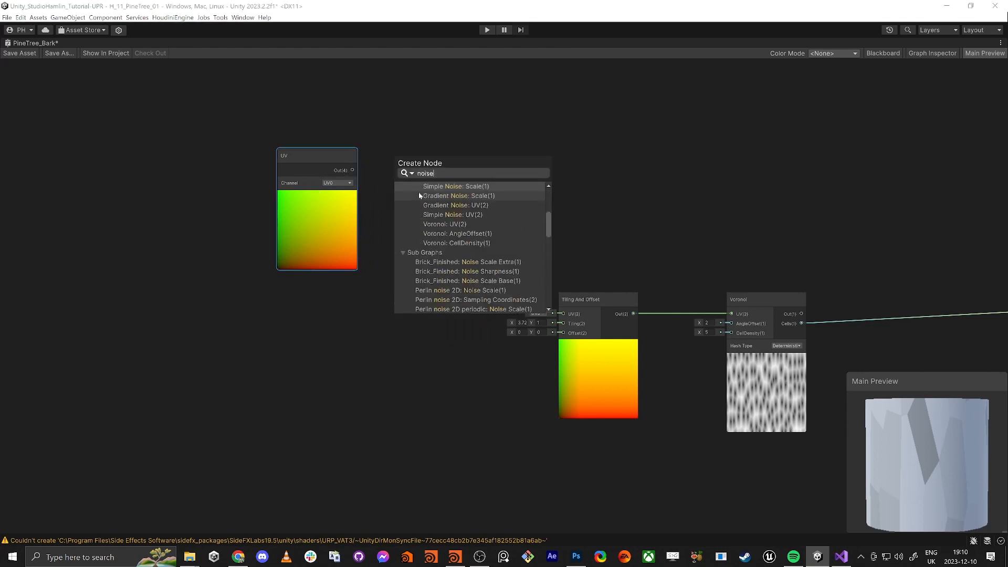
key("Return")
left_click_drag(426, 150, 503, 151)
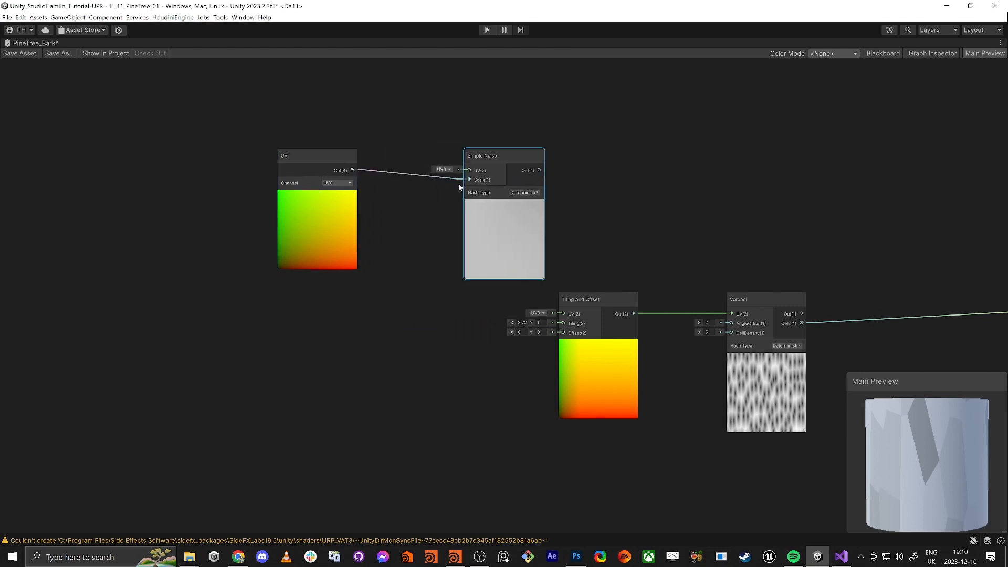
left_click_drag(465, 179, 469, 170)
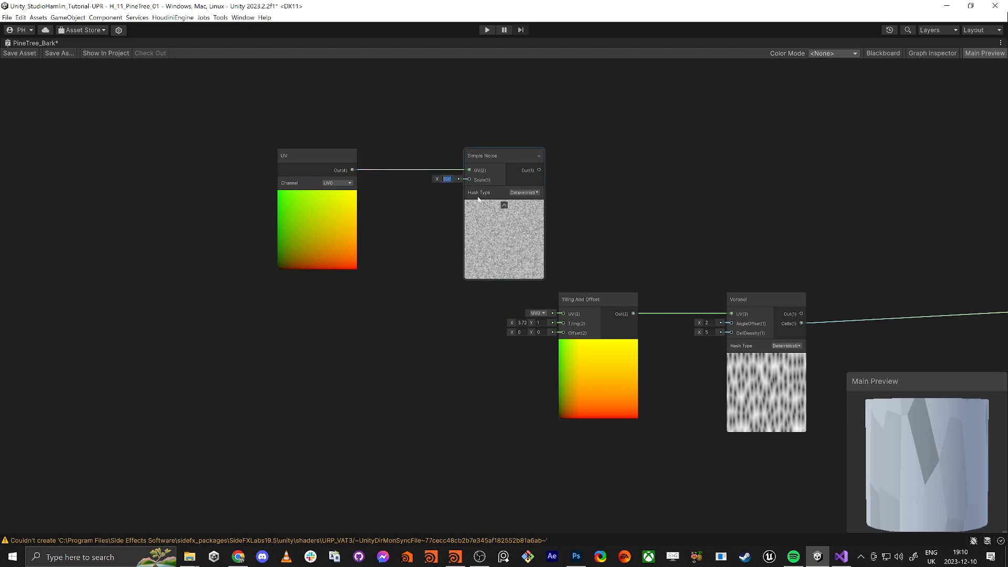
Step: Set the Simple Noise scale to 50 and move the UV and Simple Noise nodes away from the Tiling And Offset node
type("50")
left_click(459, 291)
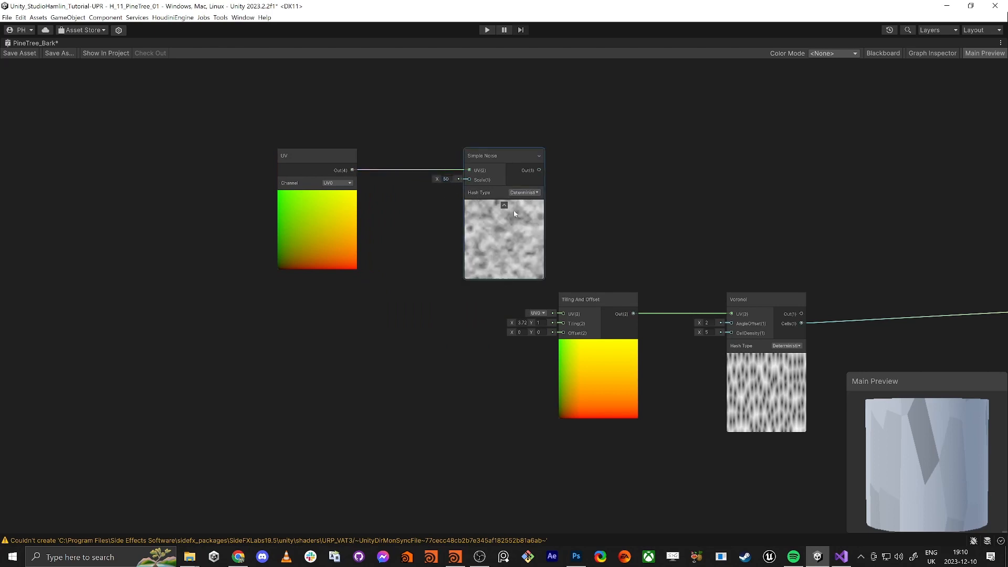
left_click_drag(505, 156, 458, 149)
middle_click_drag(651, 124, 719, 138)
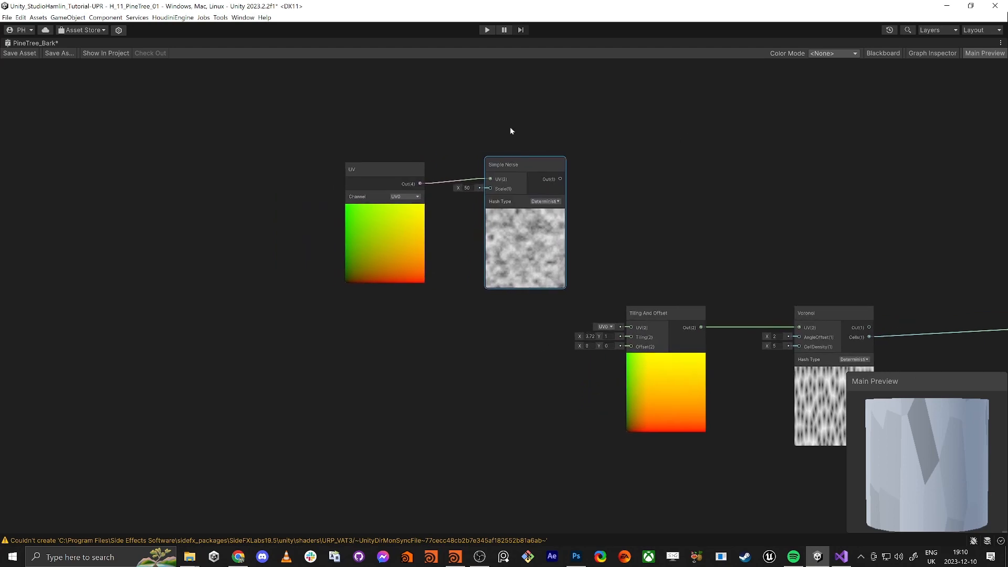
mouse_move(336, 80)
left_mouse_down()
mouse_move(544, 171)
mouse_move(347, 155)
left_mouse_up()
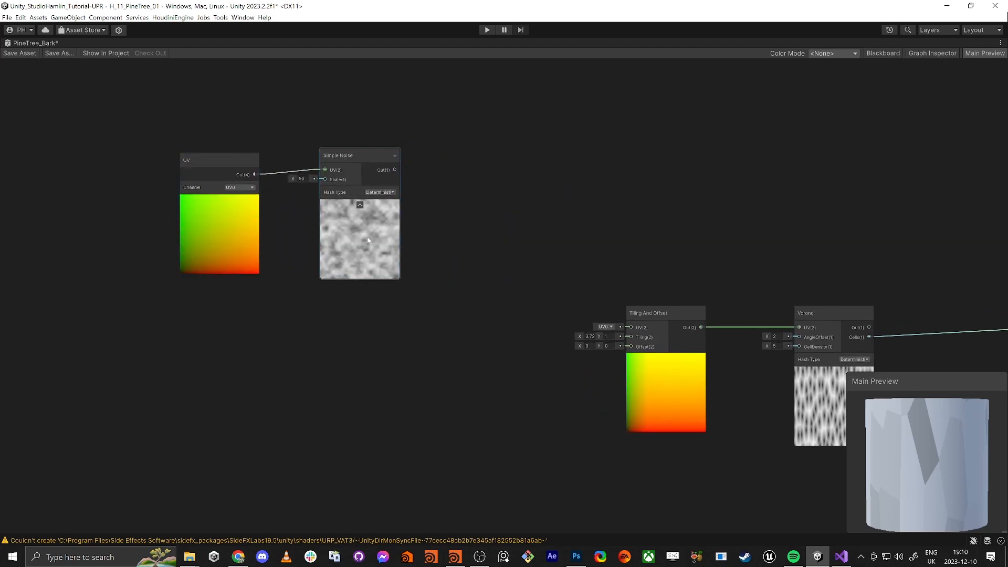
Step: Add a Remap node after Simple Noise, with the noise's Out output feeding its In input
middle_click_drag(396, 235, 423, 267)
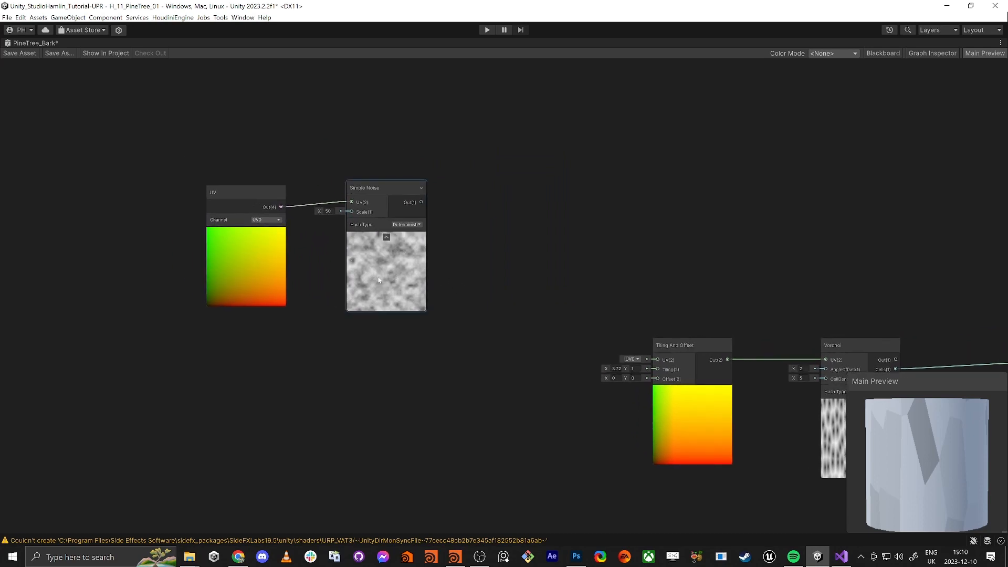
key("space")
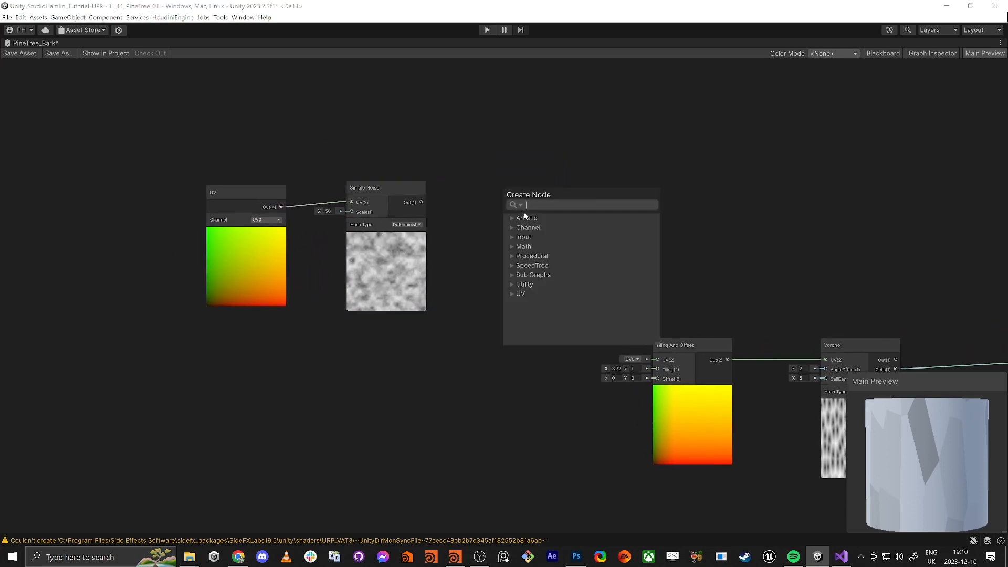
type("remap")
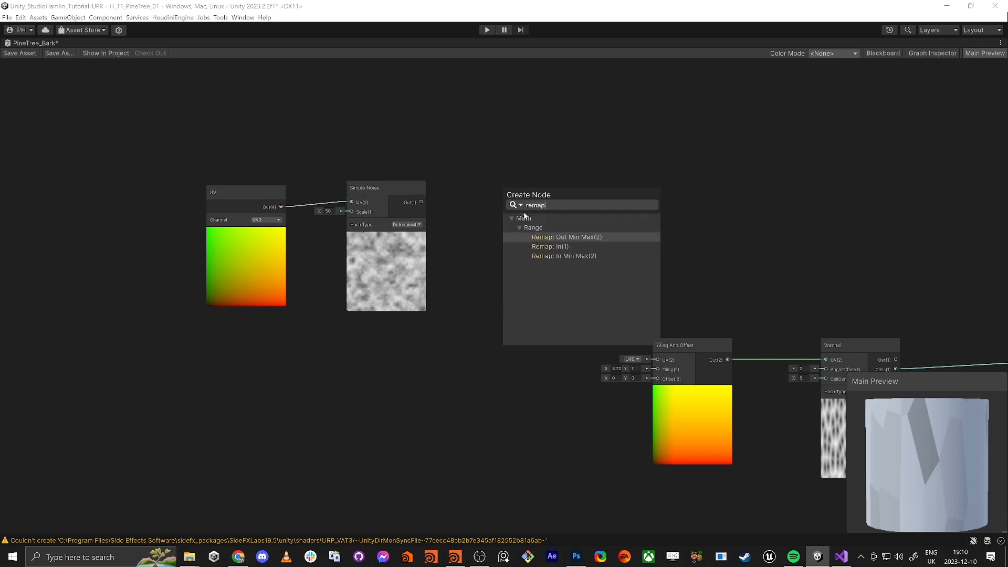
key("Down")
key("Return")
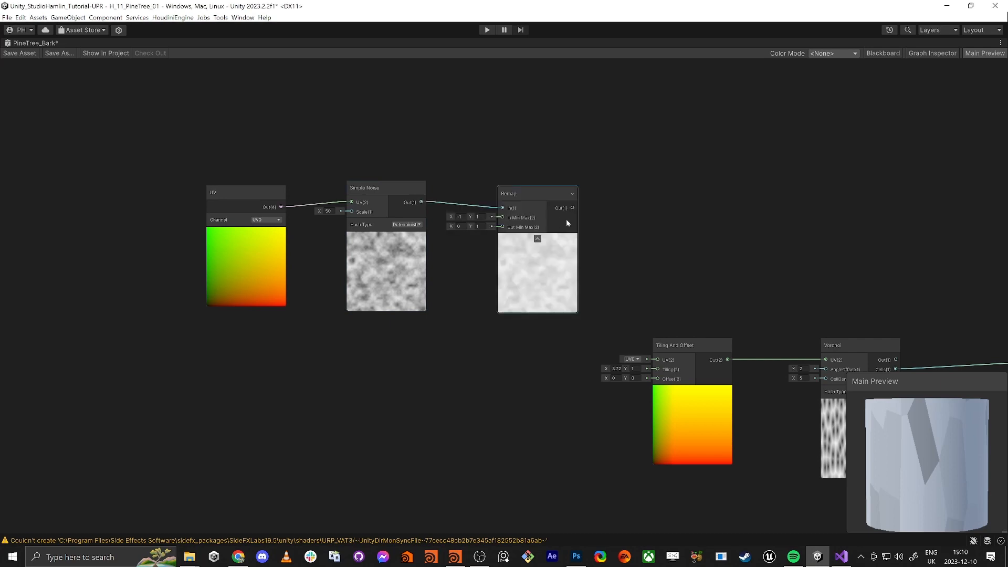
Step: Move the Tiling And Offset node away from the Voronoi node and create an Add node from its Out output
left_click_drag(687, 348, 568, 345)
left_click_drag(681, 277, 699, 382)
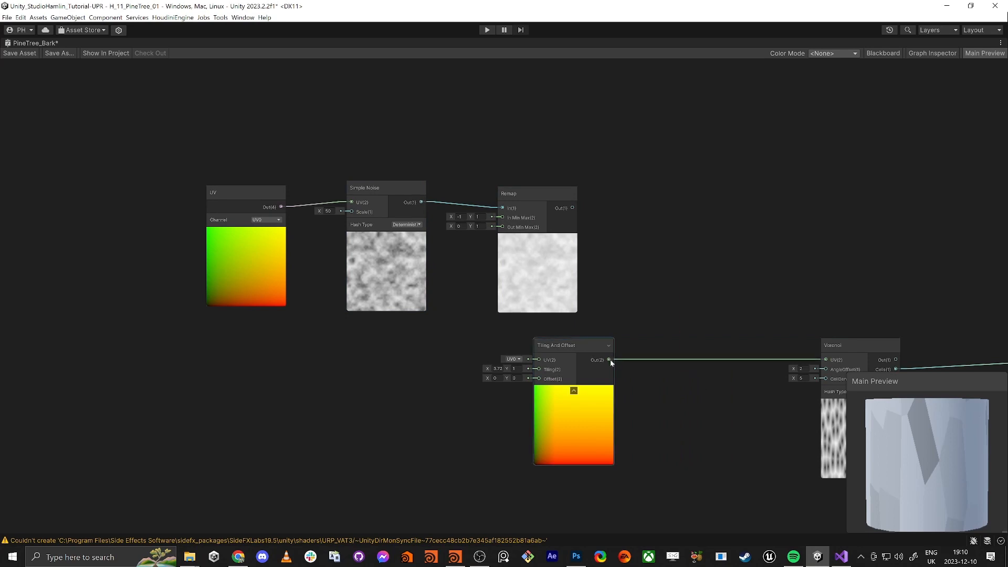
left_click_drag(608, 359, 663, 332)
type("ad")
key("Return")
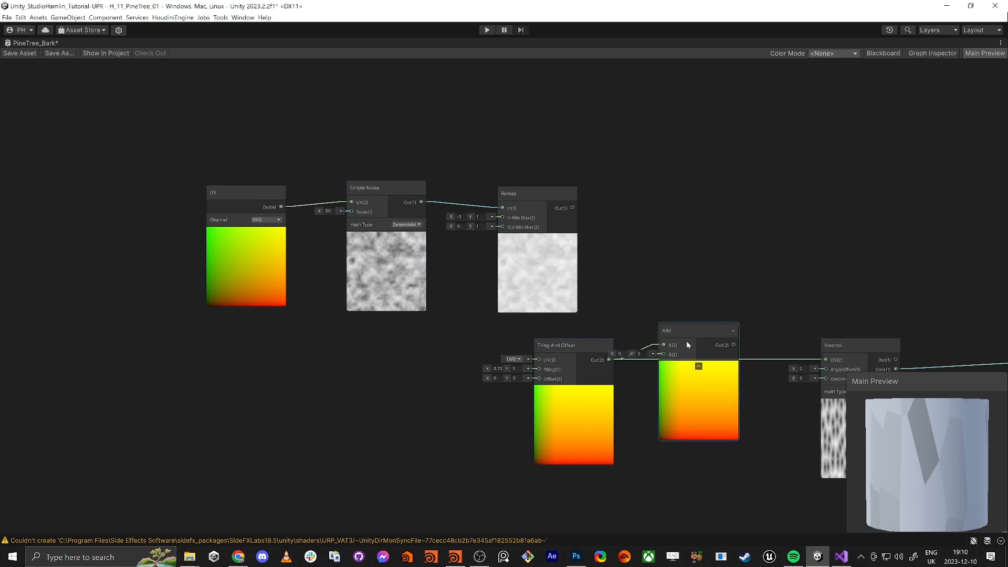
Step: Connect Add to the Voronoi UV input, with Remap's Out in A and Tiling And Offset's Out in B
left_click_drag(735, 345, 823, 360)
left_click_drag(695, 335, 587, 359)
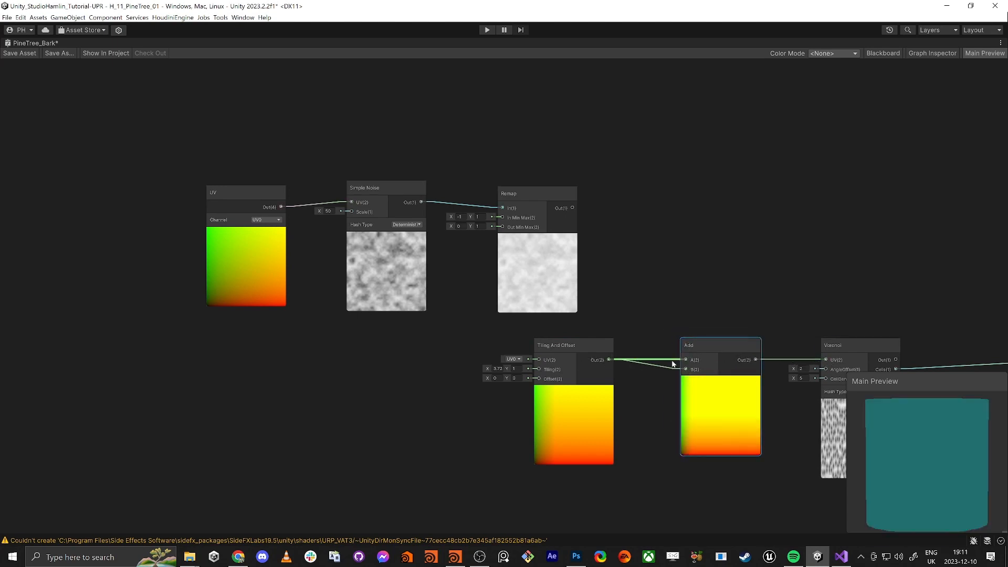
left_click_drag(685, 360, 572, 208)
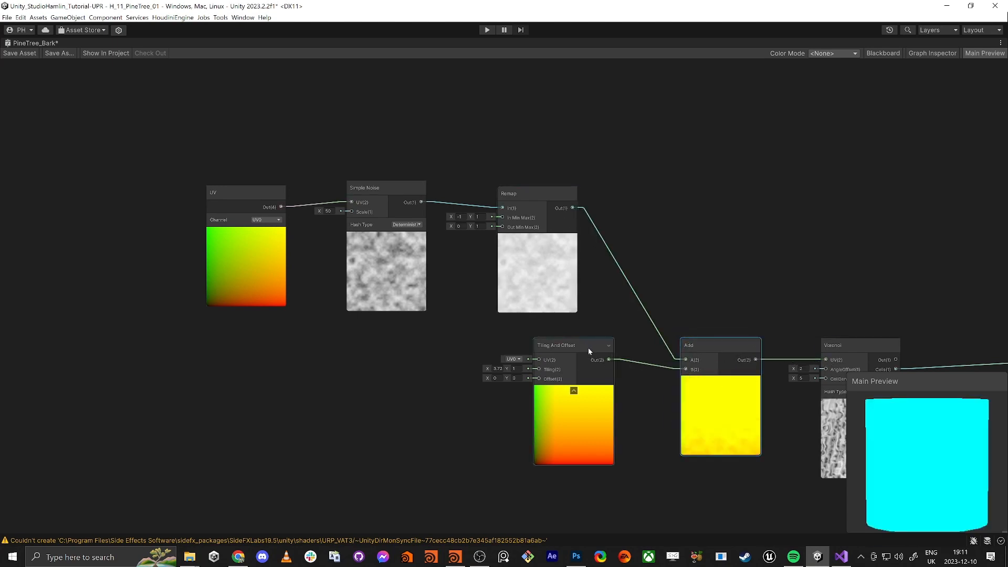
Step: Check the distorted Voronoi preview up close and set the Remap node's In Min Max X to 0
middle_click_drag(790, 270, 721, 230)
scroll(788, 393, "up", 13)
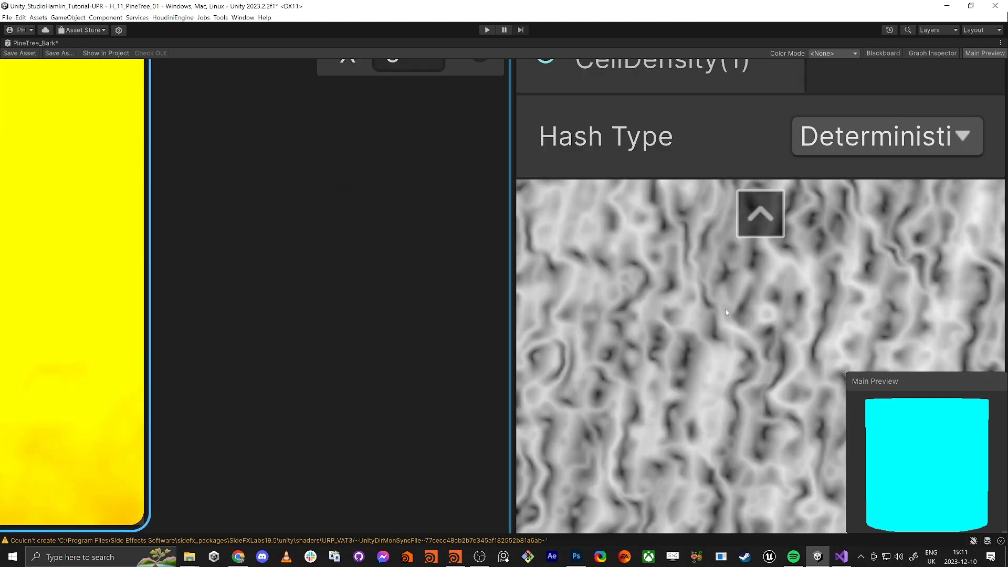
scroll(668, 371, "down", 12)
scroll(741, 394, "up", 2)
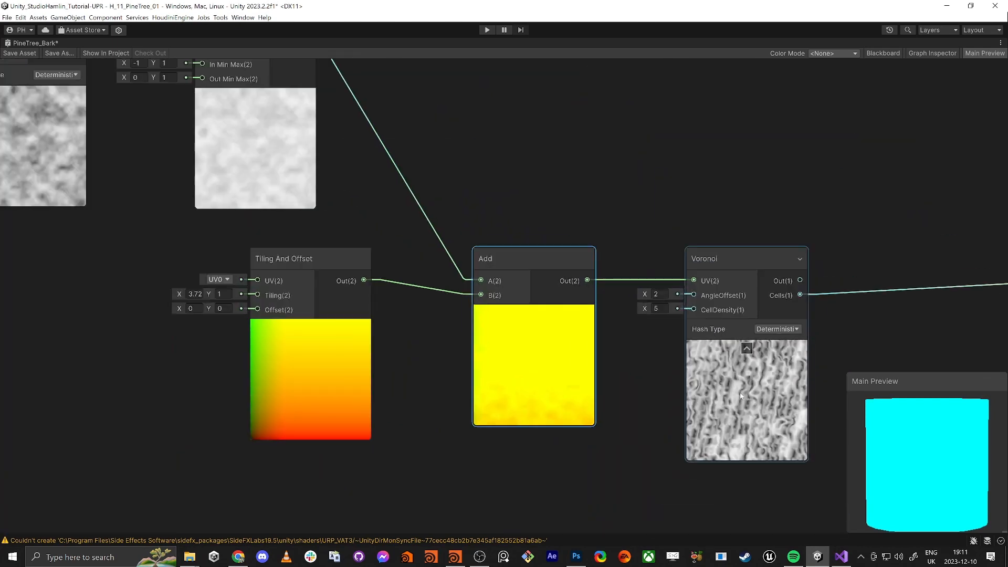
middle_click_drag(524, 128, 701, 213)
scroll(692, 205, "down", 1)
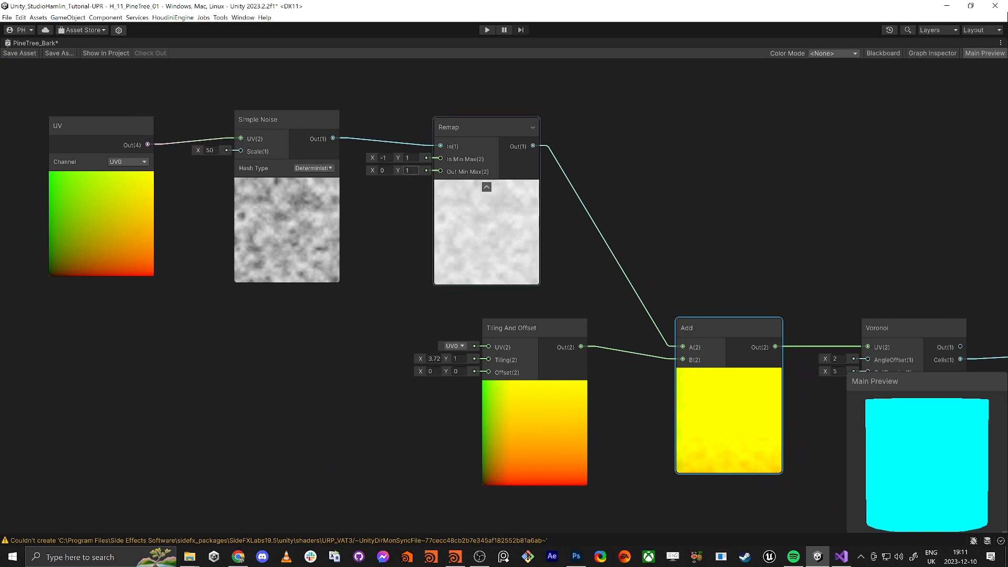
left_click(386, 158)
type("0")
left_click(404, 261)
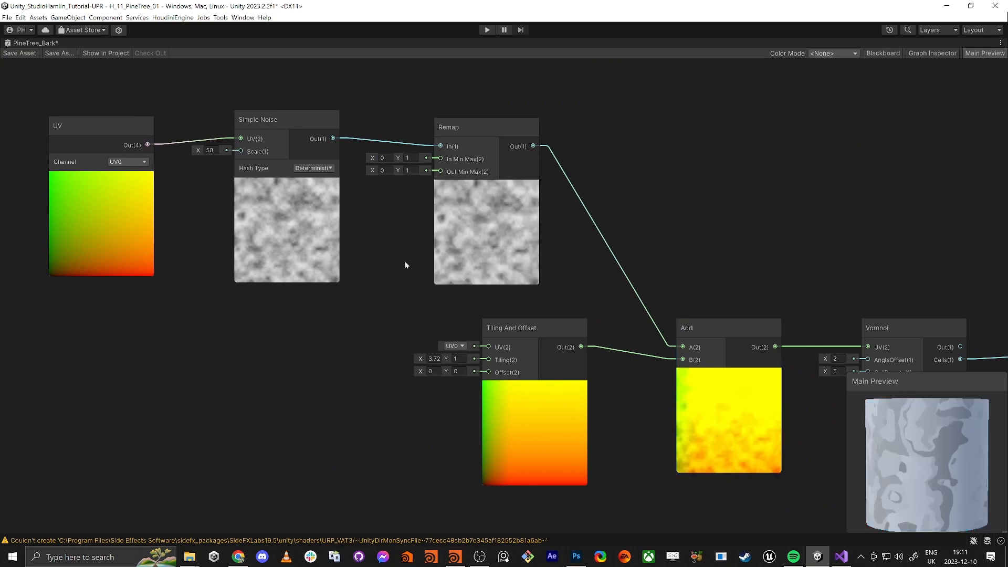
Step: Move the UV and Simple Noise nodes farther from the Remap node to make room between them
scroll(418, 290, "down", 3)
left_click_drag(55, 122, 213, 171)
middle_click_drag(311, 271, 370, 274)
Step: Create a Float node below the UV and Simple Noise nodes
left_click(248, 363)
key("space")
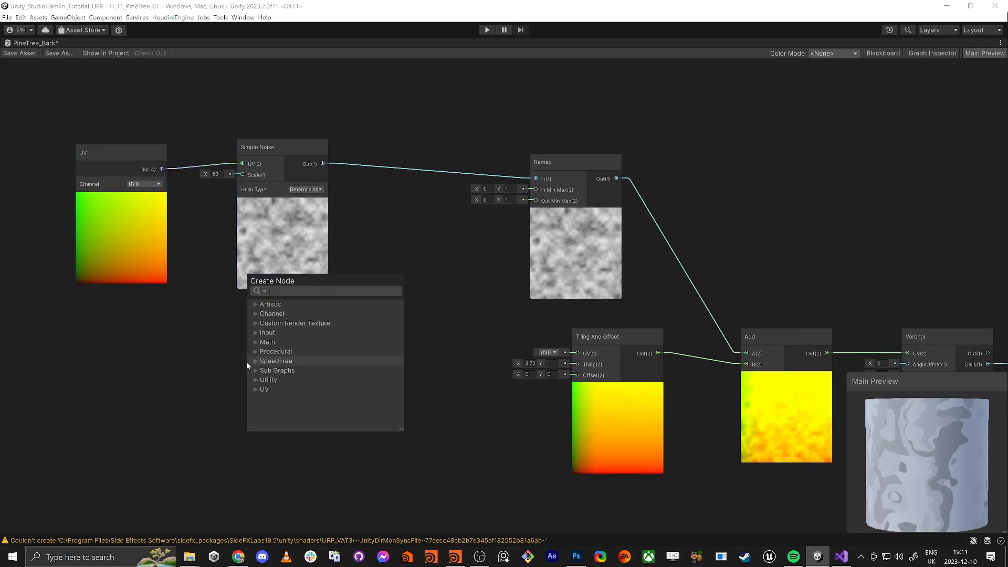
type("float")
key("Return")
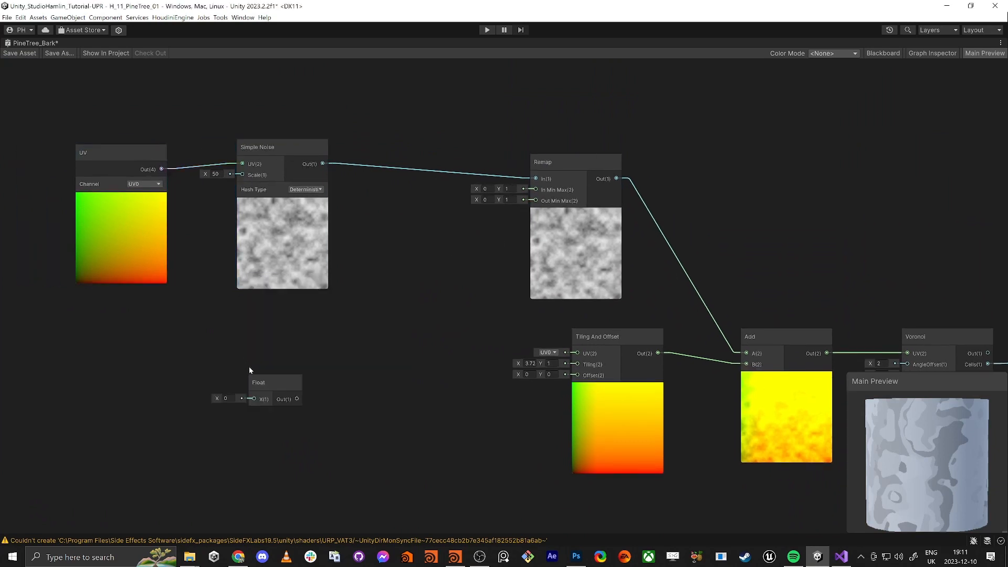
left_click_drag(274, 383, 197, 369)
Step: Create a Vector 2 node with the Float's Out feeding X, and place it between the Float and Tiling And Offset nodes
key("space")
type("vec")
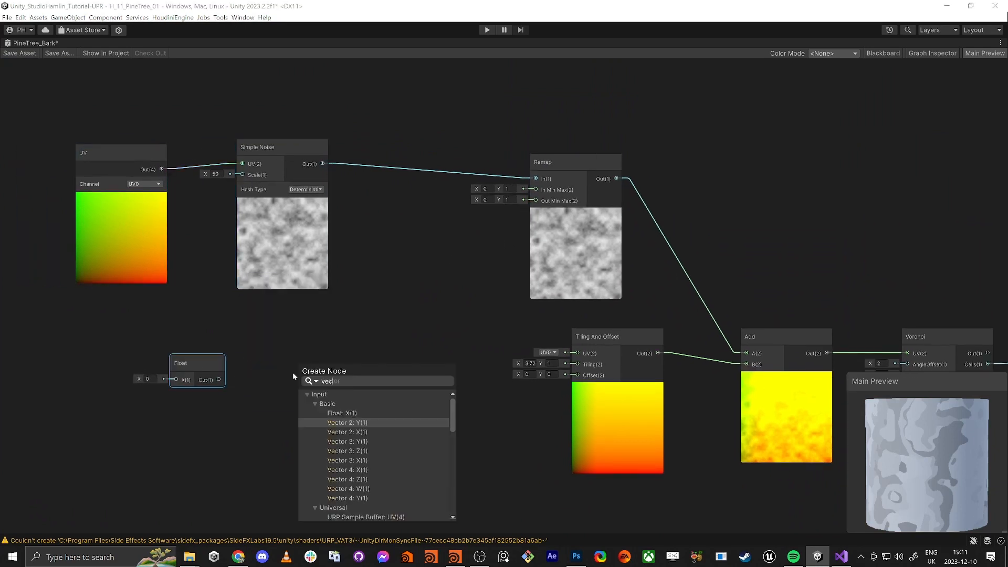
key("Down")
key("Return")
left_click_drag(304, 370, 416, 376)
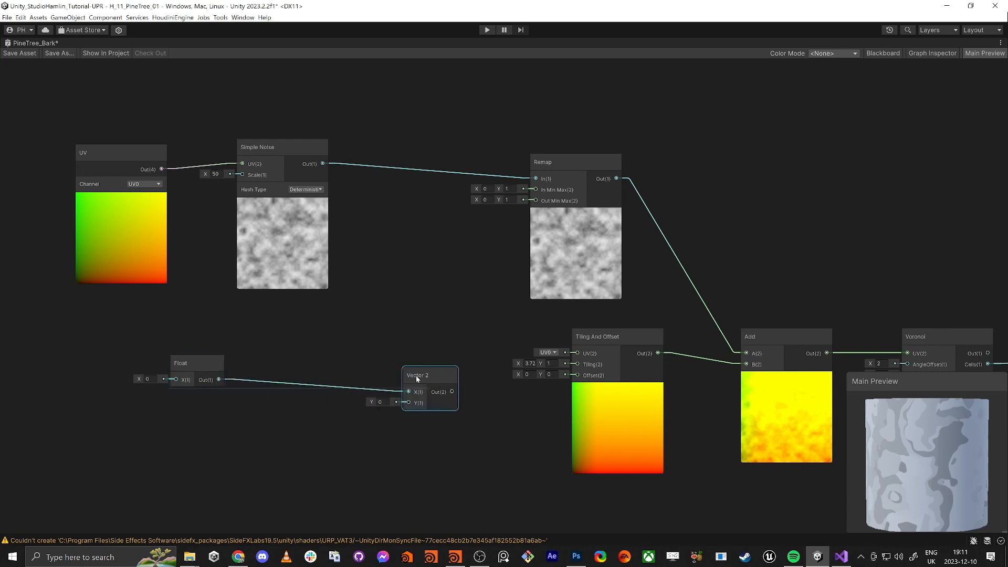
Step: Route the Float through a new Negate node into Vector 2's Y input and set the Float to 0.1
left_click_drag(219, 379, 258, 457)
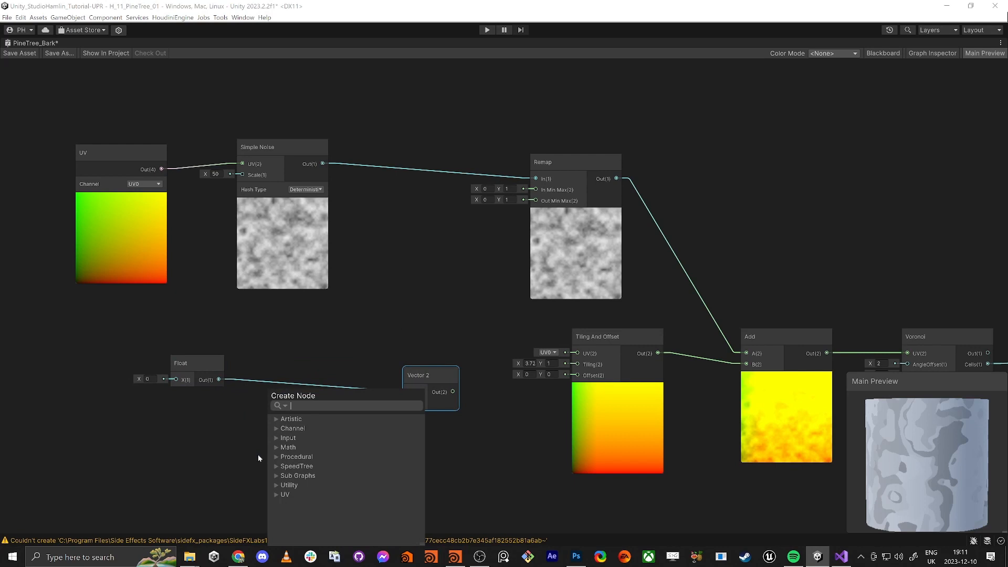
type("negate")
key("Return")
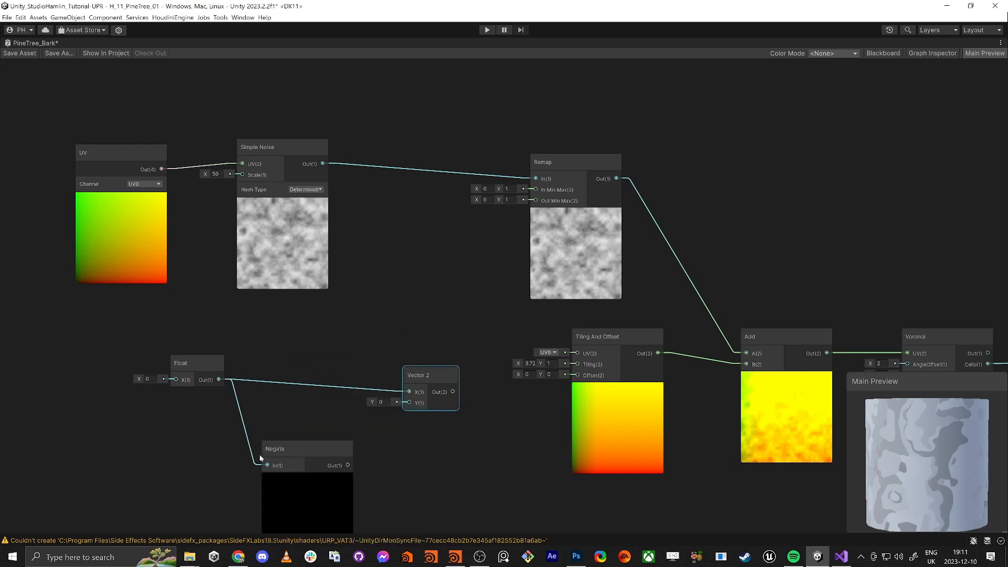
left_click_drag(347, 465, 408, 402)
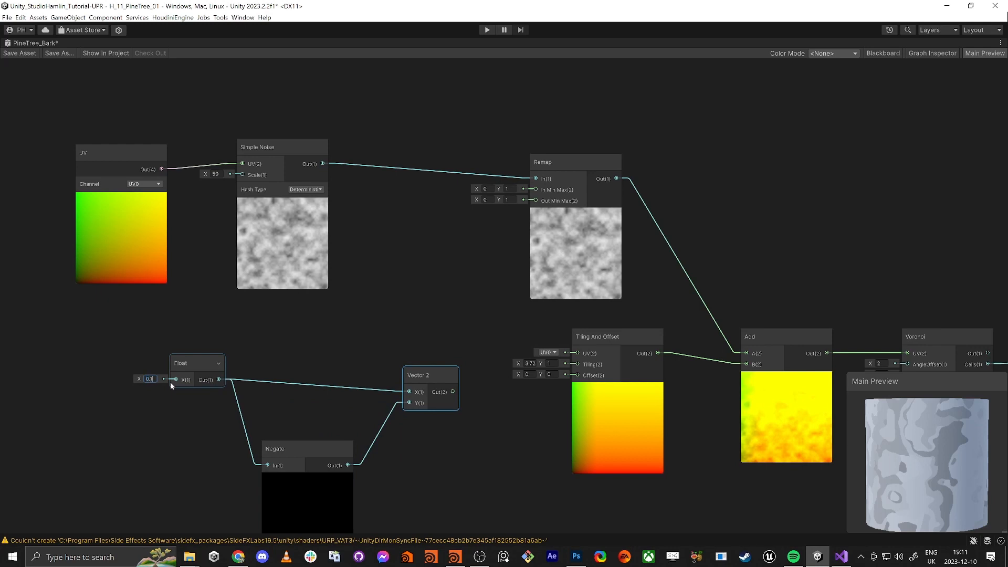
key("Return")
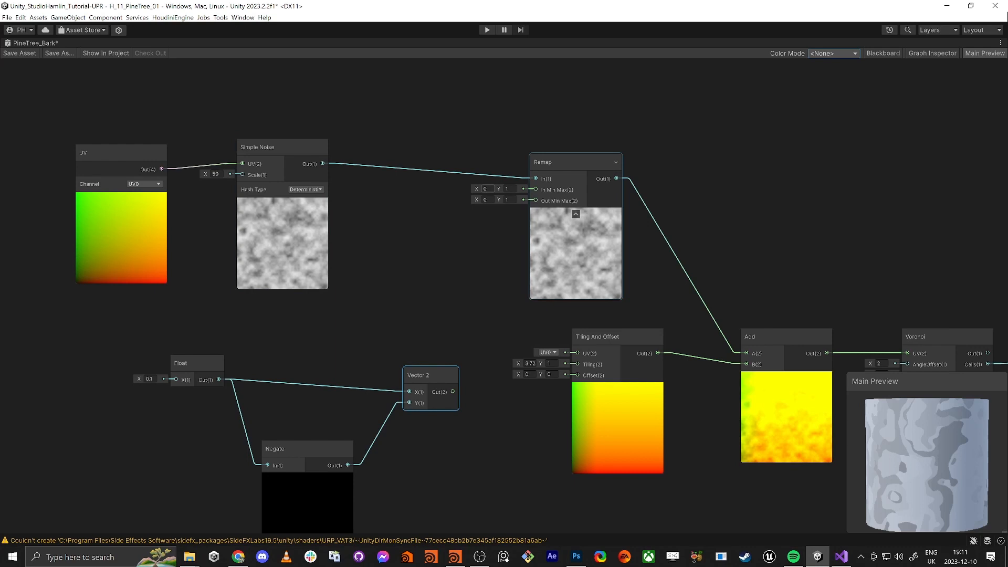
Step: Connect Vector 2's Out to Remap's Out Min Max, and swap Vector 2's inputs so Negate feeds X and Float feeds Y
left_click_drag(454, 393, 452, 392)
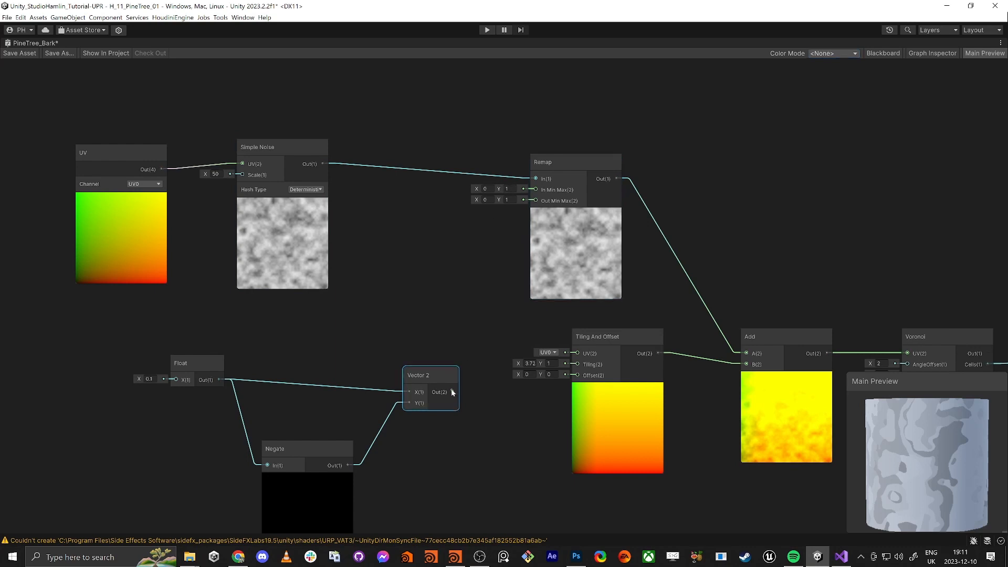
left_click_drag(501, 258, 535, 201)
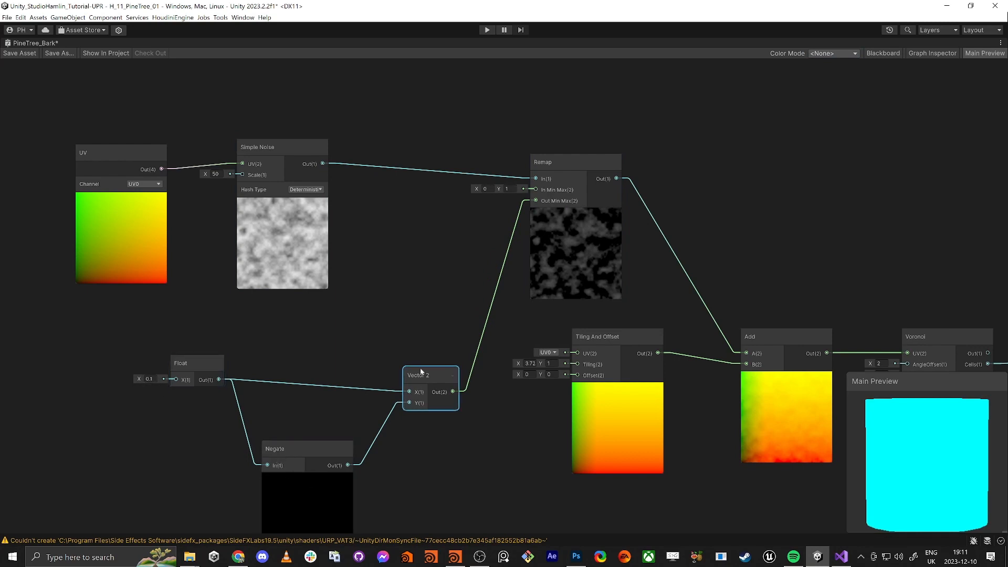
left_click_drag(409, 402, 219, 379)
left_click_drag(348, 465, 409, 391)
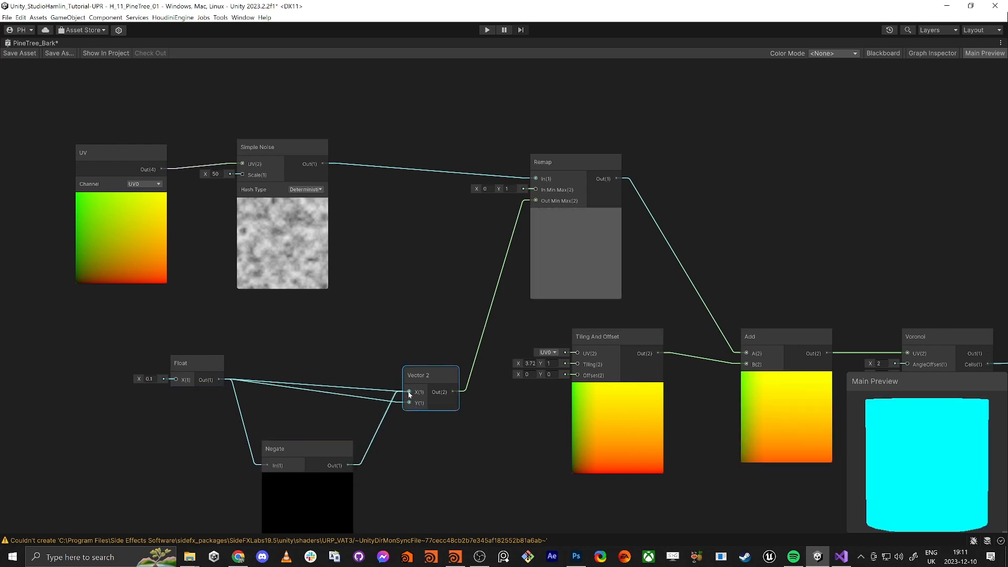
Step: Tidy the range nodes by moving Negate above the Float's wire, collapsing its preview, and shifting Vector 2 closer to it
mouse_move(319, 458)
left_mouse_down()
mouse_move(357, 345)
mouse_move(333, 339)
left_mouse_up()
left_click(347, 368)
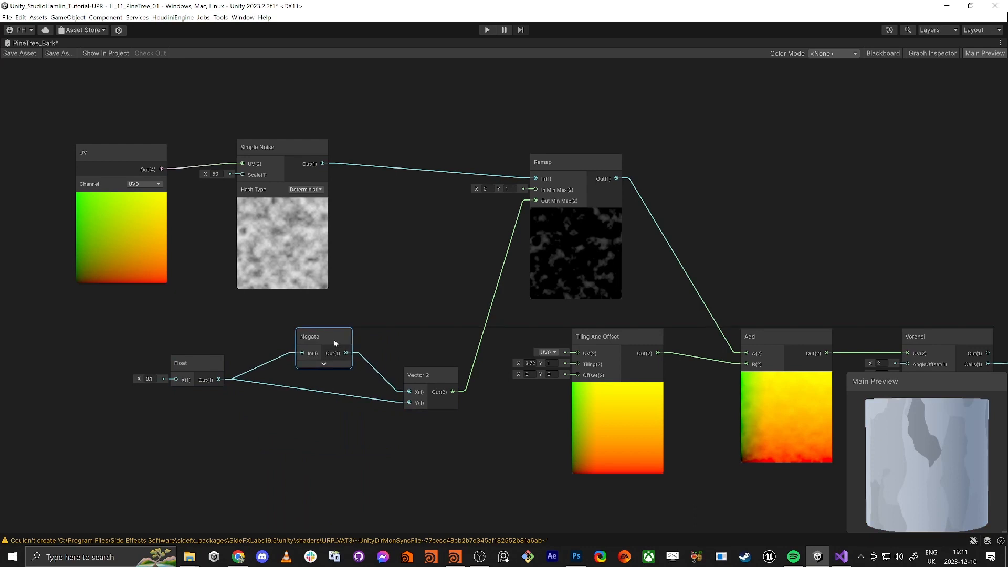
left_click_drag(432, 376, 398, 374)
left_click_drag(494, 287, 536, 200)
left_click(452, 232)
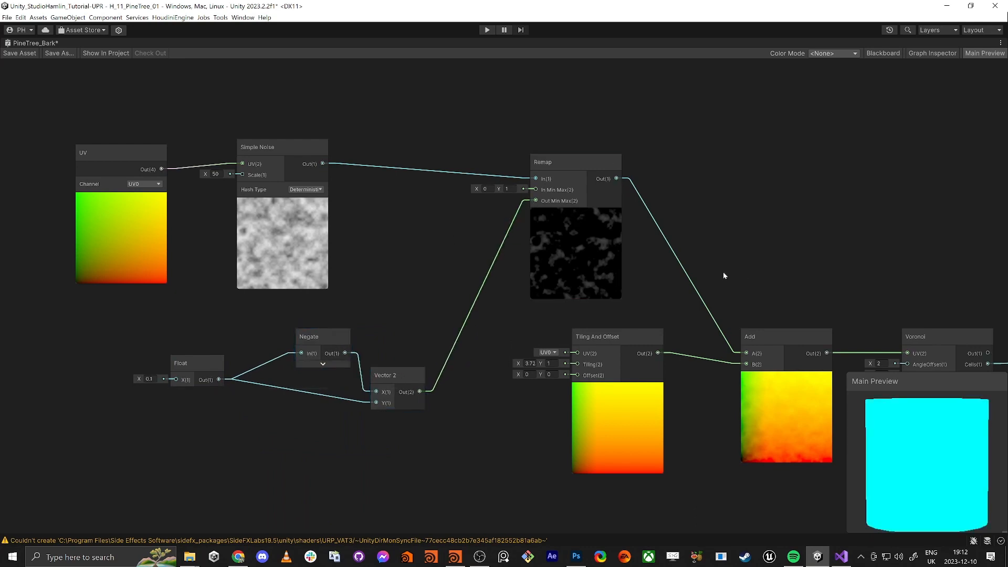
Step: Set the Tiling And Offset node's Tiling Y to 0.83 and check the resulting Voronoi preview up close
middle_click_drag(725, 272, 689, 226)
left_click_drag(900, 466, 915, 407)
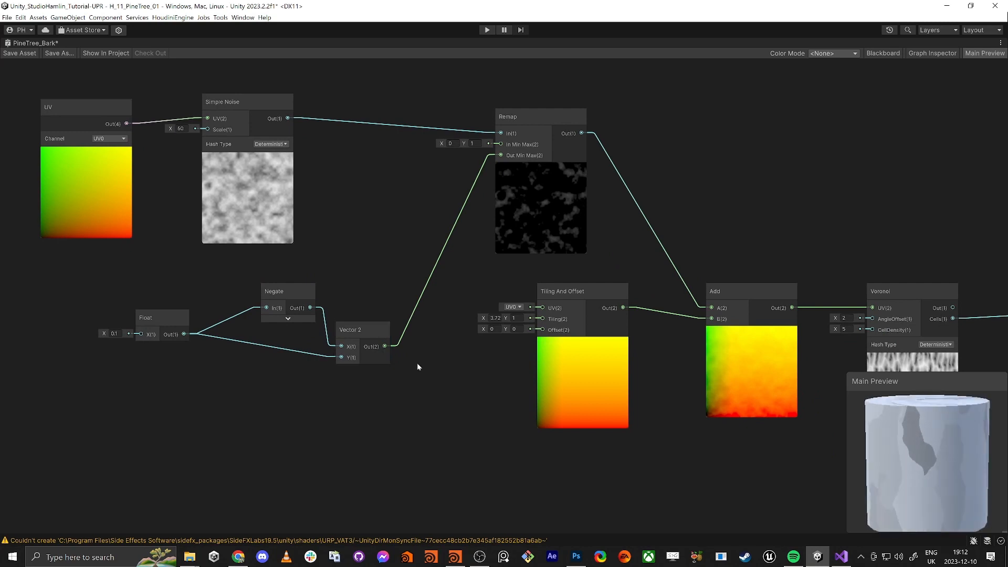
middle_click_drag(524, 416, 492, 410)
type("0.52")
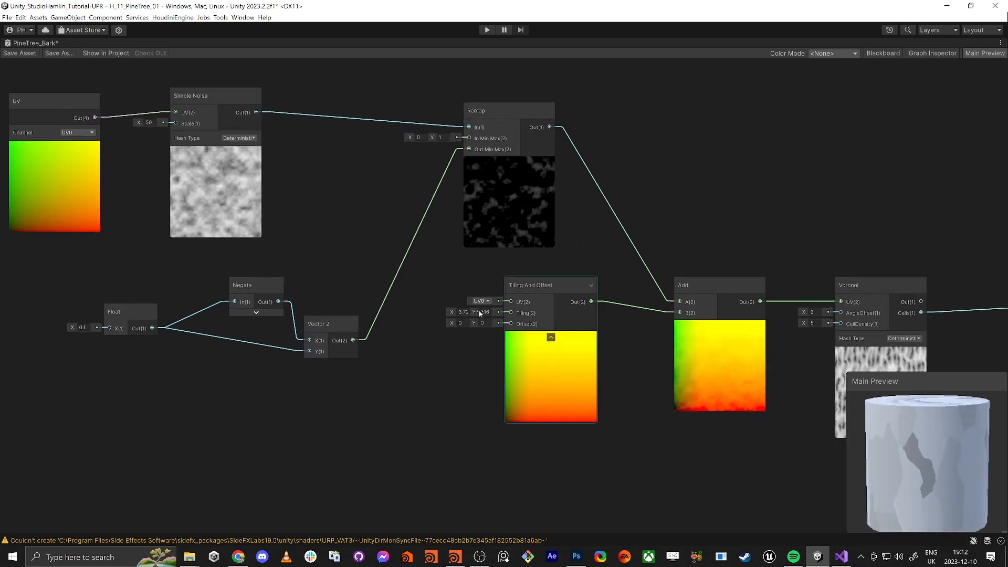
left_click_drag(468, 312, 474, 311)
middle_click_drag(799, 473, 620, 415)
scroll(625, 444, "down", 1)
scroll(638, 338, "up", 6)
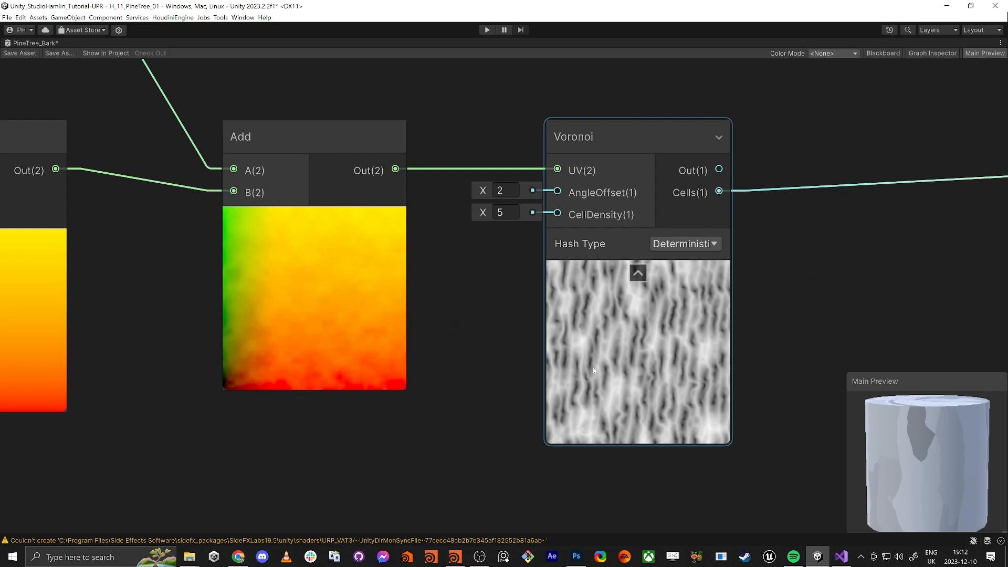
scroll(607, 347, "down", 3)
middle_click_drag(607, 347, 596, 352)
key("alt+Tab")
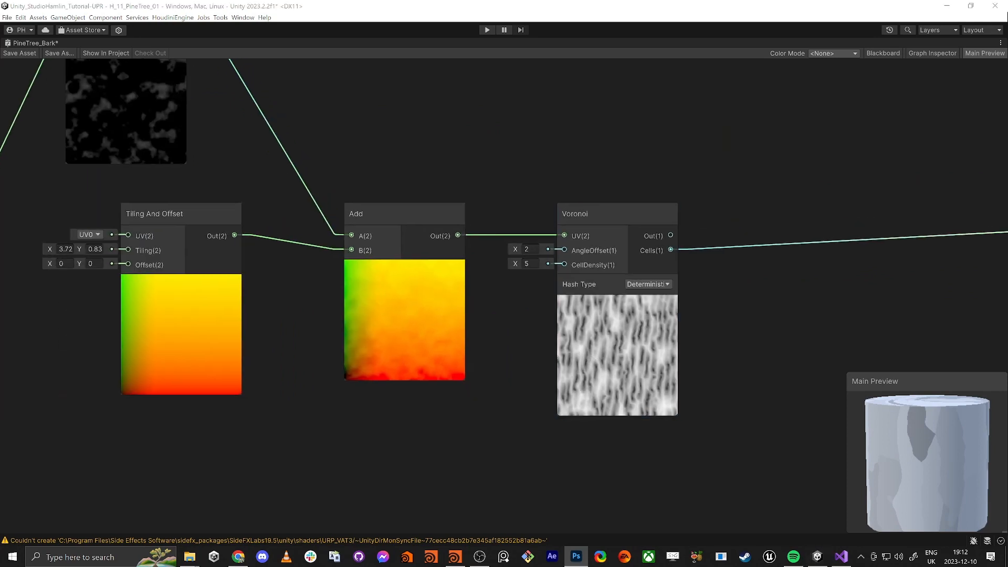
Step: Add a Color property named "Bark Color 1" to the PineTree_Bark blackboard
middle_click_drag(626, 125, 596, 238)
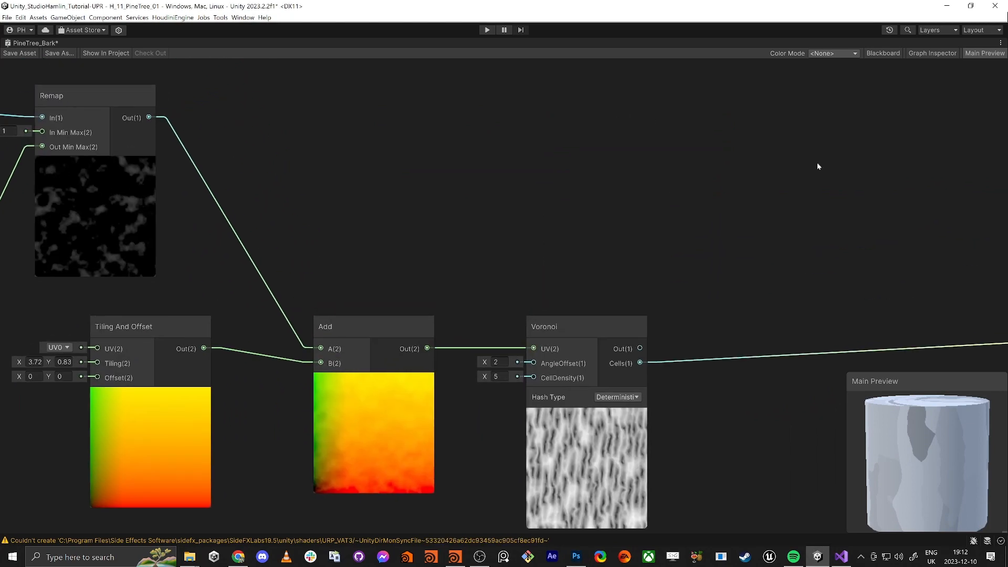
left_click(892, 53)
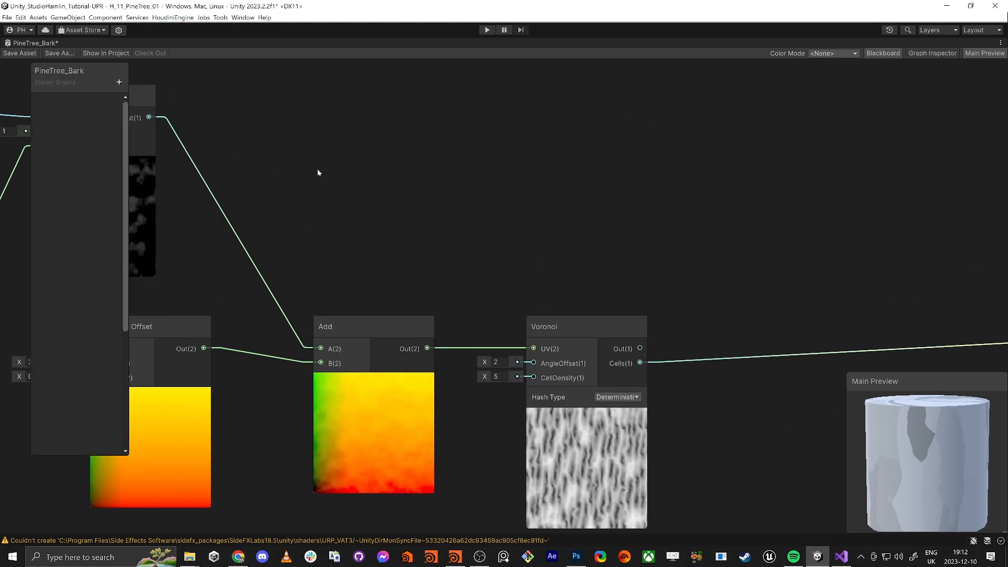
left_click(119, 82)
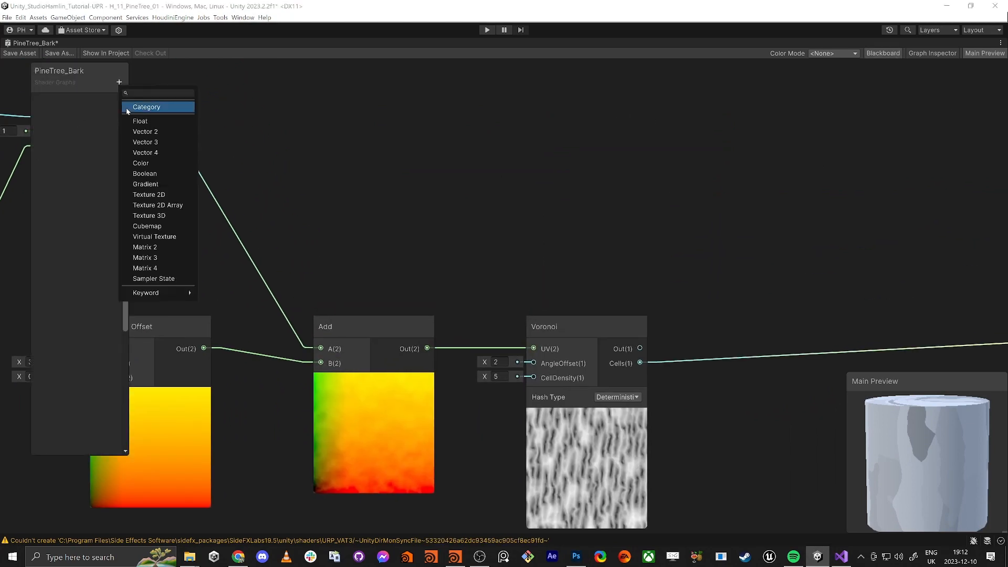
left_click(145, 162)
type("Bark Co")
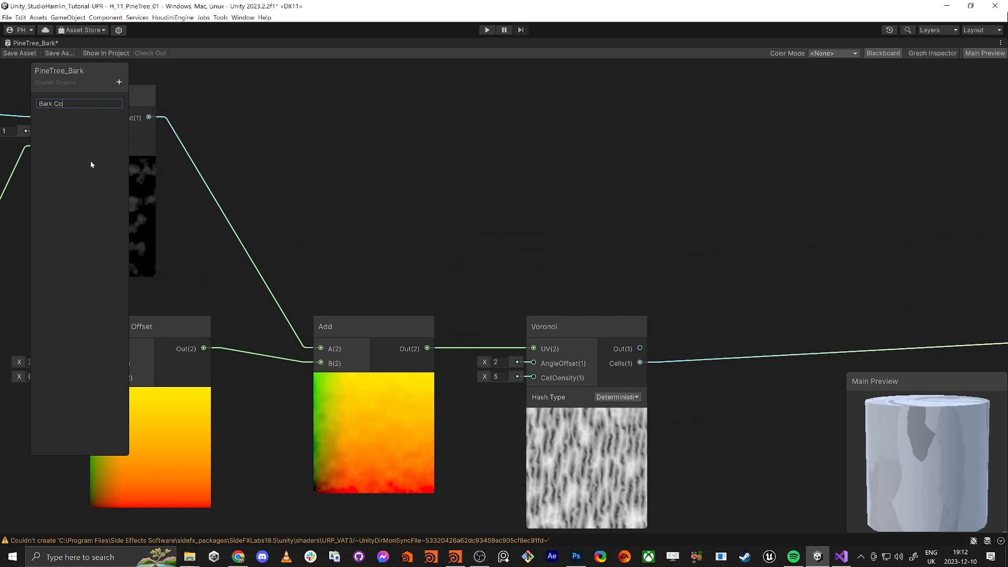
type("lor 1")
key("Return")
Step: Duplicate the property as "Bark Color 2" and place both bark color properties in the graph above the Voronoi chain
key("ctrl+d")
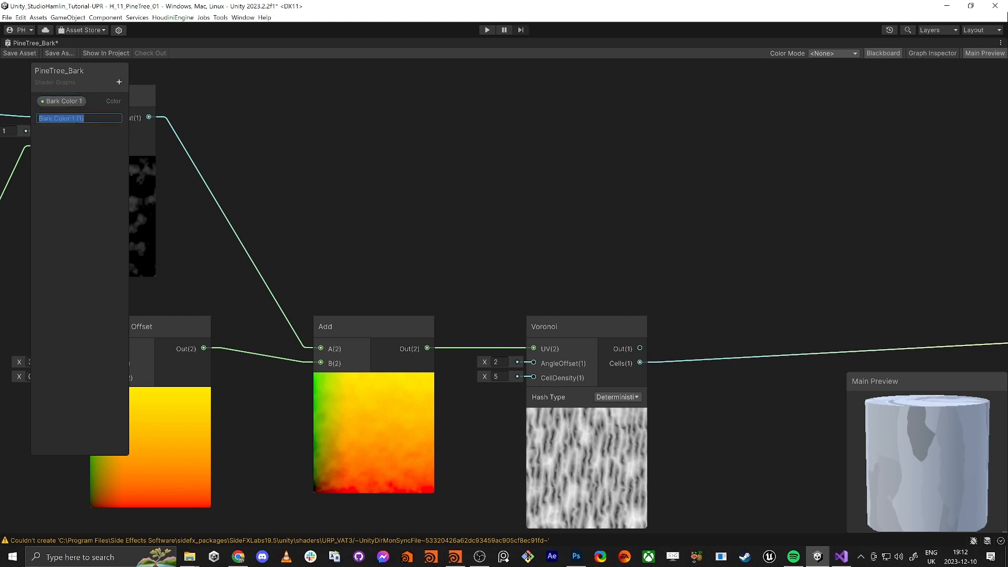
left_click_drag(86, 118, 426, 198)
type("2")
key("Return")
left_click_drag(62, 101, 431, 141)
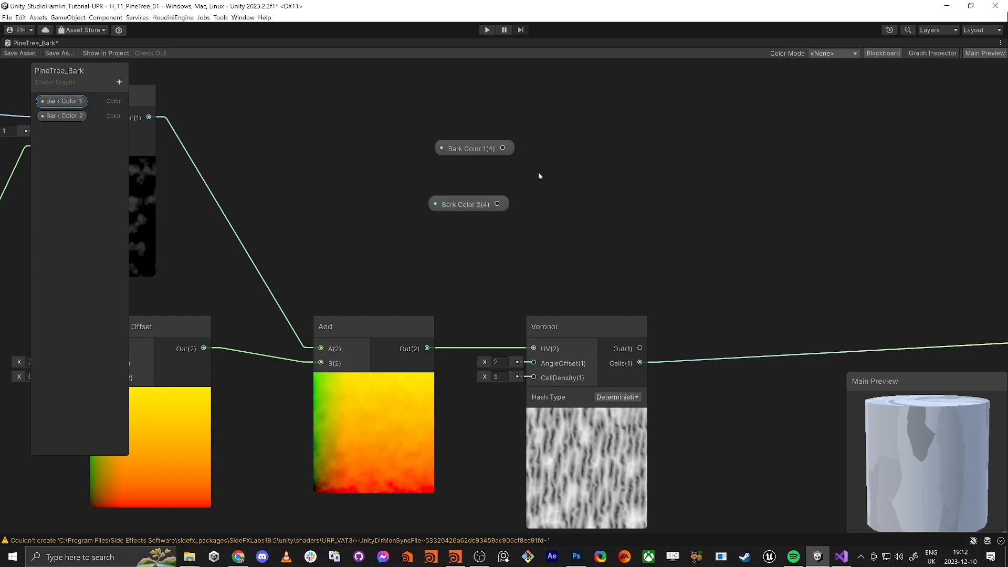
Step: Create a Lerp node with Bark Color 1 in A and Bark Color 2 in B, positioned clear of the Voronoi node
left_click_drag(514, 149, 640, 178)
type("lerp")
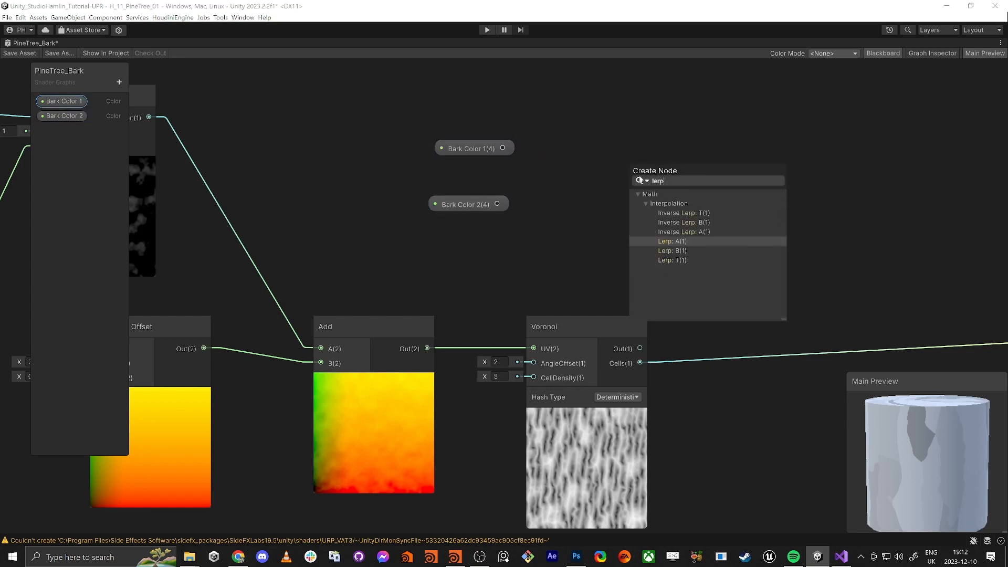
key("Return")
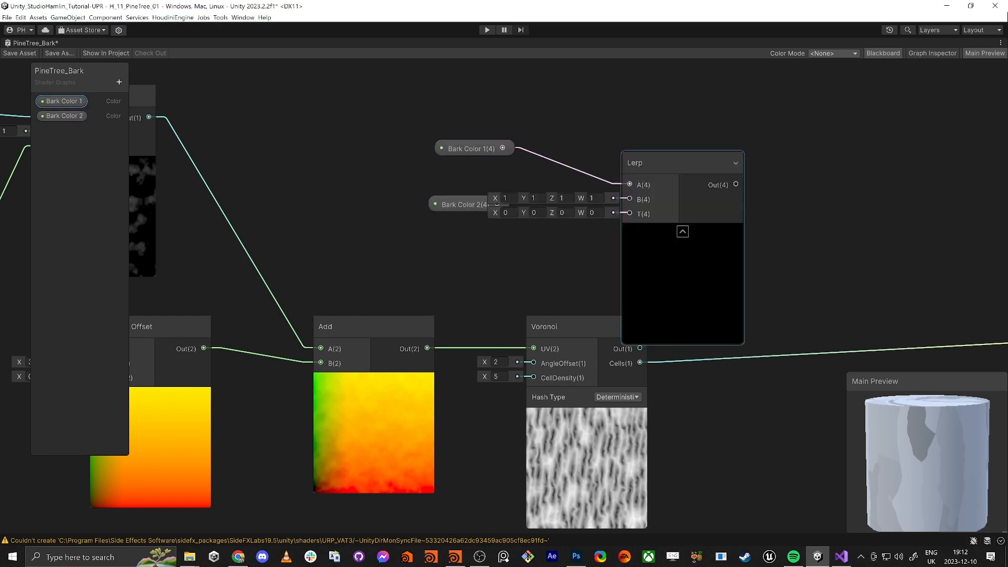
left_click_drag(446, 204, 632, 200)
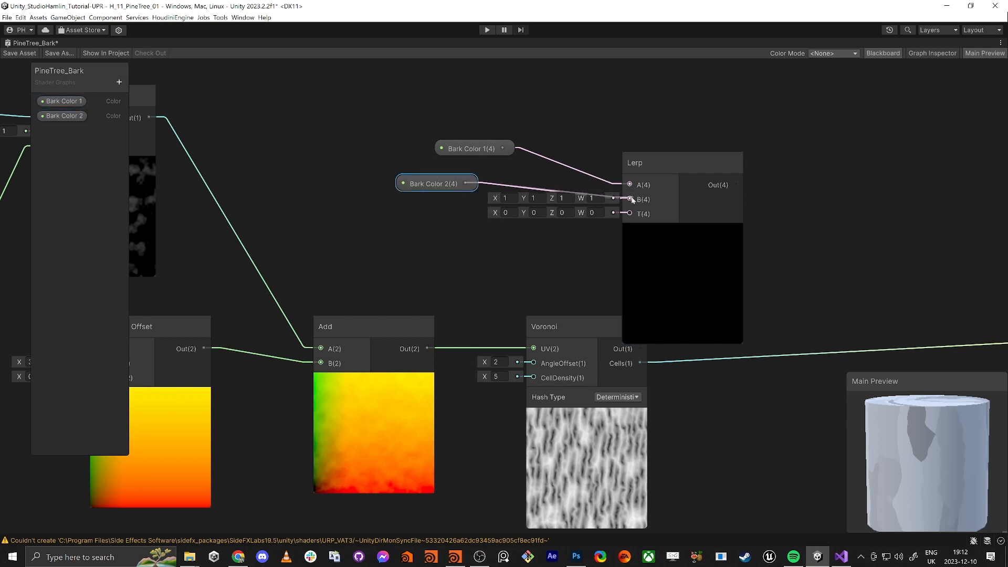
left_click_drag(673, 167, 758, 156)
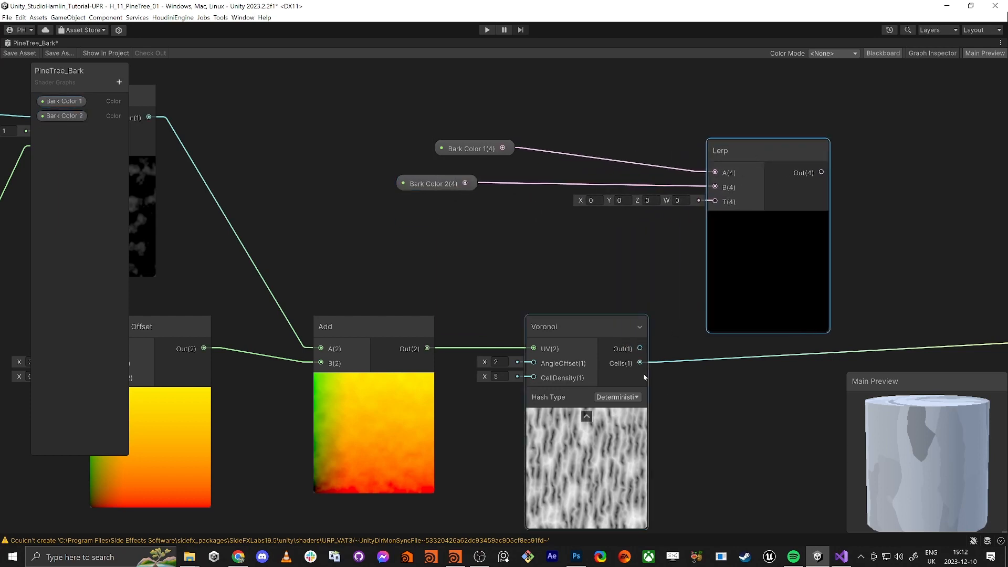
Step: Connect Voronoi's Cells output to the Lerp's T input and move the Bark Color 1 node farther from the Lerp
middle_click_drag(644, 373, 598, 363)
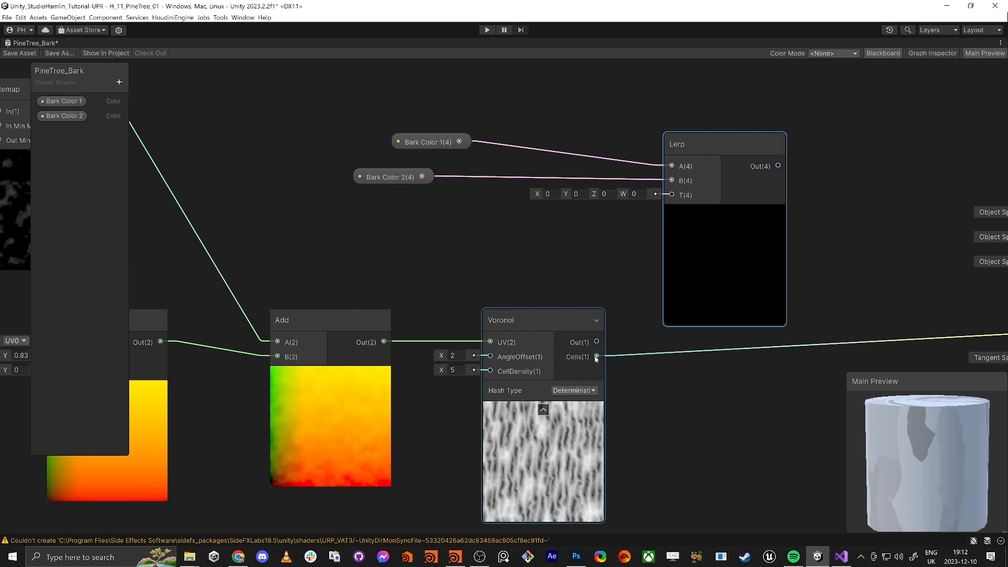
left_click_drag(597, 359, 669, 197)
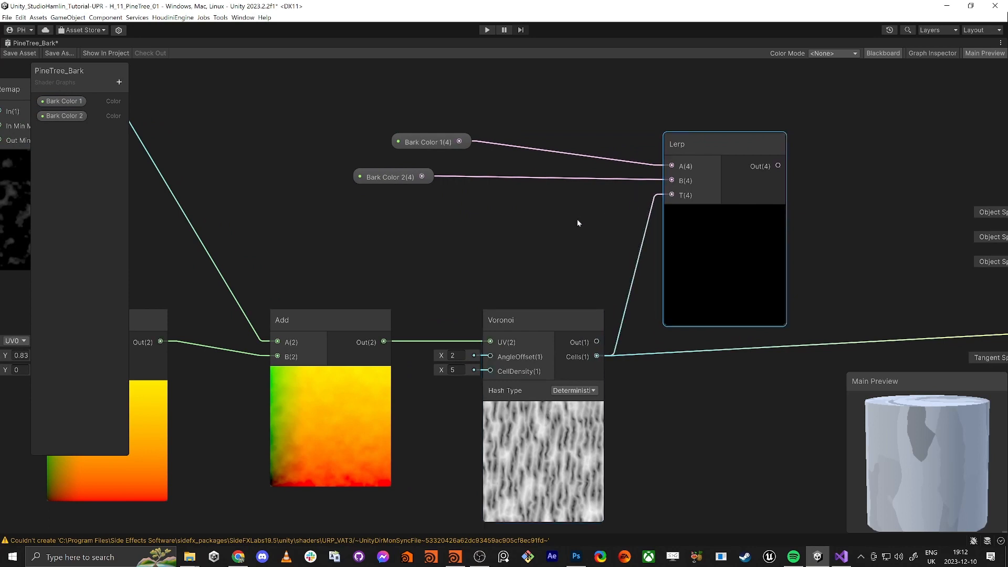
middle_click_drag(487, 202, 391, 225)
left_click_drag(331, 165, 305, 160)
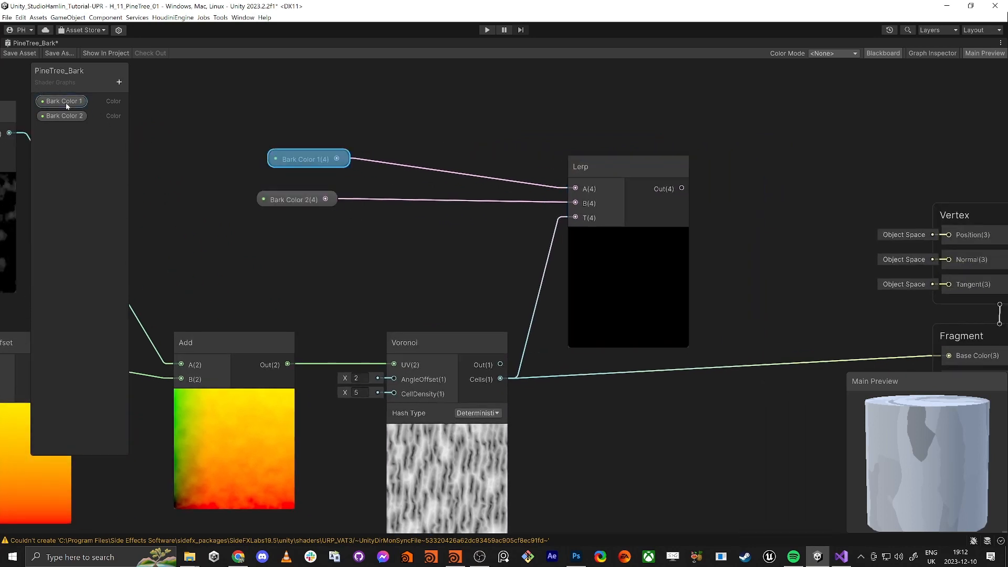
Step: Set Bark Color 1's default color to a muted brown in the Graph Inspector
left_click(936, 54)
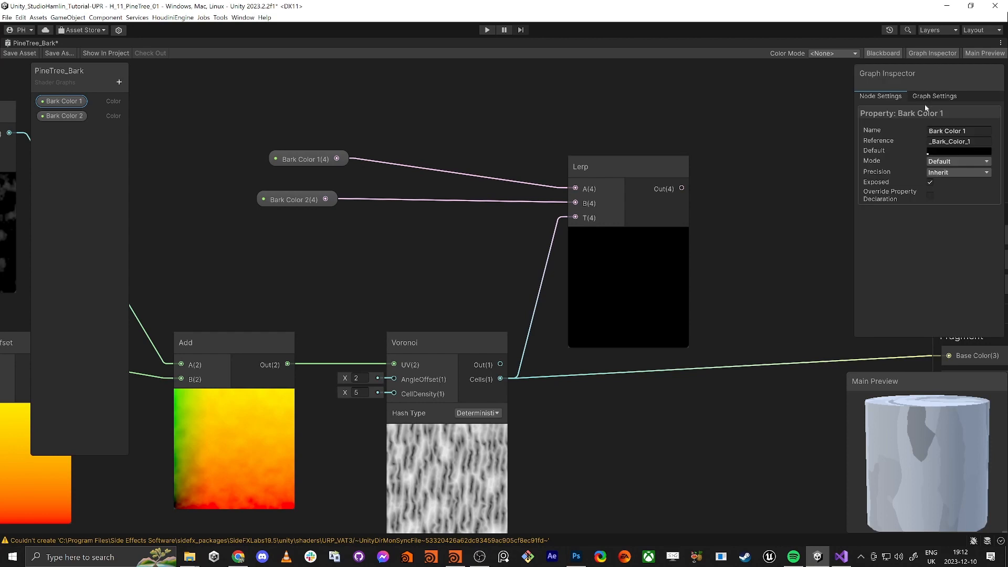
left_click(963, 150)
mouse_move(848, 210)
left_mouse_down()
mouse_move(837, 187)
mouse_move(810, 213)
left_mouse_up()
left_click(811, 216)
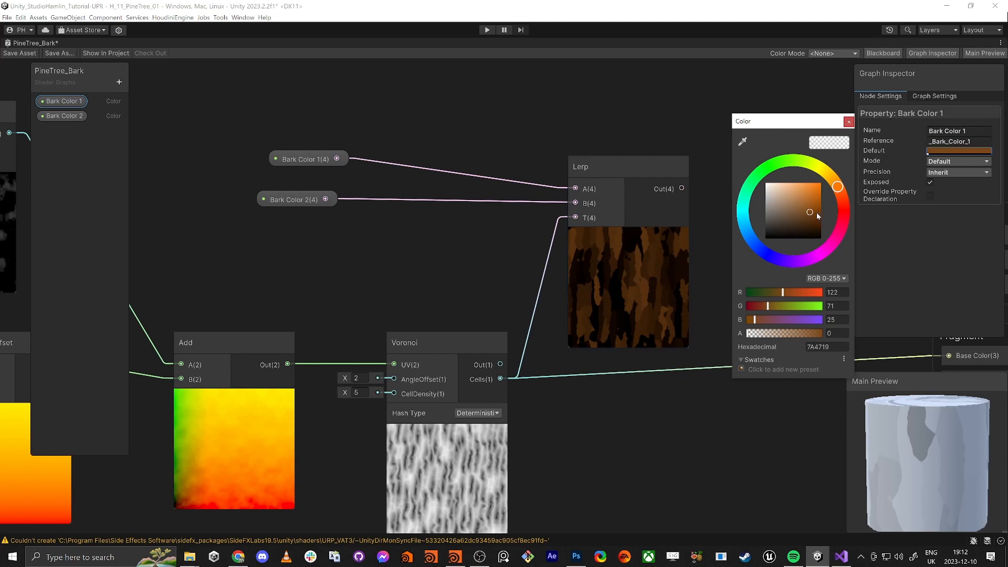
left_click_drag(814, 213, 797, 214)
left_click(847, 123)
Step: Set Bark Color 2's default color to dark brown 3A2C21
left_click(62, 115)
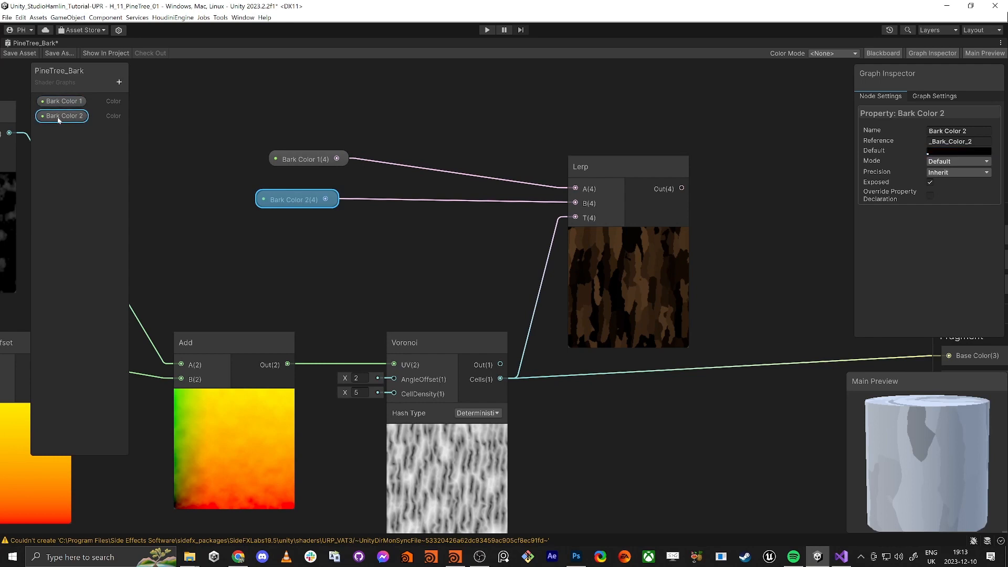
left_click(964, 153)
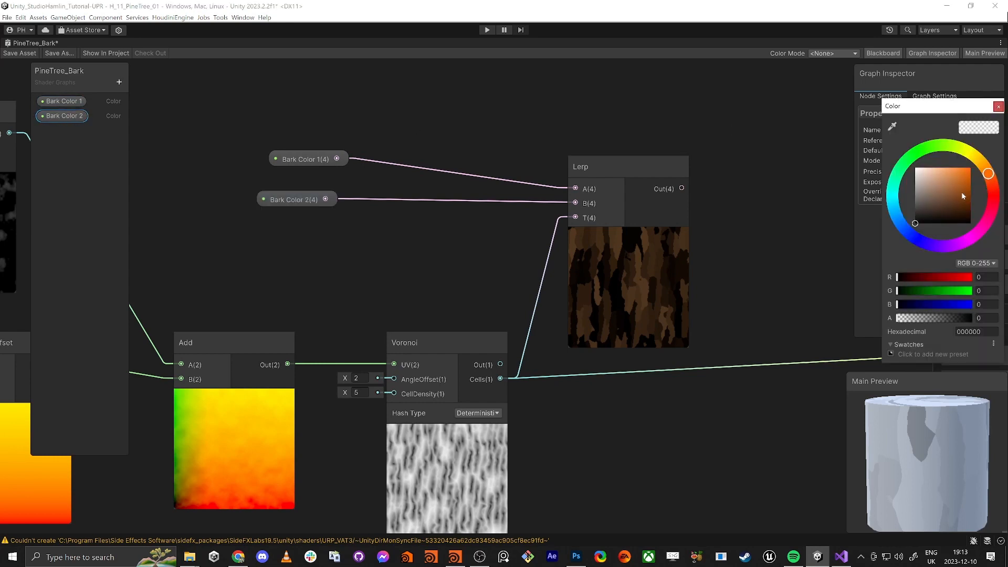
left_click_drag(963, 196, 940, 212)
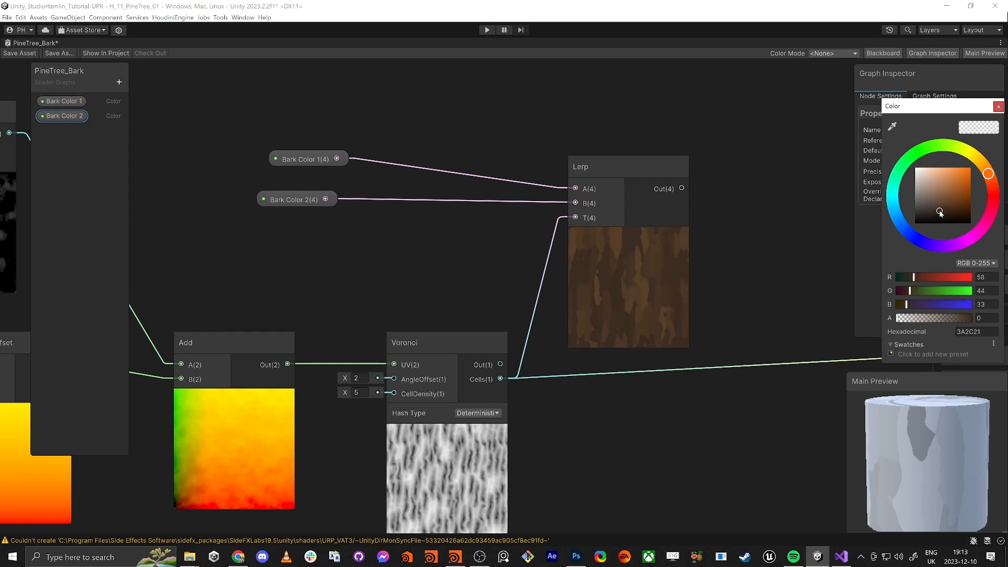
Step: Shift Bark Color 2's default hue toward yellow and darken it to 261F15
left_click_drag(988, 173, 984, 167)
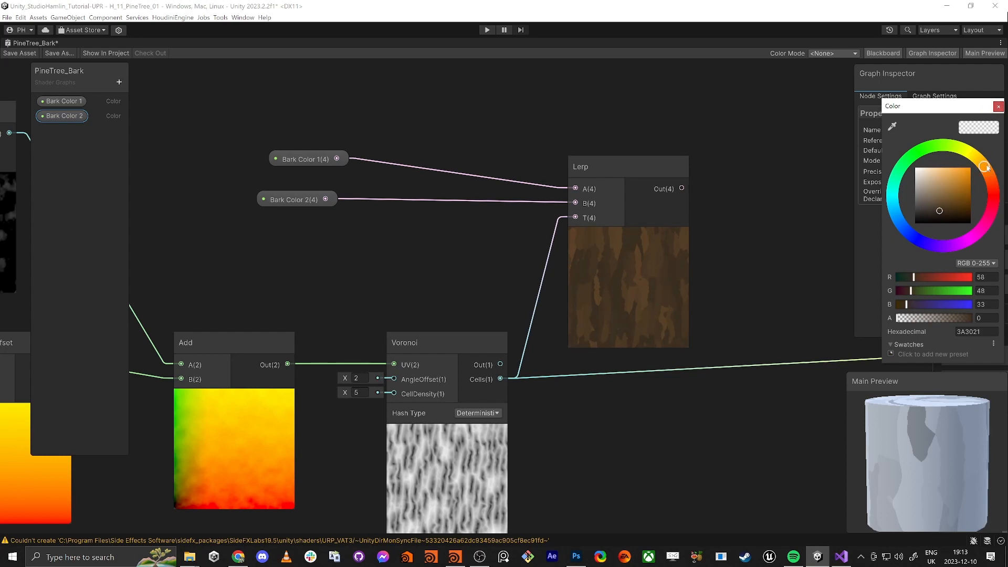
left_click_drag(940, 214, 940, 217)
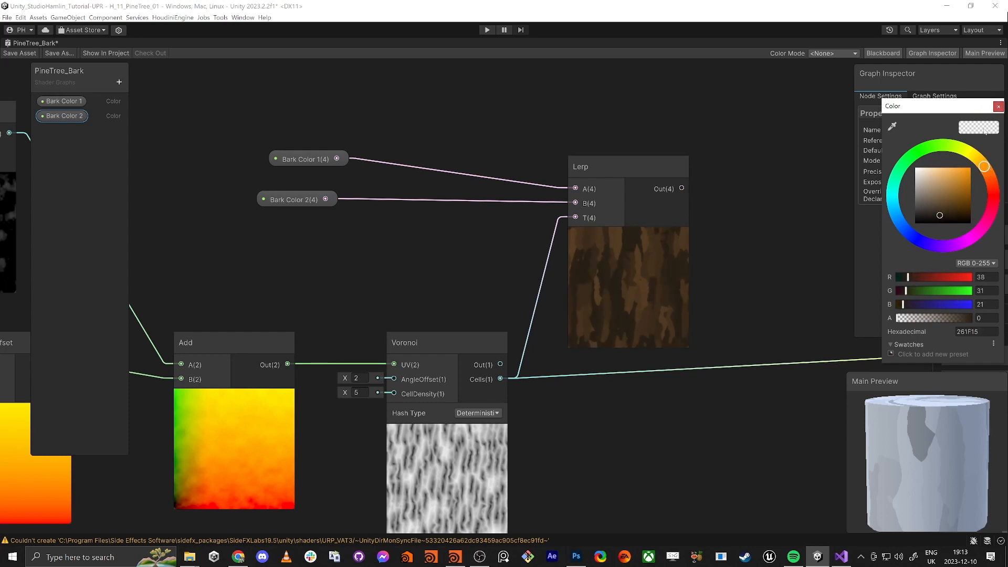
left_click(999, 107)
Step: Connect the Lerp output to the Fragment's Base Color in place of the Voronoi Cells output, reposition the Lerp node and save the shader graph
middle_click_drag(731, 243, 563, 189)
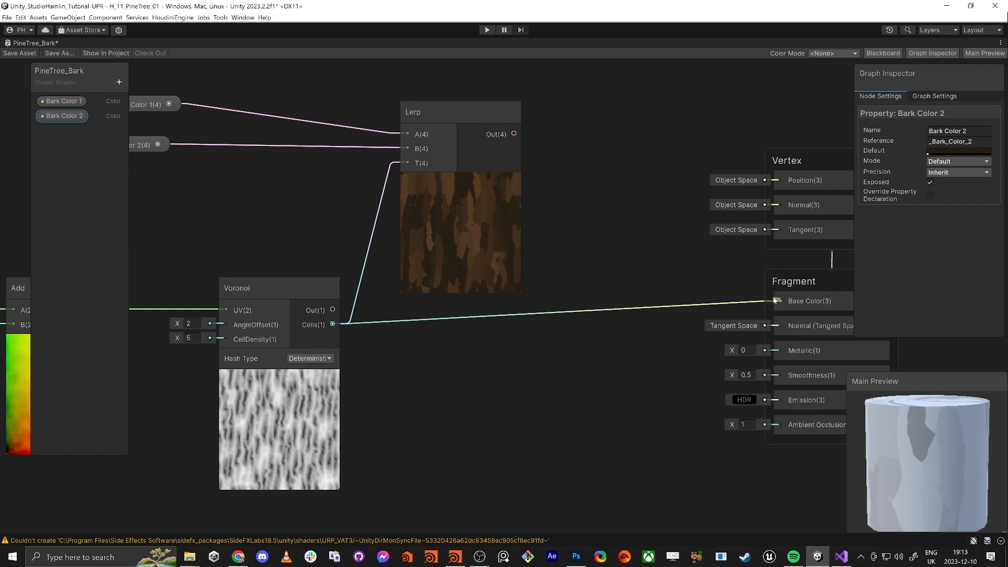
left_click_drag(779, 301, 525, 204)
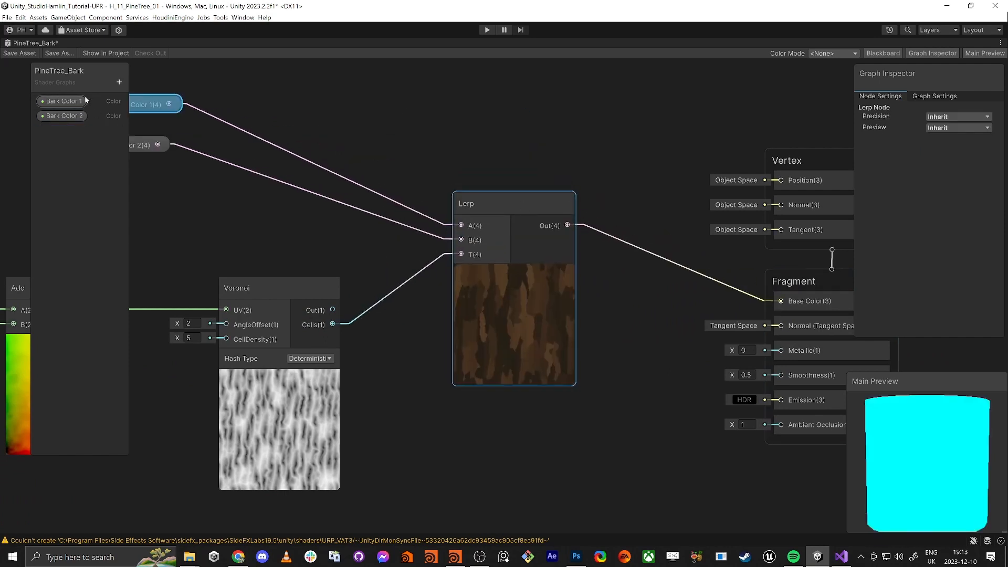
key("ctrl+s")
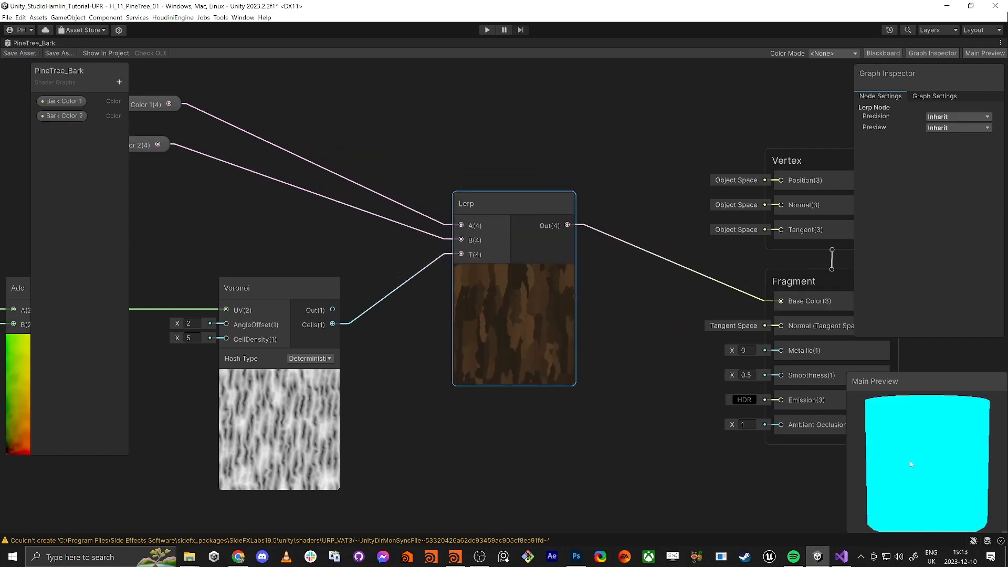
left_click_drag(915, 451, 882, 441)
left_click(634, 304)
Step: Inspect the bark on the tree trunk in the scene view and close the PineTree_Leaf shader graph
key("shift+space")
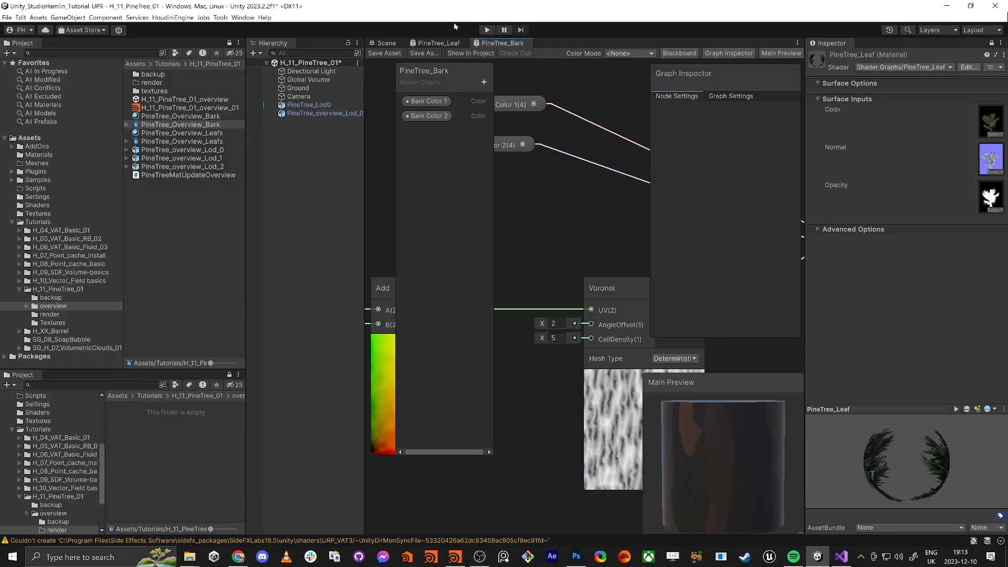
left_click(389, 42)
right_click_drag(582, 316, 514, 263)
key("w")
left_click(437, 45)
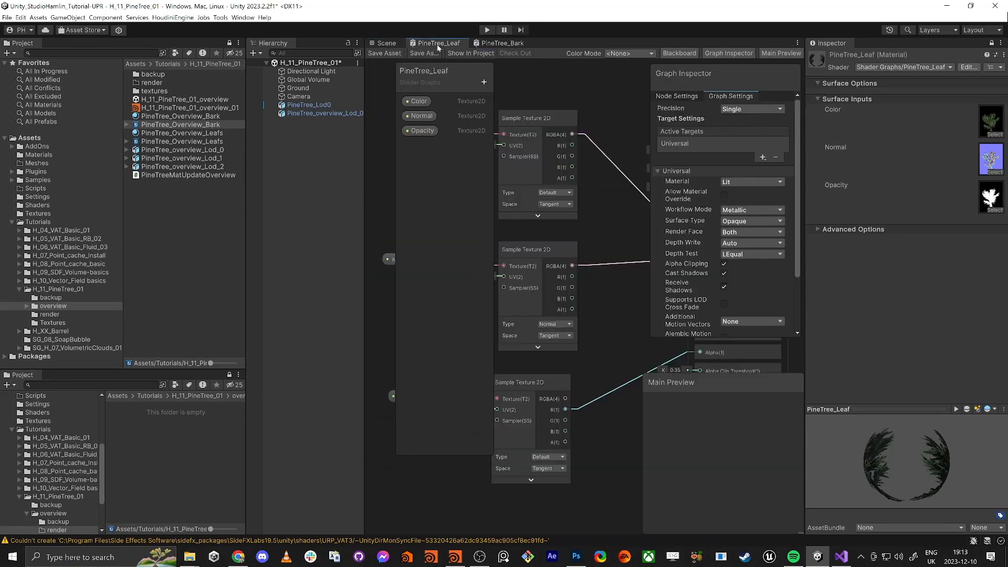
middle_click(421, 46)
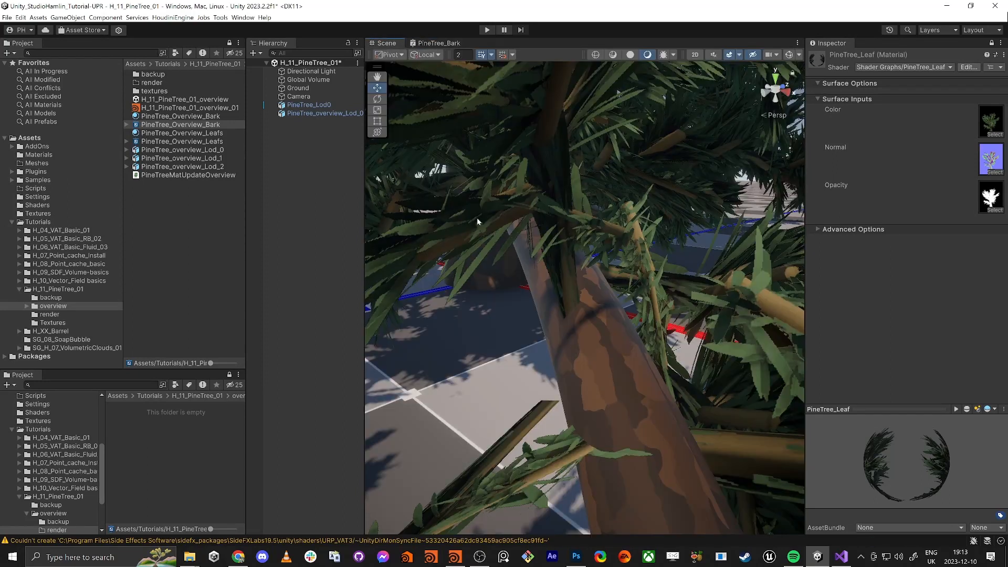
Step: Return to the maximized PineTree_Bark graph and set the Fragment's Smoothness to 0
left_click(446, 45)
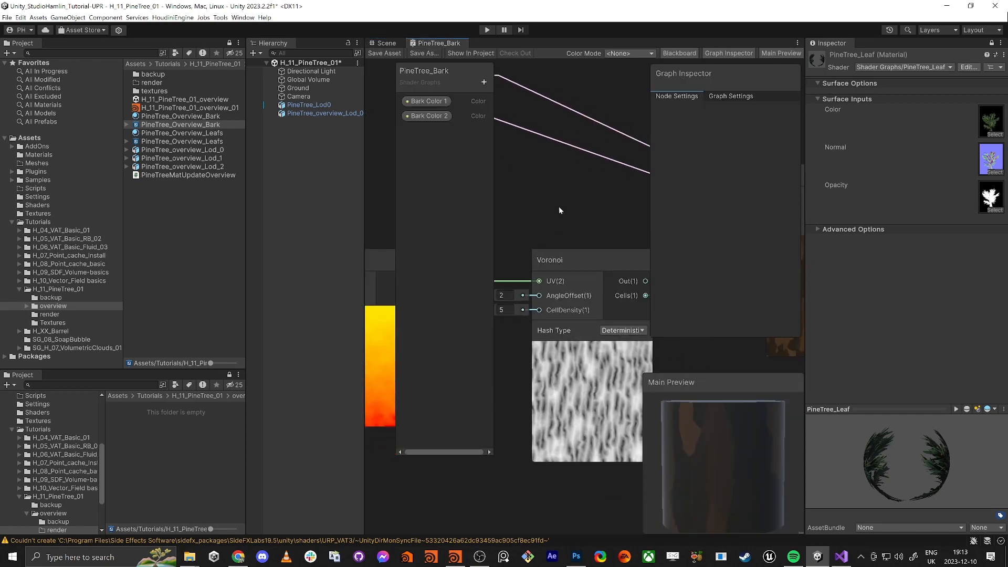
key("shift+space")
middle_click_drag(588, 258, 486, 276)
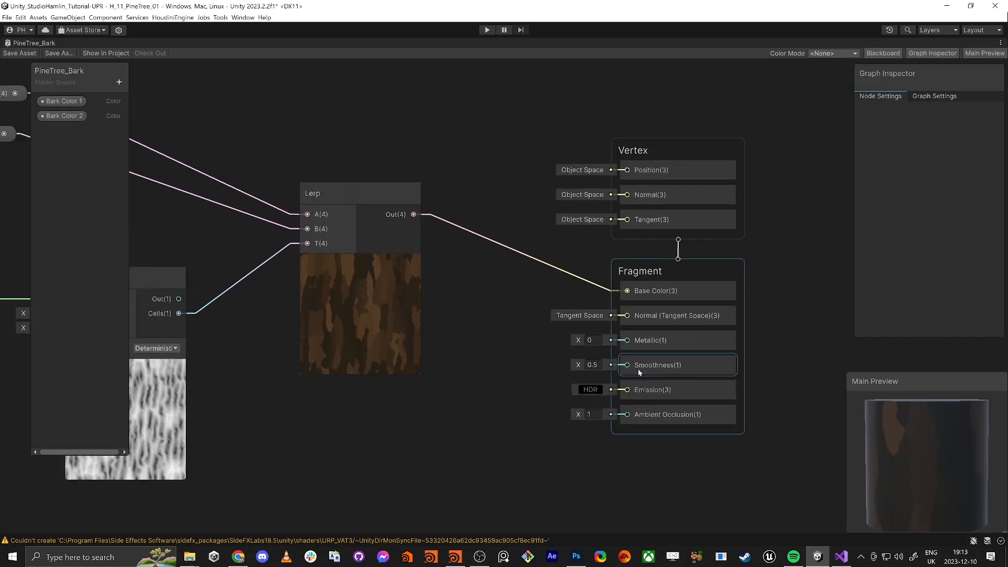
left_click(593, 365)
type("0")
key("Tab")
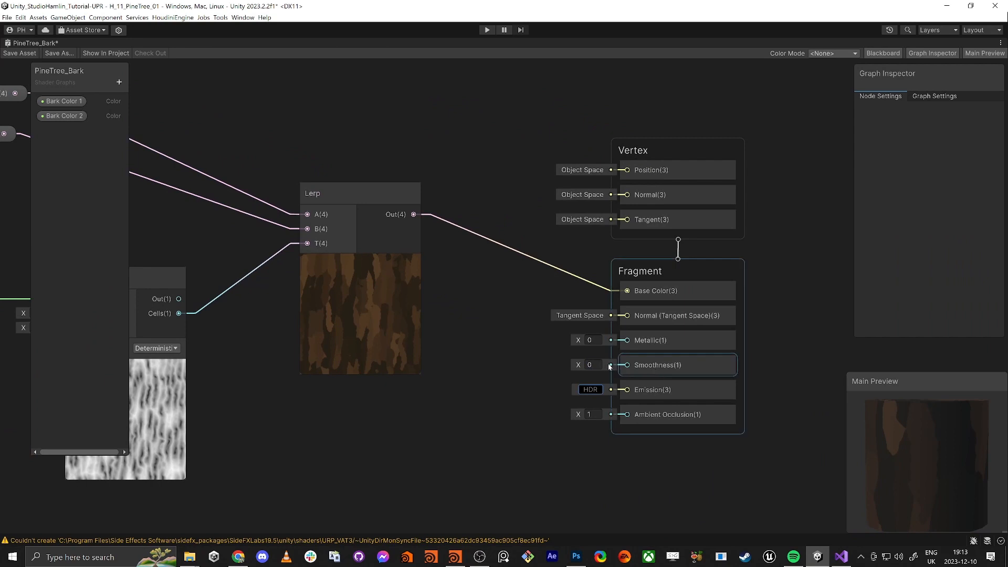
Step: Move the Voronoi node lower in the graph, between the Add and Lerp nodes
middle_click_drag(400, 429, 581, 402)
scroll(521, 427, "down", 1)
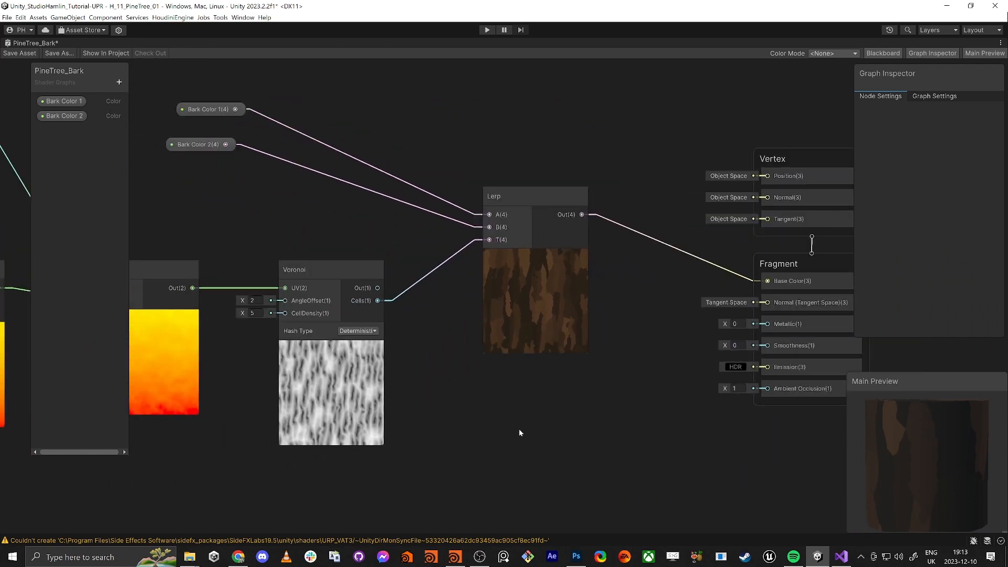
middle_click_drag(518, 428, 547, 385)
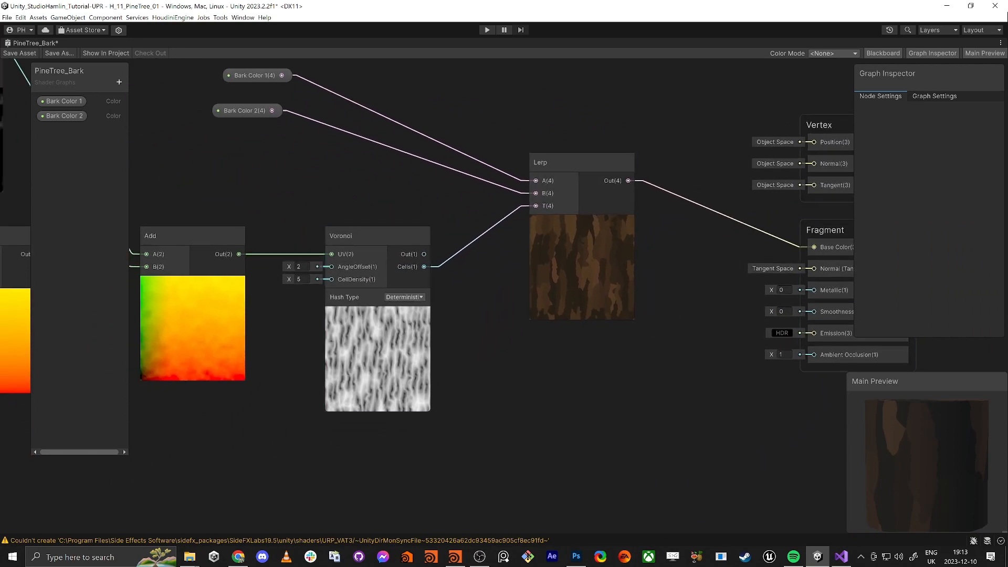
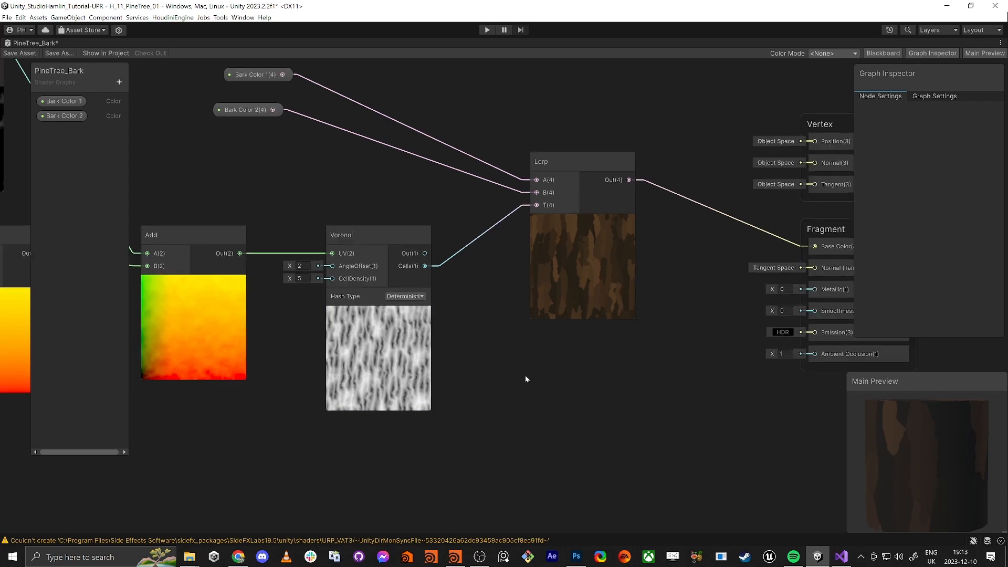
middle_click_drag(525, 375, 628, 322)
left_click(474, 190)
left_click_drag(475, 190, 459, 243)
middle_click_drag(590, 321, 548, 320)
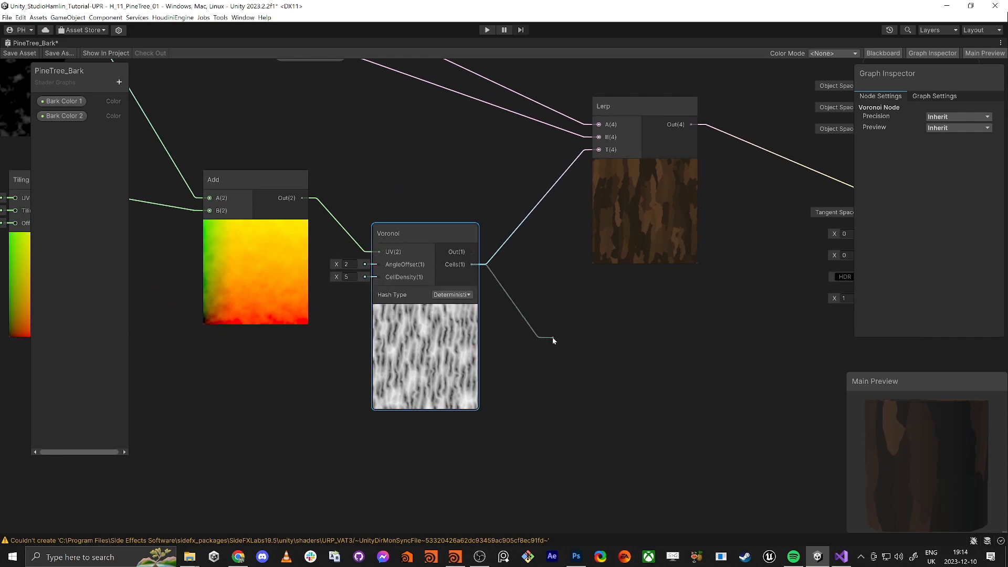
Step: Create a Color Mask node below the Lerp, fed by Voronoi's Out output
left_click(480, 267)
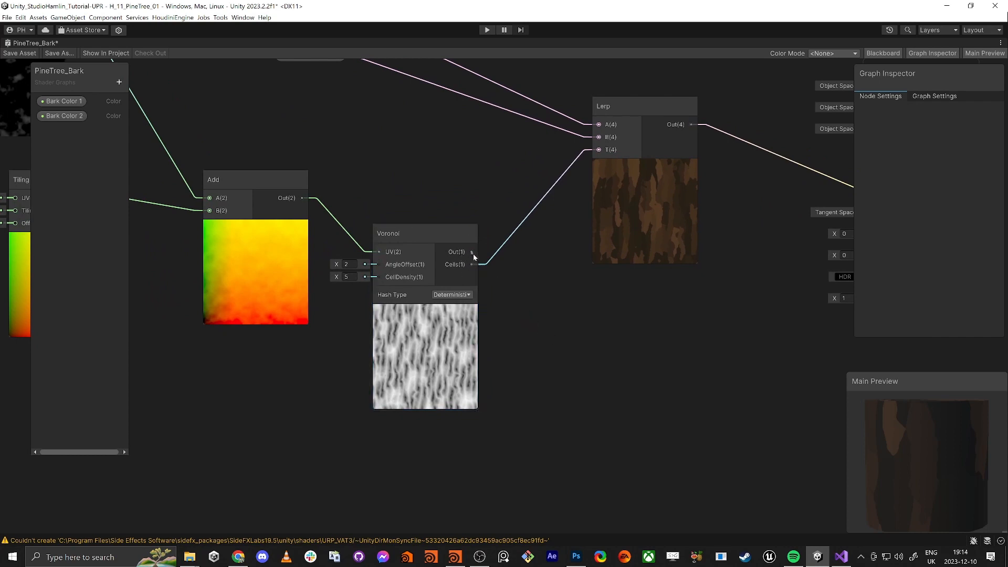
key("space")
type("color mask")
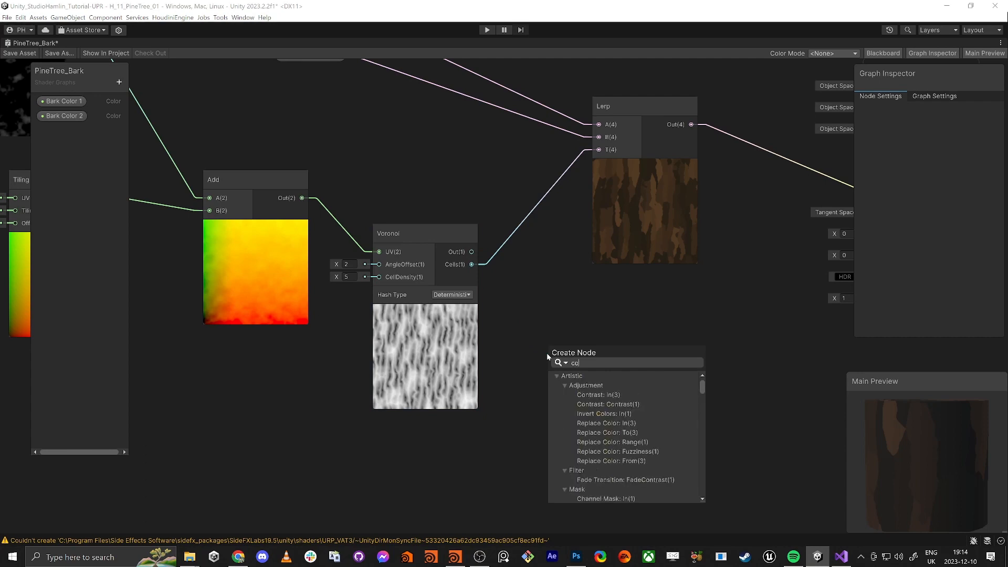
key("Return")
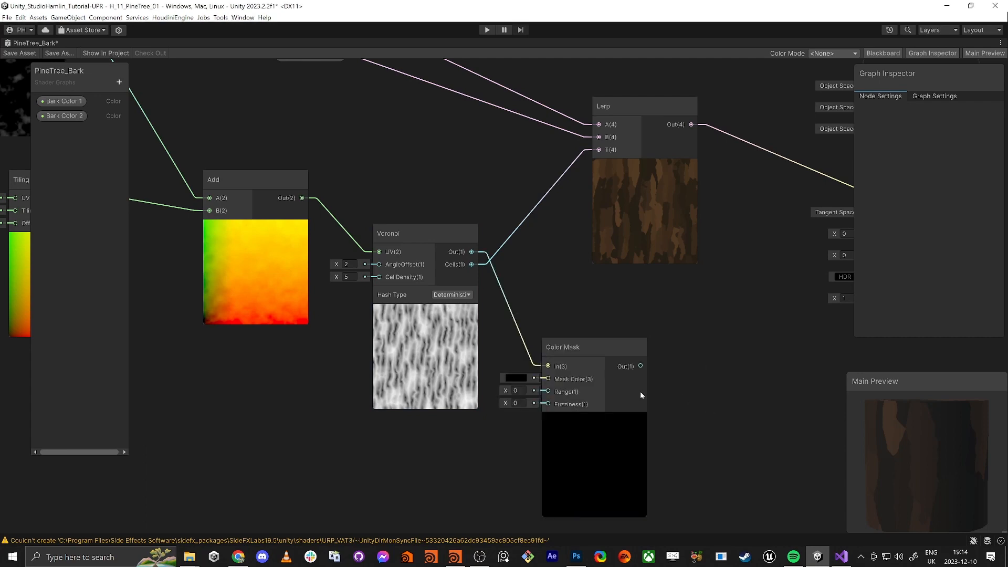
Step: Set the Color Mask's Fuzziness to 1 and its Range to 0.55
left_click(518, 403)
type("1")
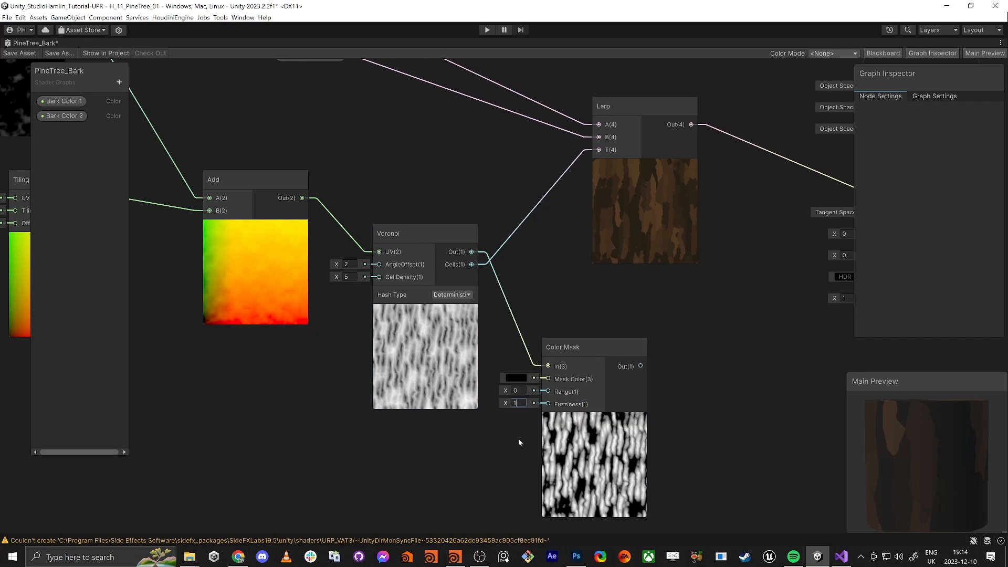
left_click_drag(508, 393, 517, 391)
left_click(517, 391)
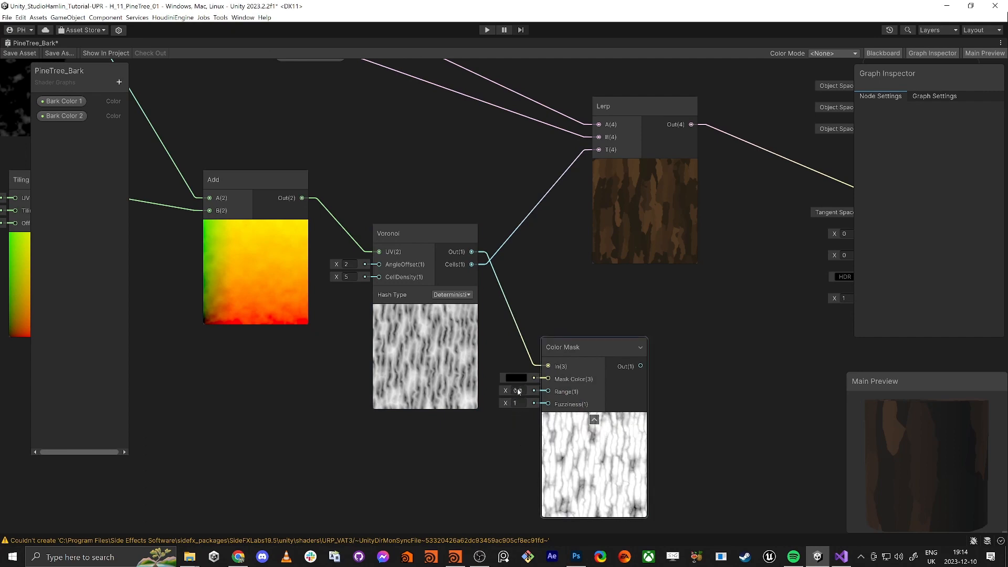
type("0.66")
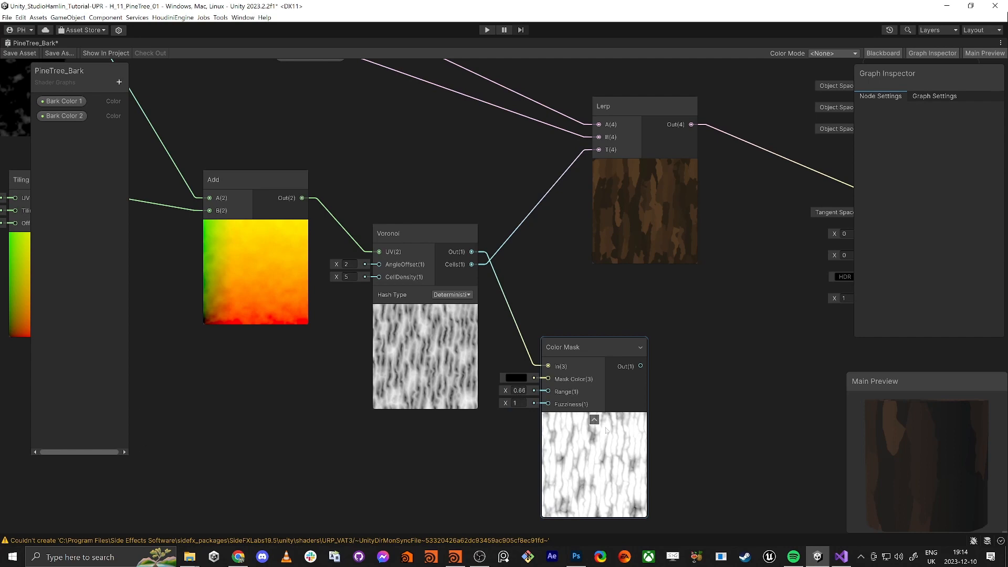
left_click_drag(505, 393, 504, 393)
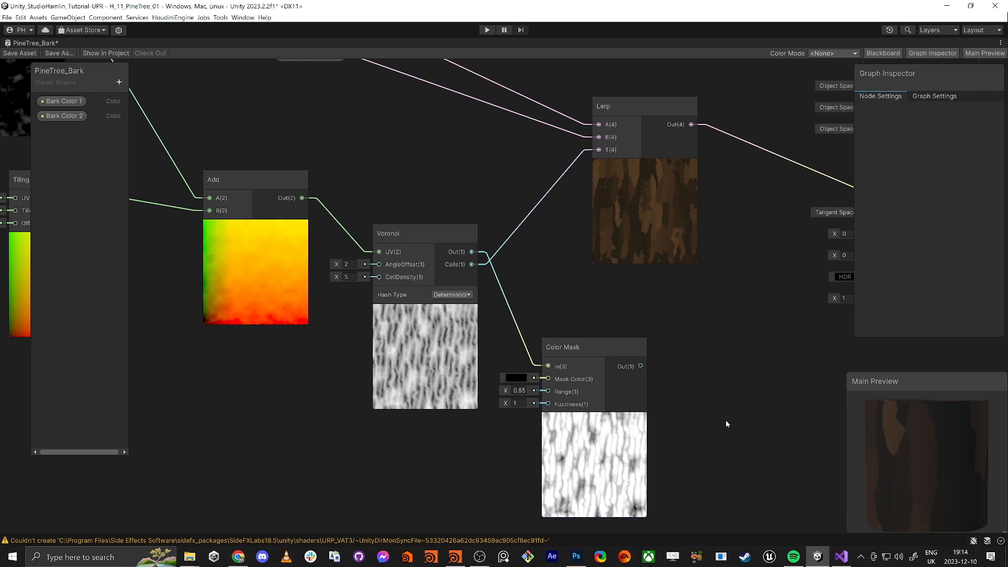
Step: Create a Remap node fed by the Color Mask's output and place it beside the Color Mask
middle_click_drag(726, 420, 562, 346)
key("space")
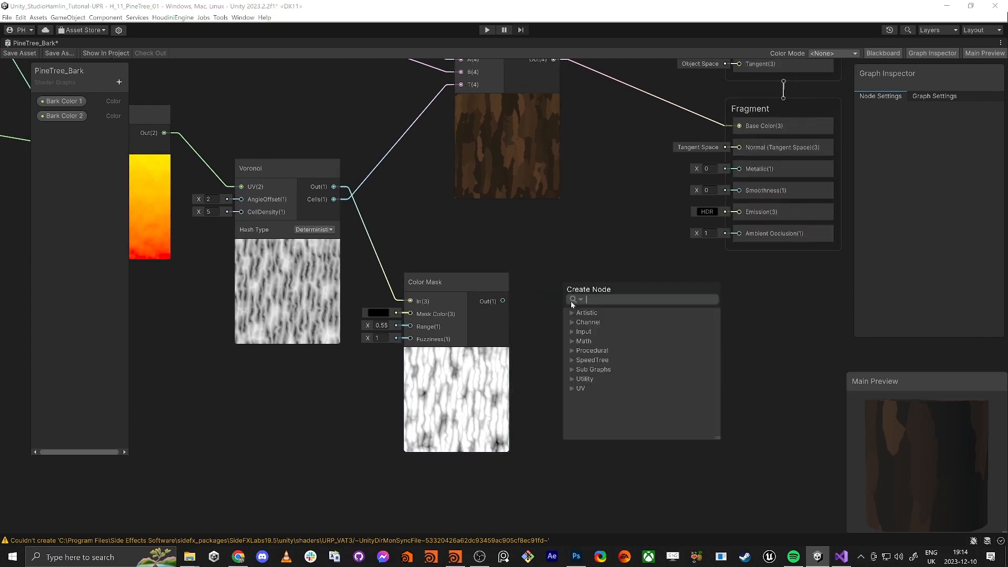
type("remap")
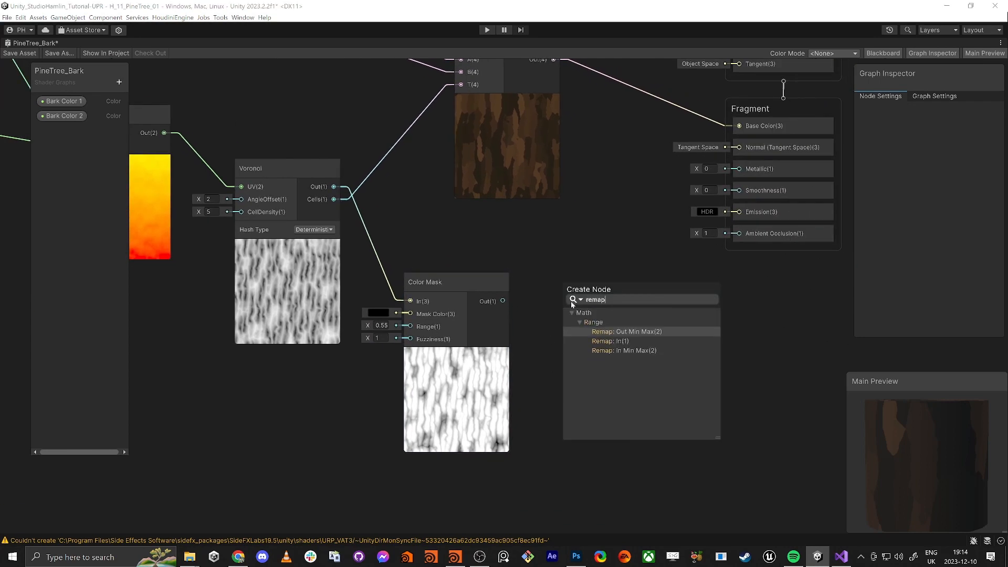
key("Return")
left_click_drag(638, 295, 668, 298)
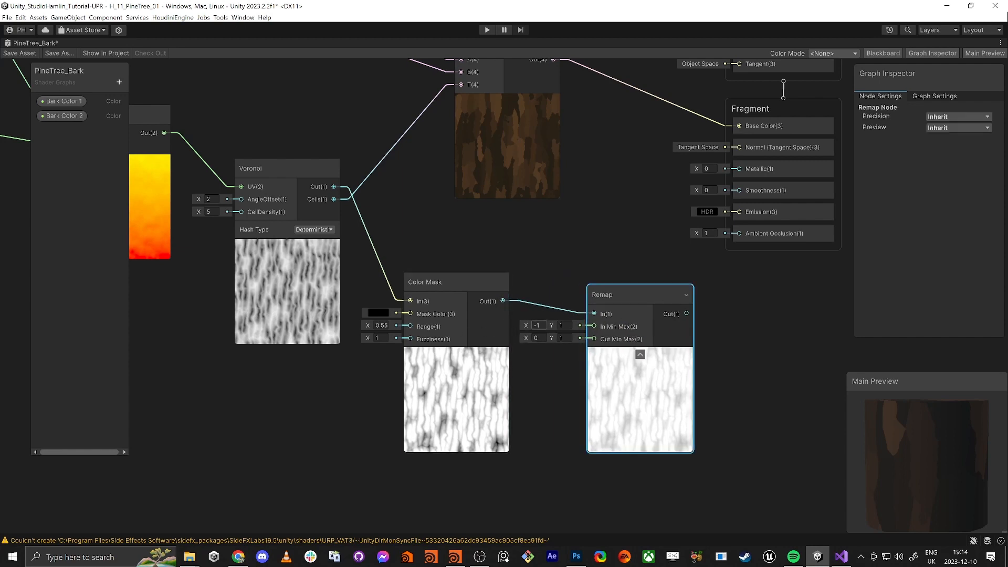
Step: Set the Remap's In Min Max to 0 and 1 and its Out Min Max to 0 and 0.1
key("BackSpace")
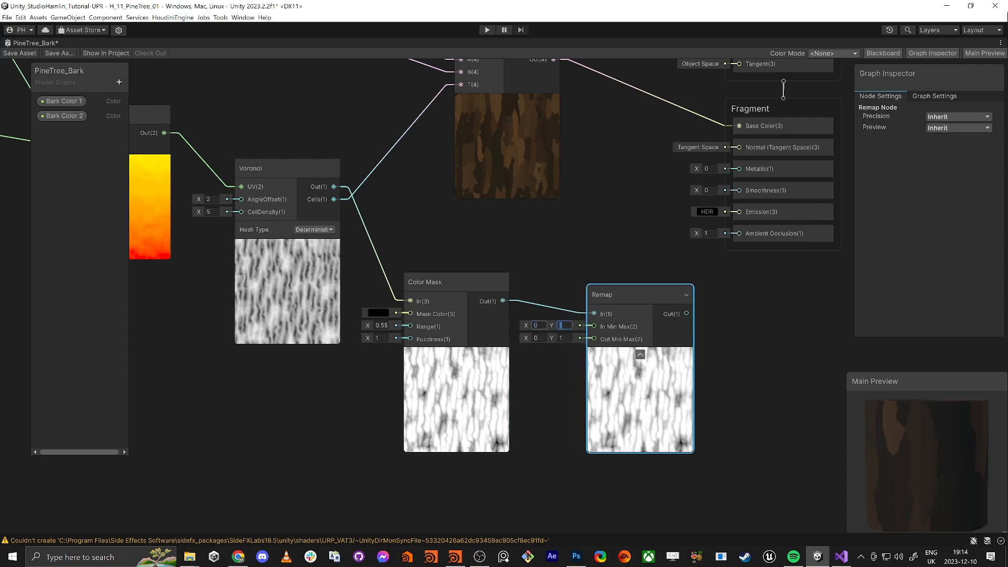
left_click(543, 382)
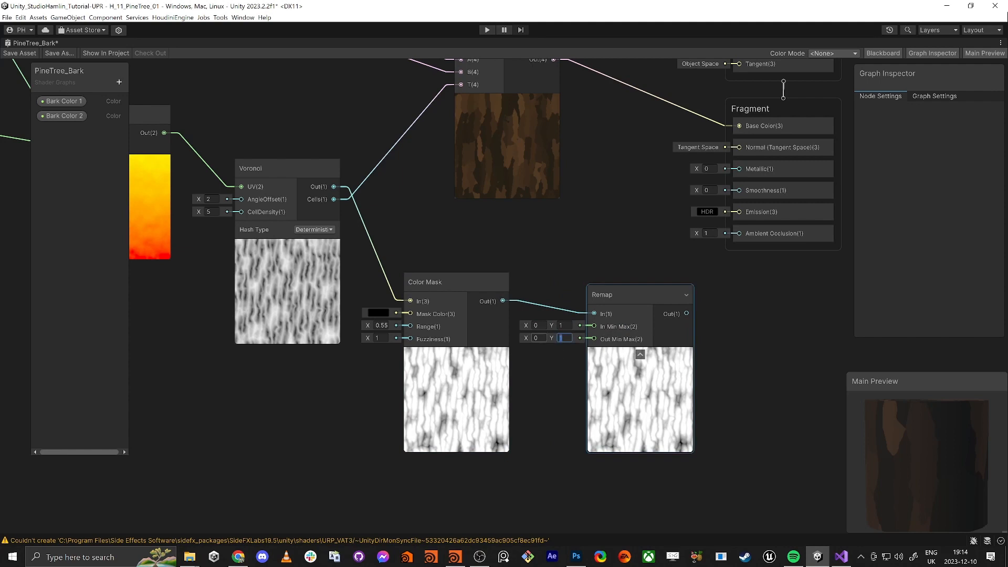
type("0.1")
left_click(544, 412)
Step: Create a Normal From Height node fed by the Remap output and connect it to the Fragment's Normal (Tangent Space)
middle_click_drag(760, 376, 707, 371)
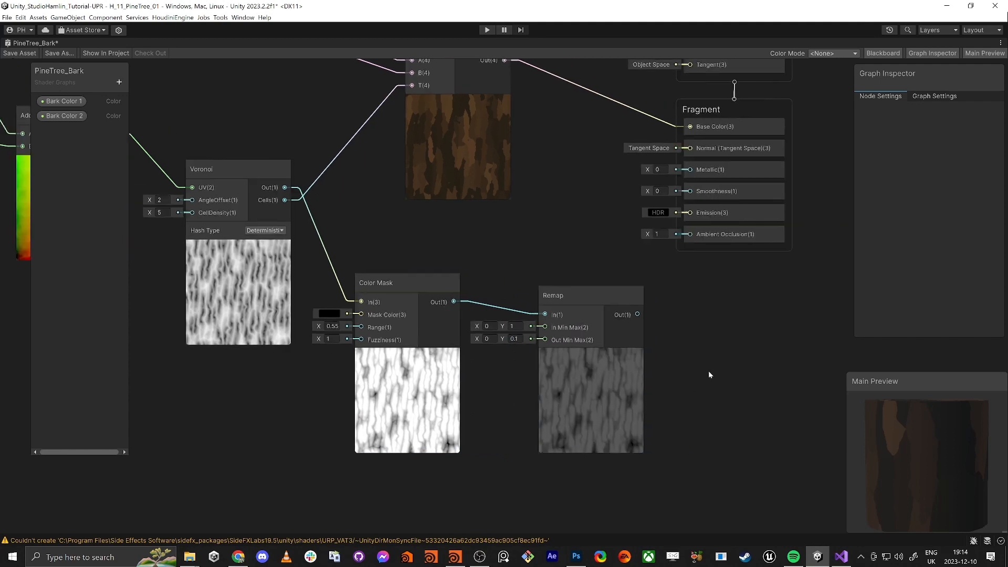
scroll(603, 347, "down", 3)
key("space")
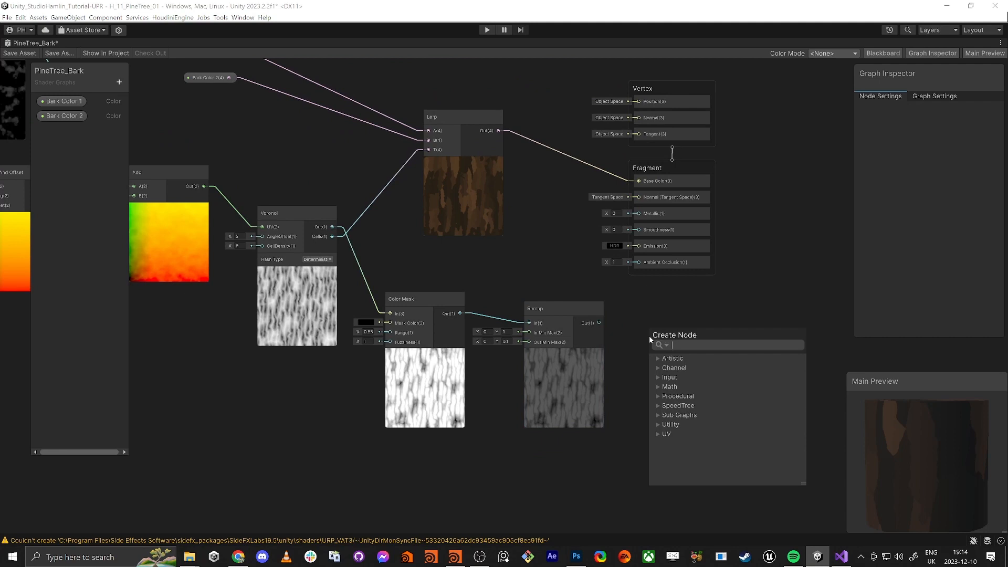
type("normal")
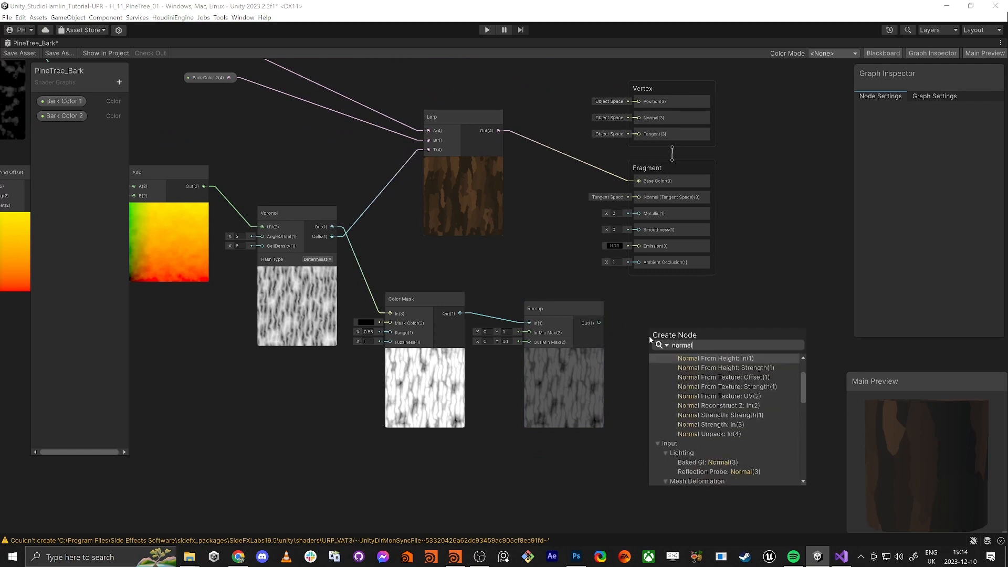
key("Return")
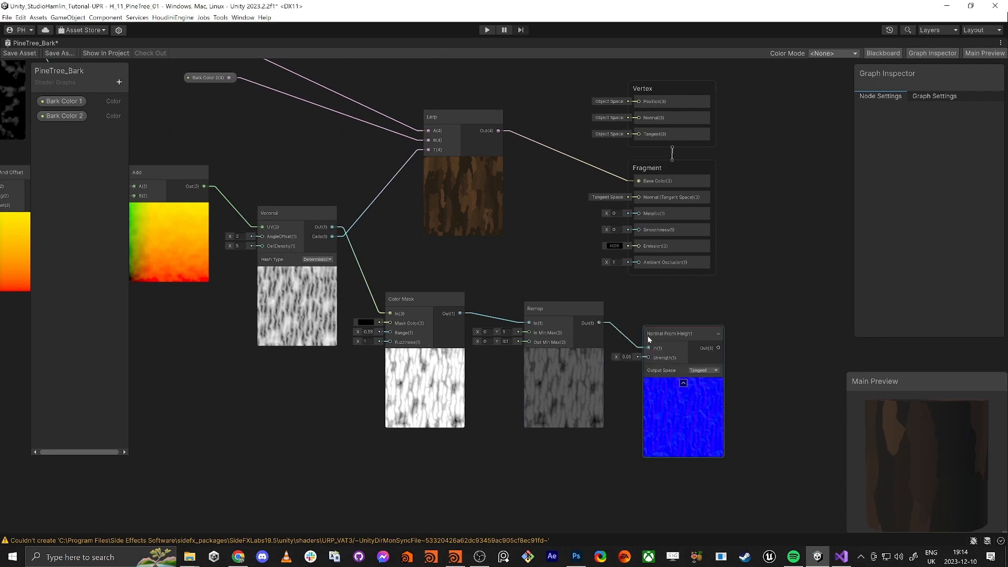
left_click_drag(718, 348, 701, 290)
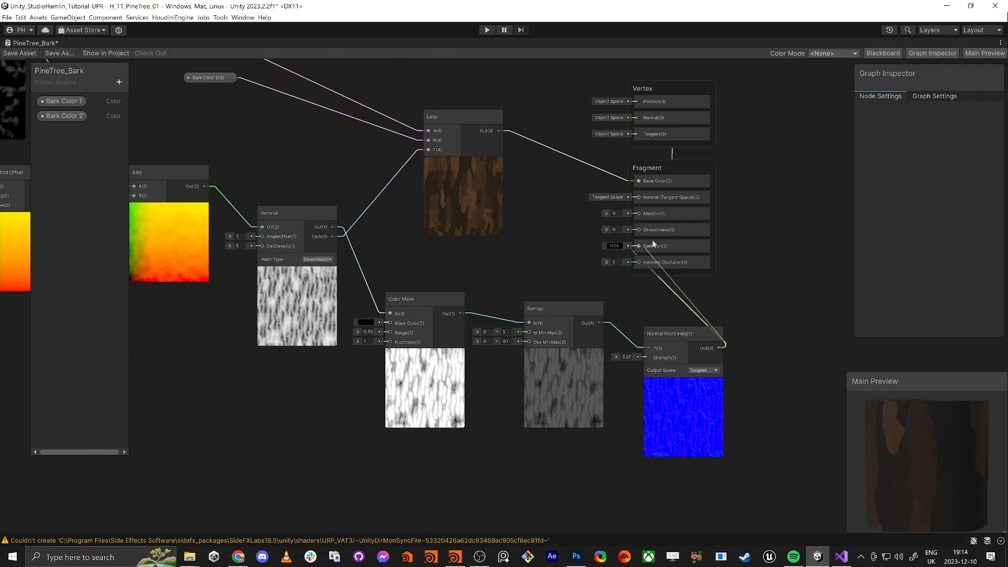
left_click_drag(654, 244, 638, 197)
Step: Move the Vertex and Fragment blocks farther from the other nodes, save the shader graph and restore the full editor layout
middle_click_drag(565, 298, 556, 358)
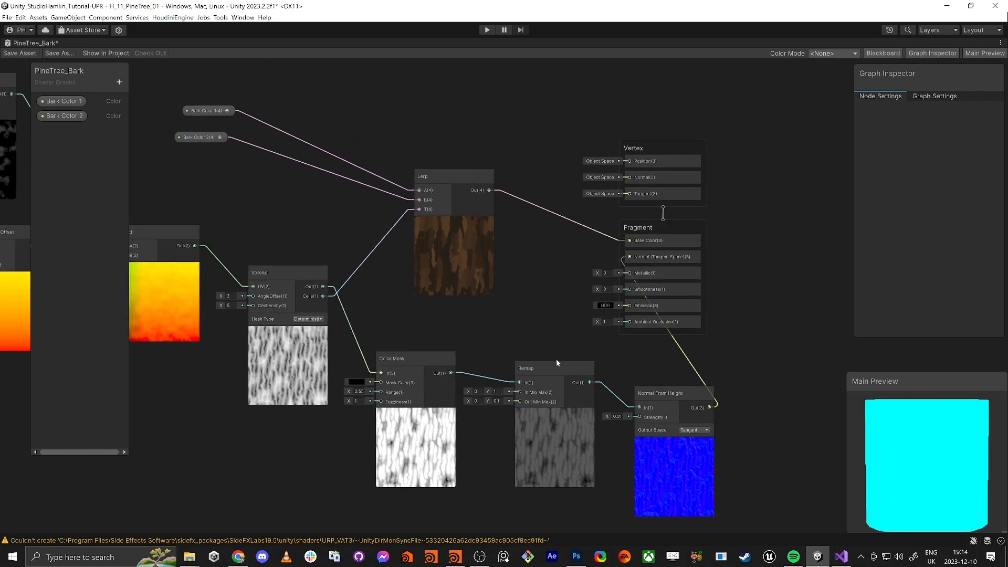
left_click_drag(635, 148, 775, 142)
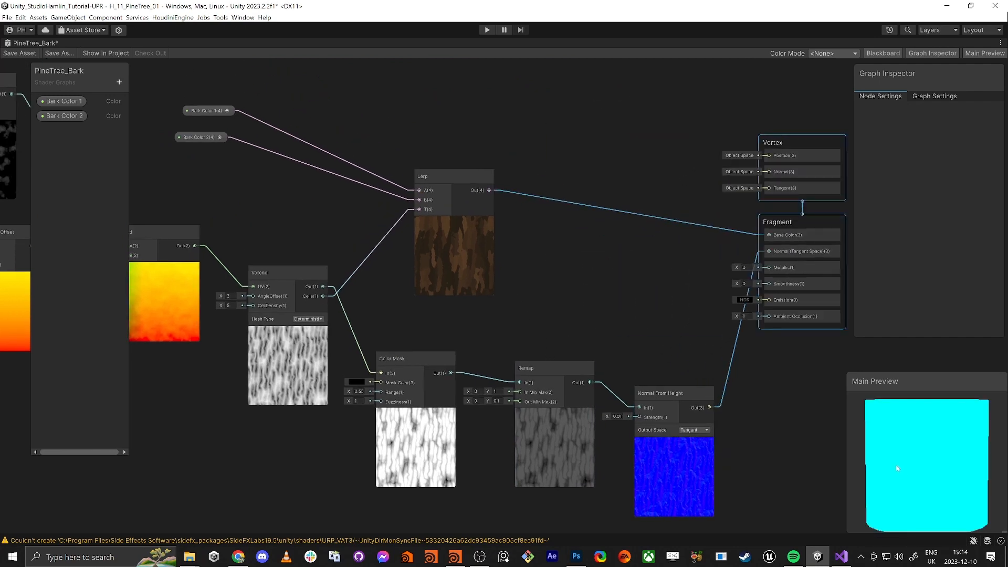
left_click(14, 53)
key("shift+space")
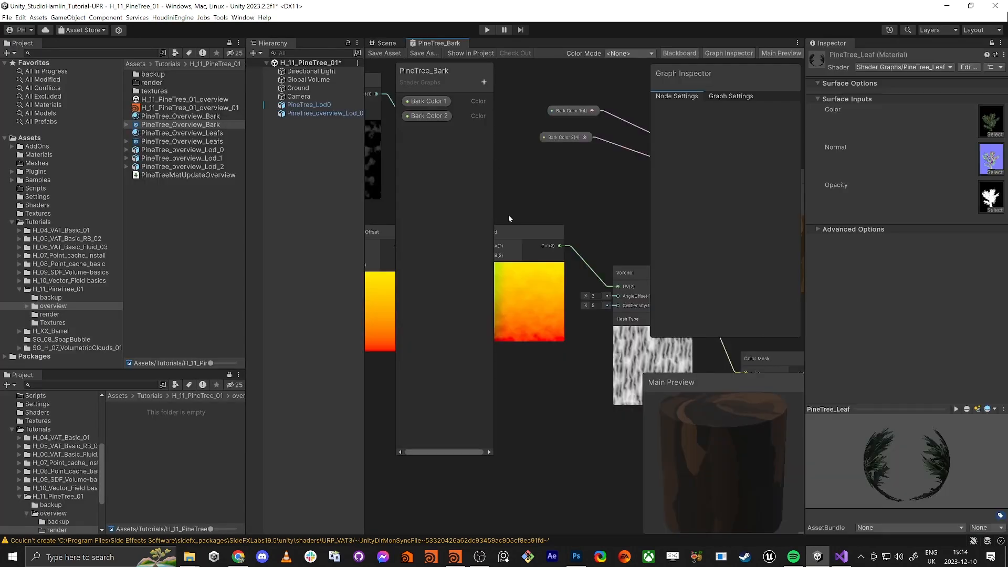
Step: Examine the trunk bark in the scene and show the PineTree_Overview_Bark material's properties in the Inspector
left_click(387, 42)
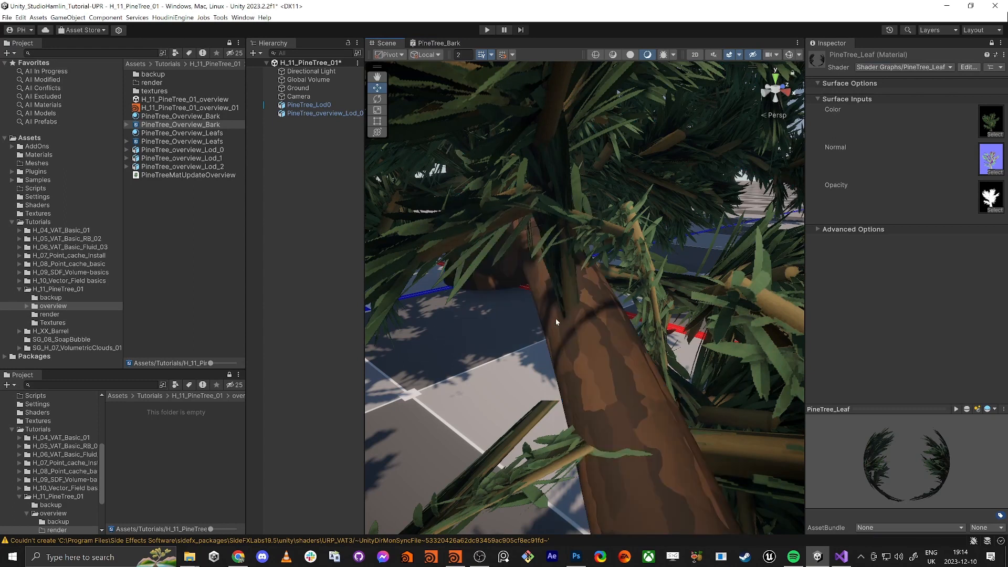
mouse_move(556, 318)
right_mouse_down()
mouse_move(576, 325)
mouse_move(585, 364)
mouse_move(544, 332)
right_mouse_up()
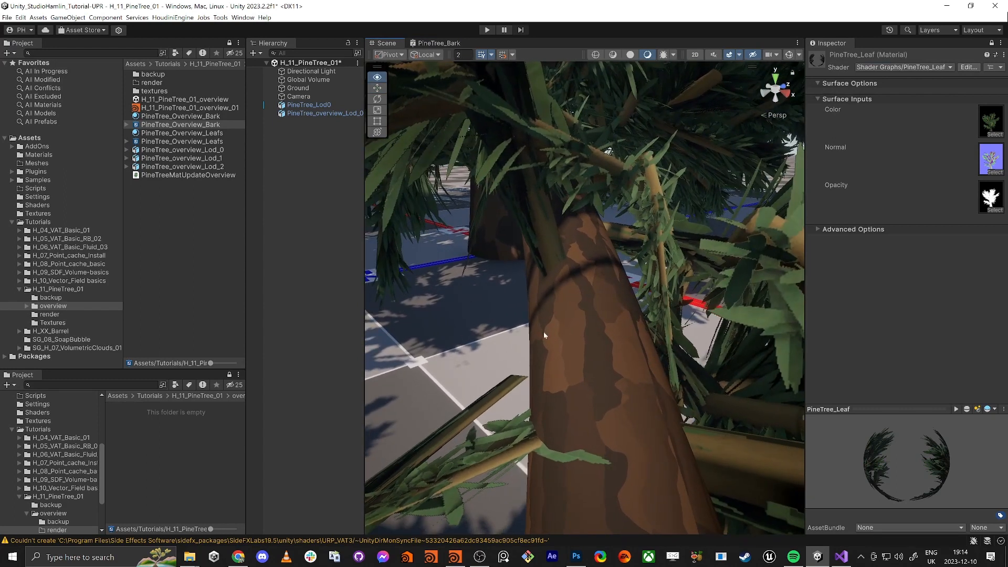
left_click(991, 42)
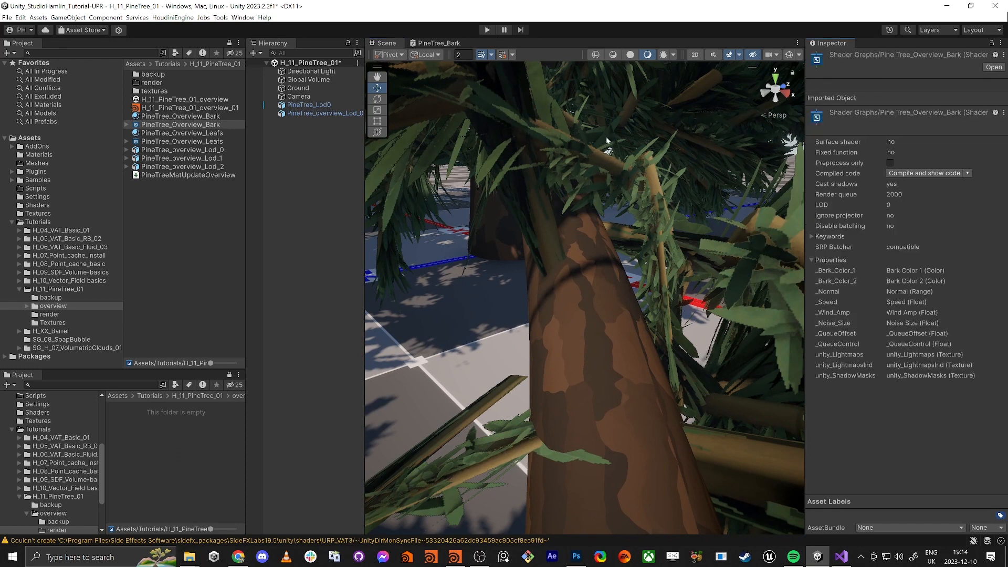
left_click(180, 116)
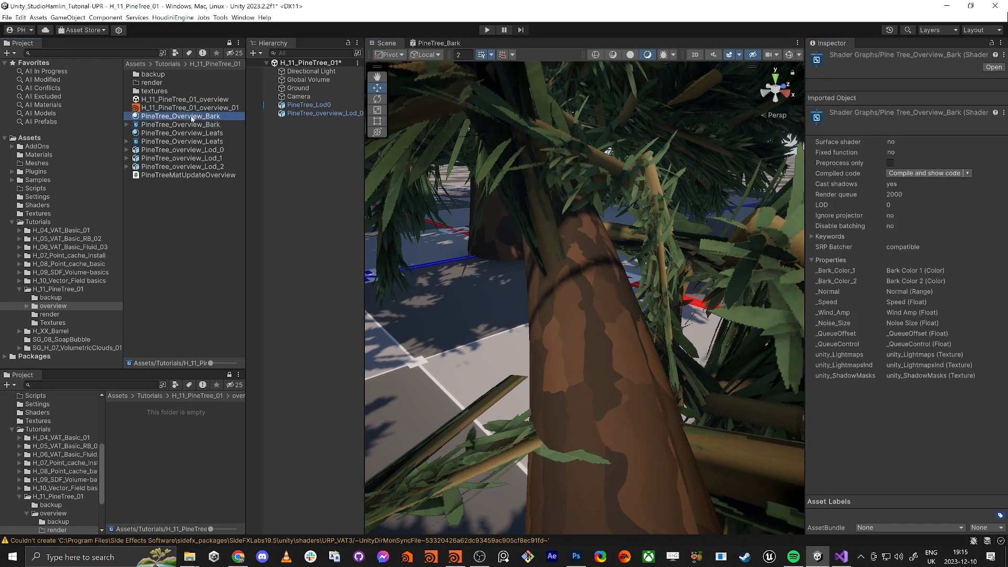
left_click(991, 42)
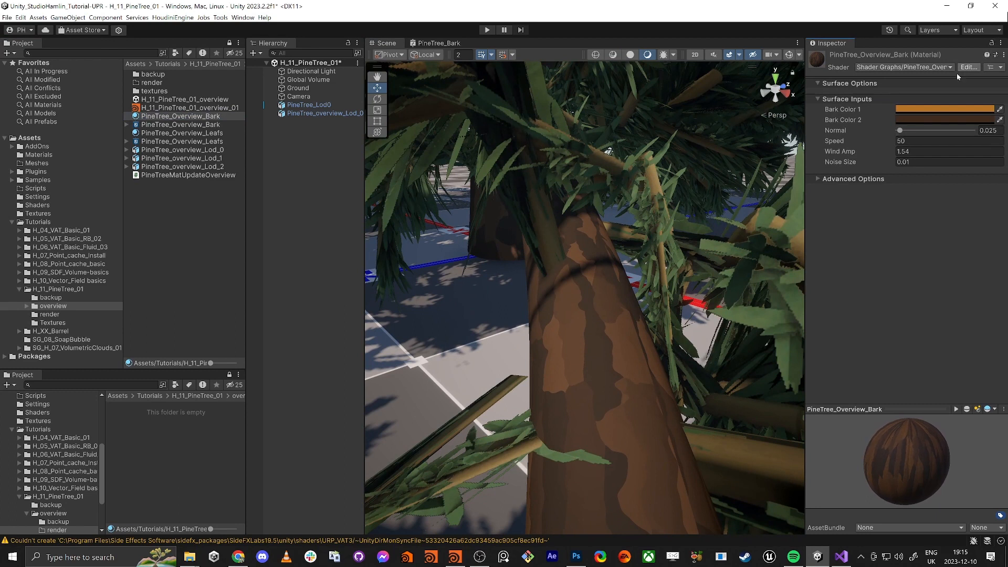
Step: Show the PineTree_Bark material from the H_11_PineTree_01 folder in the Inspector and keep the Inspector locked to it
left_click(60, 289)
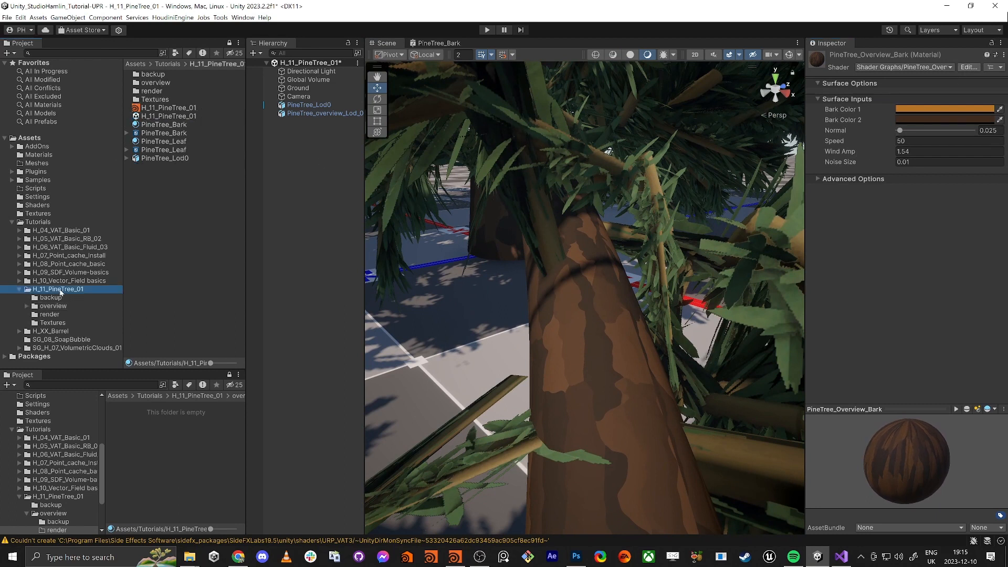
left_click(167, 126)
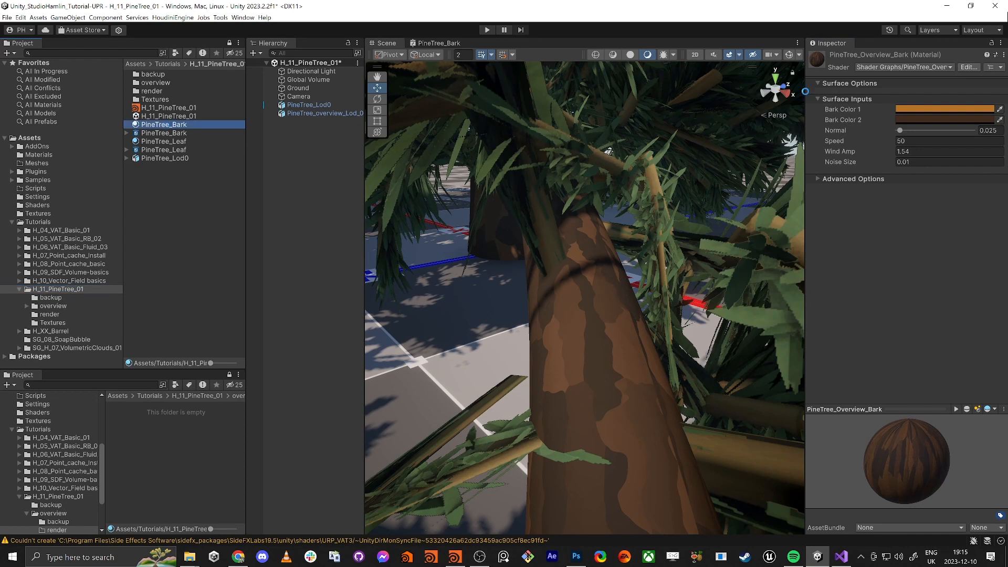
left_click(991, 43)
left_click(993, 43)
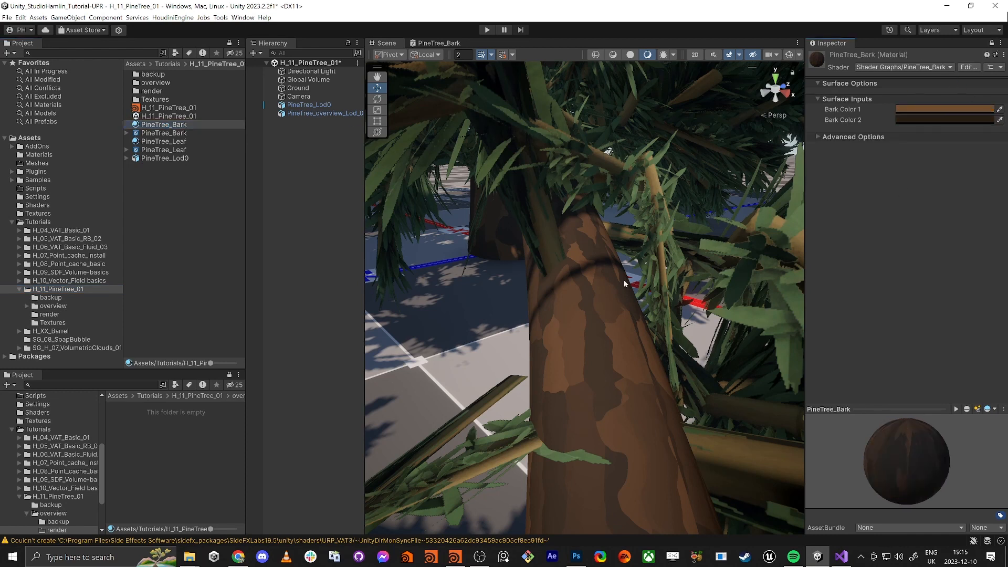
Step: Maximize the PineTree_Bark graph, move the Vertex and Fragment blocks farther away and space the Normal From Height node away from the Remap
left_click(439, 44)
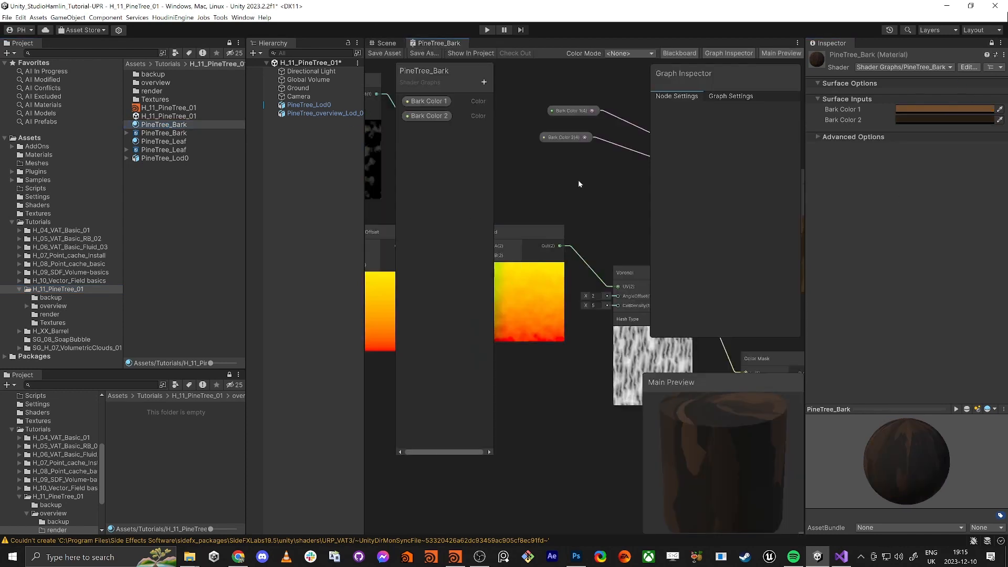
key("shift+space")
middle_click_drag(565, 326, 479, 309)
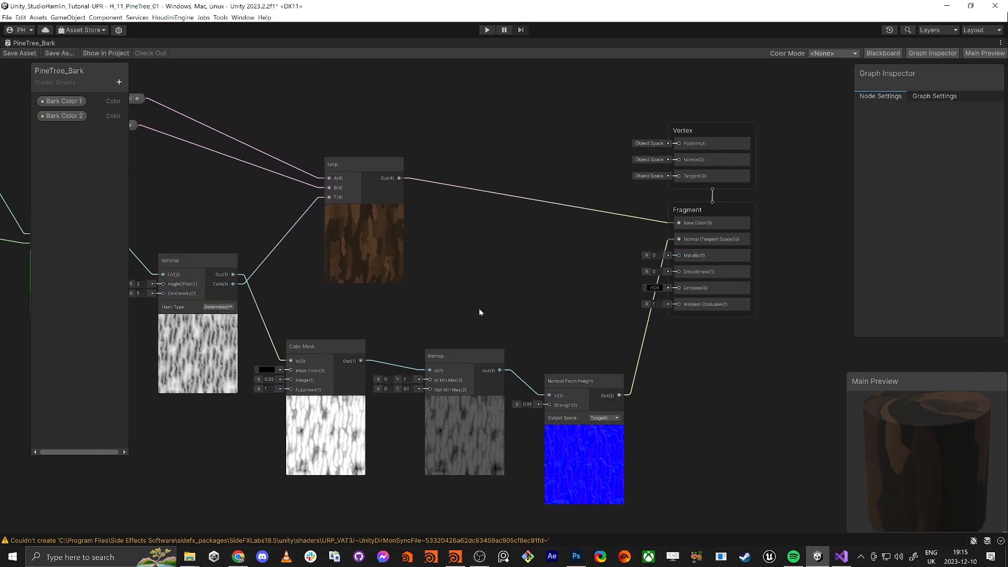
left_click_drag(746, 163, 699, 166)
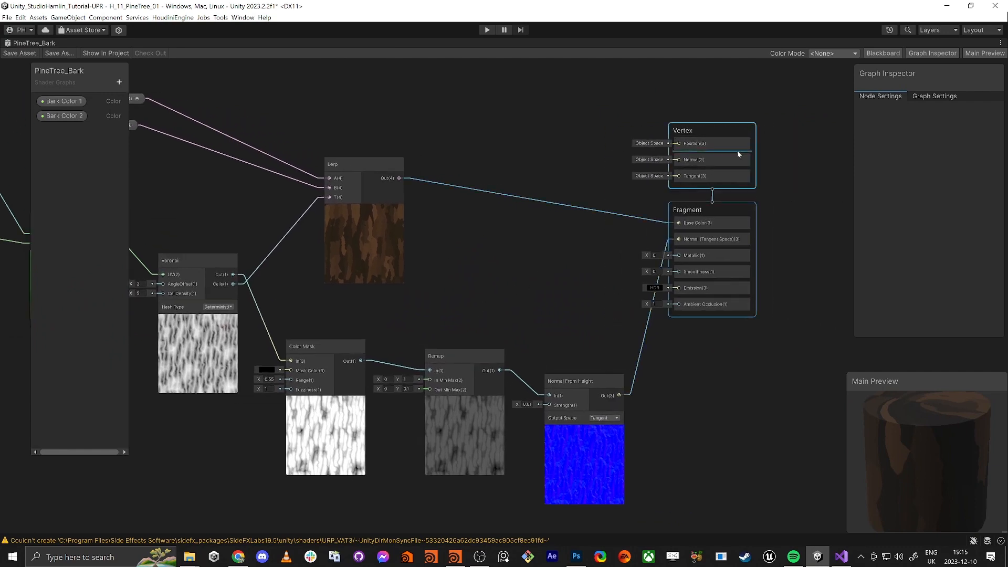
left_click_drag(751, 147, 826, 202)
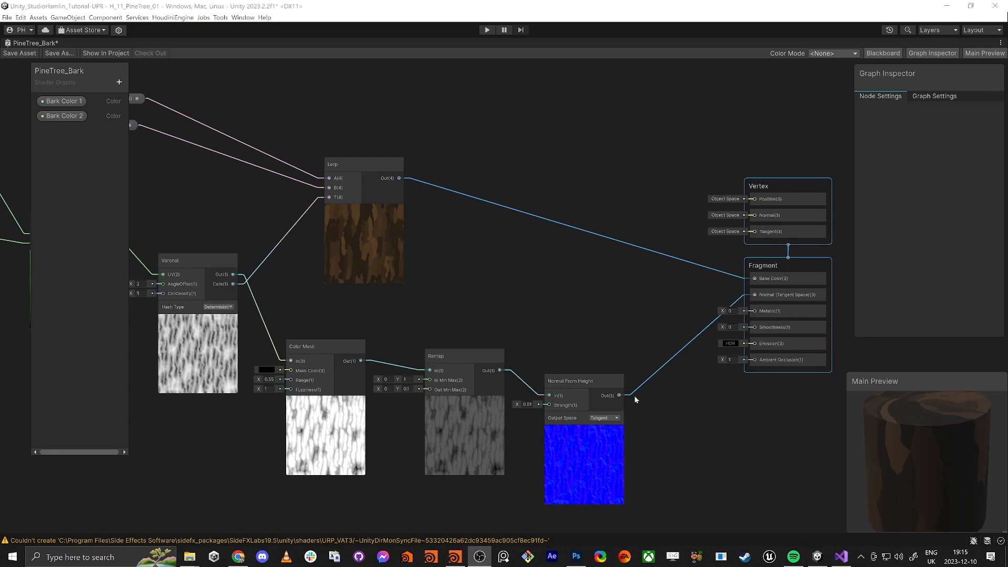
middle_click_drag(651, 461, 740, 366)
left_click_drag(675, 287, 697, 288)
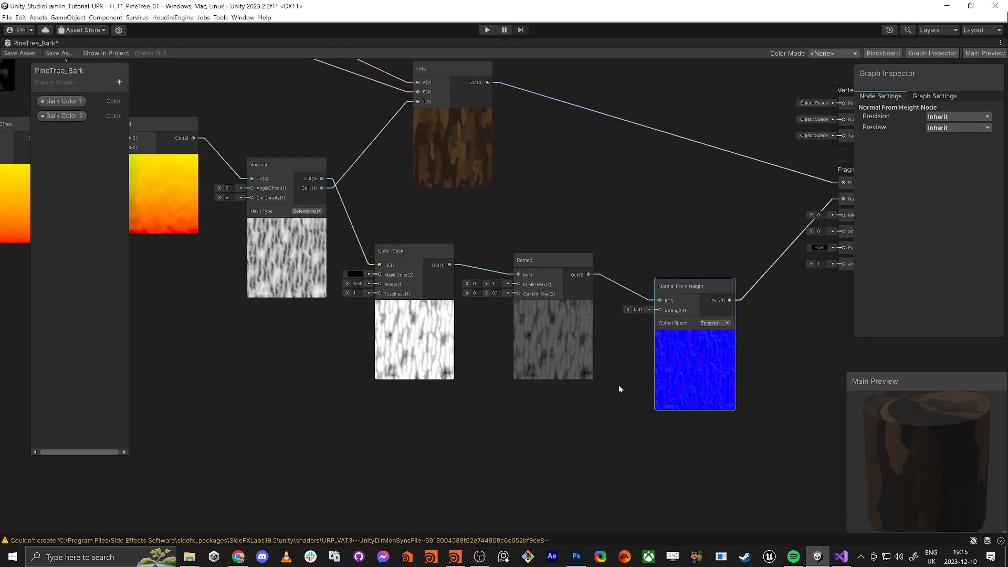
left_click(620, 388)
Step: Add a Float property named Normal and connect it to the Normal From Height node's Strength, placing it below the Remap
left_click(120, 81)
left_click(132, 100)
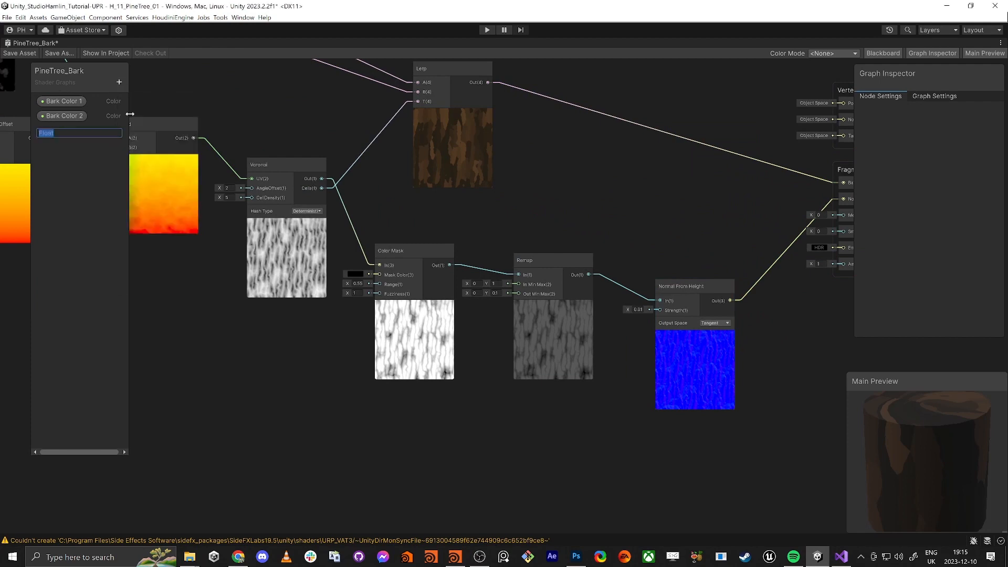
type("Normal")
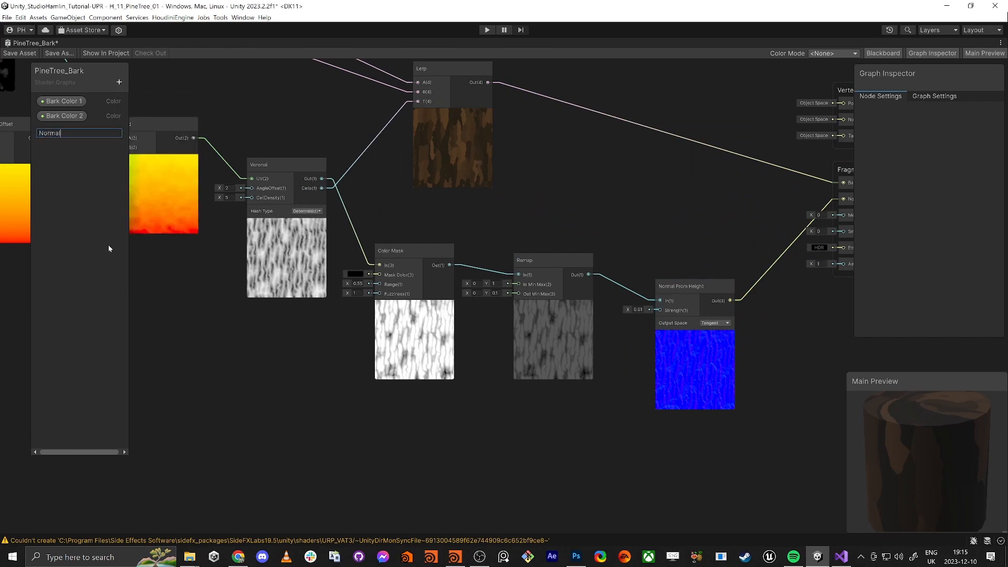
key("Return")
left_click_drag(55, 130, 660, 310)
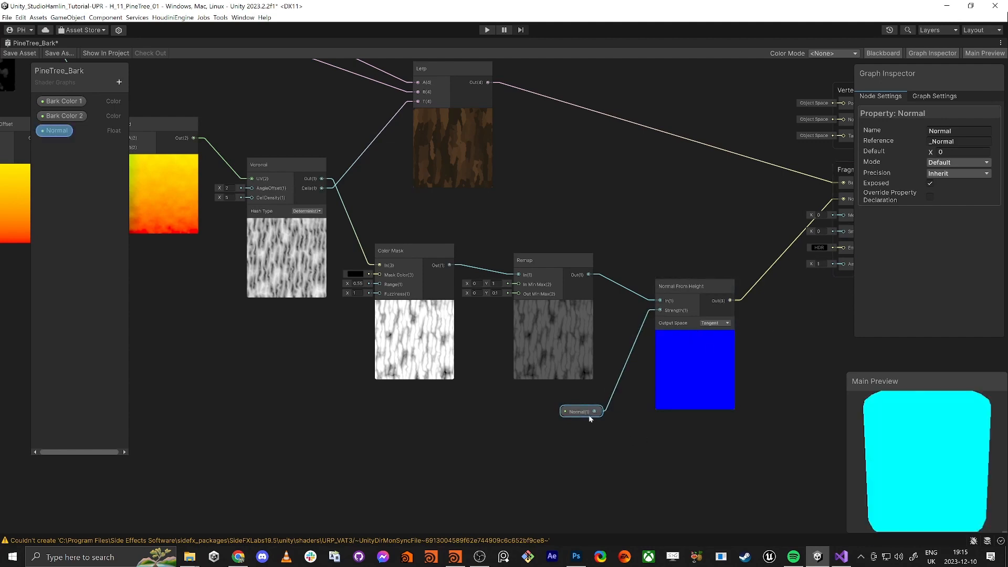
left_click_drag(587, 415, 597, 415)
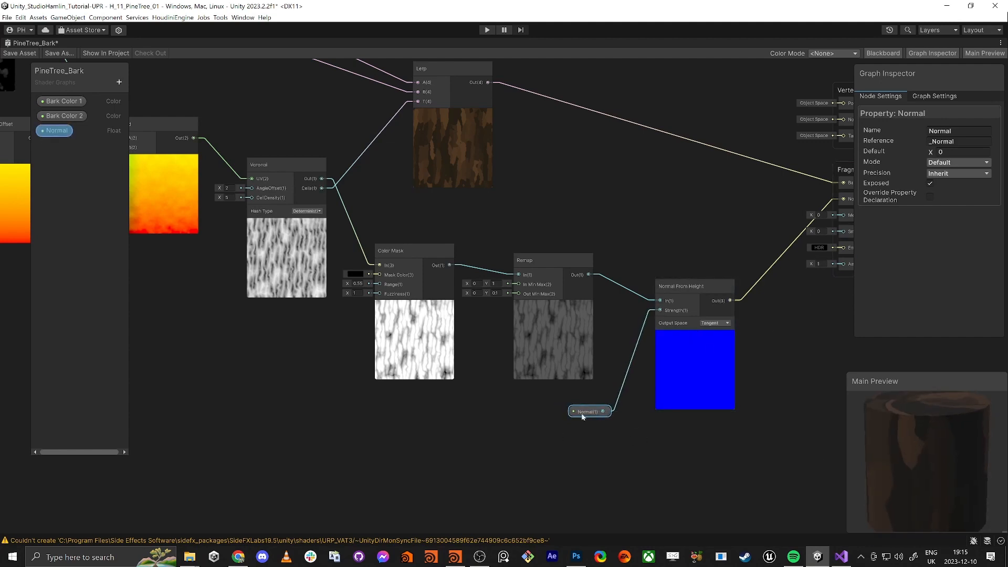
Step: Change the Normal property to Slider mode with a default of 0.65 and save the shader graph
left_click(950, 166)
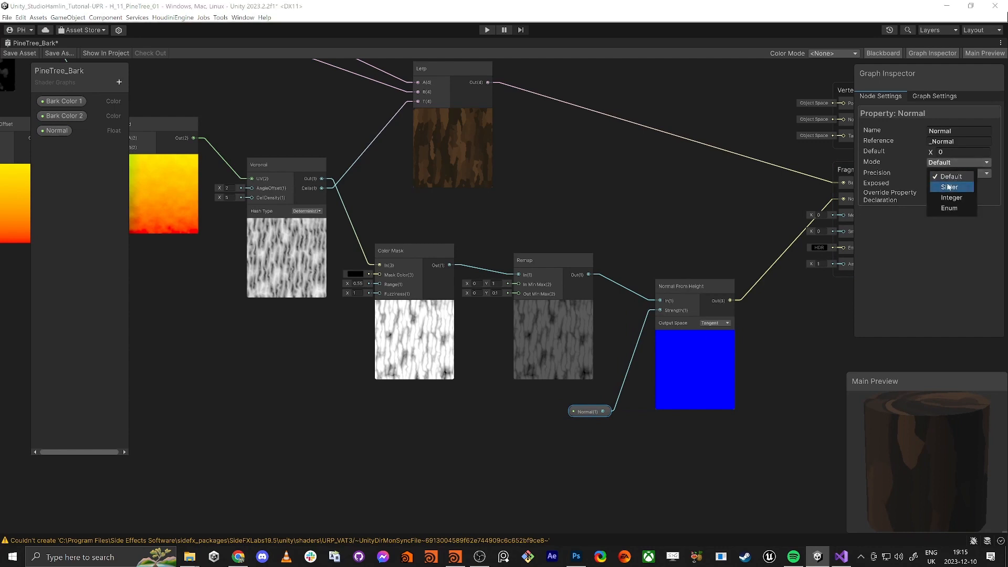
left_click(944, 185)
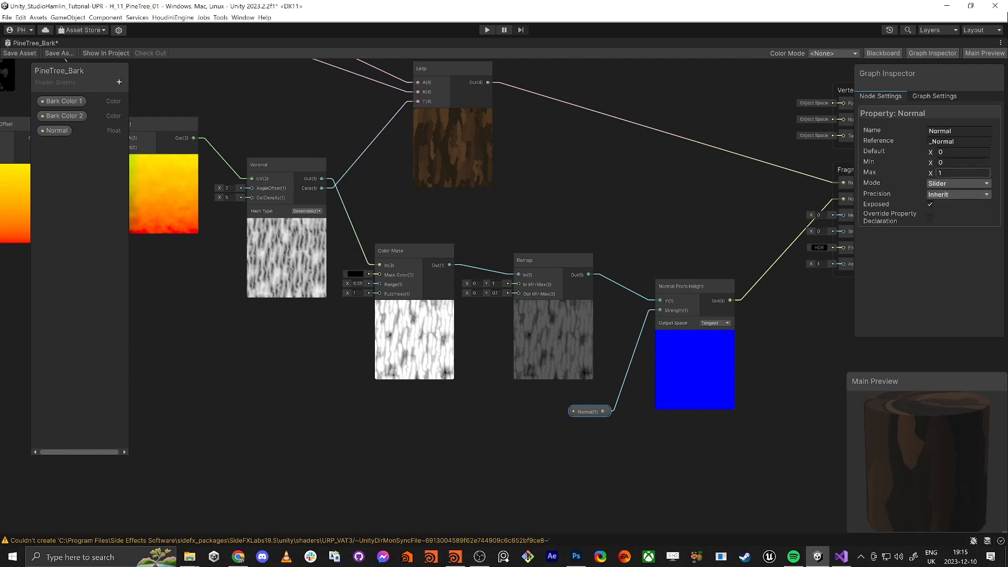
left_click_drag(932, 152, 944, 153)
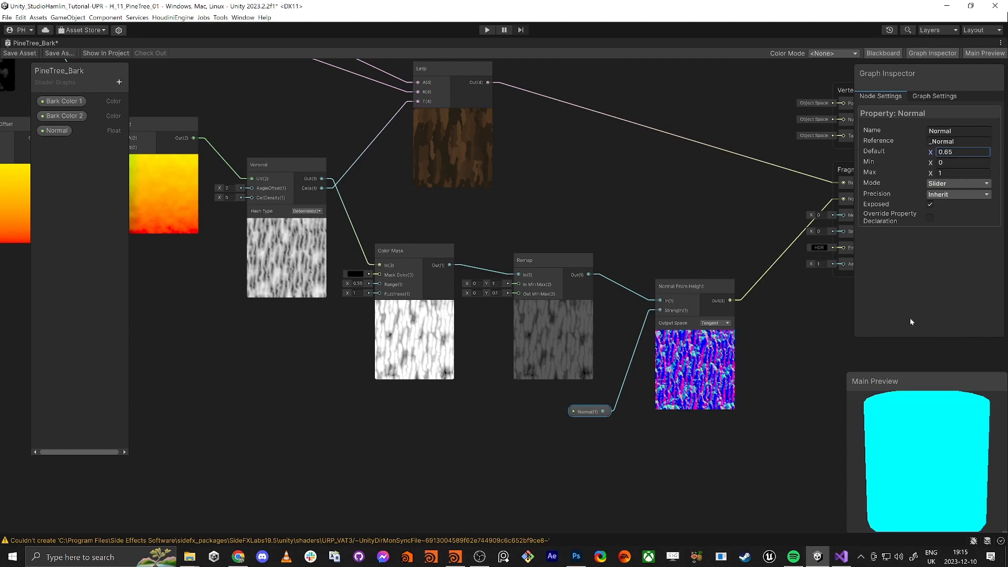
left_click_drag(922, 475, 890, 473)
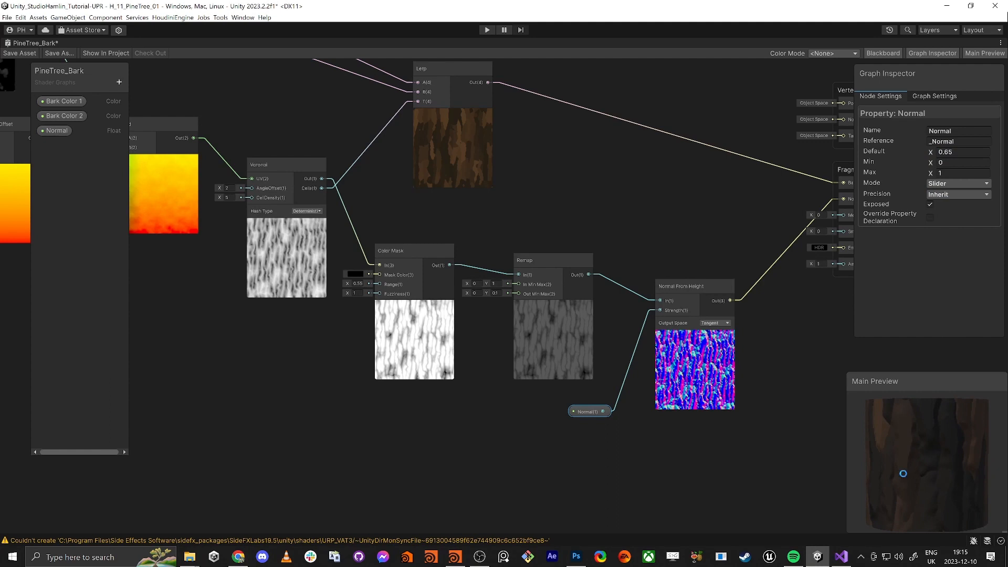
key("ctrl+s")
Step: Restore the full editor layout and inspect the updated bark on the tree trunk in the scene
left_click(258, 101)
key("shift+space")
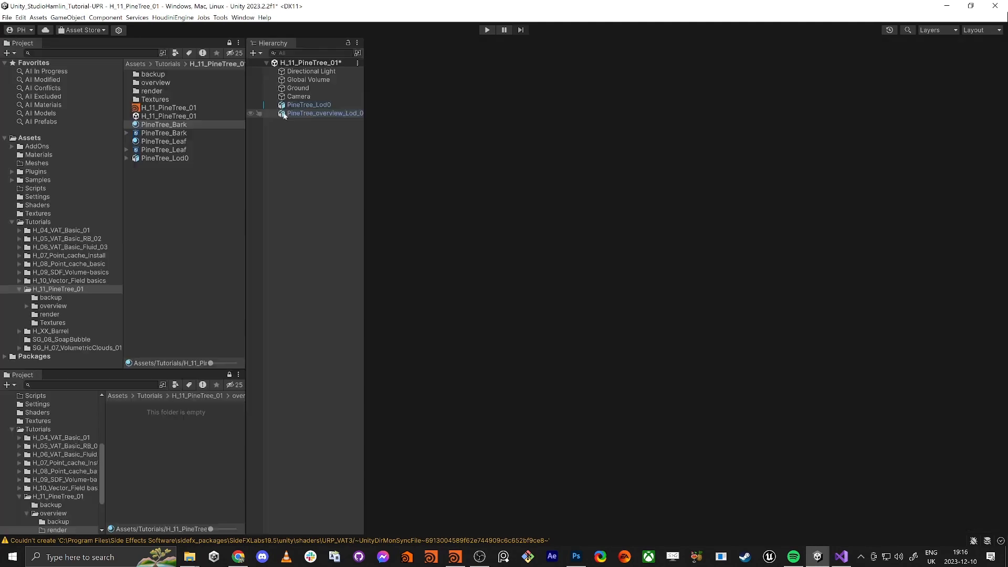
left_click(386, 44)
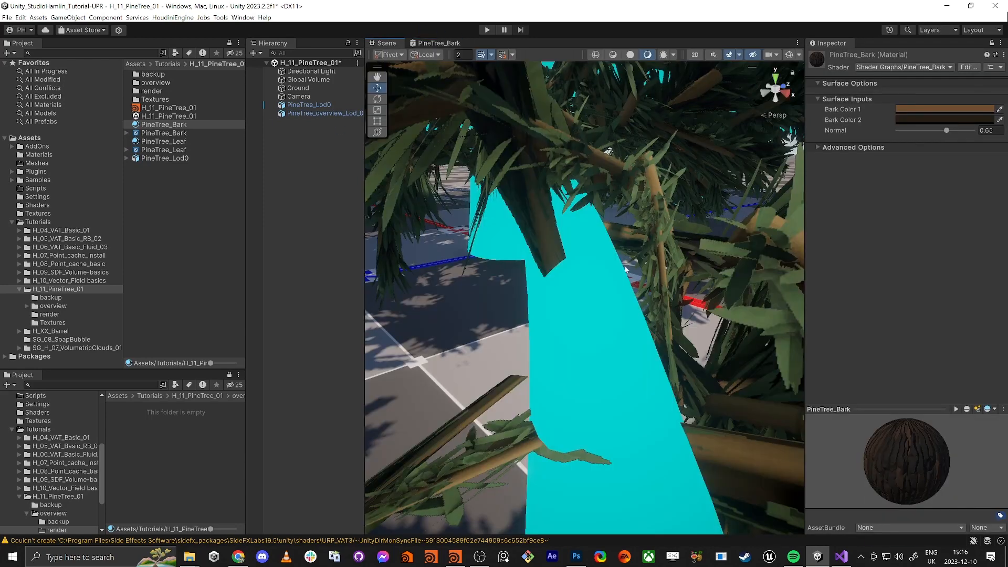
right_click_drag(626, 269, 623, 292)
key("shift+space")
key("shift+space")
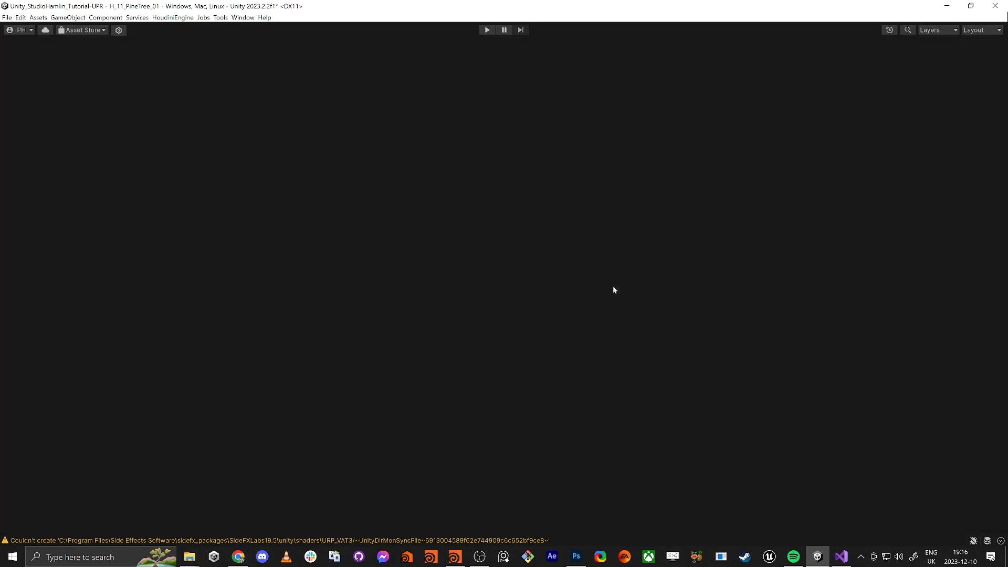
Step: Return to the maximized PineTree_Bark graph and examine the blended bark colours in the Lerp node's preview
left_click(446, 45)
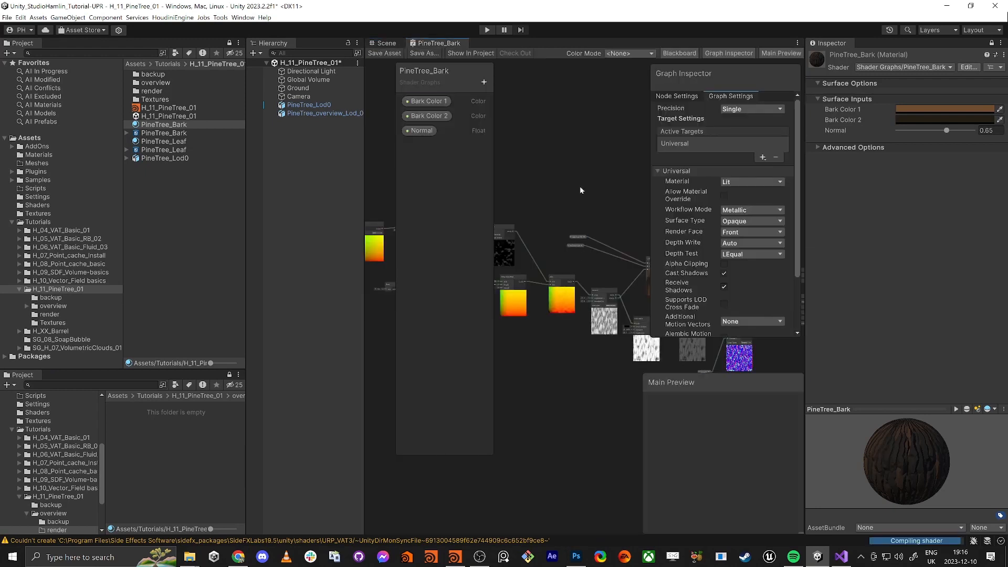
key("shift+space")
scroll(577, 364, "up", 5)
scroll(495, 278, "up", 3)
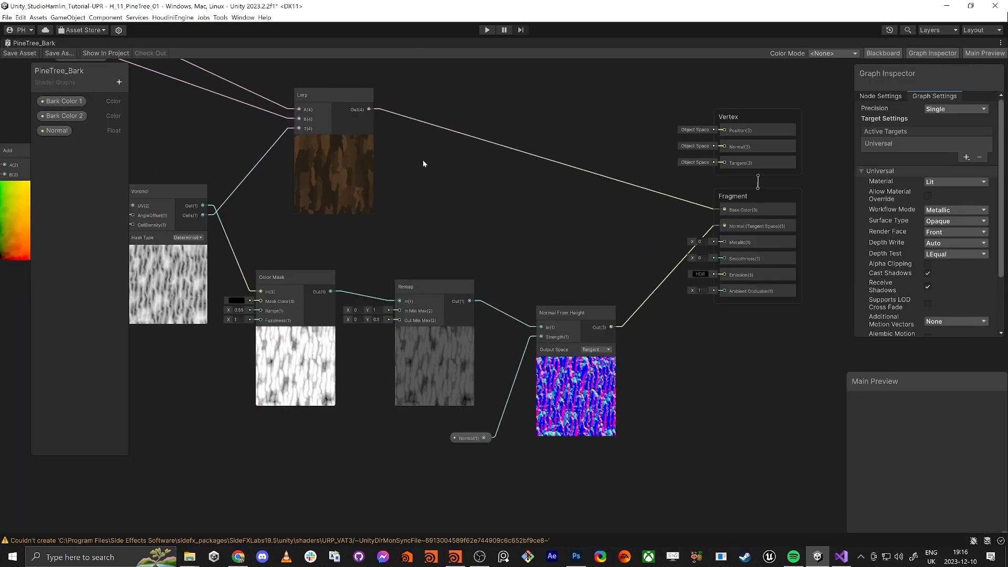
middle_click_drag(423, 160, 517, 328)
scroll(516, 325, "down", 1)
scroll(590, 377, "down", 1)
middle_click_drag(590, 380, 590, 365)
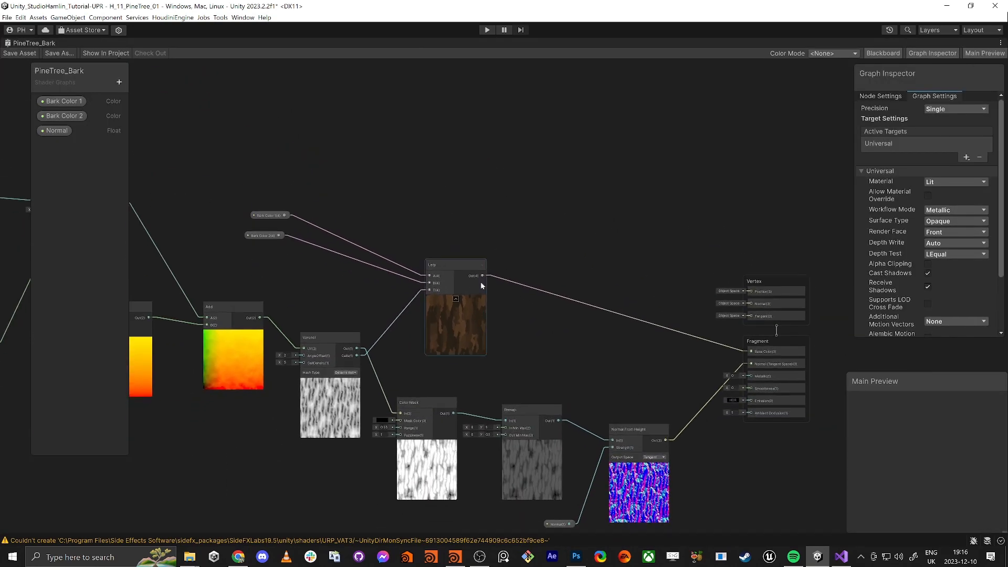
scroll(464, 321, "up", 10)
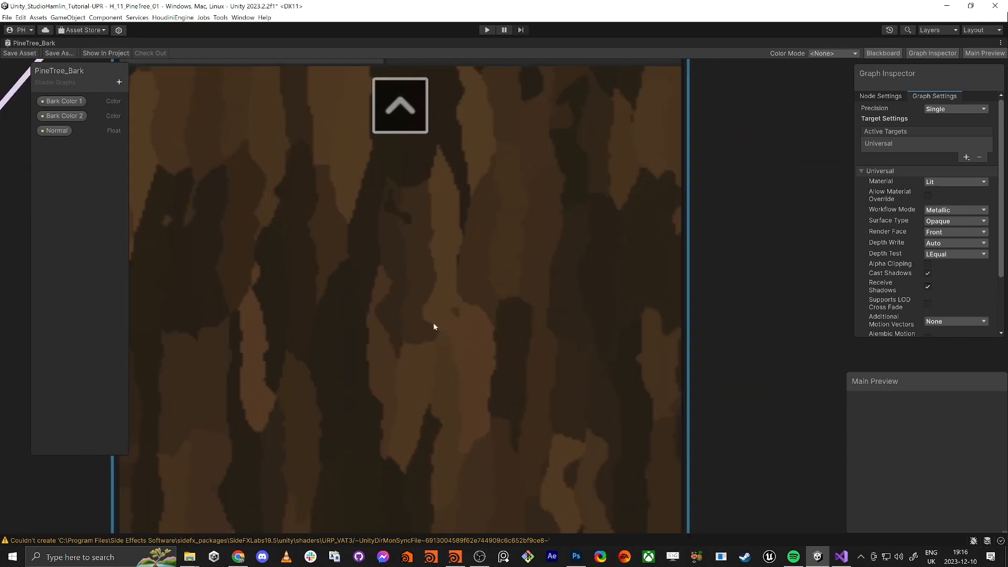
scroll(415, 295, "down", 8)
scroll(581, 201, "up", 2)
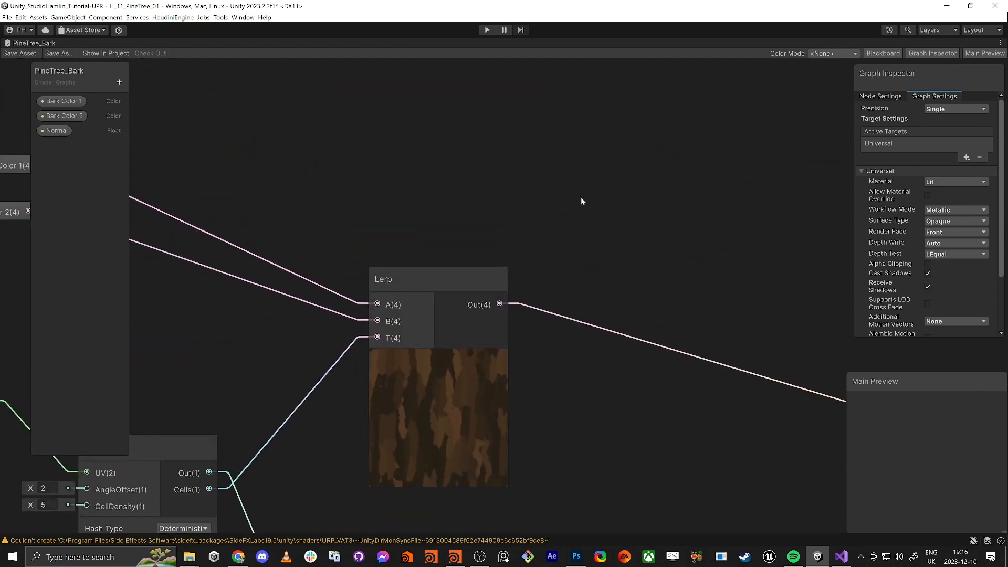
Step: Create a Simple Noise node and place it above the Lerp node
scroll(580, 201, "down", 5)
key("space")
type("s")
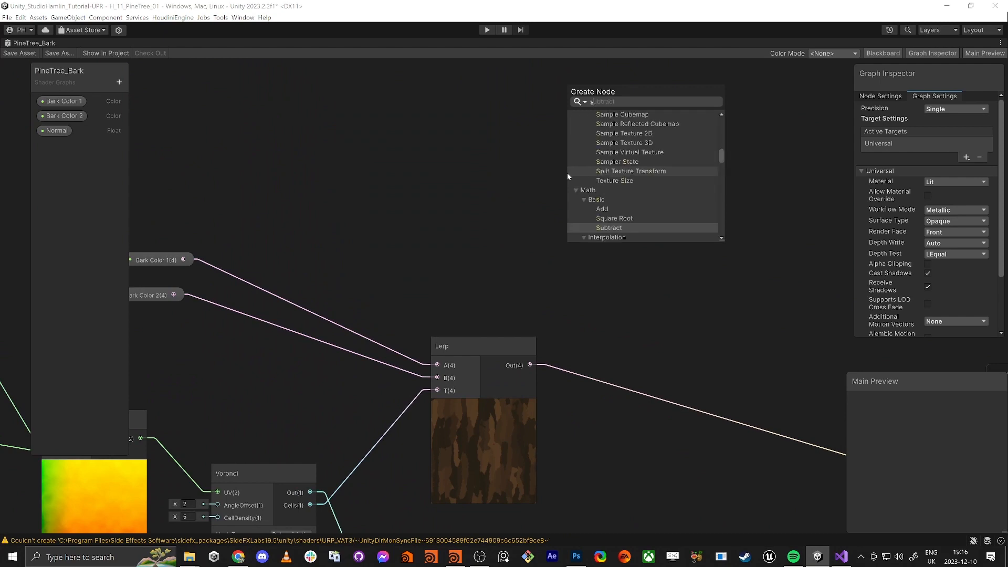
type("imple")
key("Return")
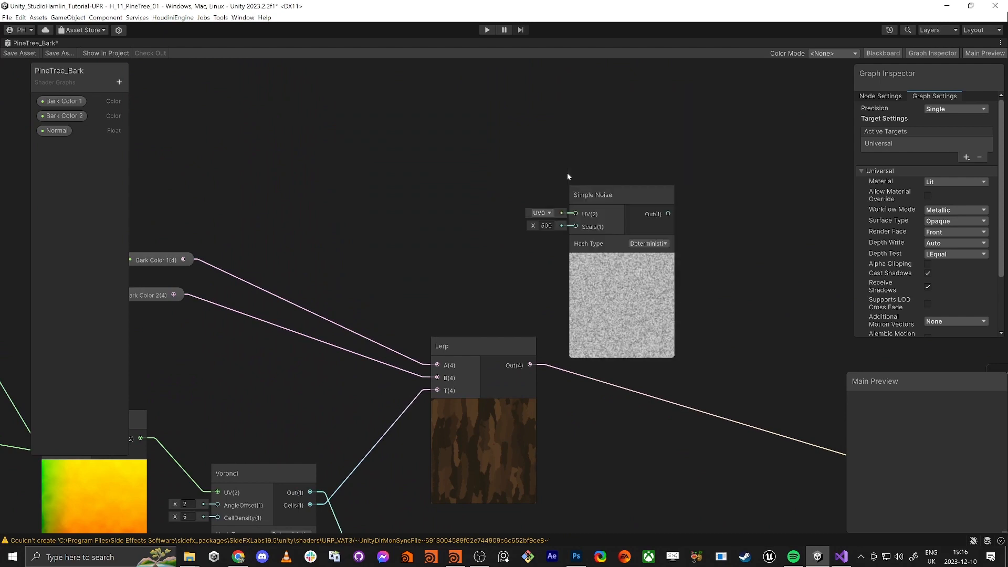
left_click_drag(594, 201, 502, 125)
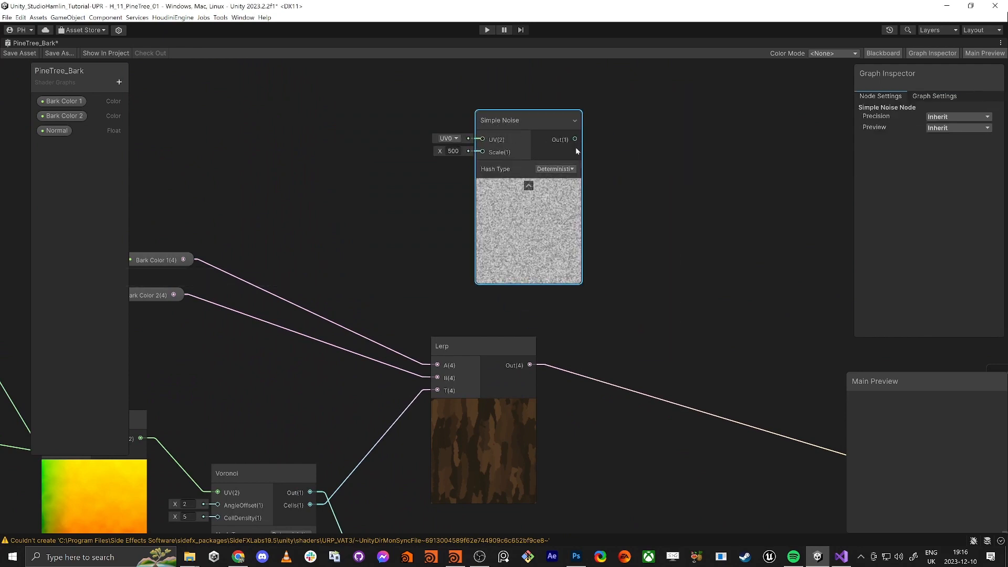
Step: Create a Remap node fed through its In port by the Simple Noise node's output
left_click_drag(575, 139, 644, 157)
type("remap")
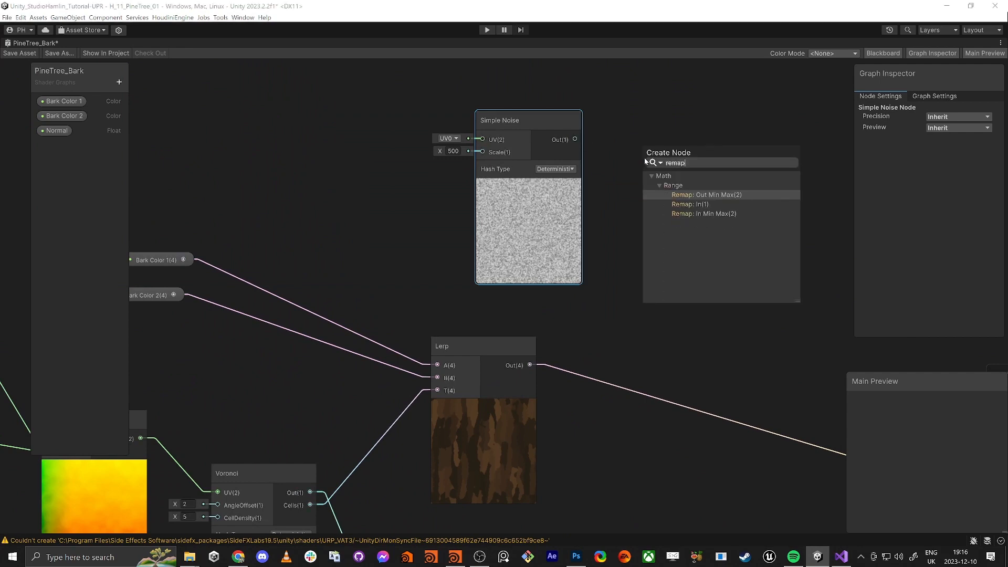
key("Down")
key("Return")
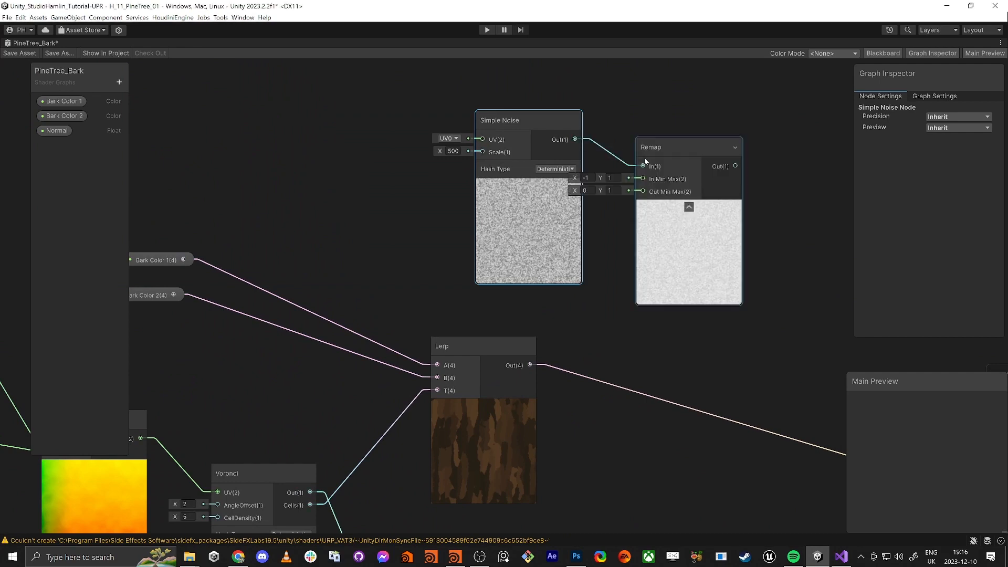
Step: Set the Remap node's In Min Max X value to 0 and move the node farther from Simple Noise
left_click(585, 177)
type("0")
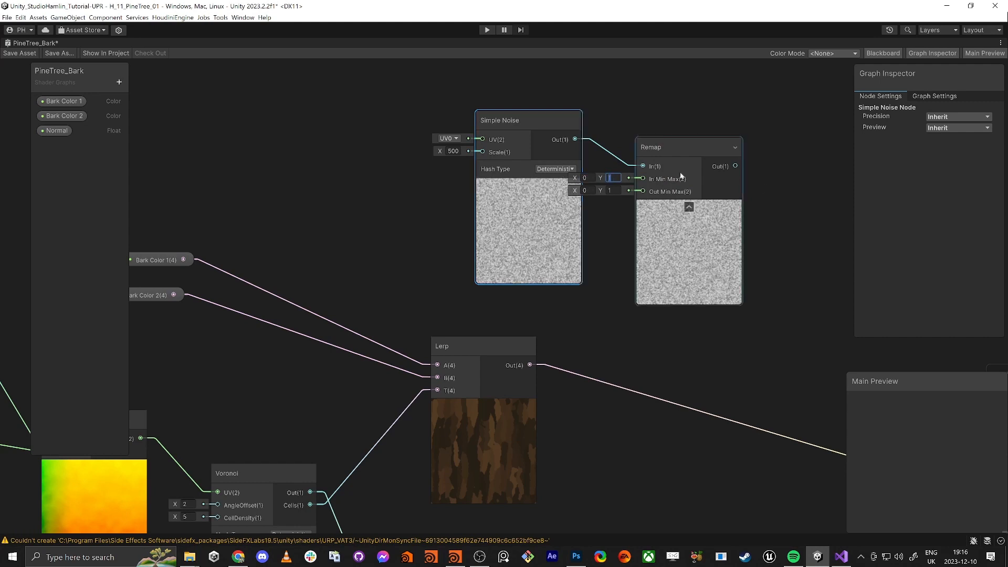
left_click_drag(696, 147, 764, 193)
left_click(679, 267)
middle_click_drag(648, 262, 607, 237)
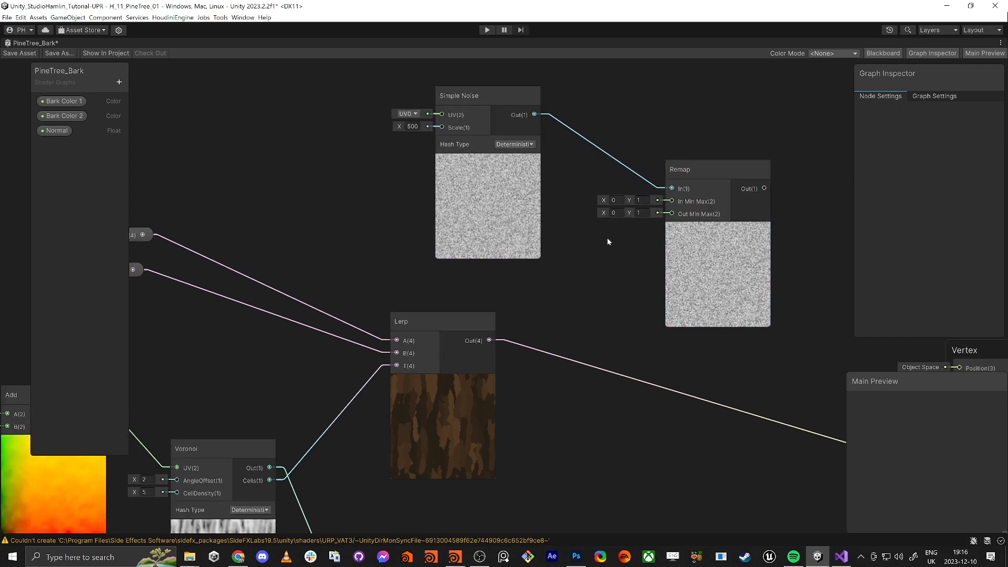
Step: Create a Multiply node and place it below the noise Remap node
middle_click_drag(604, 287, 533, 265)
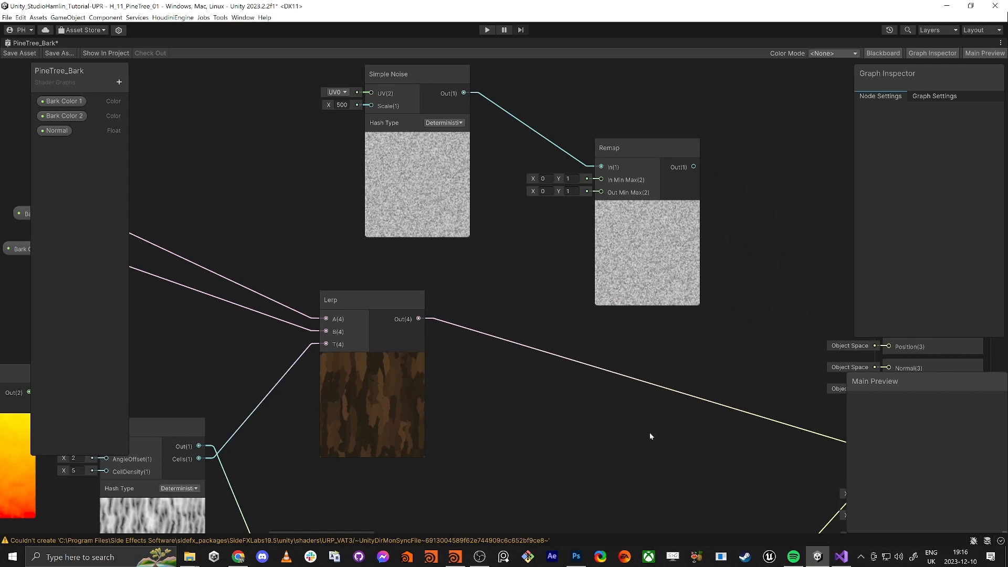
key("space")
type("mult")
key("Return")
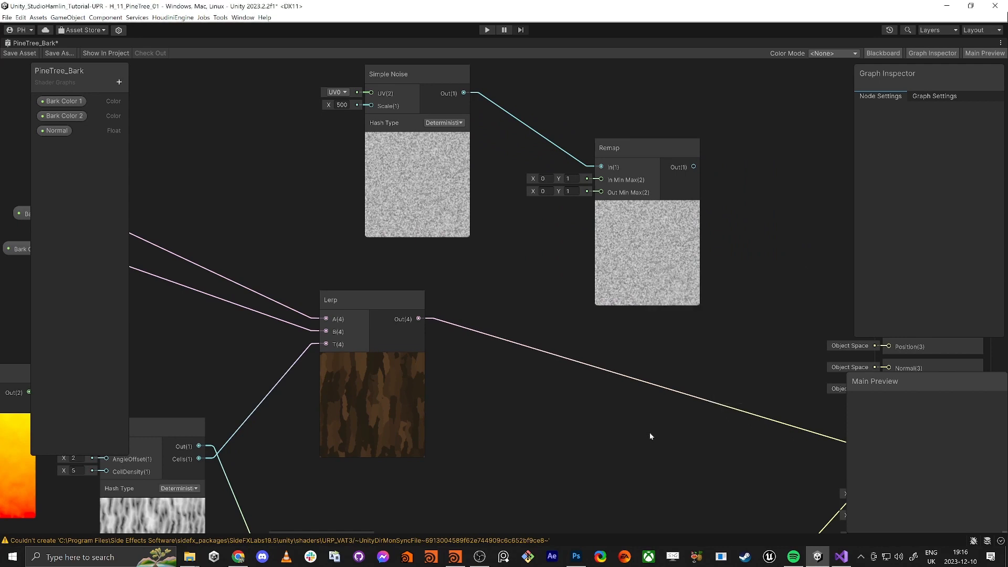
left_click_drag(700, 453, 698, 337)
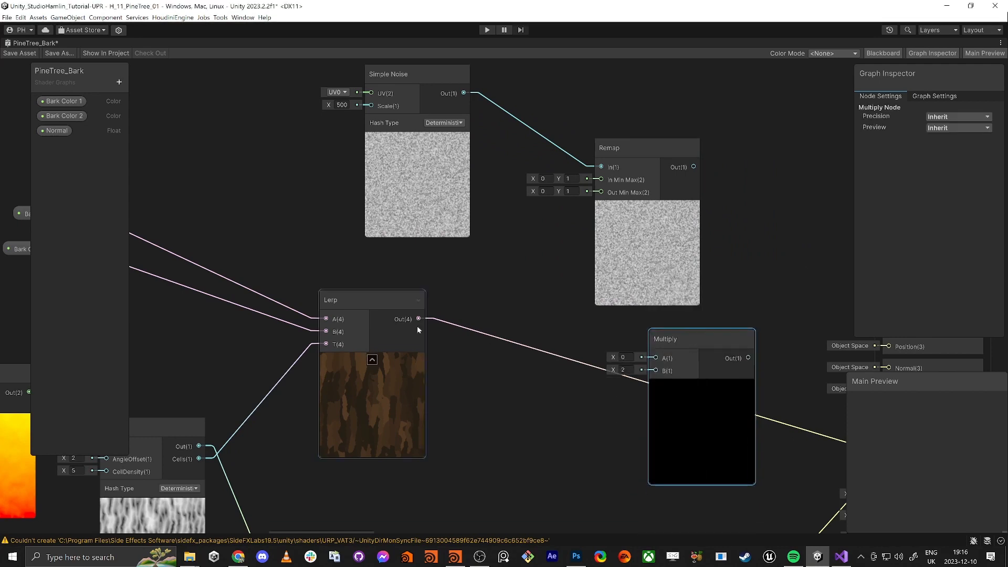
Step: Wire the noise Remap output into Multiply's A, the Lerp output into B, and the product into the Fragment's Base Color
left_click_drag(418, 319, 693, 167)
middle_click_drag(745, 367, 608, 282)
left_click_drag(611, 271, 751, 366)
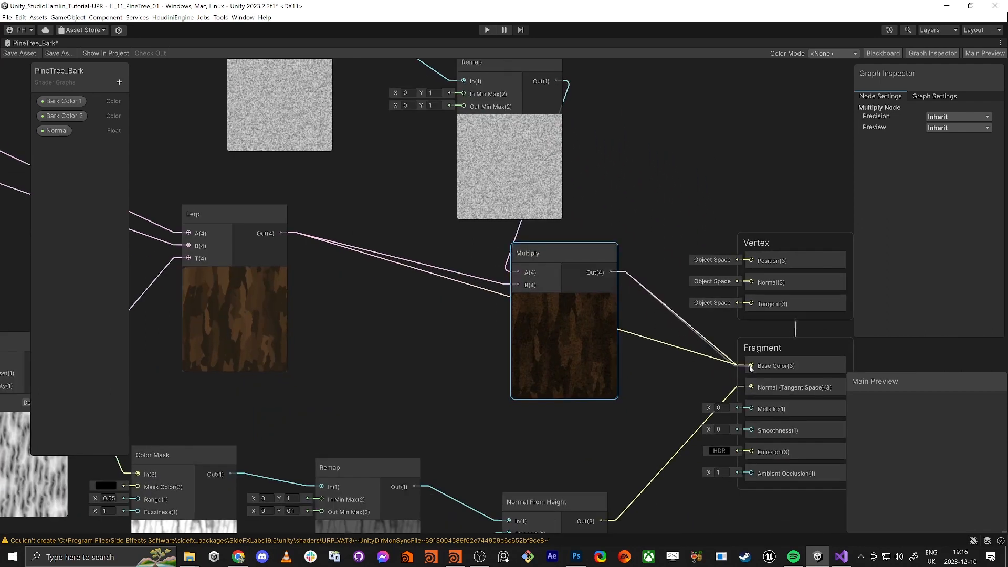
Step: Inspect the Multiply preview up close and raise the noise Remap's Out Min Max X value to 0.52
scroll(572, 341, "up", 10)
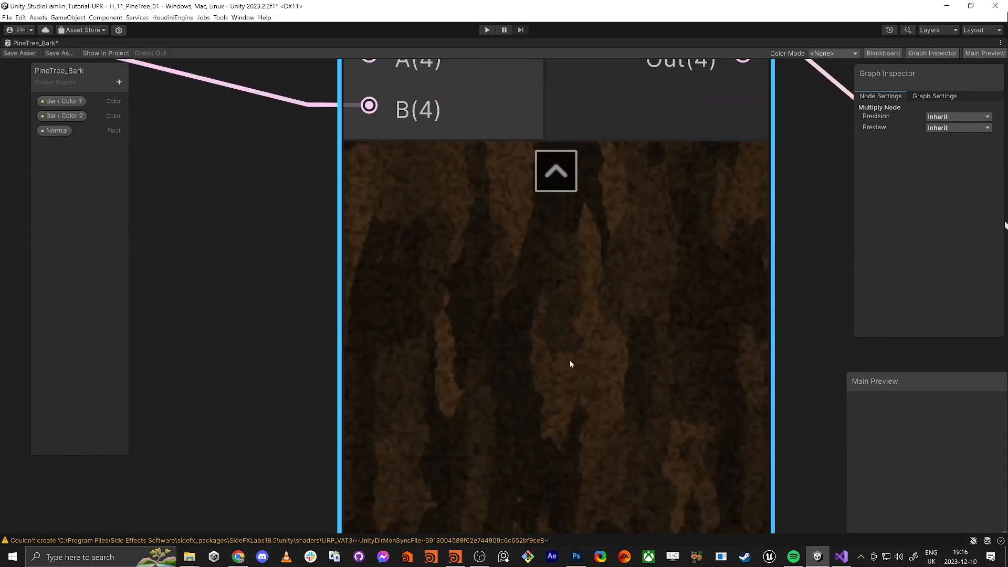
scroll(570, 361, "down", 8)
middle_click_drag(508, 315, 589, 406)
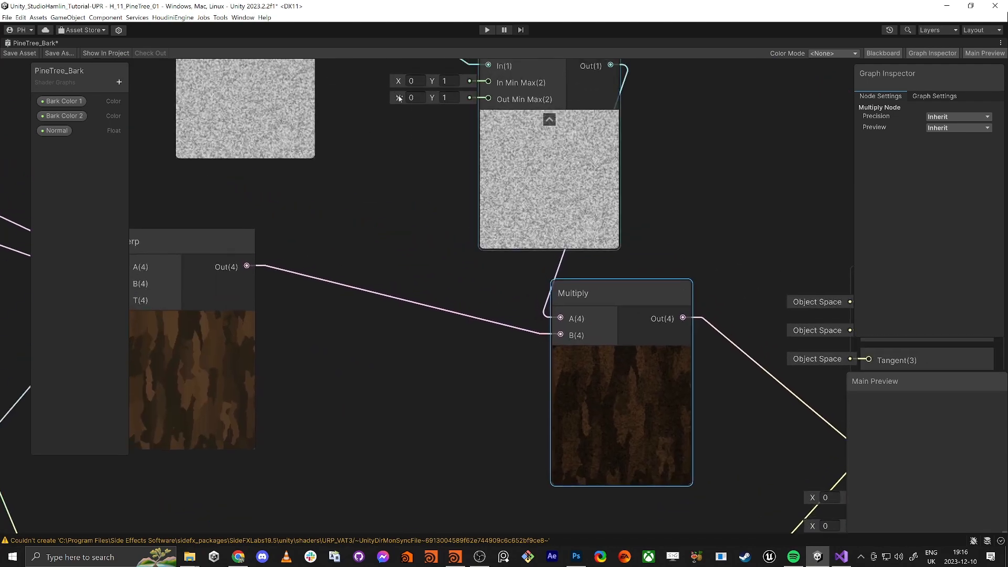
mouse_move(399, 98)
left_mouse_down()
mouse_move(423, 99)
mouse_move(412, 100)
left_mouse_up()
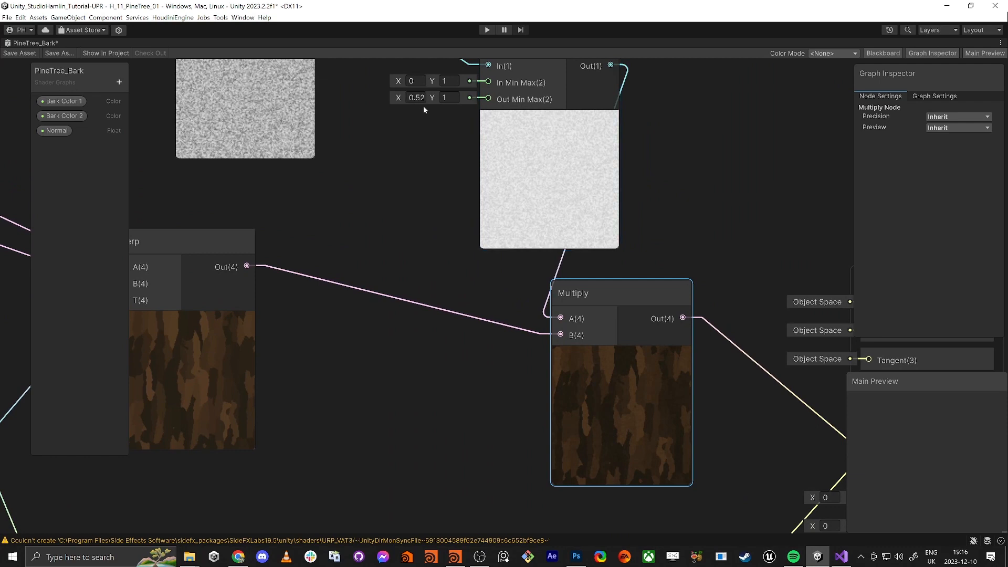
Step: Tidy the layout of the Simple Noise, Remap, Multiply and Lerp nodes around the bark colour chain
middle_click_drag(423, 106, 498, 223)
scroll(477, 212, "down", 6)
left_click_drag(530, 161, 514, 133)
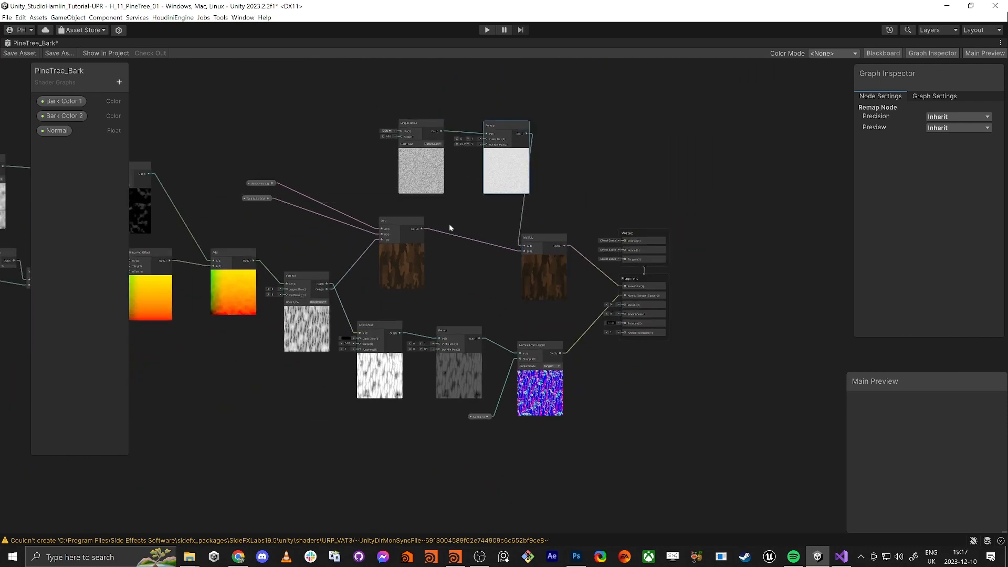
left_click_drag(540, 238, 528, 223)
left_click_drag(489, 319, 587, 145)
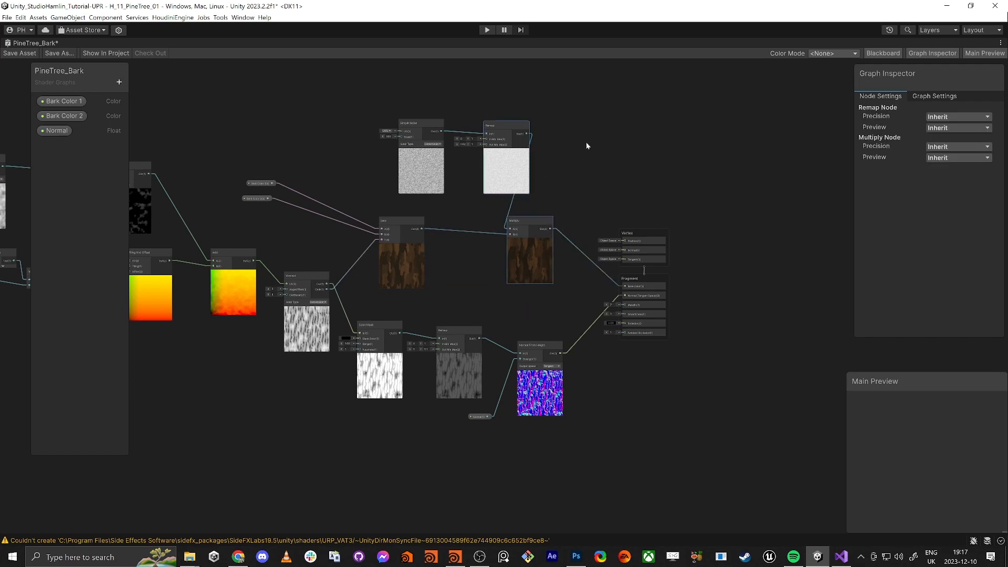
left_click_drag(351, 94, 458, 157, "ctrl")
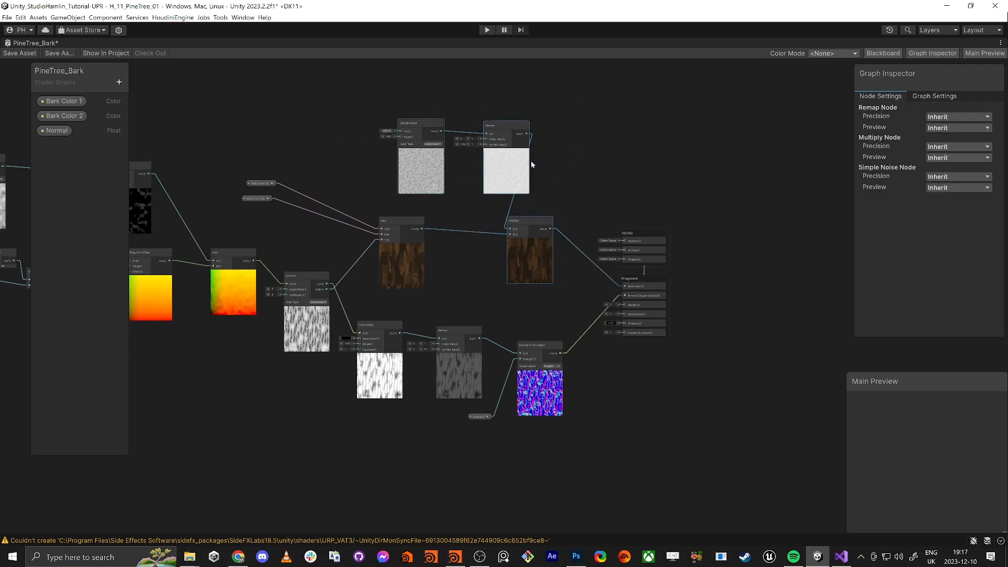
left_click_drag(507, 125, 511, 127)
scroll(632, 266, "up", 5)
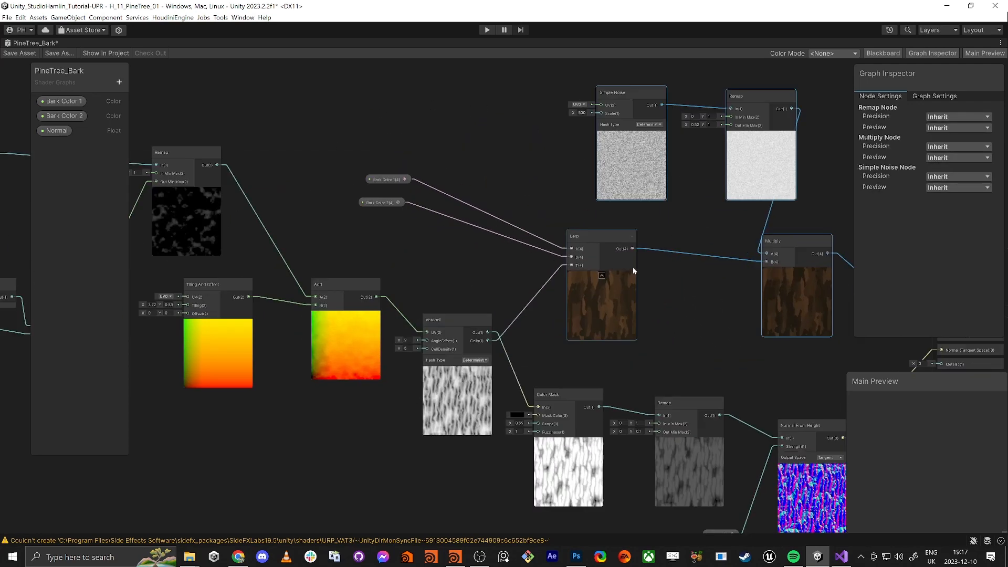
left_click(605, 223)
left_click_drag(605, 223, 599, 232)
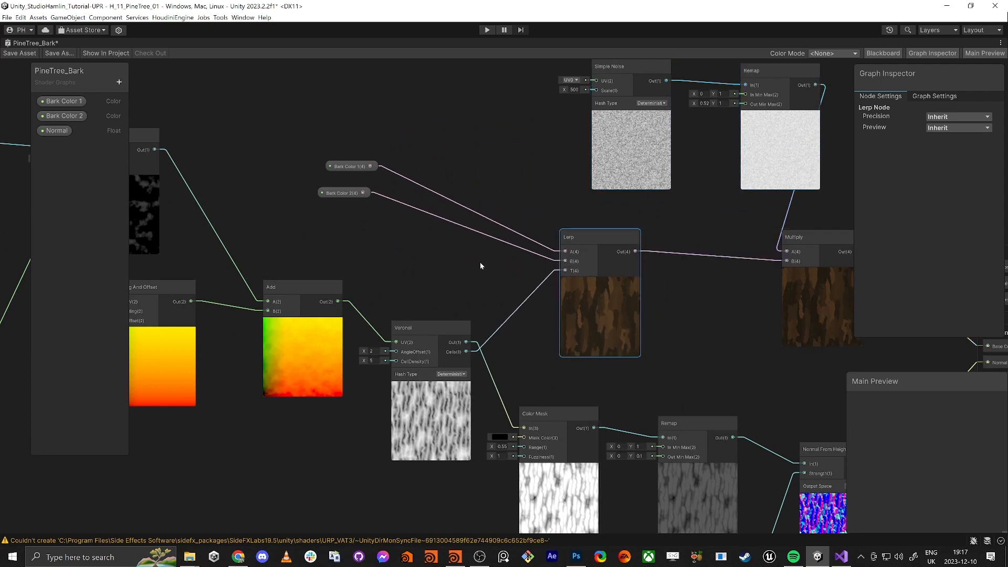
Step: Review the finished bark graph from the UV distortion nodes through Voronoi and Normal From Height to the Fragment outputs
middle_click_drag(480, 262, 643, 241)
left_click_drag(601, 308, 603, 302)
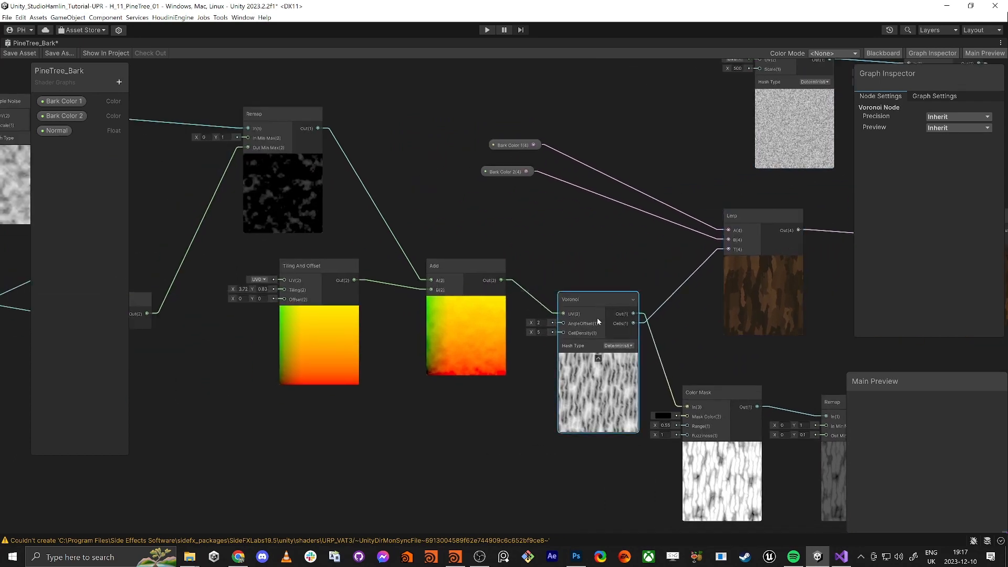
scroll(588, 374, "up", 5)
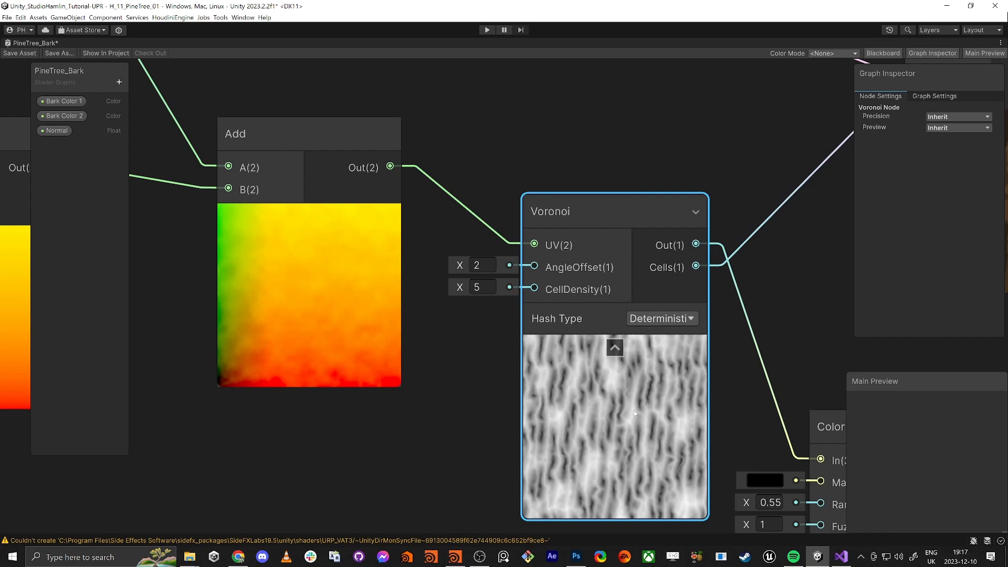
scroll(637, 420, "down", 4)
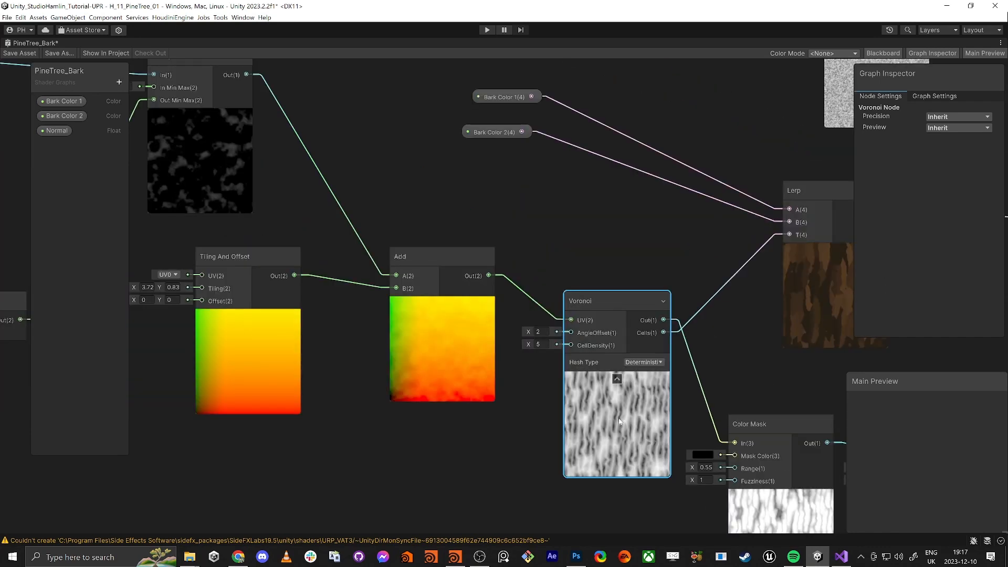
scroll(566, 425, "down", 2)
middle_click_drag(417, 413, 576, 419)
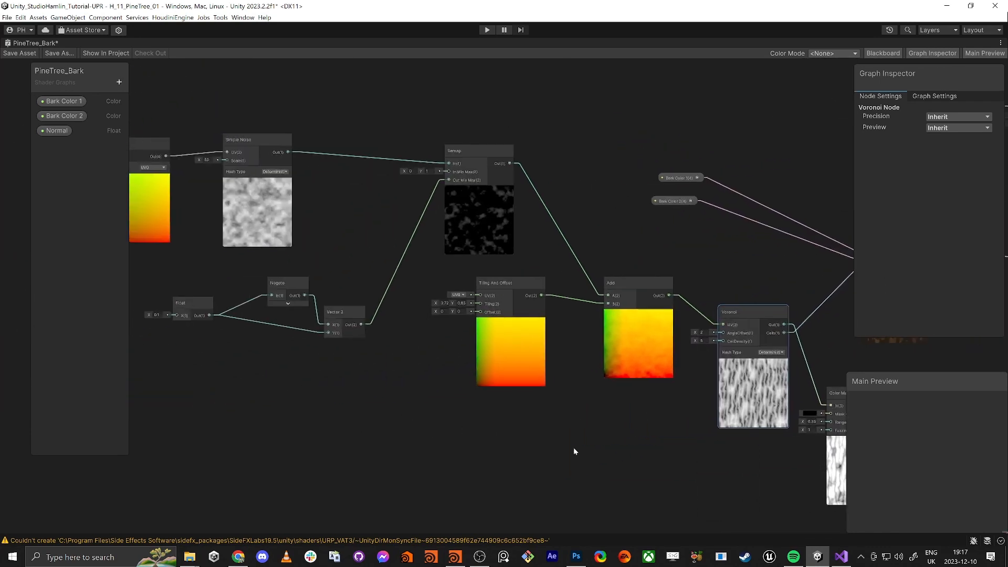
scroll(574, 451, "down", 1)
left_click_drag(158, 132, 607, 402)
left_click_drag(567, 159, 747, 280)
middle_click_drag(732, 314, 325, 199)
left_click_drag(351, 470, 614, 317)
left_click(628, 287)
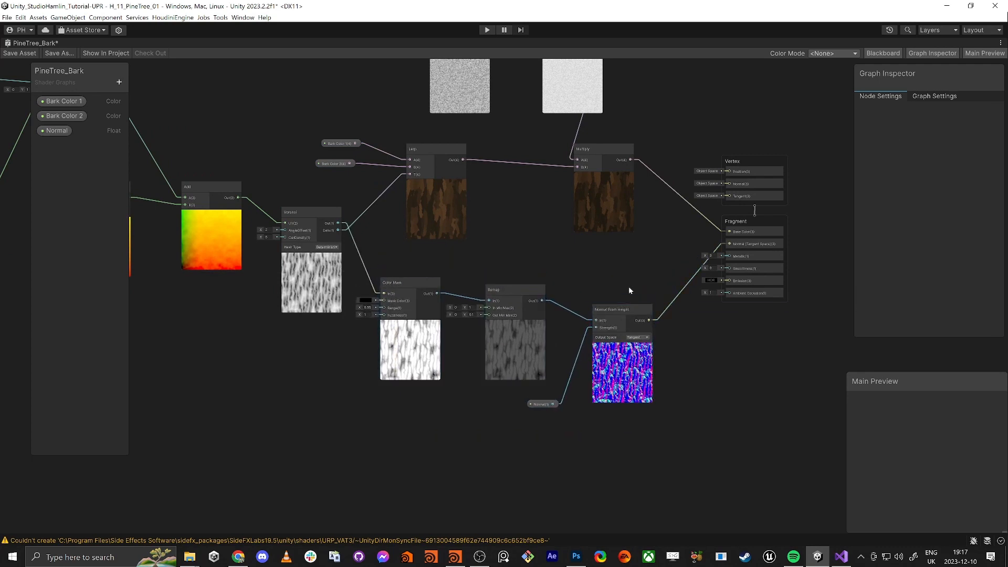
scroll(630, 289, "up", 4)
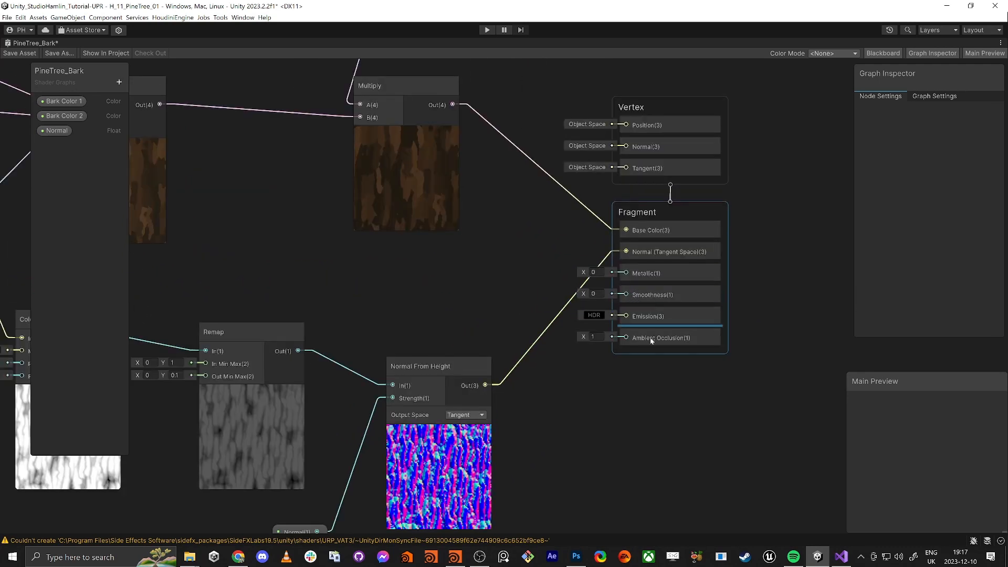
middle_click_drag(343, 289, 398, 292)
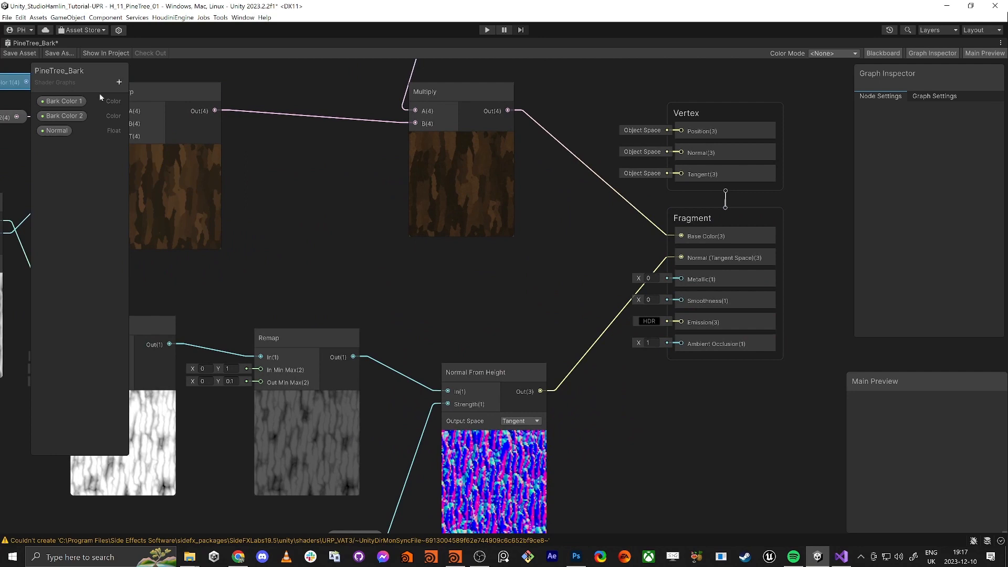
Step: Save the shader graph, return to the scene view and lower the PineTree_Bark material's Normal to 0.063
left_click(19, 53)
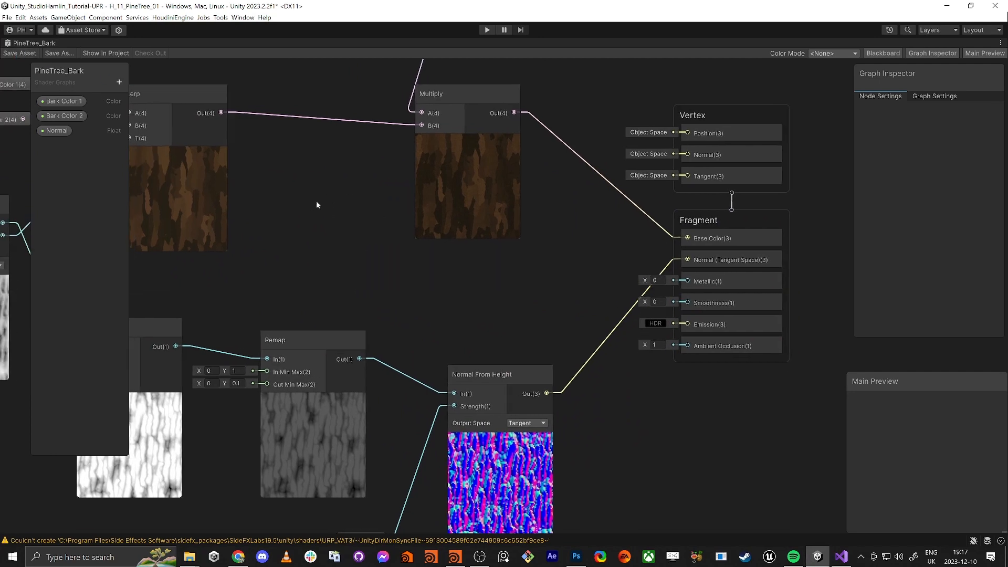
key("shift+space")
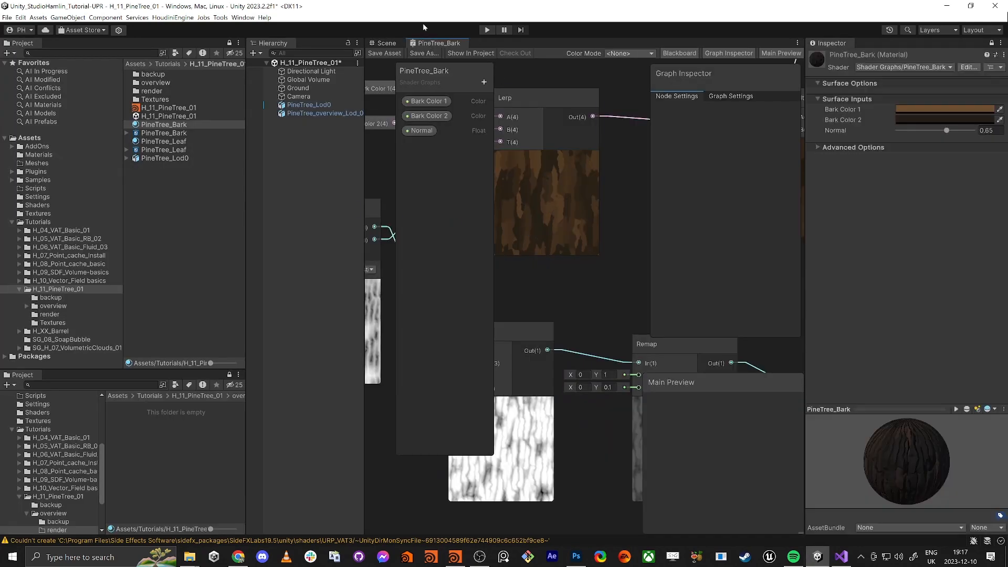
left_click(388, 43)
mouse_move(578, 340)
right_mouse_down()
mouse_move(586, 359)
mouse_move(572, 358)
right_mouse_up()
left_click_drag(944, 131, 902, 132)
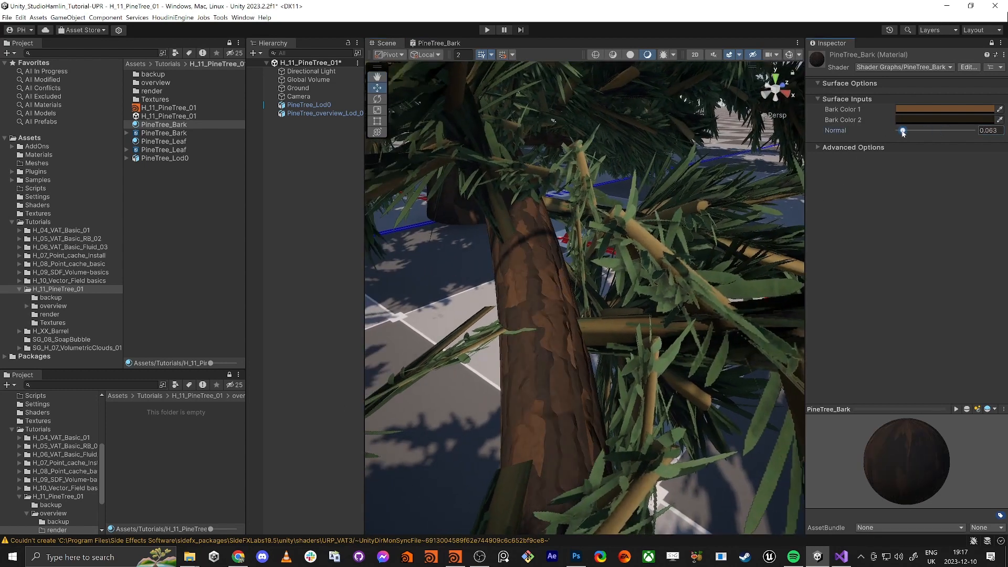
Step: Delete the white overview pine tree from the scene and inspect the remaining tree from several angles in a maximized view
right_click_drag(529, 334, 612, 252)
key("shift+space")
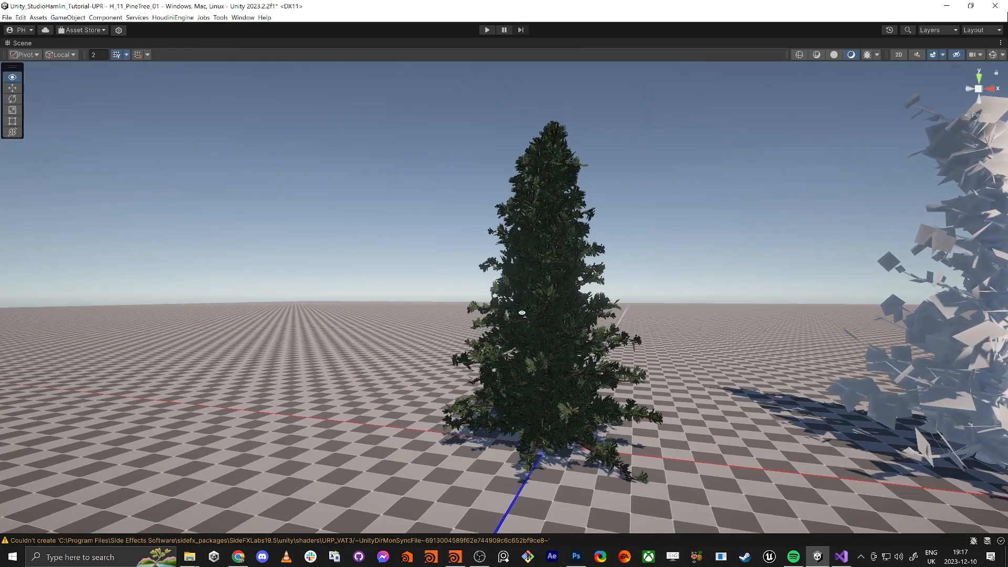
right_click_drag(522, 313, 546, 314)
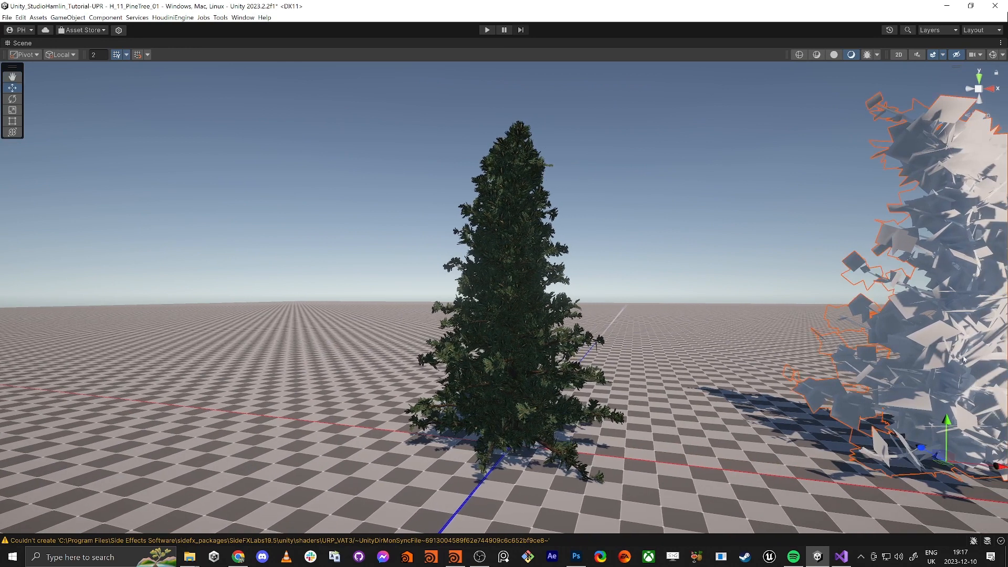
left_click_drag(648, 390, 632, 402, "alt")
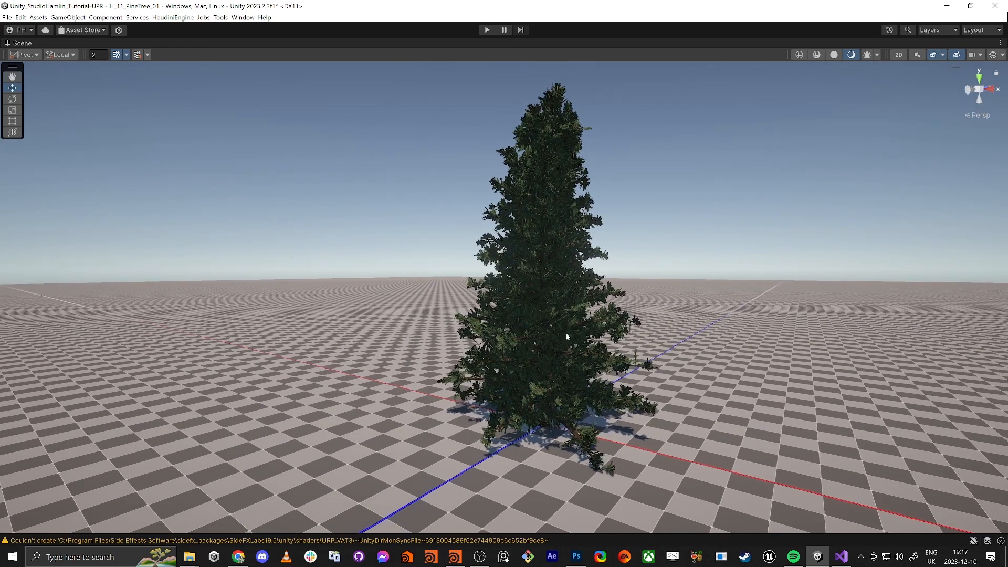
left_click_drag(567, 335, 594, 342, "alt")
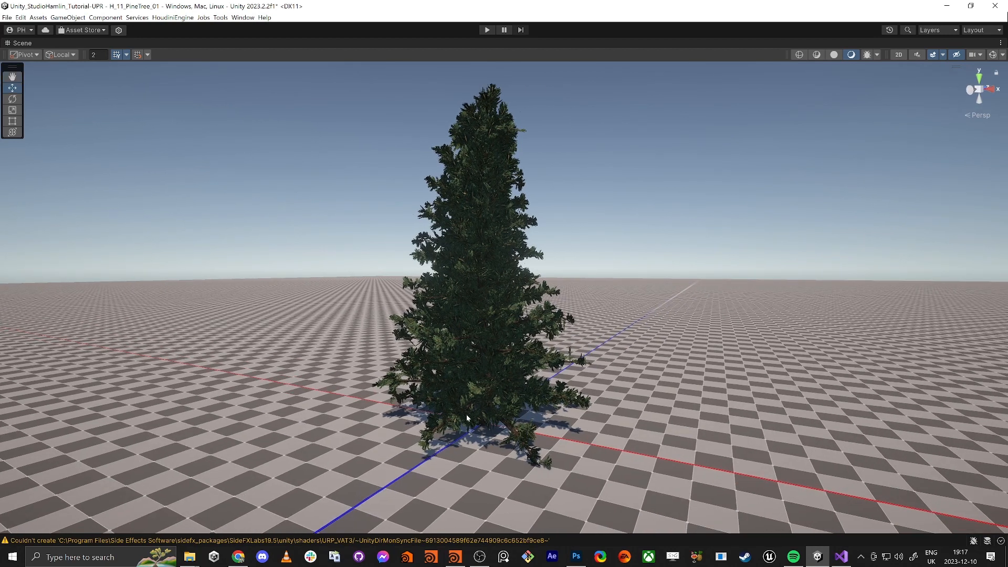
key("shift+space")
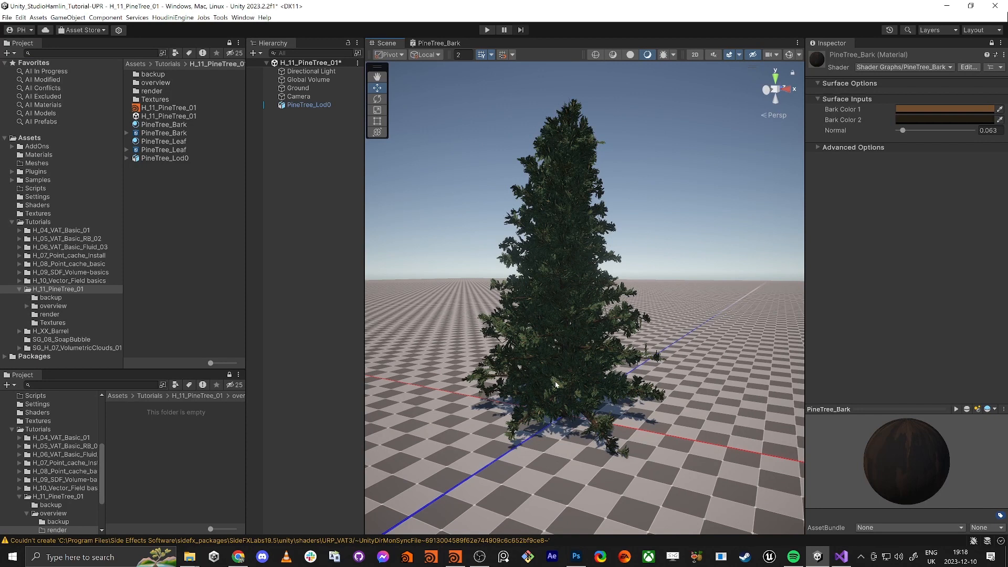
Step: Switch to Houdini and move the transform1 and rop_fbx1 nodes aside beneath tree_leaf_generator1 to make room for another branch
key("alt+Tab")
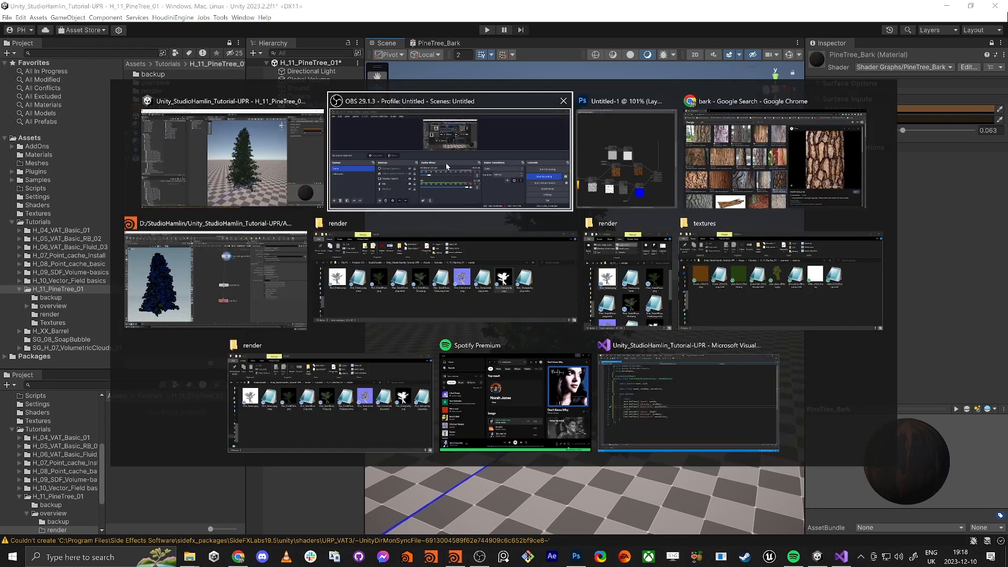
left_click(262, 290)
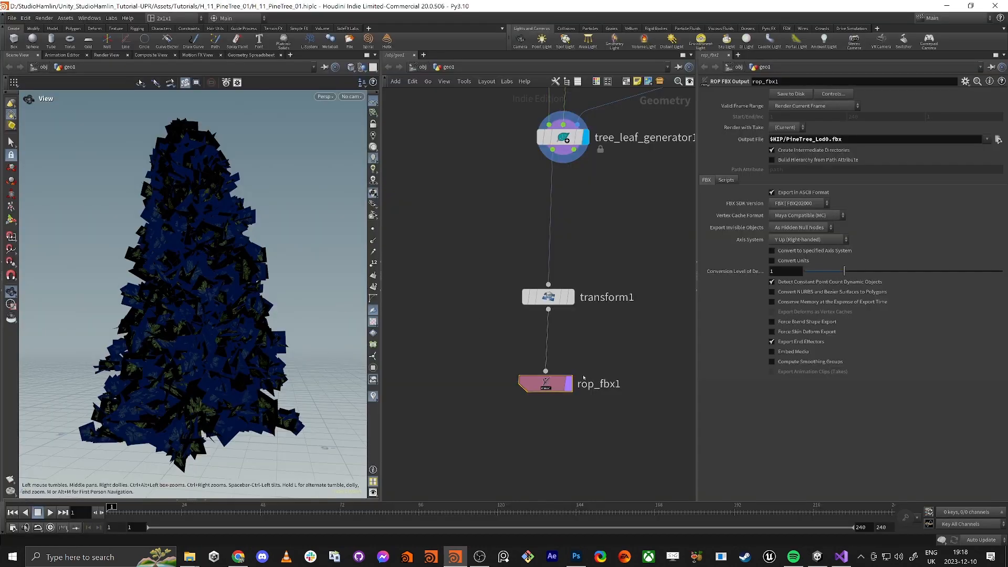
scroll(584, 378, "down", 2)
left_click_drag(479, 379, 535, 300)
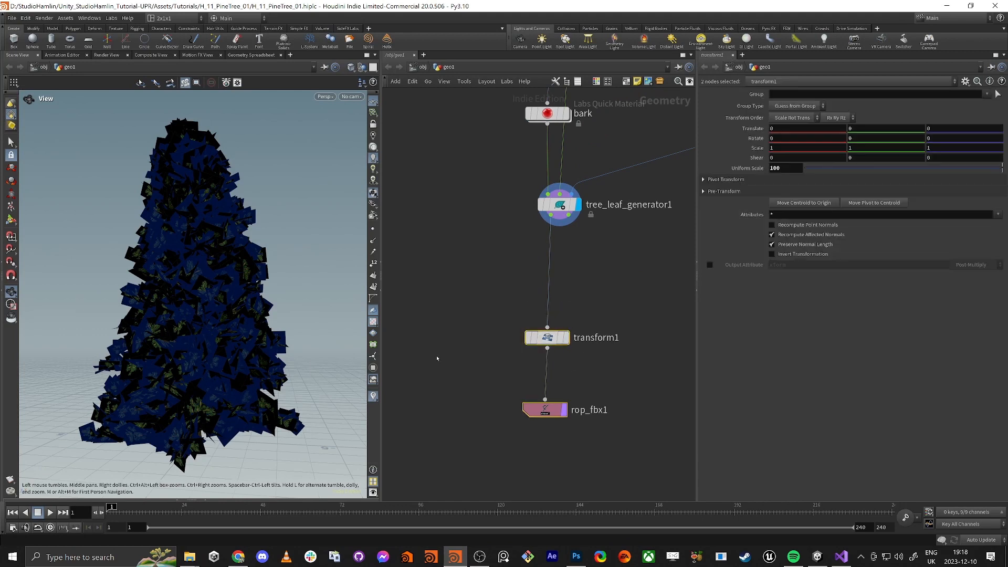
middle_click_drag(439, 360, 409, 269)
left_click_drag(523, 252, 395, 347)
key("ctrl+z")
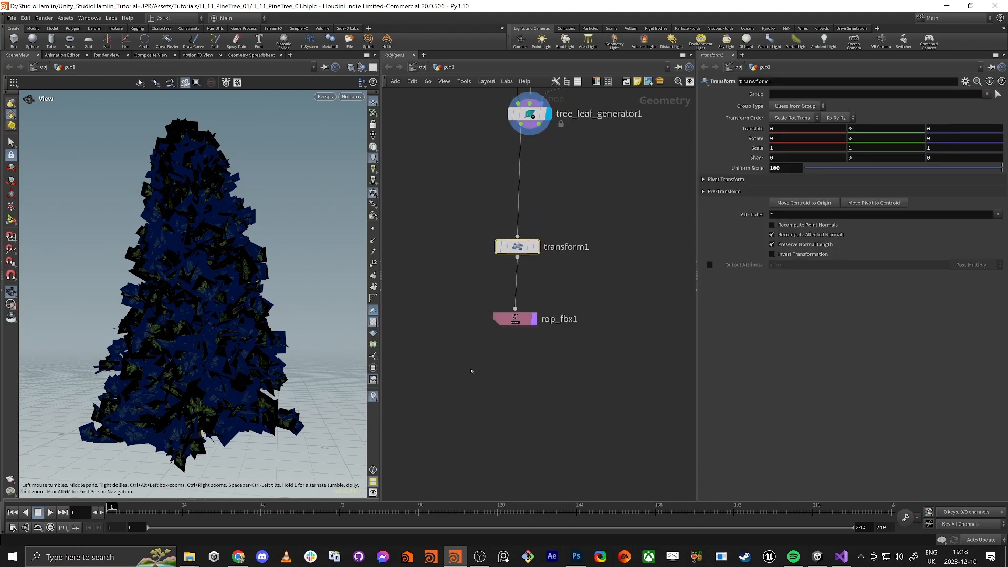
mouse_move(534, 248)
left_mouse_down()
mouse_move(462, 304)
mouse_move(446, 276)
left_mouse_up()
mouse_move(520, 318)
left_mouse_down()
mouse_move(450, 409)
mouse_move(421, 414)
left_mouse_up()
Step: Duplicate transform1 and rop_fbx1 as a second branch from tree_leaf_generator1 and display the duplicated transform's output
left_click_drag(428, 462, 400, 230)
left_click_drag(426, 281, 613, 297, "alt")
left_click(533, 334)
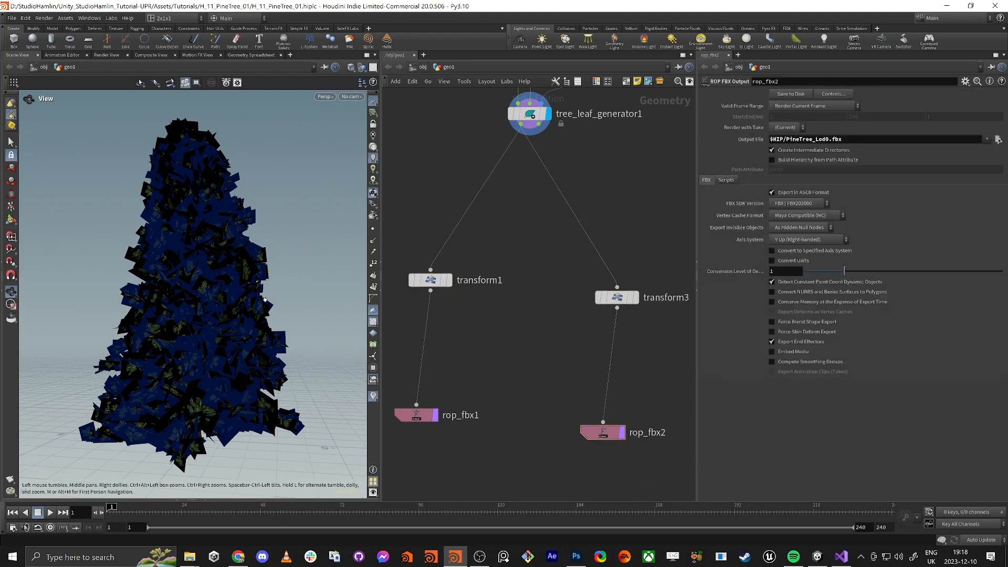
left_click(634, 297)
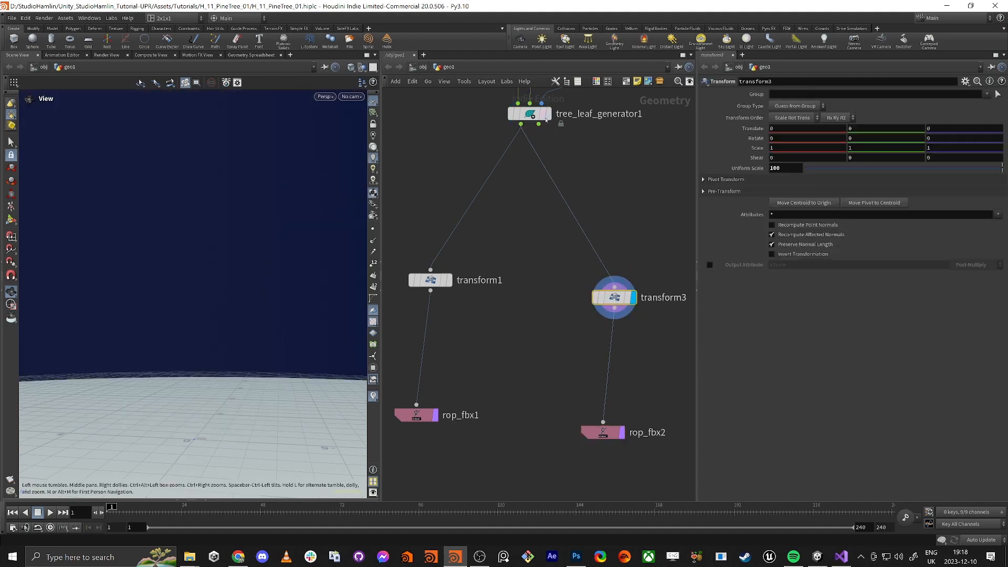
Step: Display tree_leaf_generator1's output and inspect its leaf cards up close and across the whole tree
left_click(547, 116)
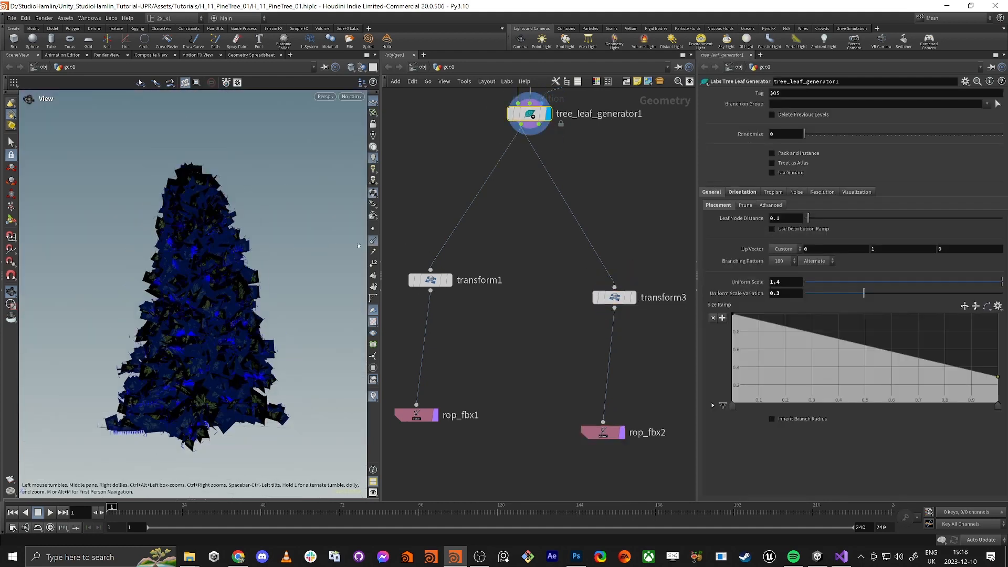
scroll(326, 324, "up", 8)
scroll(180, 319, "up", 8)
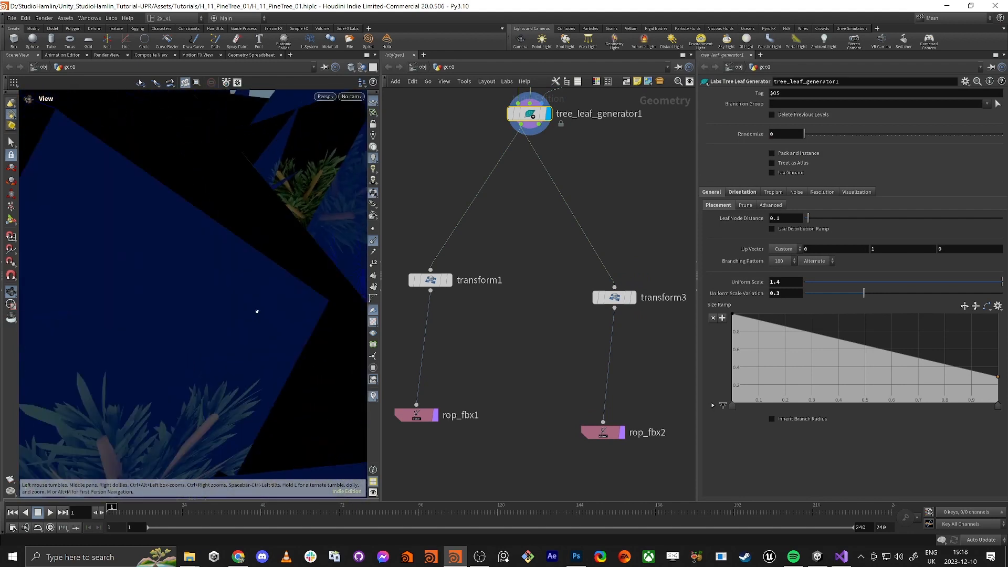
left_click_drag(257, 311, 97, 340)
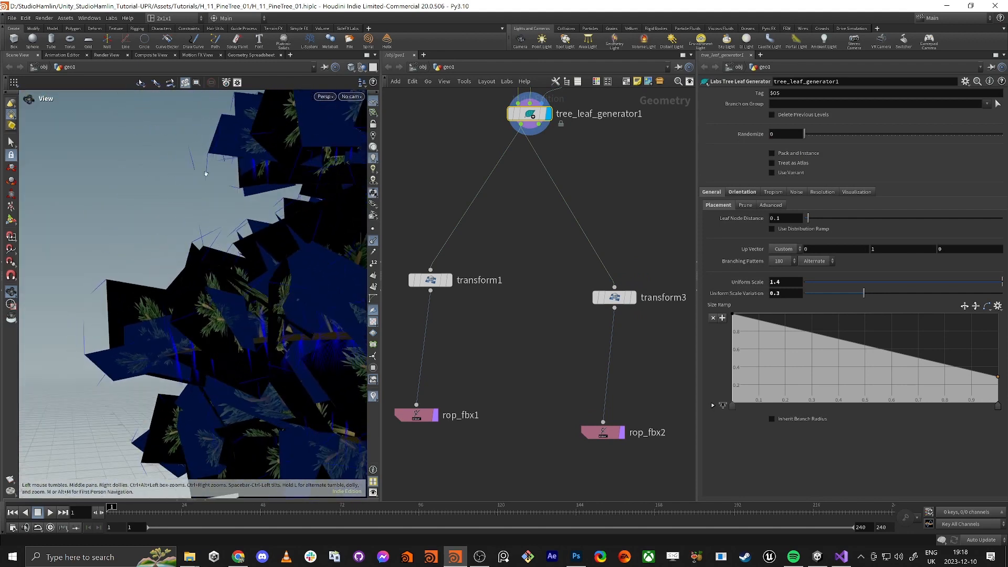
scroll(105, 332, "down", 10)
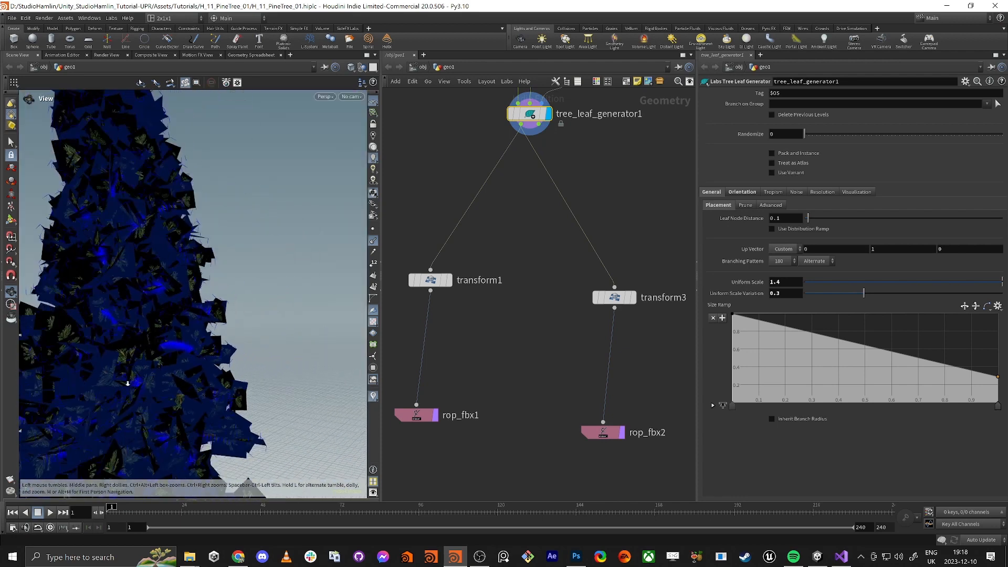
left_click_drag(176, 357, 202, 338)
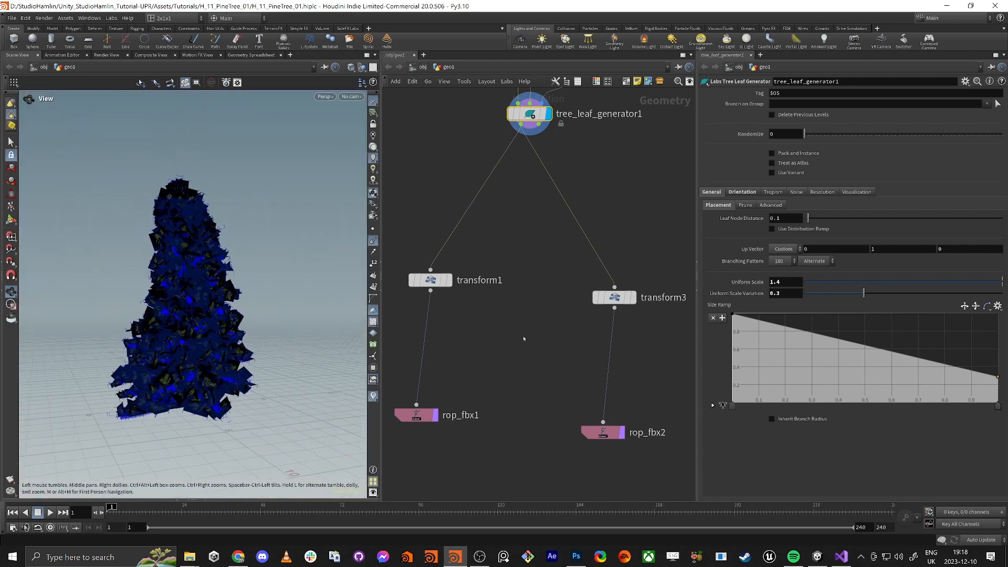
Step: Move transform3 down to sit just above rop_fbx2 and turn on tree_leaf_generator1's template flag
left_click(620, 279)
left_click_drag(615, 297, 604, 388)
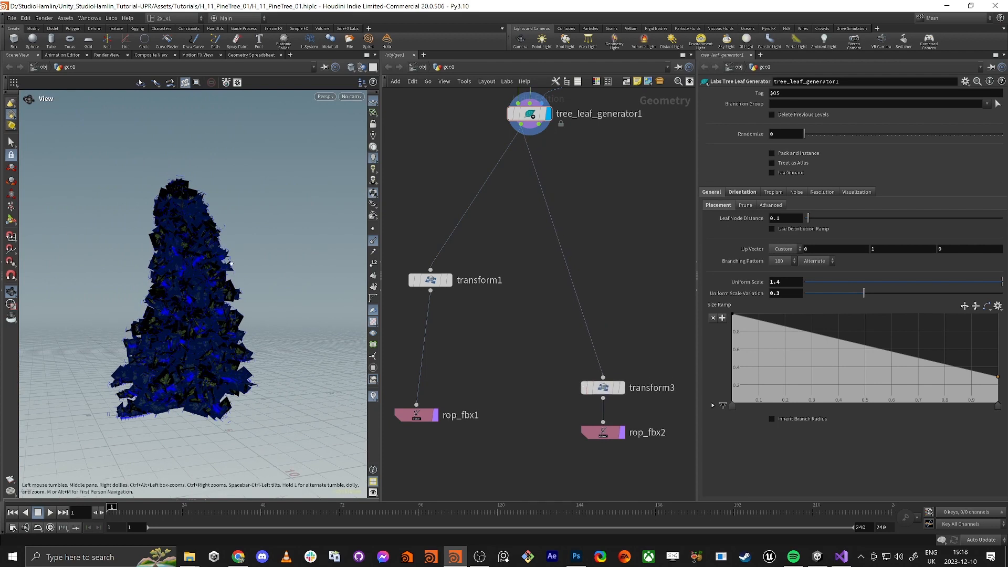
left_click_drag(231, 262, 260, 265)
mouse_move(553, 138)
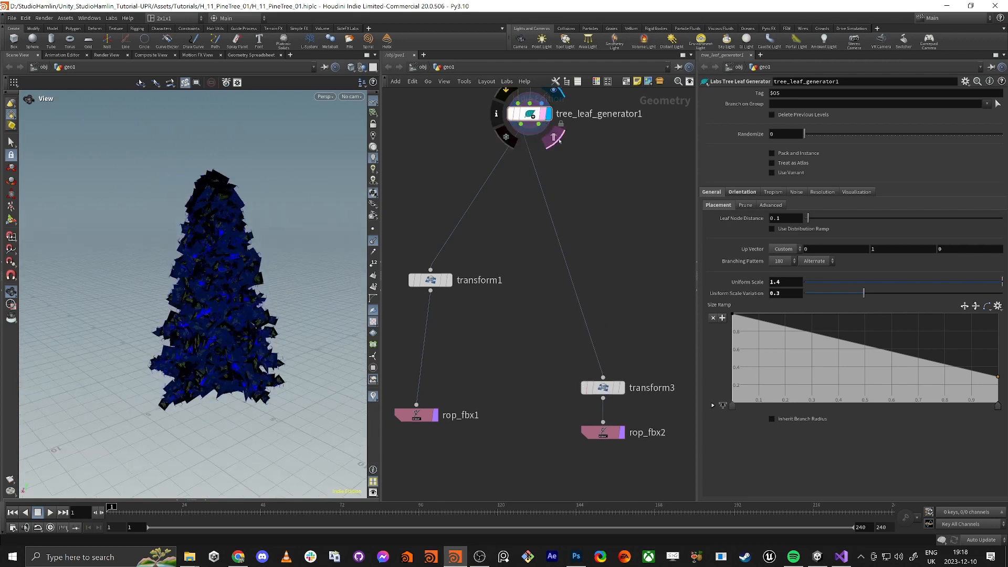
Step: Add a polygon Tube node beside the leaf generator branch and display its output
middle_click_drag(603, 214, 538, 277)
key("Tab")
type("tube")
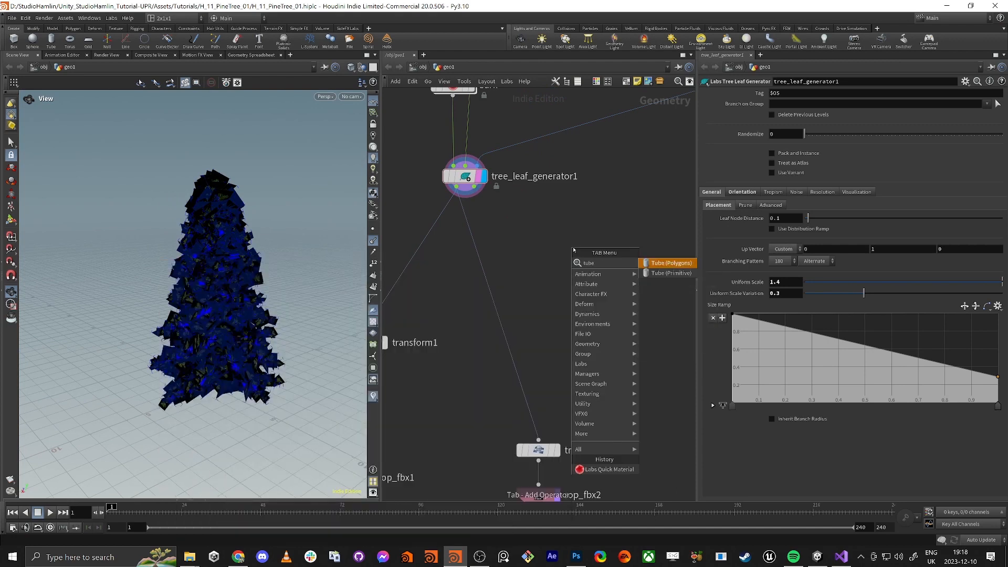
key("Escape")
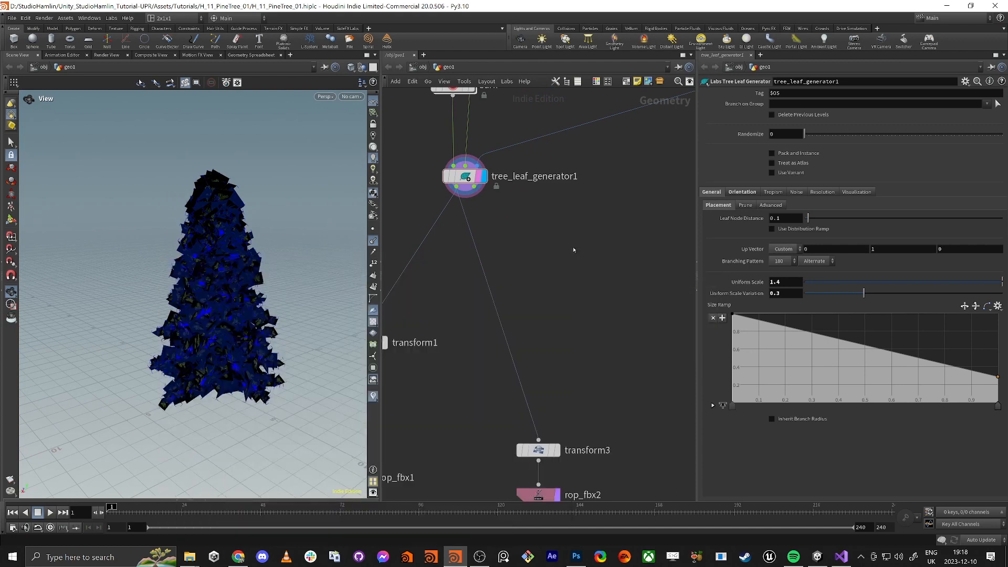
left_click(622, 266)
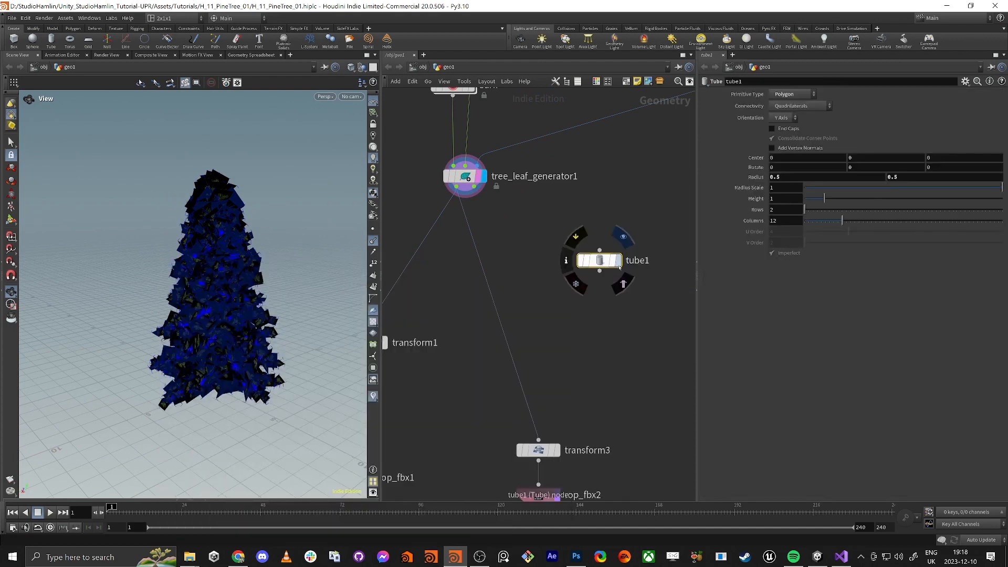
left_click(618, 261)
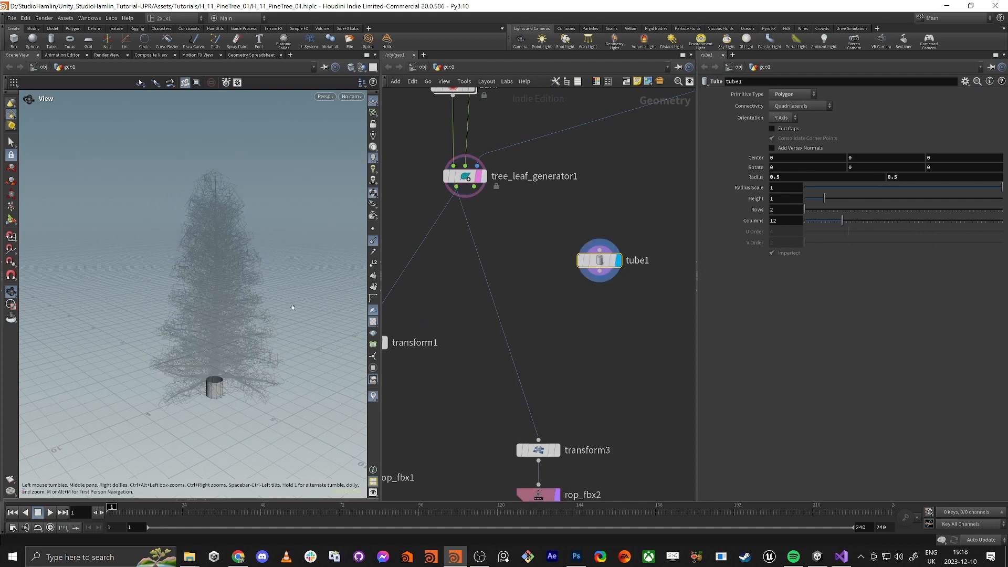
Step: Shape the tube into a cone with radii 0 and 4.1 and a height of 10
left_click_drag(242, 338, 227, 321)
left_click(804, 178)
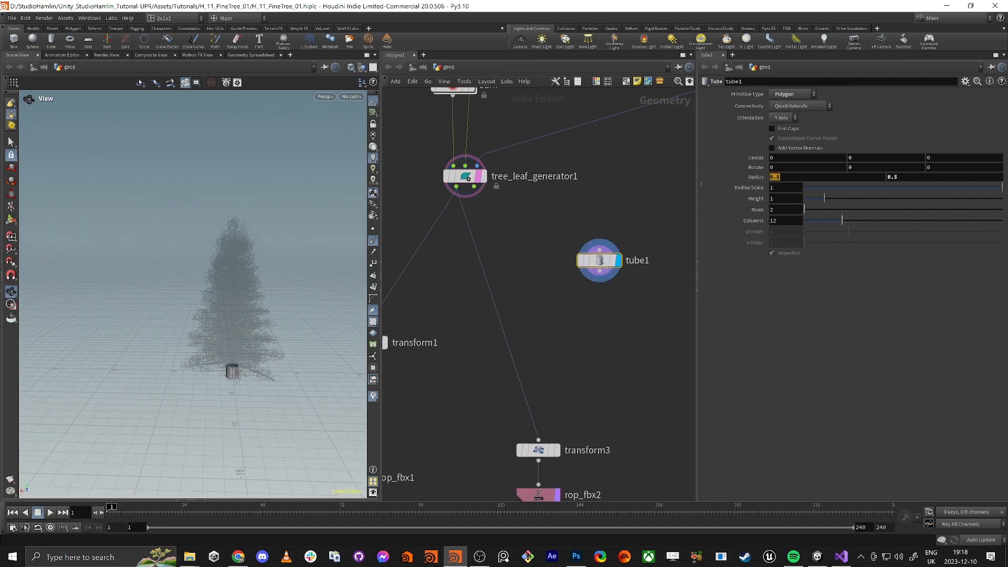
type("0")
key("Tab")
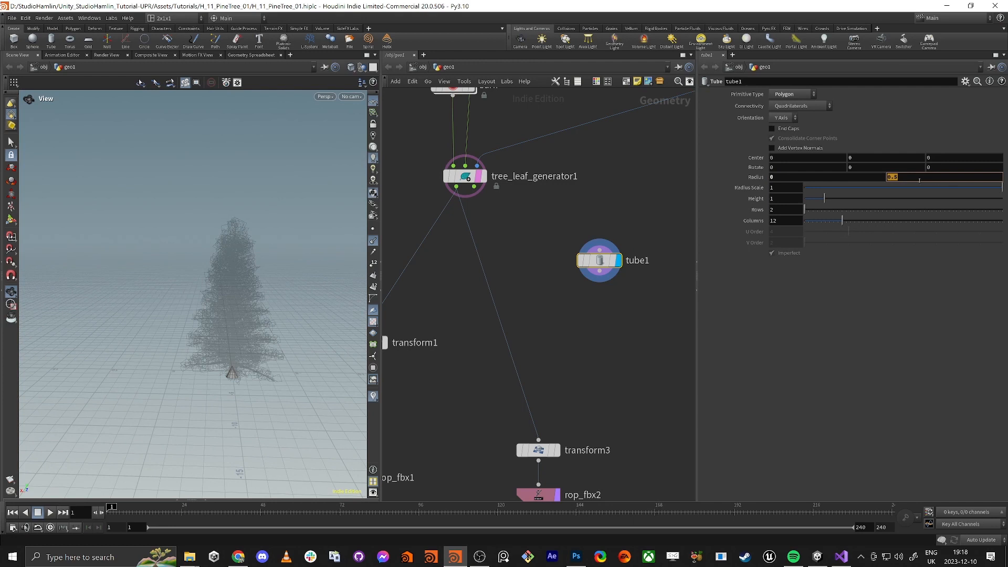
middle_click_drag(919, 180, 1007, 170)
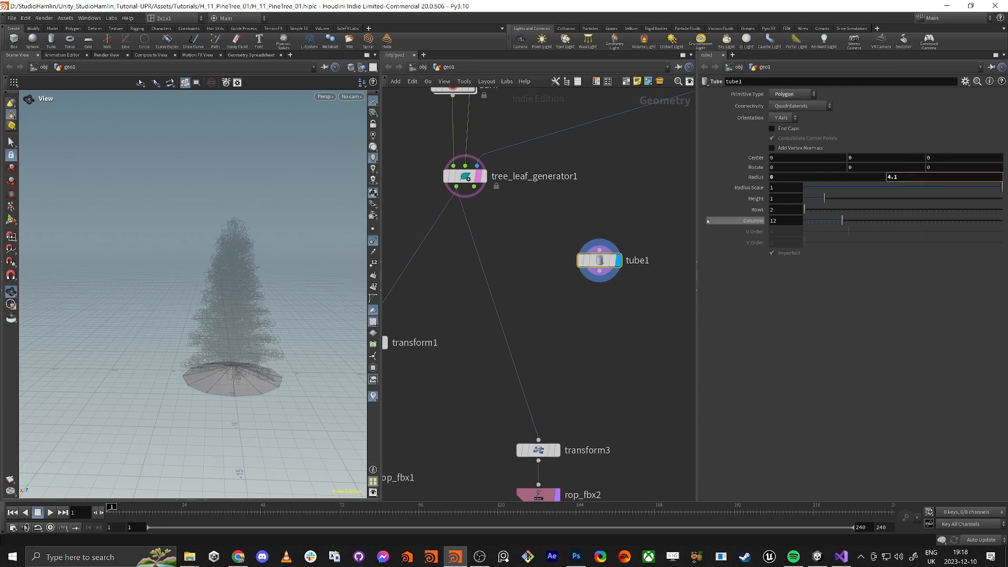
left_click_drag(824, 198, 1003, 199)
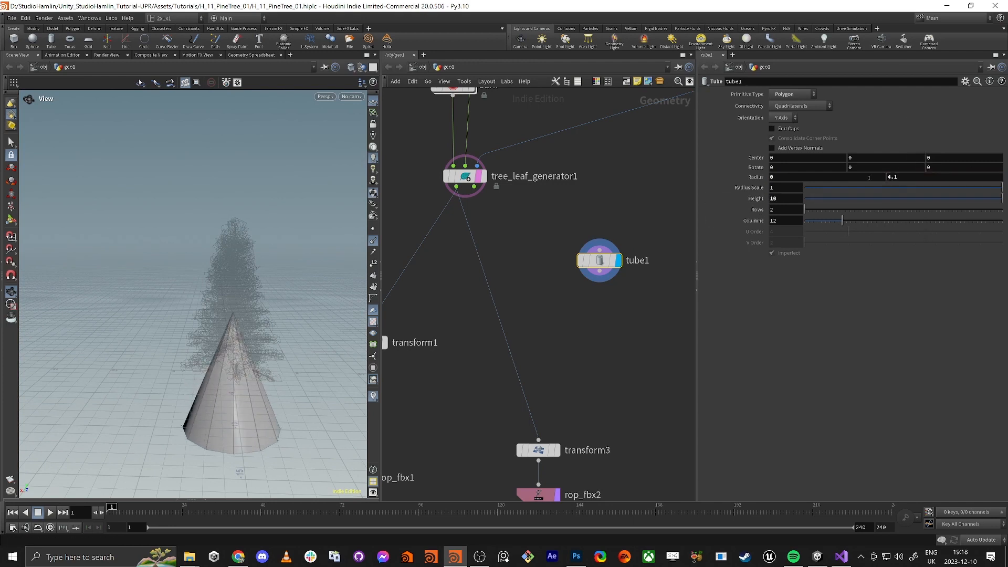
Step: Drive the tube's Y center with the relative expression ch("height")*0.5 and set its height to 13.4
right_click(778, 198)
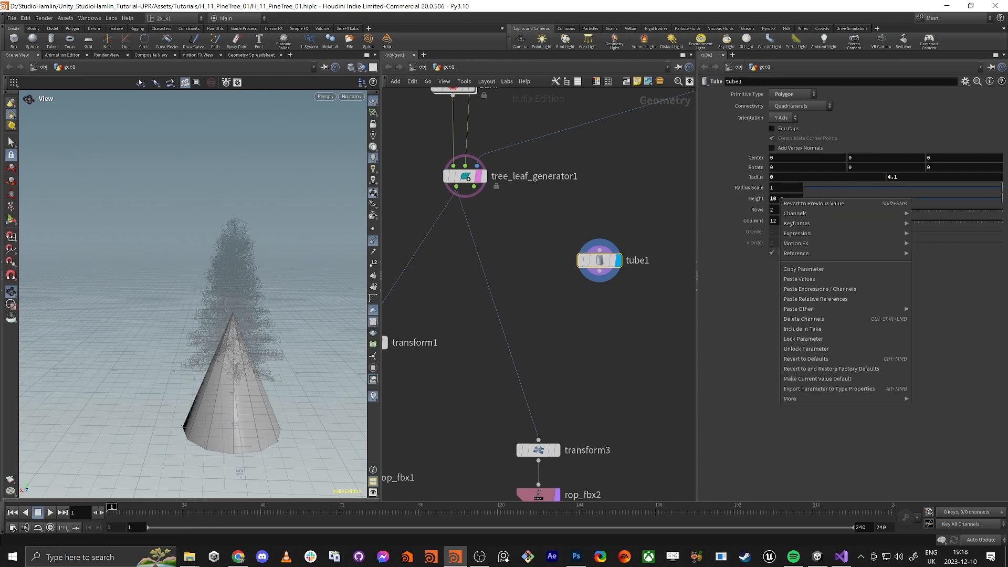
left_click(808, 270)
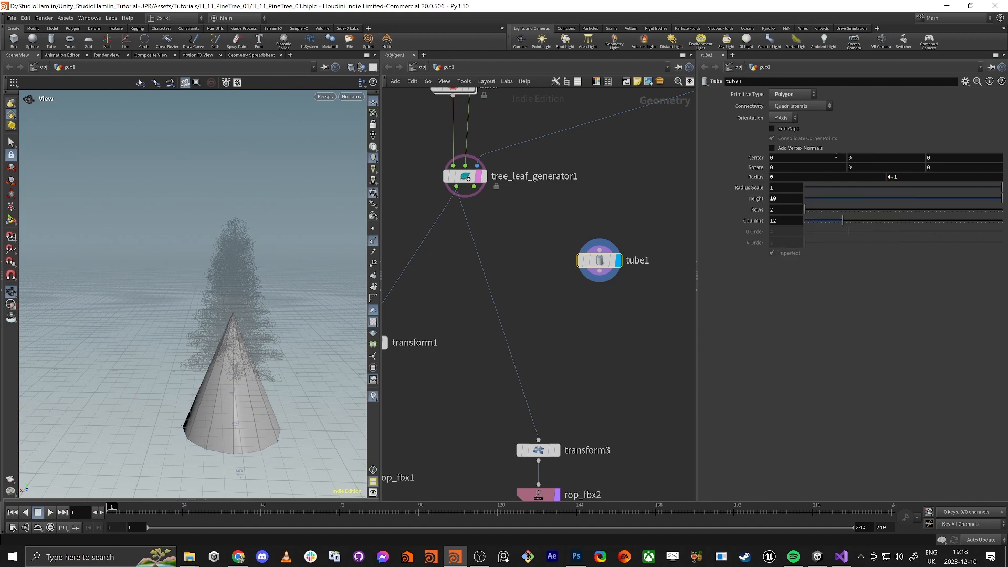
right_click(872, 162)
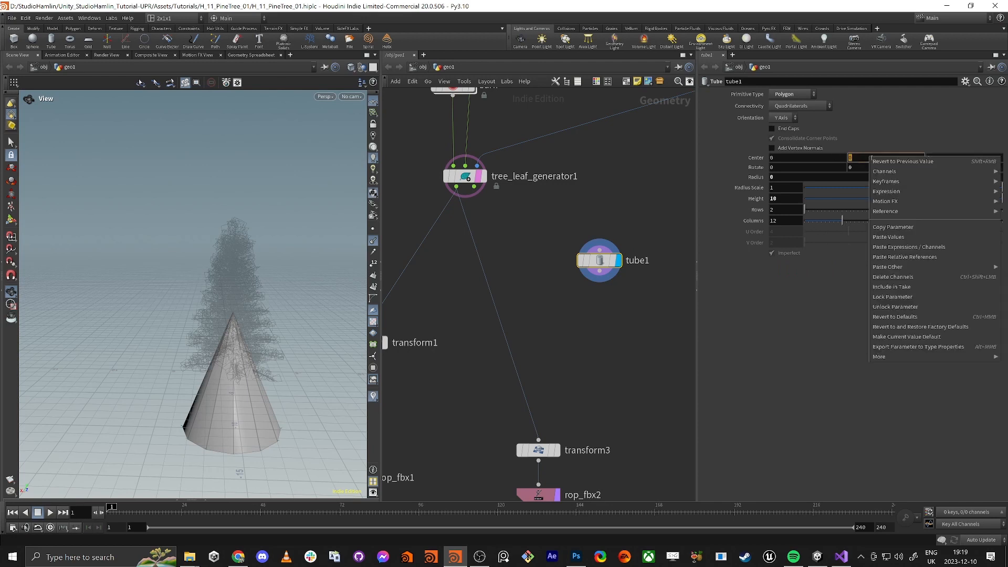
left_click(904, 257)
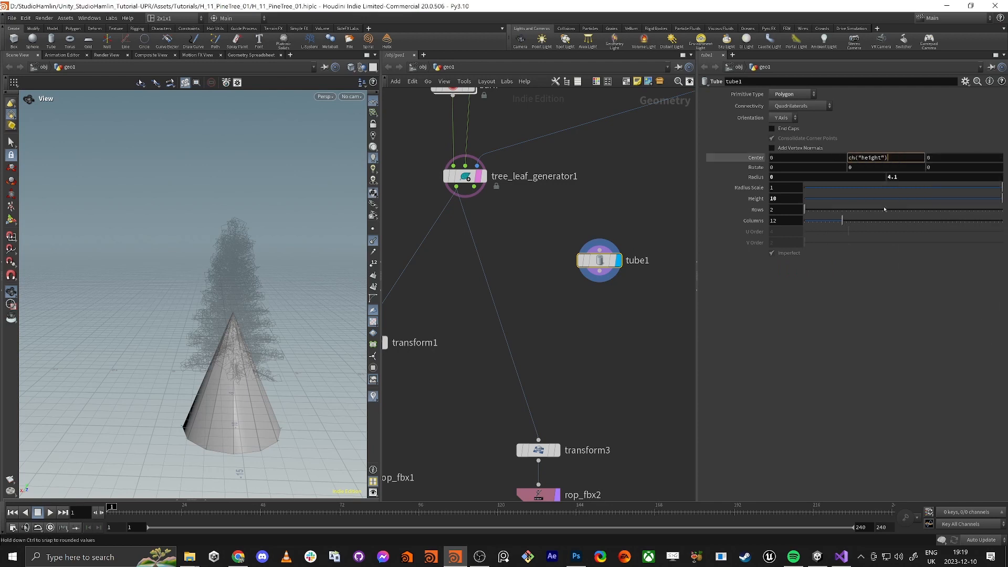
left_click(897, 158)
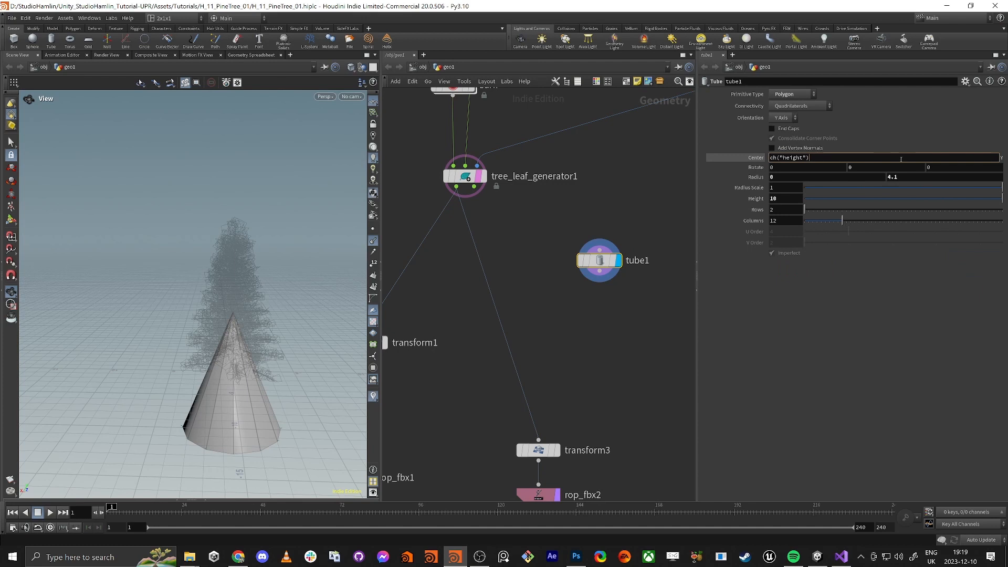
key("Return")
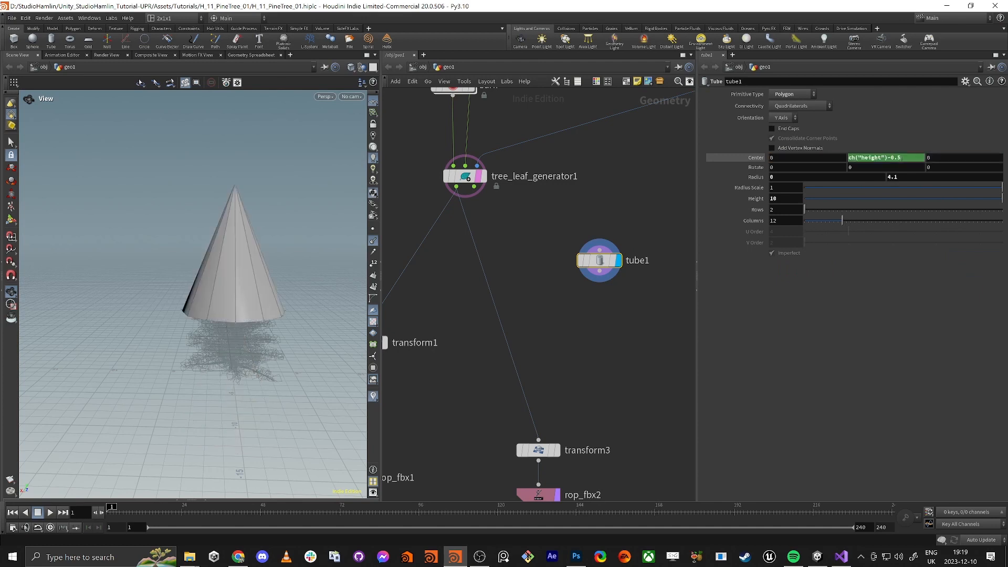
left_click(891, 158)
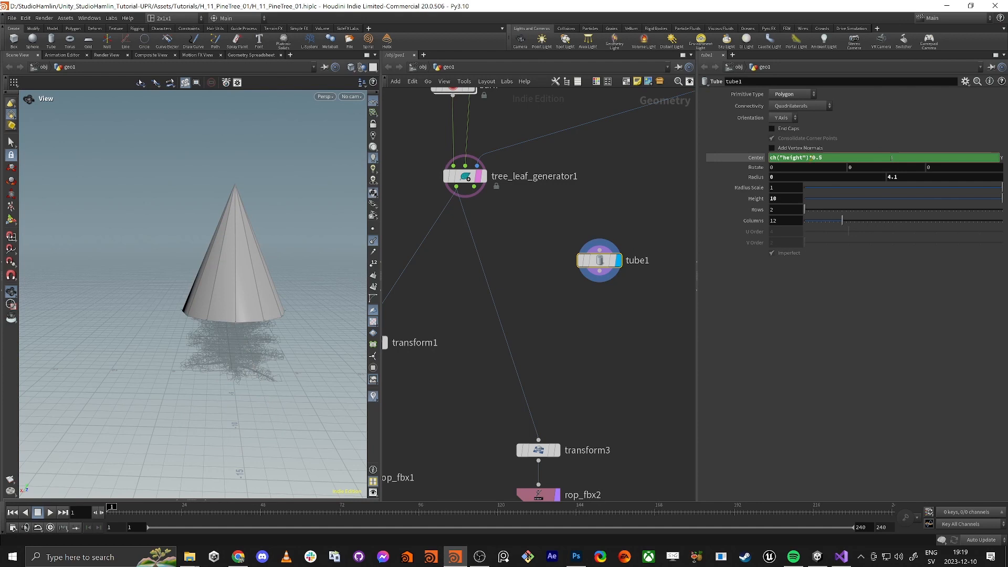
key("Return")
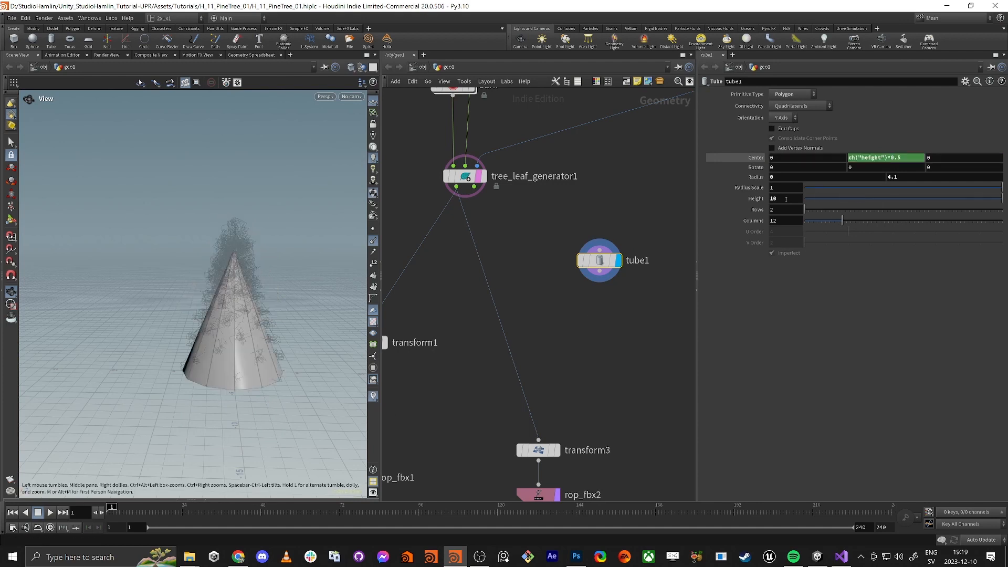
middle_click_drag(786, 198, 961, 186)
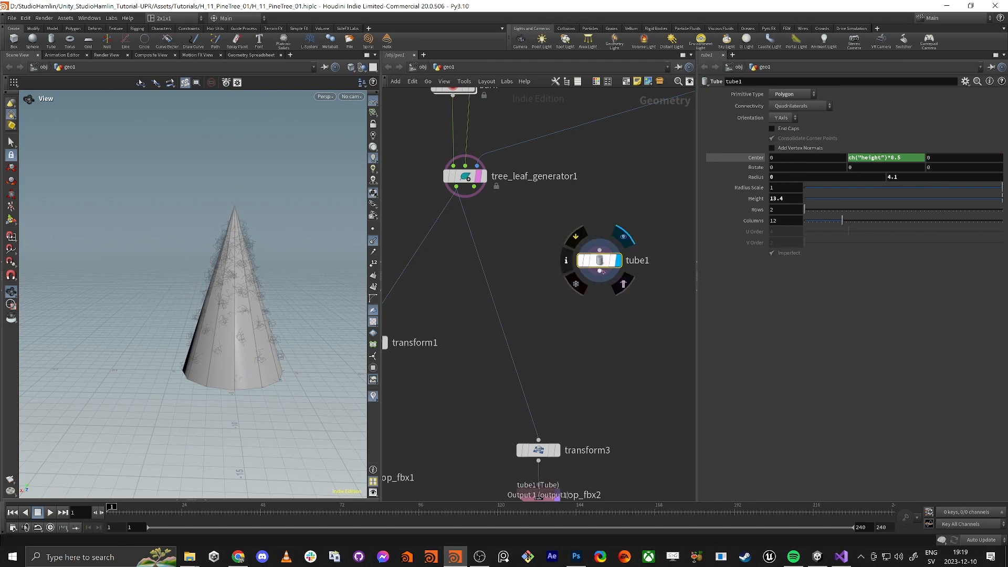
Step: Move tube1 up slightly and connect a displayed Remesh node beneath it
left_click_drag(615, 266, 623, 235)
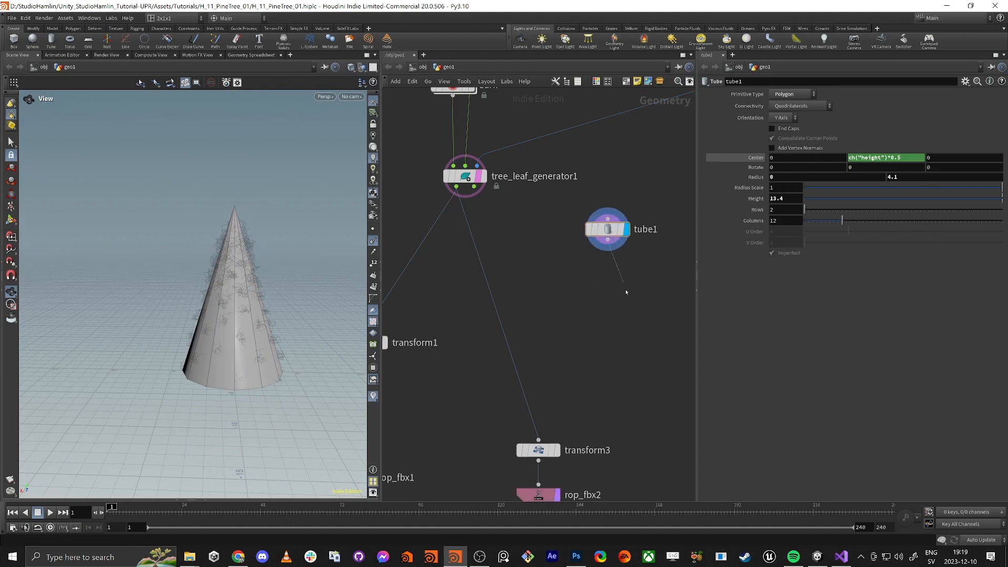
key("Tab")
type("remesh")
key("Return")
left_click(615, 297)
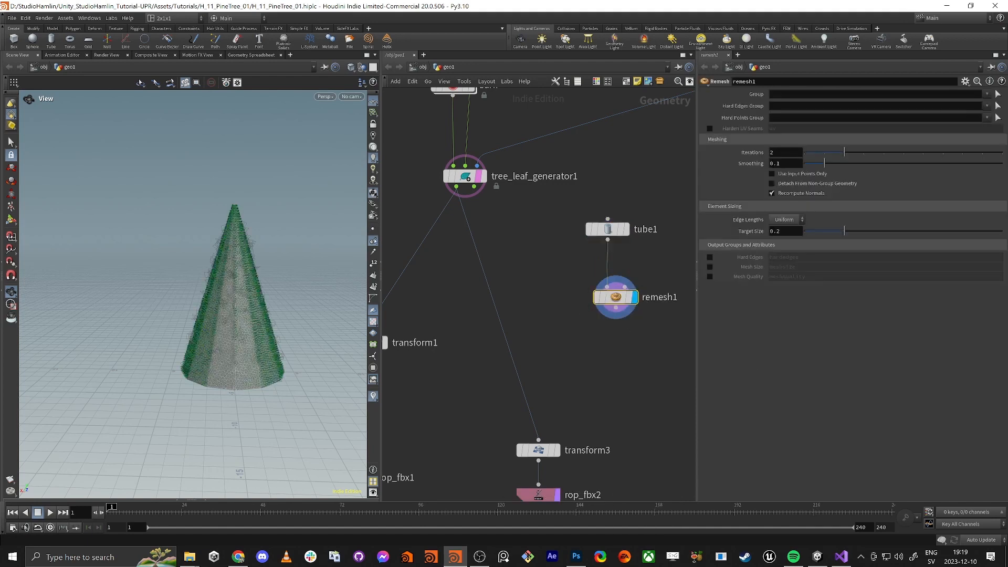
Step: Set the remesh's target size to 1 and inspect the triangulated cone against the tree template
left_click_drag(236, 304, 231, 279)
scroll(231, 281, "up", 5)
middle_click_drag(212, 310, 176, 318)
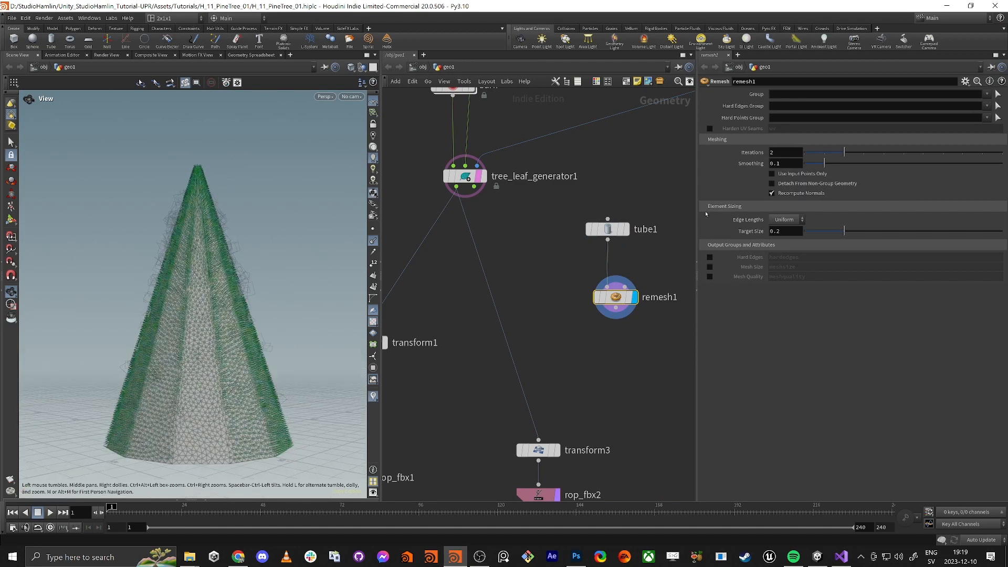
double_click(785, 231)
type("1")
key("Return")
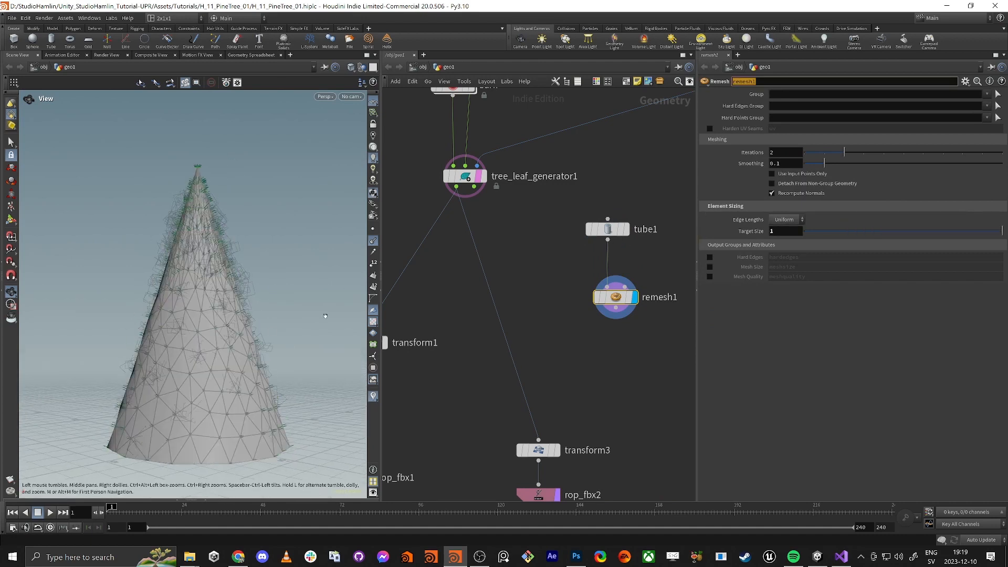
left_click_drag(250, 329, 223, 337)
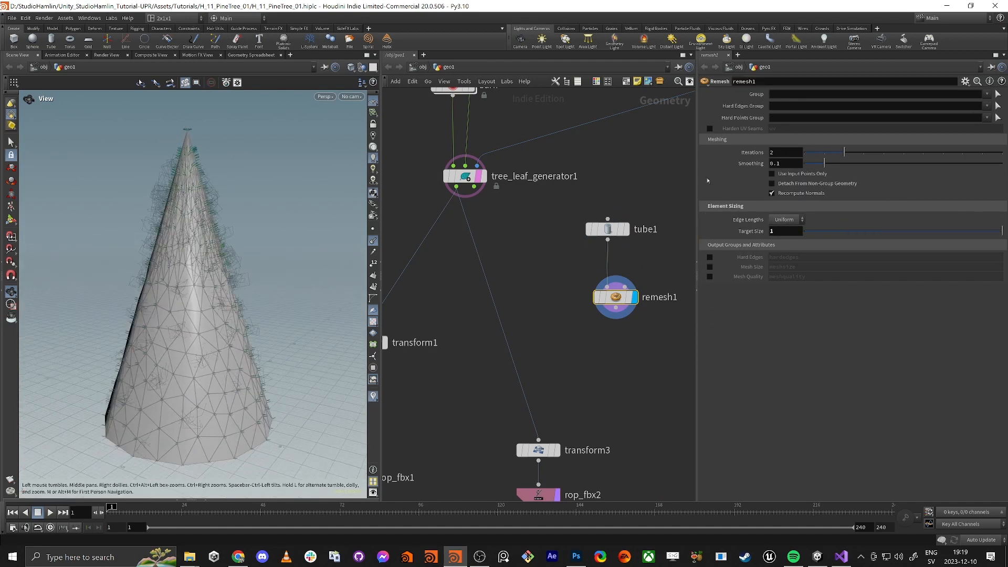
scroll(215, 210, "up", 3)
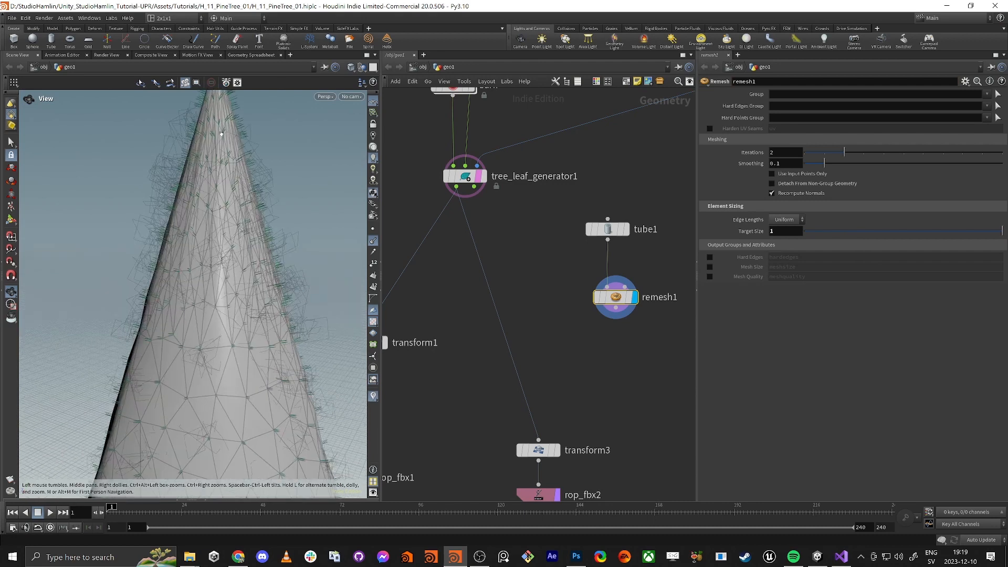
scroll(208, 151, "down", 5)
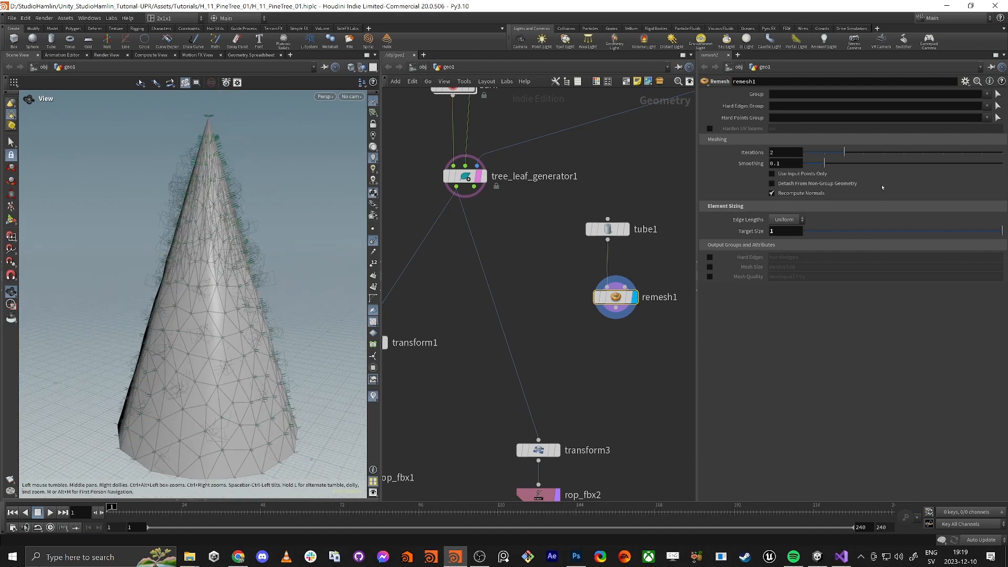
Step: Set the remesh to 10 iterations with a smoothing of 0.186 and check the cone's tip and sides
left_click_drag(850, 154, 1001, 152)
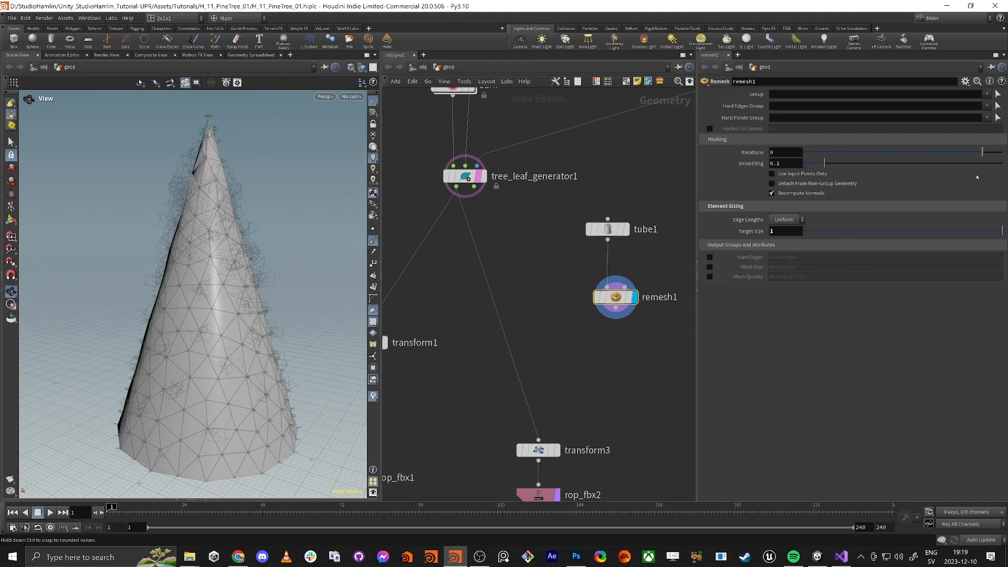
mouse_move(824, 164)
left_mouse_down()
mouse_move(900, 163)
mouse_move(824, 175)
mouse_move(842, 171)
left_mouse_up()
scroll(262, 178, "up", 2)
scroll(200, 203, "down", 1)
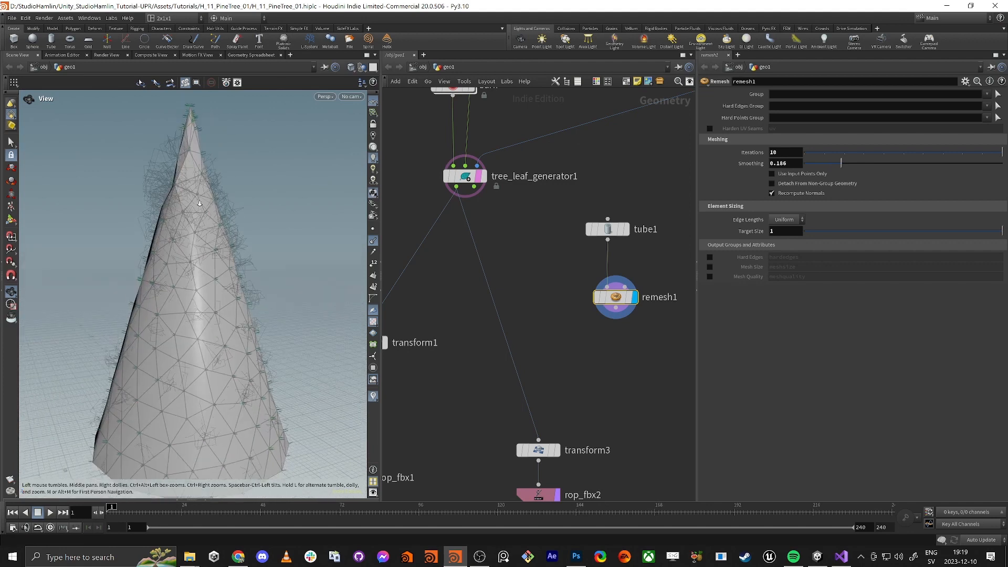
scroll(199, 203, "down", 3)
Step: Add a Normal node beneath remesh1 and display its output
key("h")
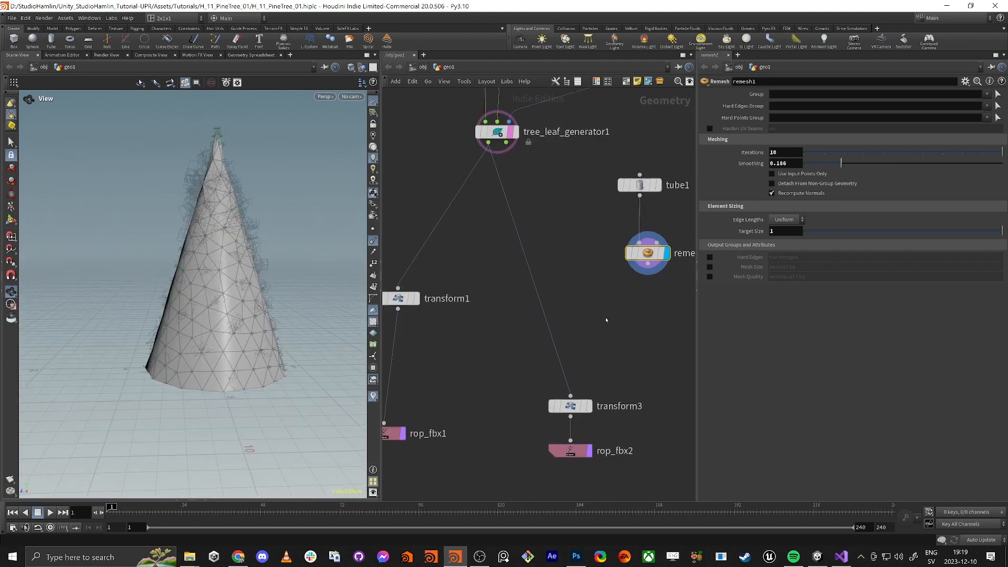
key("Tab")
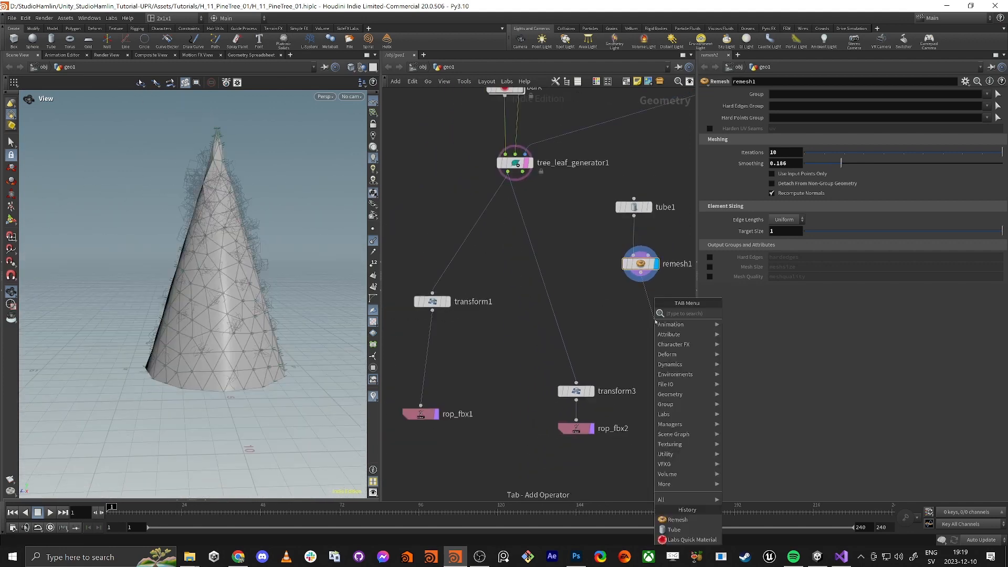
type("normal")
key("Return")
left_click(655, 322)
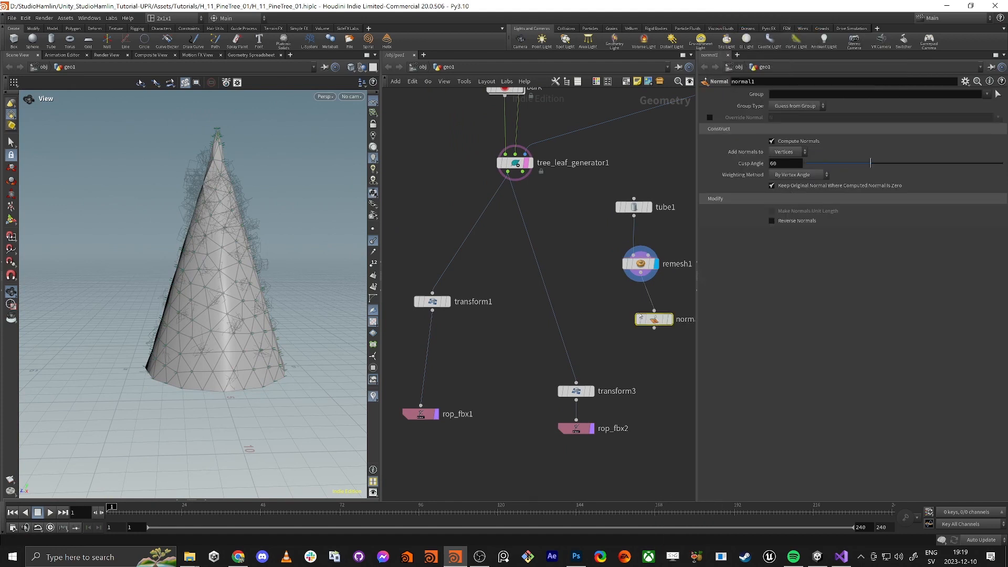
left_click(670, 319)
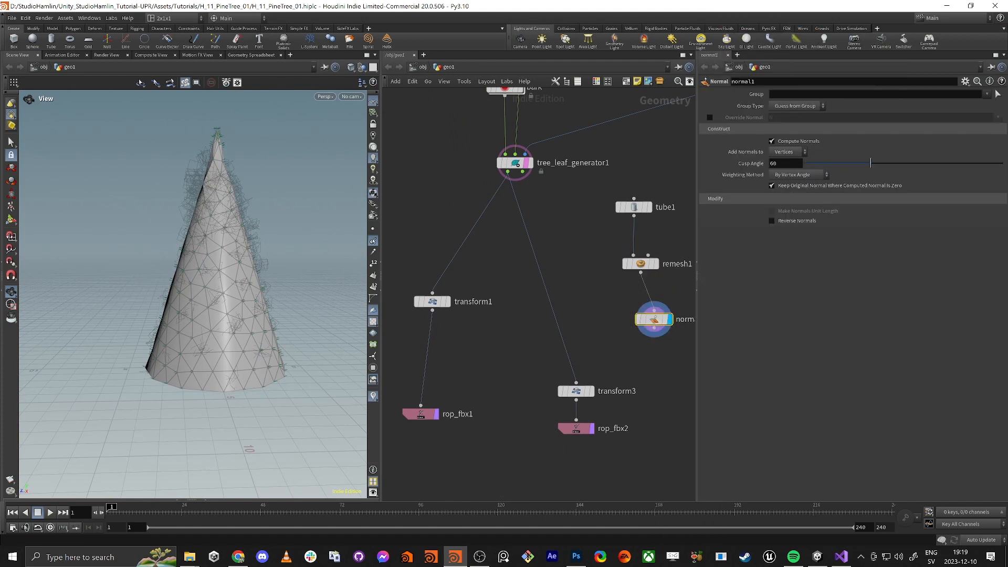
Step: Set the Normal node to add normals to Points and move it closer beneath remesh1
left_click(795, 153)
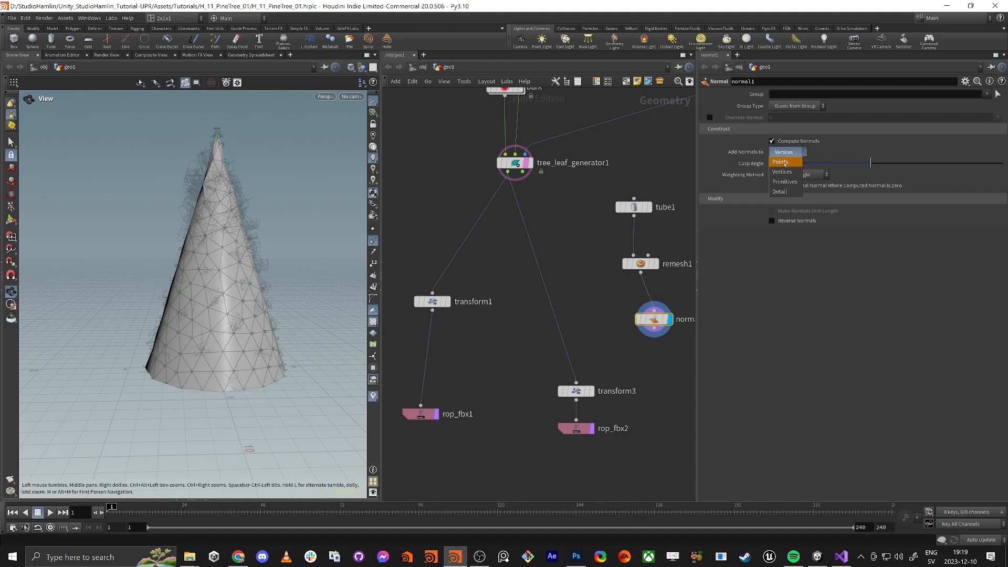
left_click(784, 163)
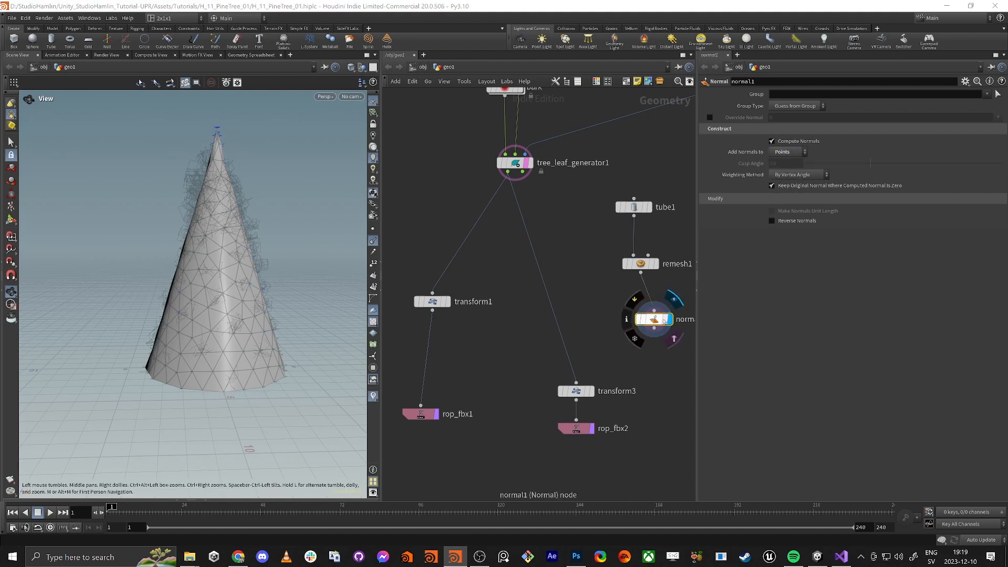
left_click(670, 319)
left_click_drag(654, 320, 641, 296)
Step: Examine the cone's point normals, and display tree_leaf_generator1 to examine the foliage's normal directions up close and from a distance
right_click_drag(337, 273, 294, 233)
left_click_drag(294, 233, 265, 258)
right_click_drag(265, 258, 271, 337)
left_click_drag(228, 306, 249, 302)
left_click(531, 163)
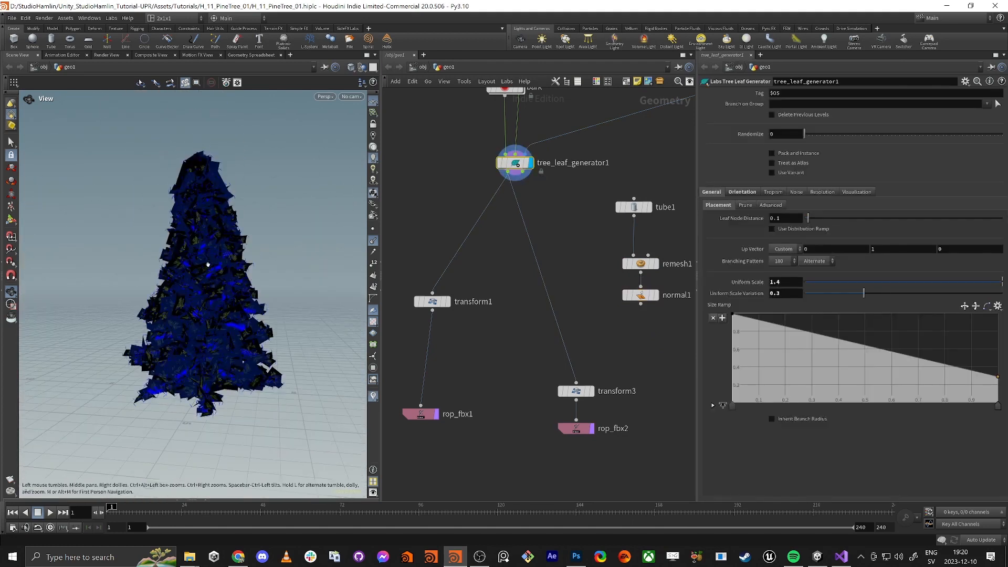
right_click_drag(254, 325, 258, 272)
left_click_drag(231, 274, 259, 300)
right_click_drag(259, 300, 266, 277)
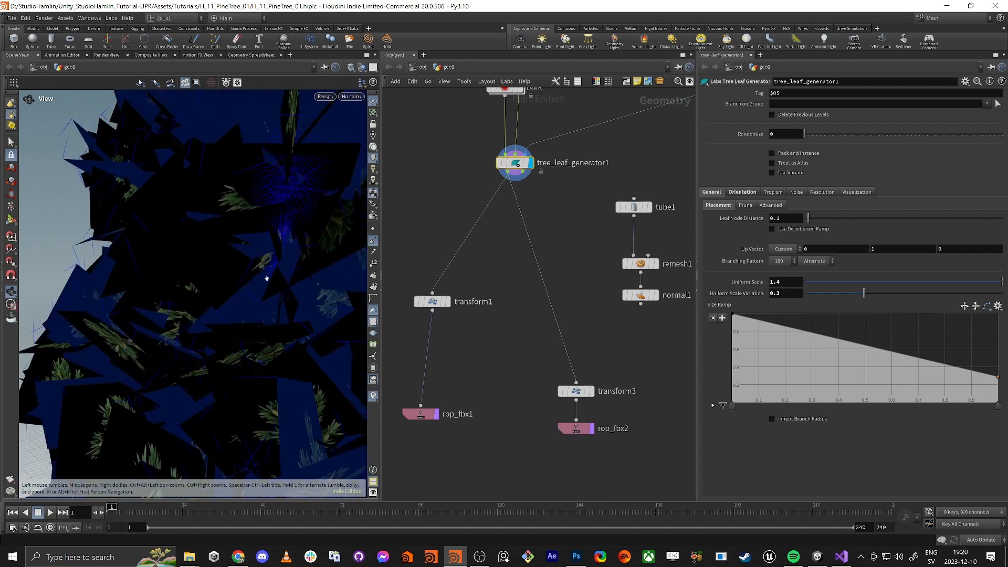
left_click_drag(266, 277, 257, 344)
right_click_drag(257, 343, 254, 402)
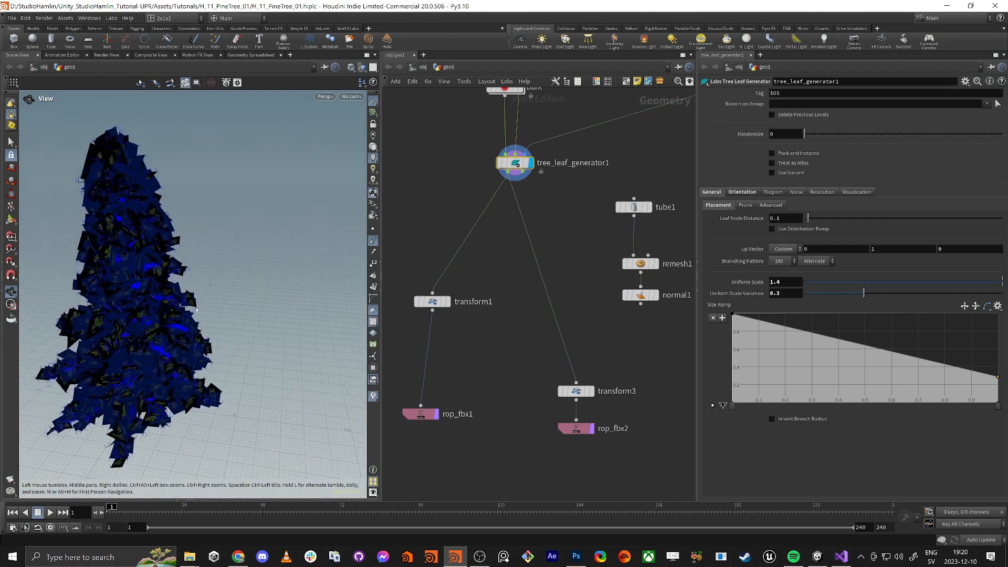
left_click_drag(255, 401, 262, 385)
mouse_move(262, 386)
right_mouse_down()
mouse_move(265, 327)
mouse_move(267, 366)
right_mouse_up()
left_click_drag(267, 366, 269, 351)
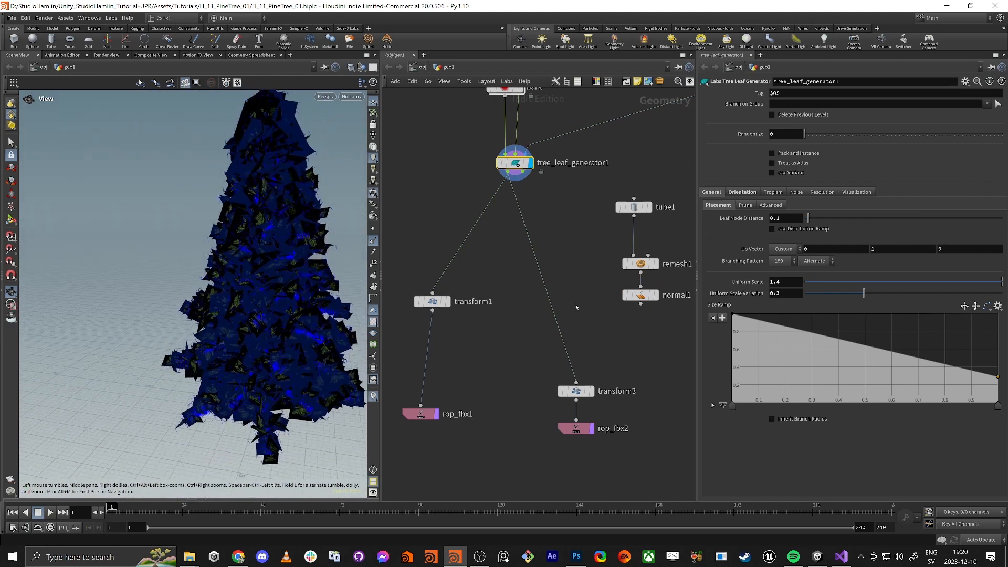
Step: Compare the normals of the normal1 cone with those of the tree_leaf_generator1 foliage by displaying each in turn
middle_click_drag(618, 304, 605, 318)
left_click(647, 292)
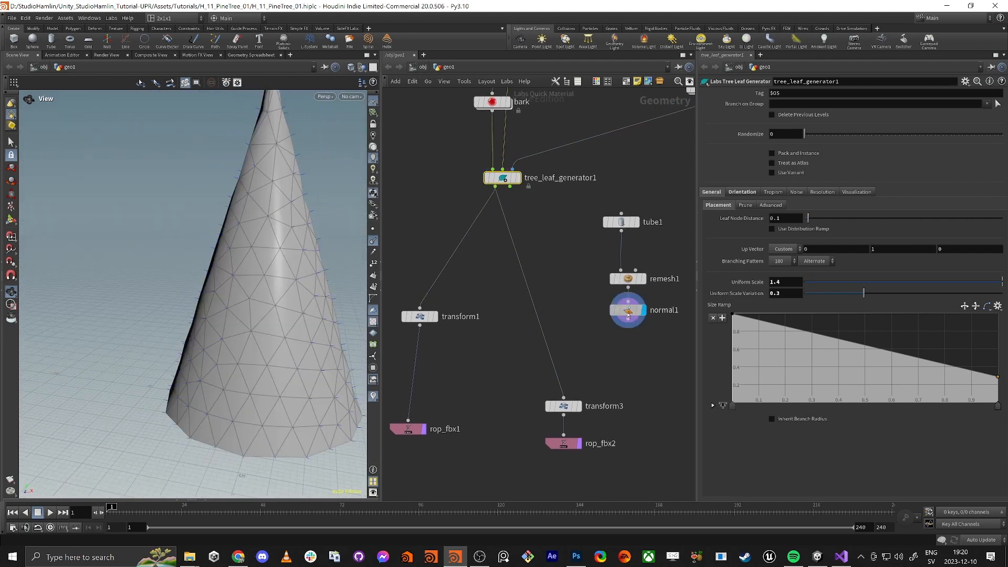
left_click(628, 310)
right_click_drag(273, 236, 278, 273)
left_click_drag(278, 273, 308, 273)
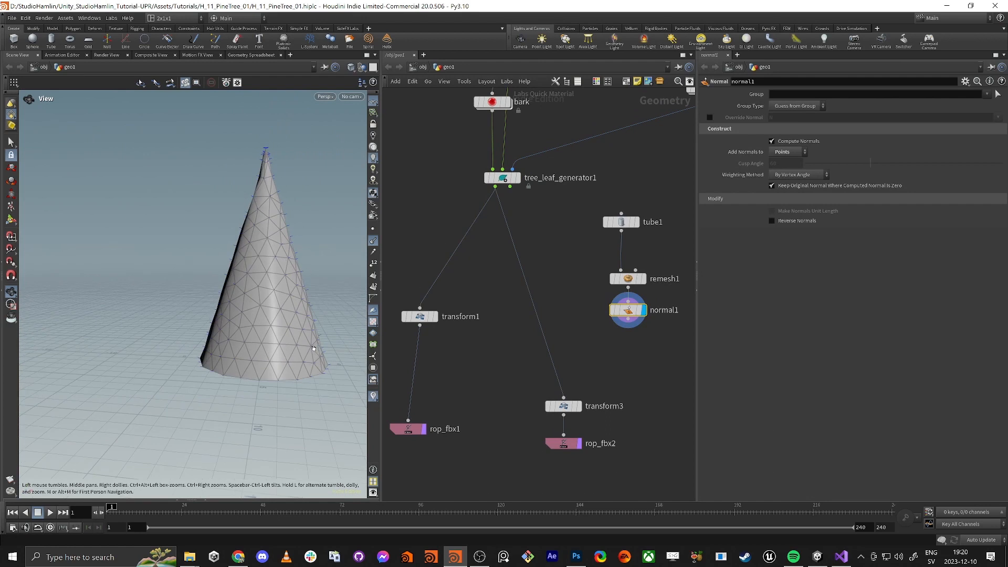
left_click(518, 177)
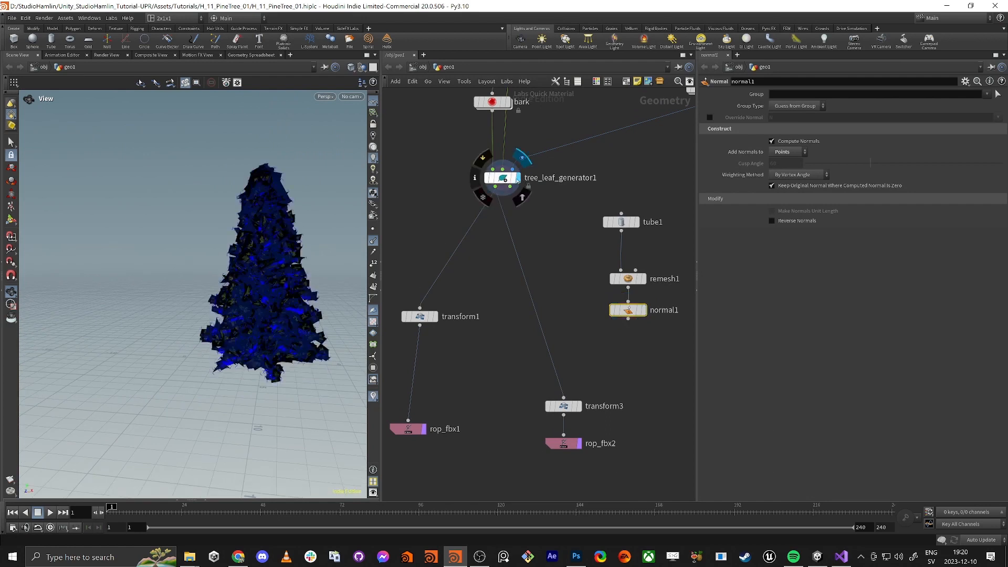
left_click(502, 177)
Step: Insert a displayed Attribute Transfer node between tree_leaf_generator1 and transform3, with normal1 connected as its second input
key("Tab")
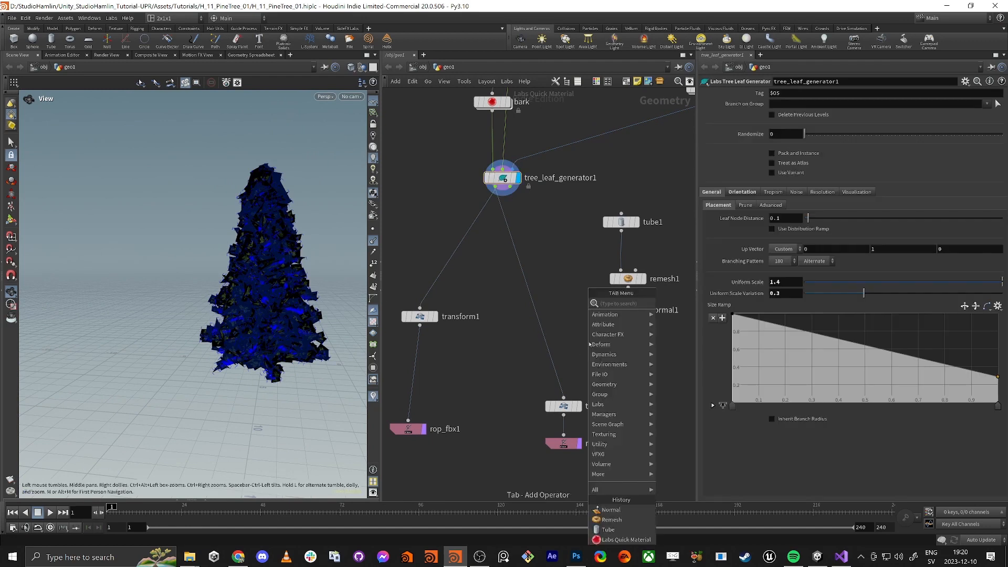
type("at")
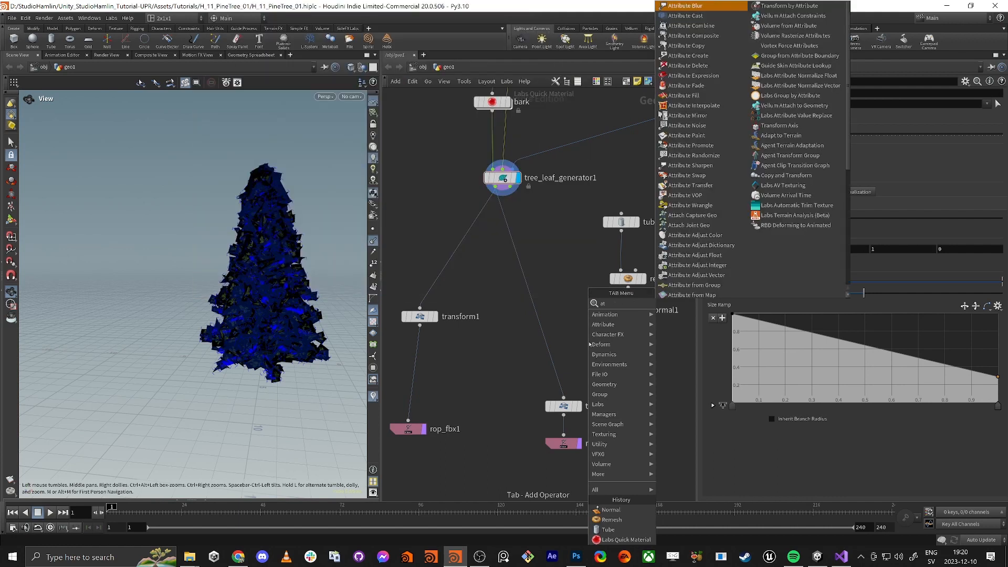
type("trib trans")
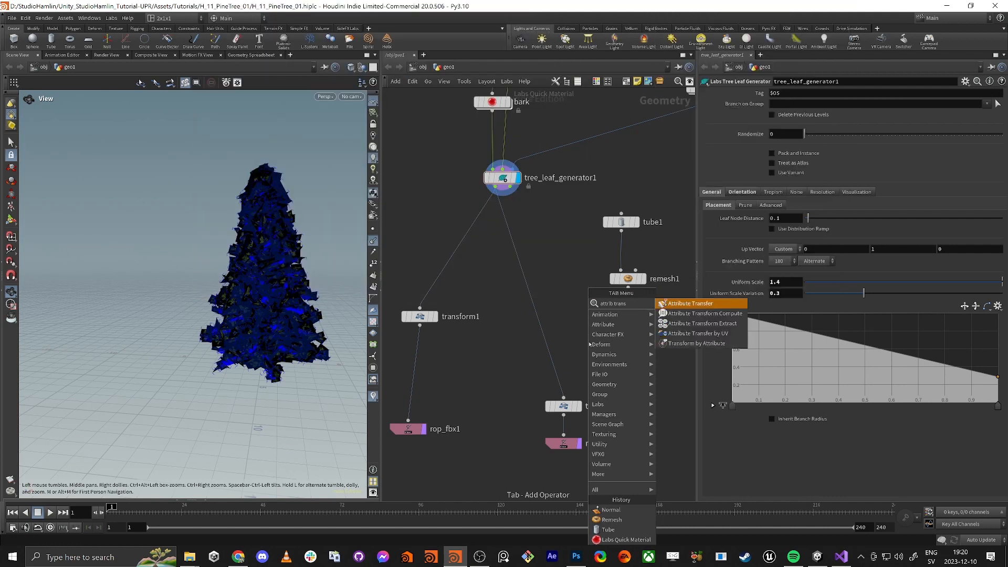
key("Return")
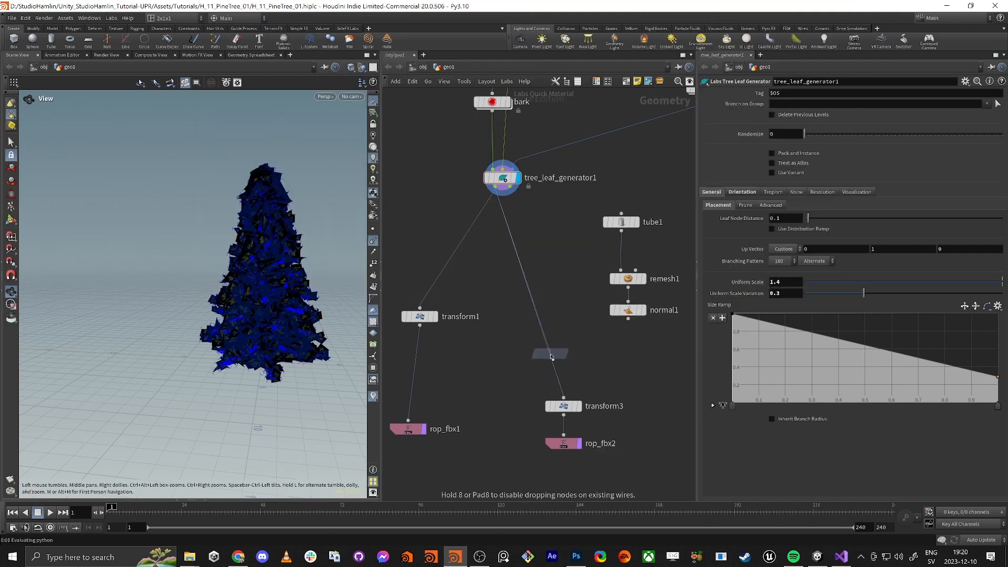
left_click(554, 356)
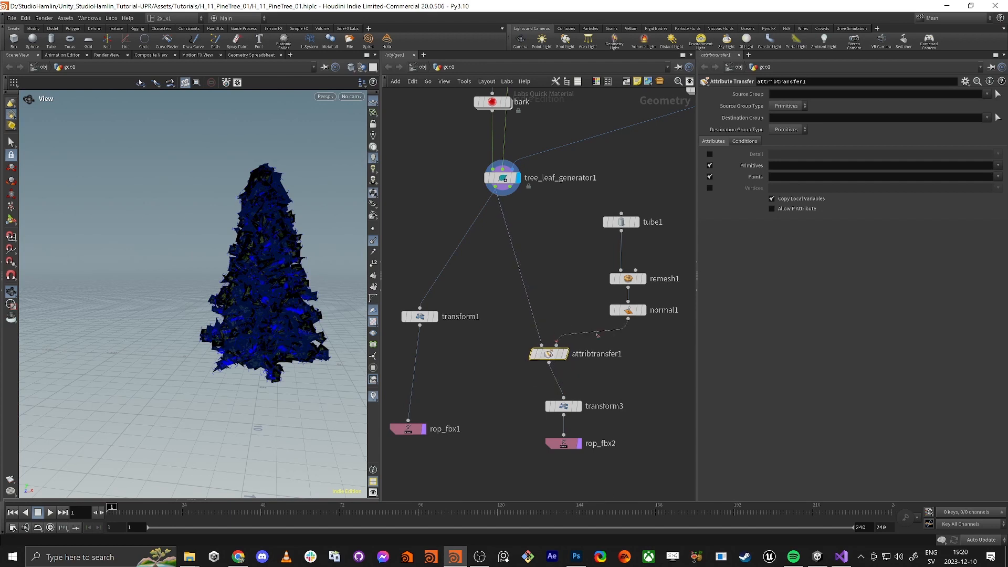
mouse_move(581, 355)
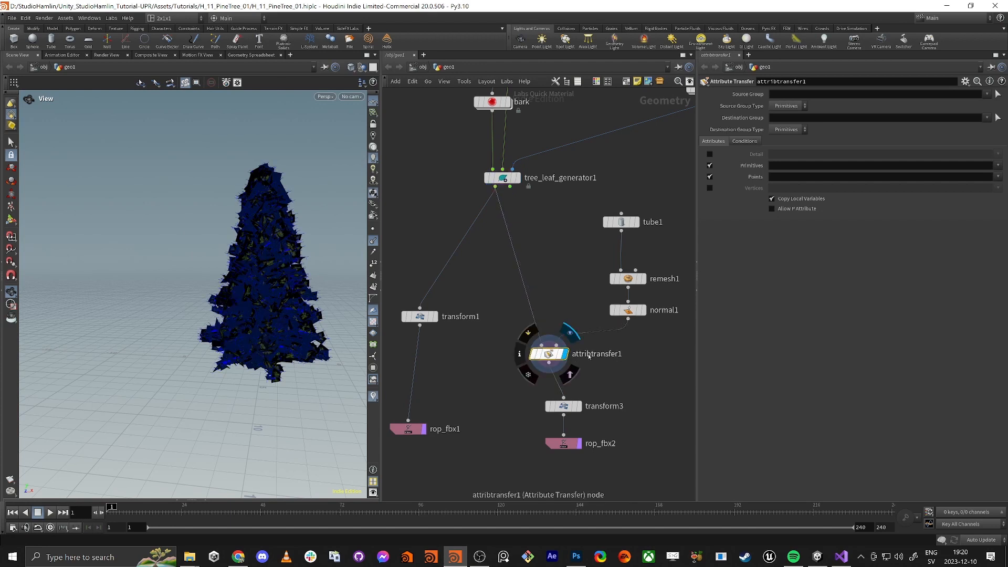
Step: Disable primitive attributes on attribtransfer1 and restrict the transferred point attributes to N
left_click(779, 177)
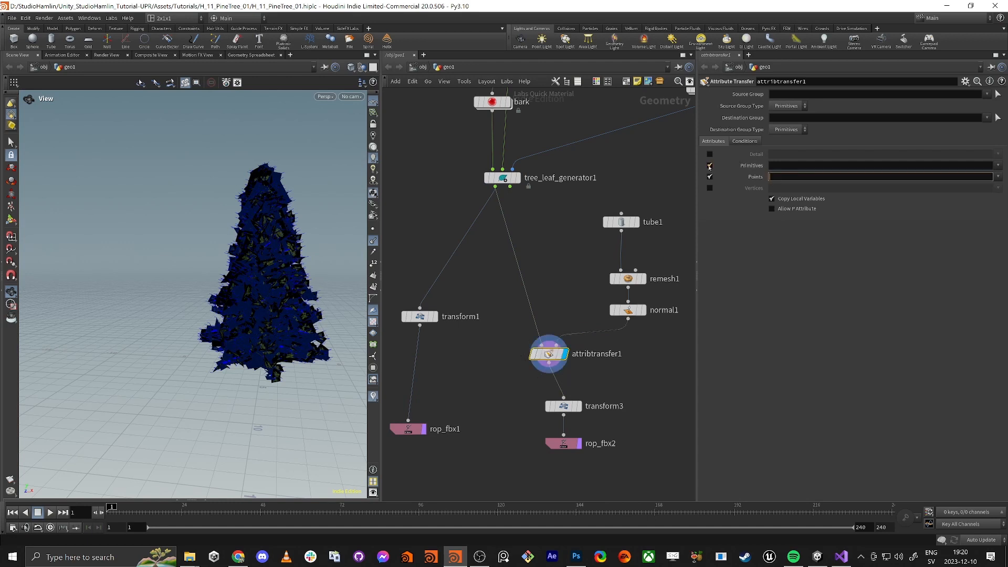
left_click(709, 166)
left_click(785, 180)
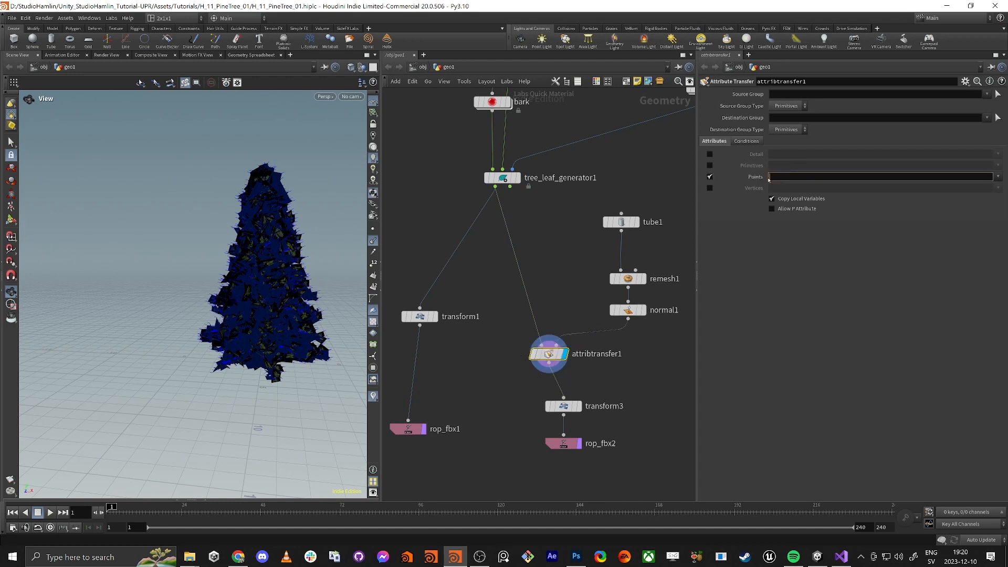
key("Return")
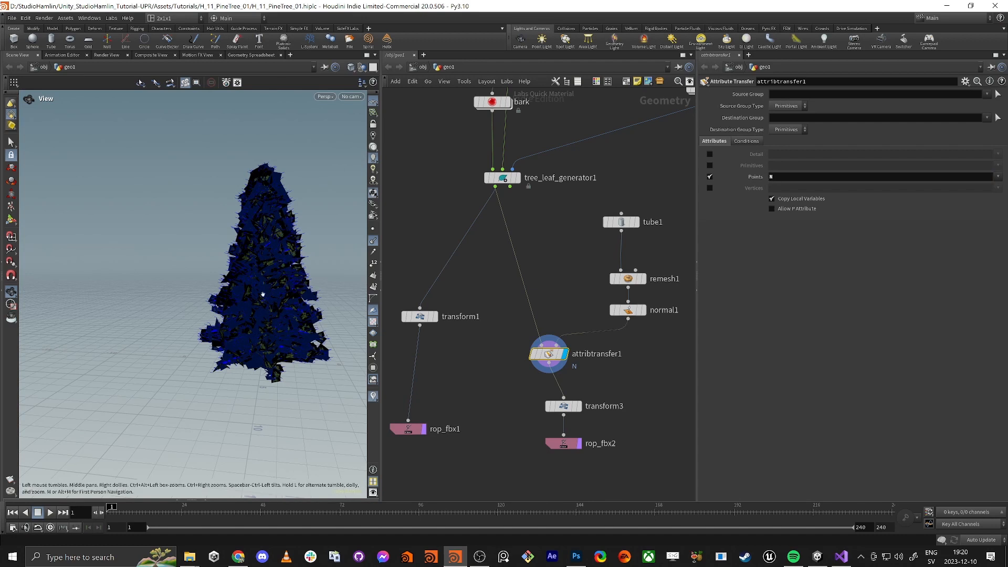
Step: Template normal1 and compare the cone's normals with the transferred normals on the foliage
scroll(261, 292, "up", 8)
middle_click_drag(311, 270, 190, 291)
left_click_drag(190, 291, 297, 316)
left_click(648, 328)
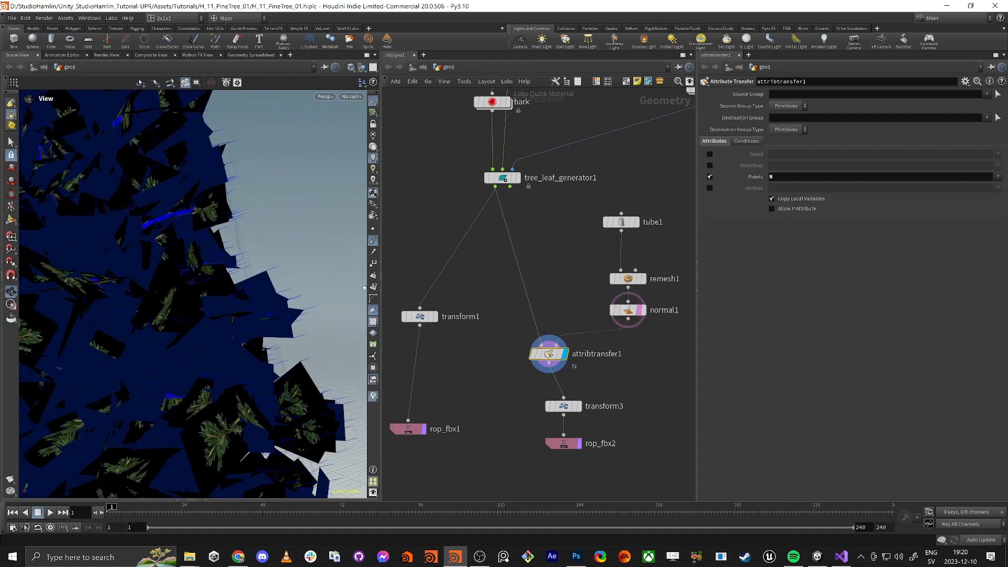
scroll(280, 284, "down", 5)
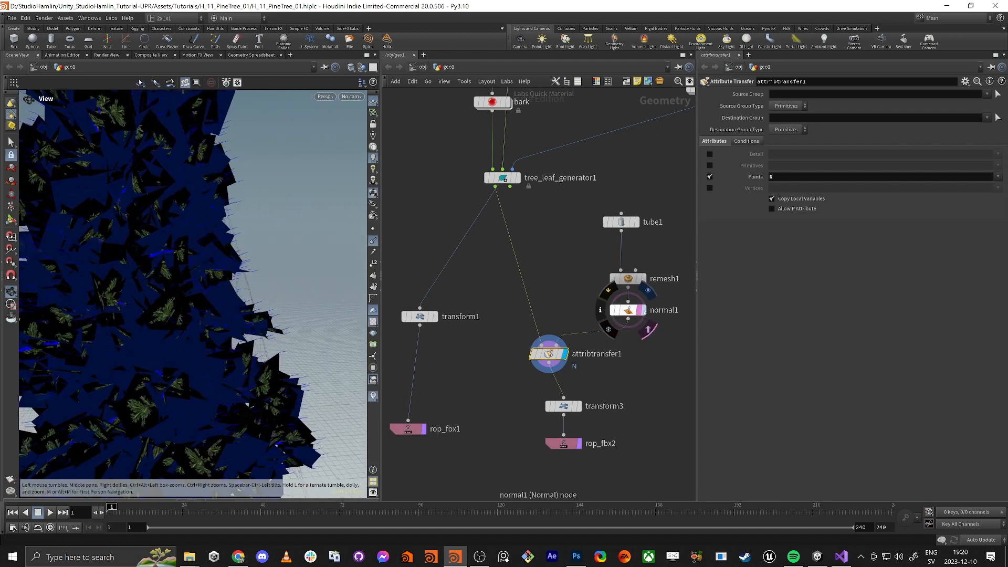
left_click(643, 310)
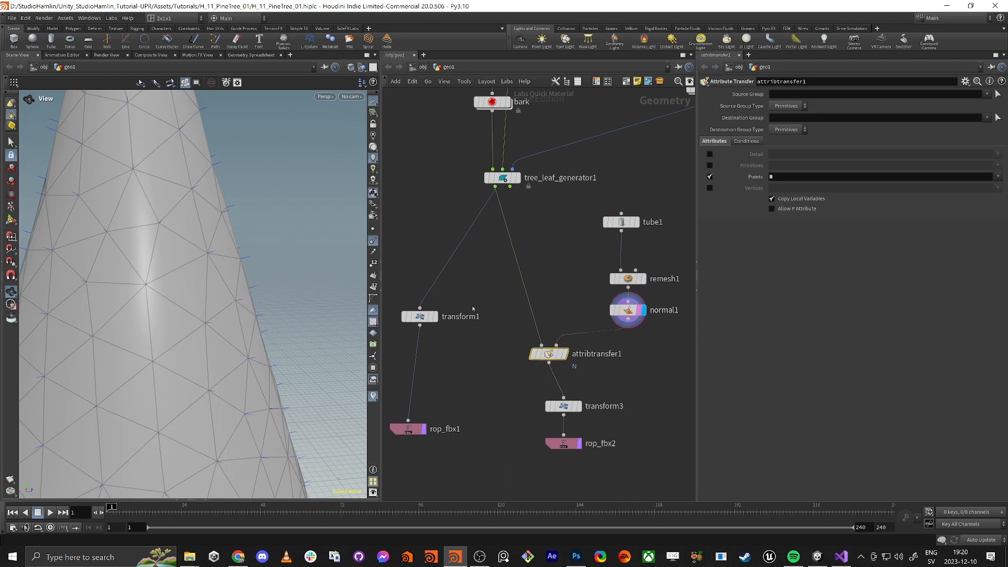
left_click(565, 354)
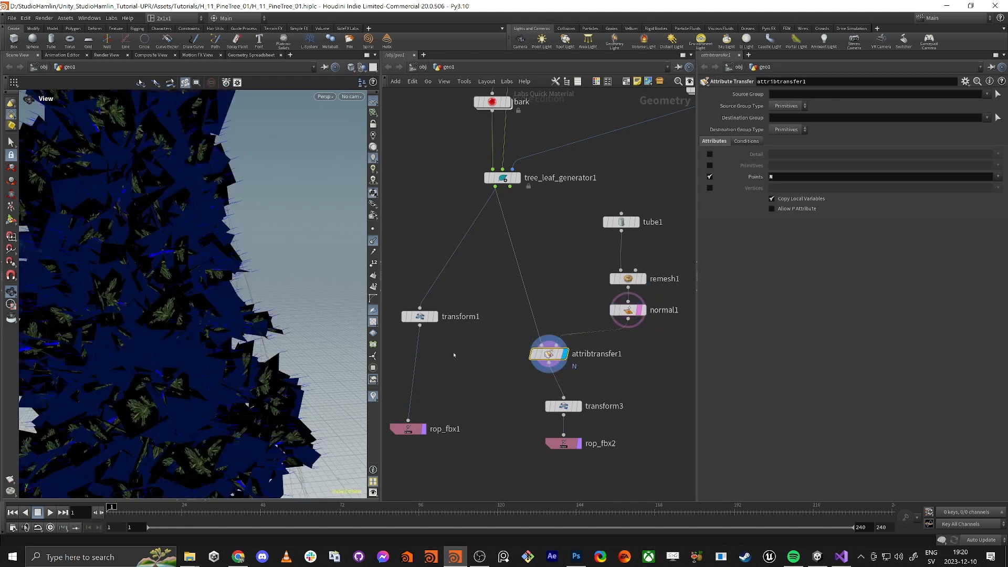
Step: Toggle the bypass of attribtransfer1 on and off to compare the foliage with and without transferred normals
left_click(532, 357)
left_click(533, 357)
left_click(532, 357)
left_click(533, 357)
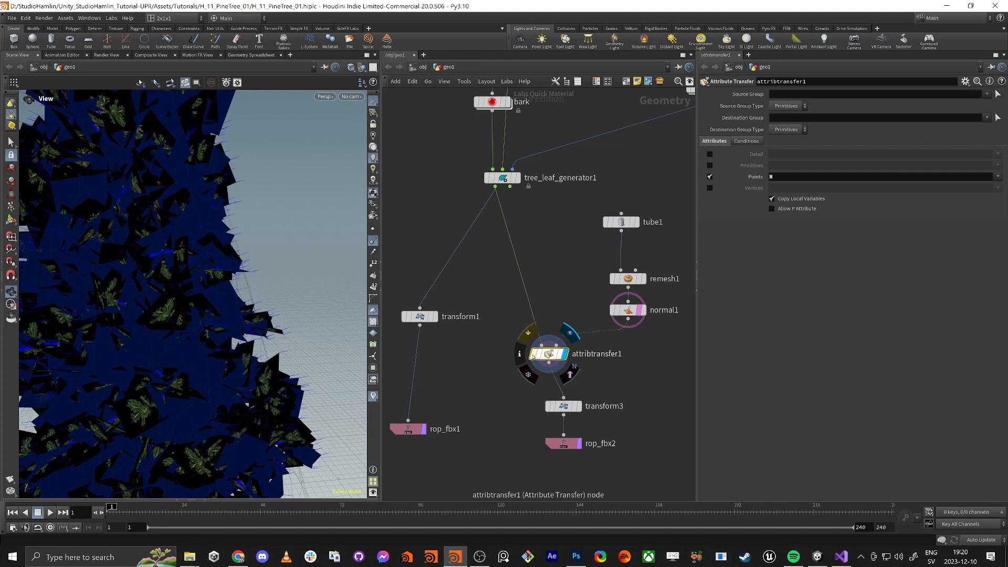
Step: Set rop_fbx2's output file to $HIP/PineTree_Lod1.fbx and save the FBX to disk
middle_click_drag(477, 443, 520, 359)
left_click_drag(552, 401, 633, 350)
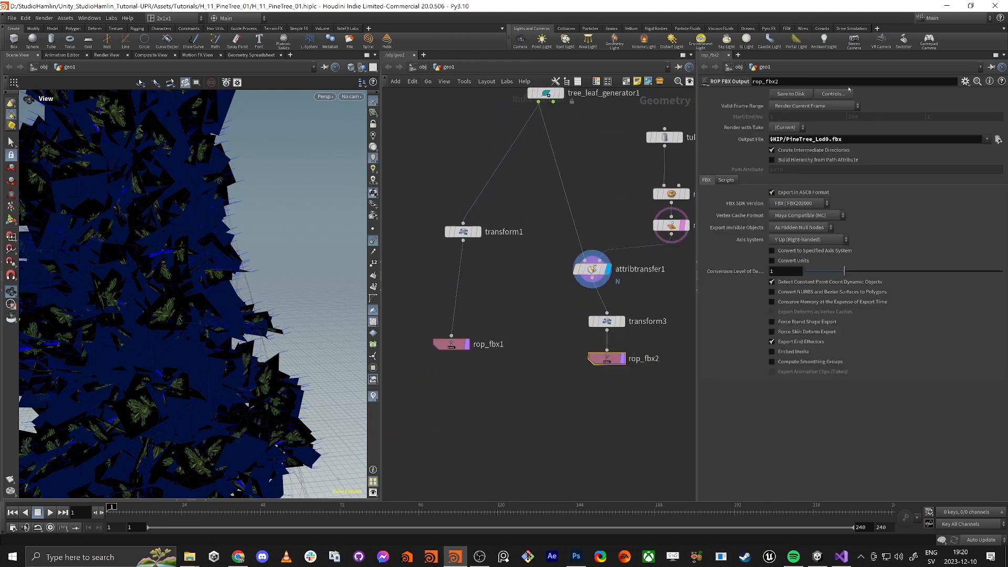
left_click(828, 139)
key("BackSpace")
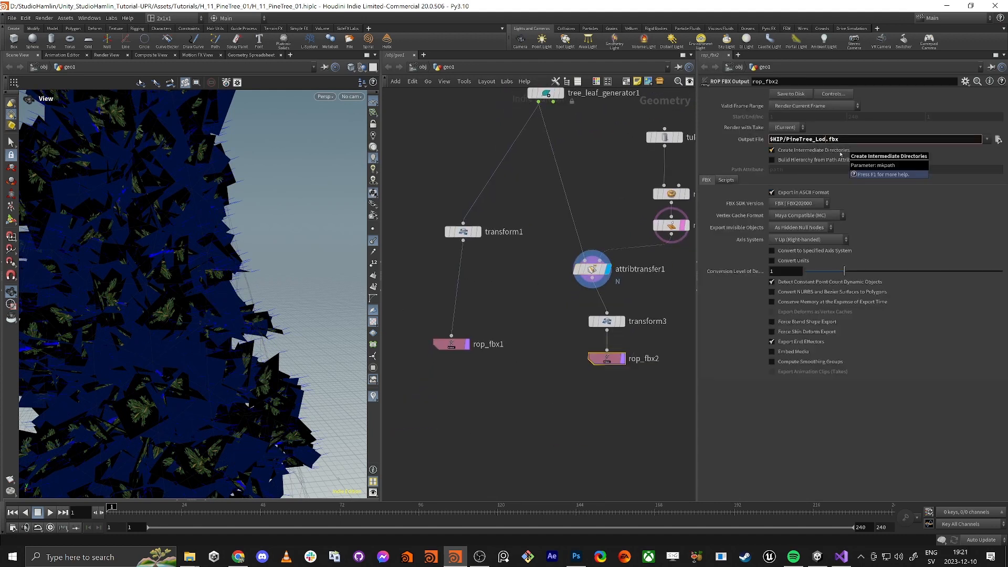
type("1")
key("Return")
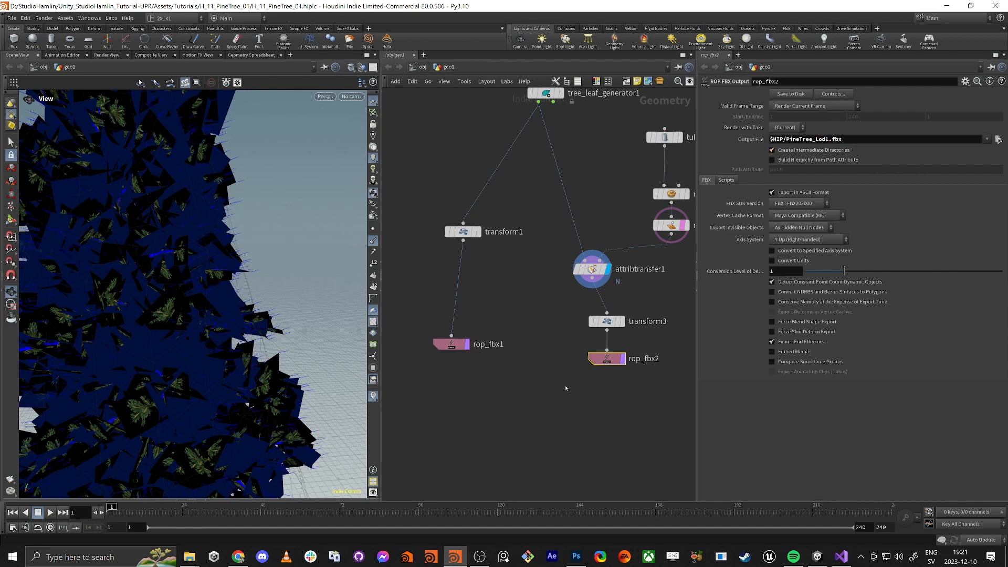
left_click(783, 95)
Step: Switch to Unity, add PineTree_Lod1 to the scene and move it along X beside PineTree_Lod0
key("alt+Tab")
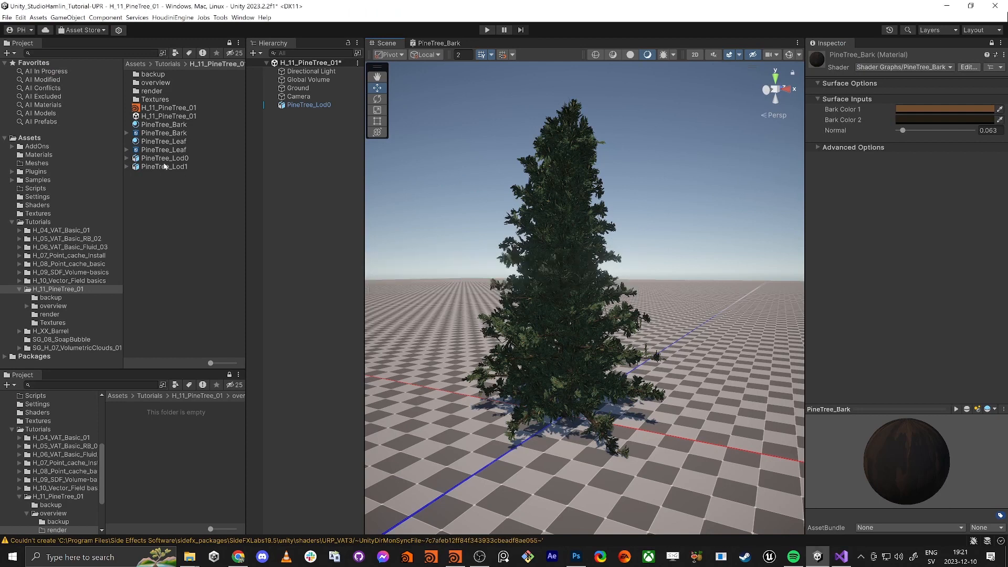
left_click_drag(273, 188, 304, 205)
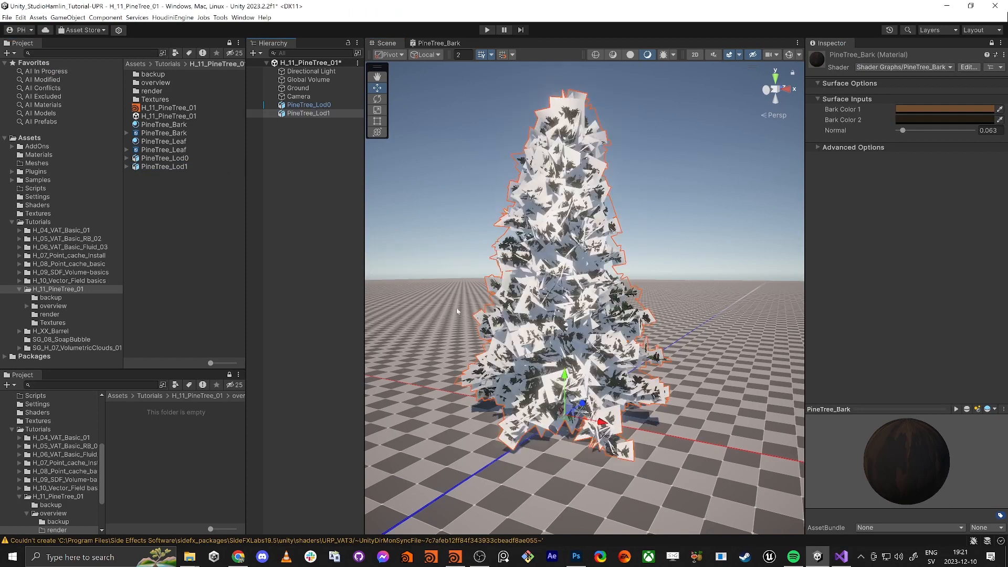
left_click_drag(600, 432, 668, 433)
key("f")
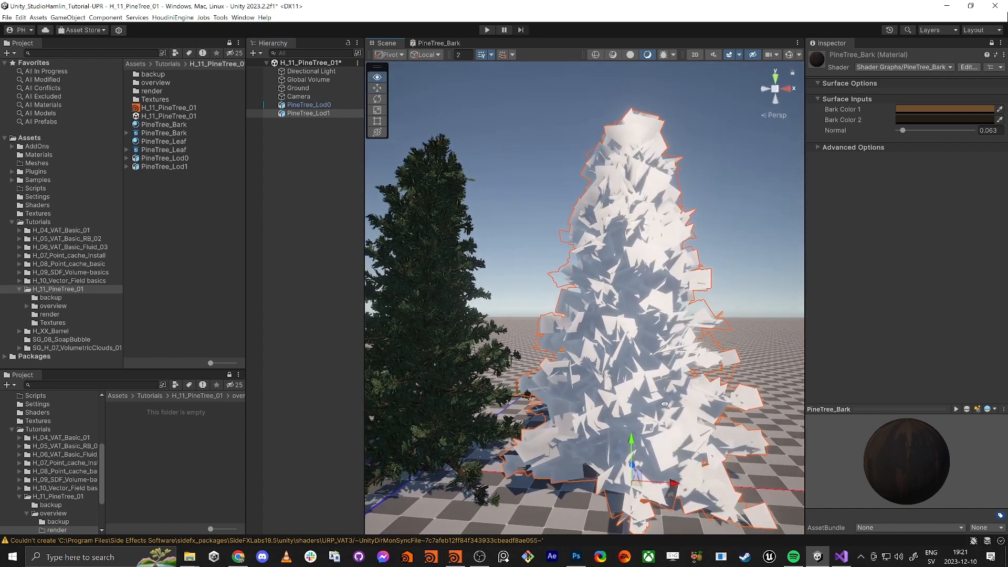
left_click_drag(669, 398, 689, 398)
Step: Apply the PineTree_Bark material to the PineTree_Lod1 trunk and PineTree_Leaf to its foliage
left_click_drag(136, 124, 647, 377)
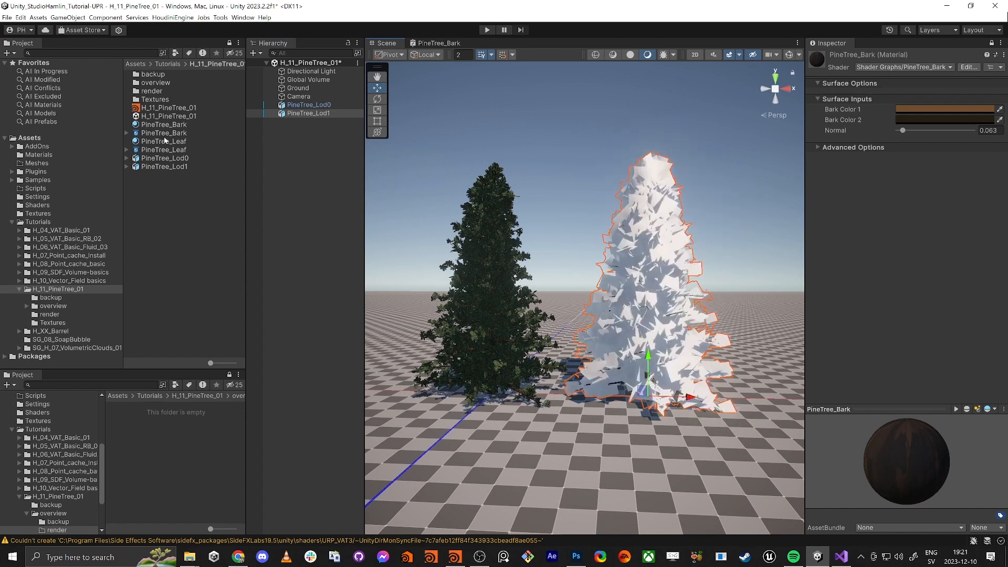
left_click_drag(175, 145, 651, 262)
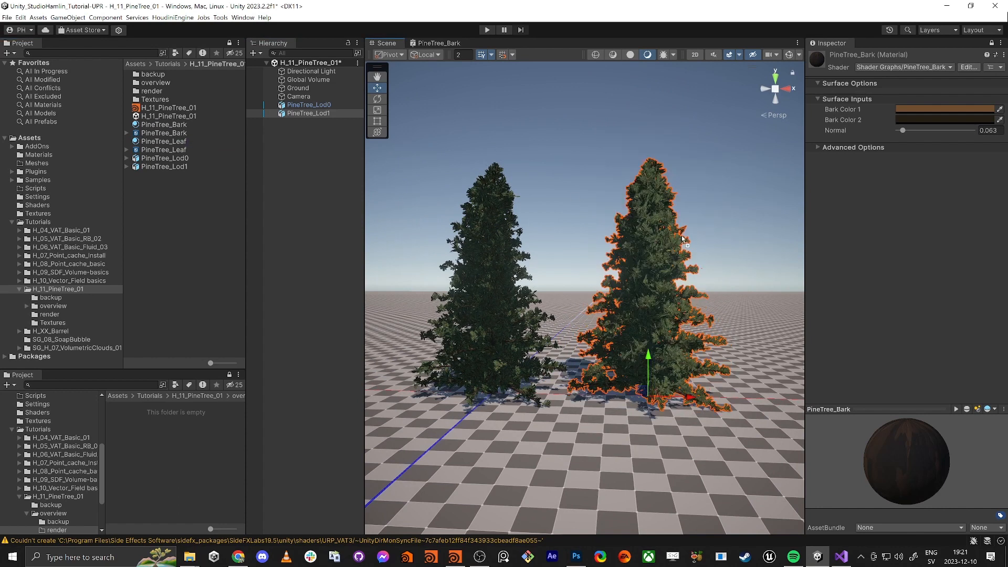
Step: Deselect the tree and compare the foliage shading of PineTree_Lod0 and PineTree_Lod1 from several angles
left_click(546, 105)
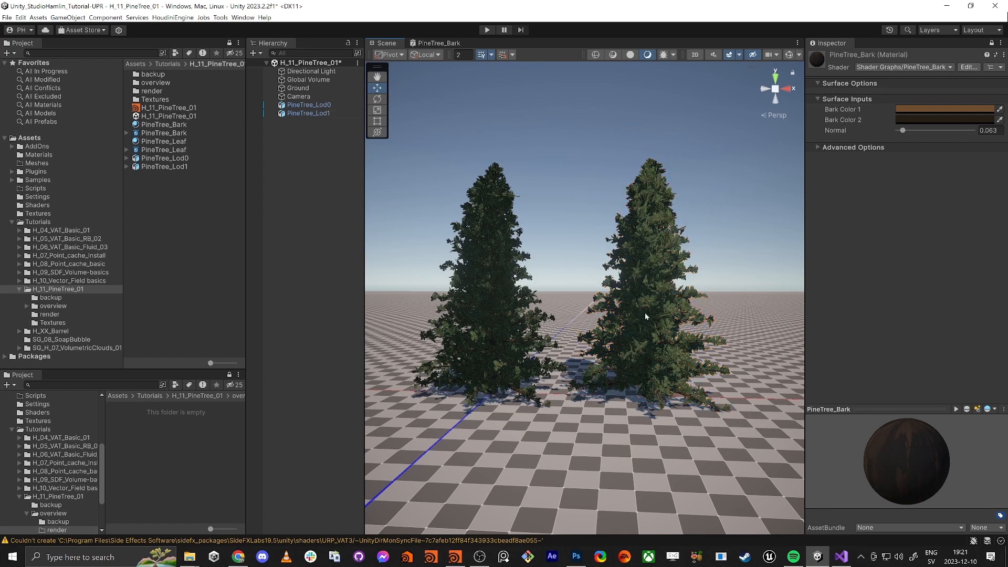
left_click_drag(644, 310, 460, 319, "alt")
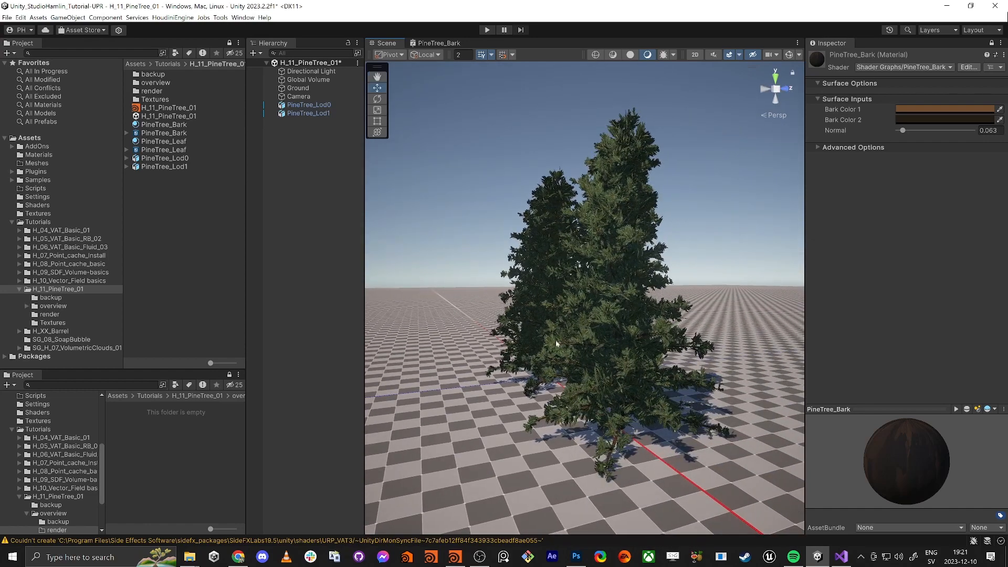
left_click_drag(512, 338, 601, 337, "alt")
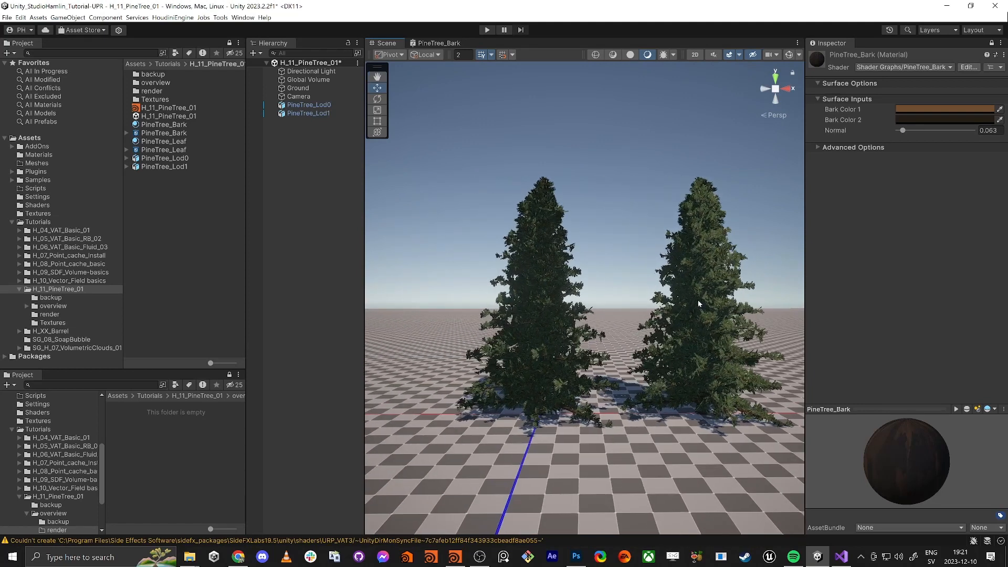
left_click_drag(698, 304, 639, 320, "alt")
Step: Rotate PineTree_Lod1 and PineTree_Lod0 in turn about their vertical axes to compare their foliage lighting, and deselect them
left_click(640, 322)
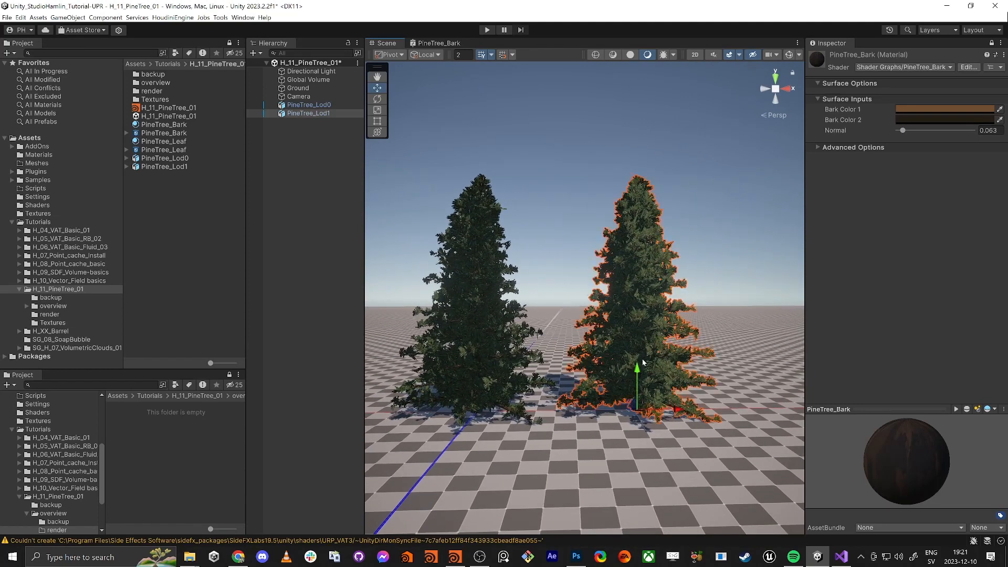
key("e")
left_click_drag(663, 418, 556, 386)
left_click(480, 348)
left_click_drag(480, 420, 609, 395)
left_click(547, 266)
right_click_drag(538, 332, 566, 354)
key("w")
key("s")
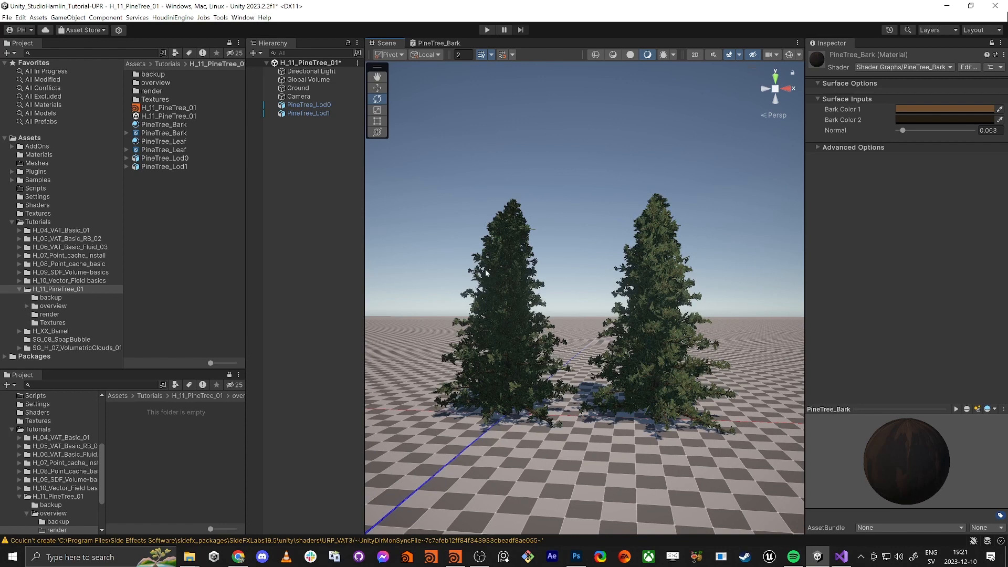
Step: Switch to Houdini to review the attribtransfer1 export branch, and return to Unity to view both trees side by side
key("alt+Tab")
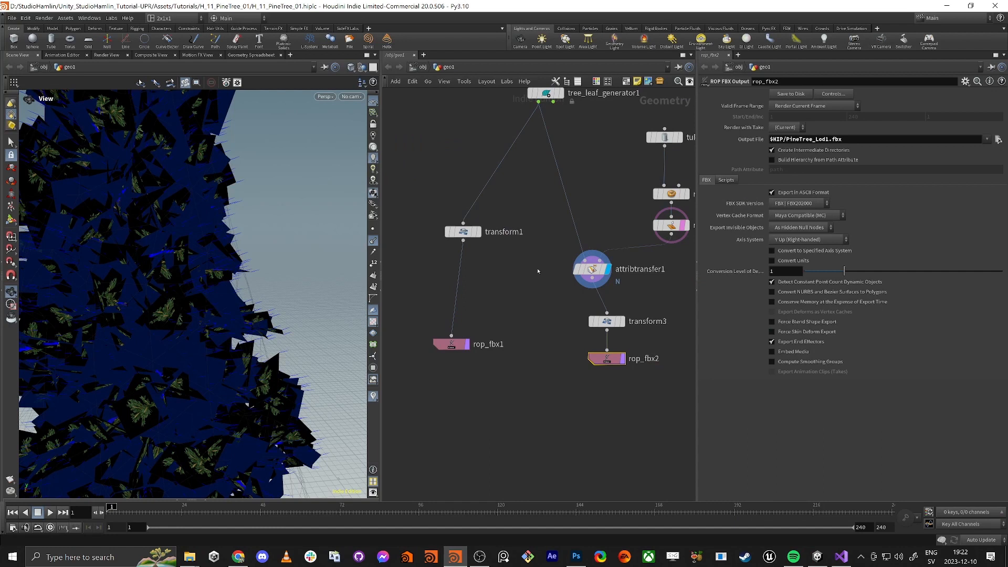
middle_click(591, 265)
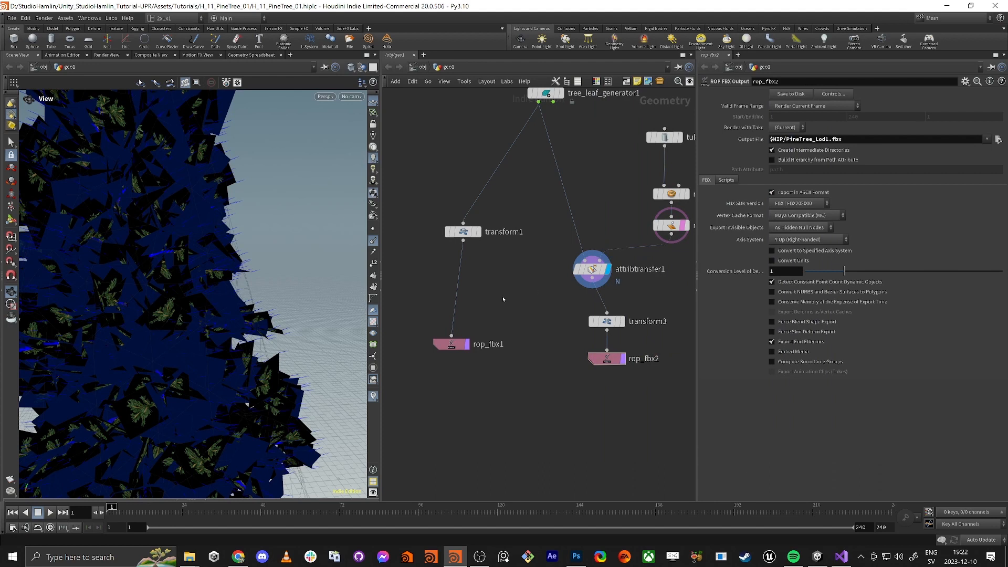
key("alt+Tab")
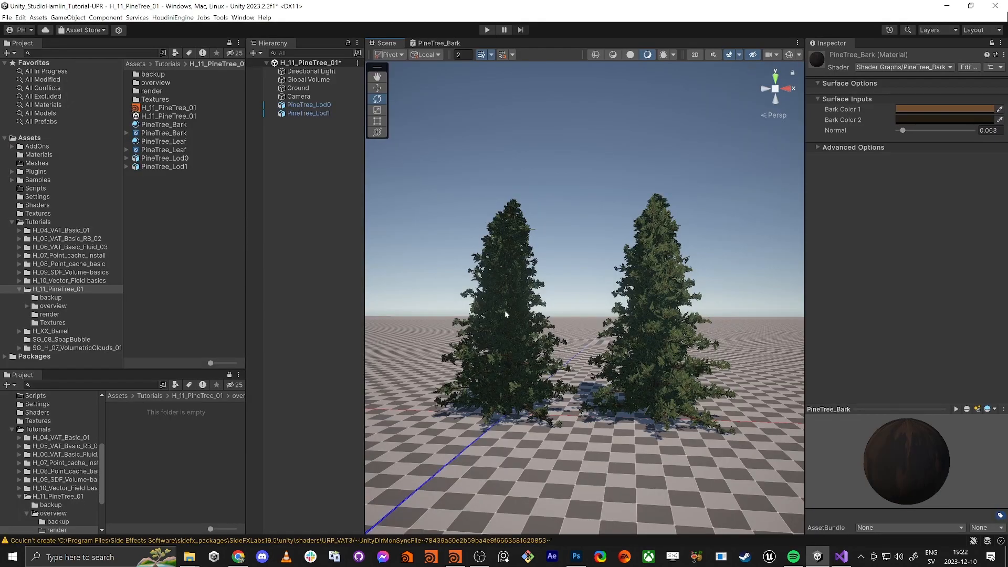
right_click_drag(623, 339, 630, 342)
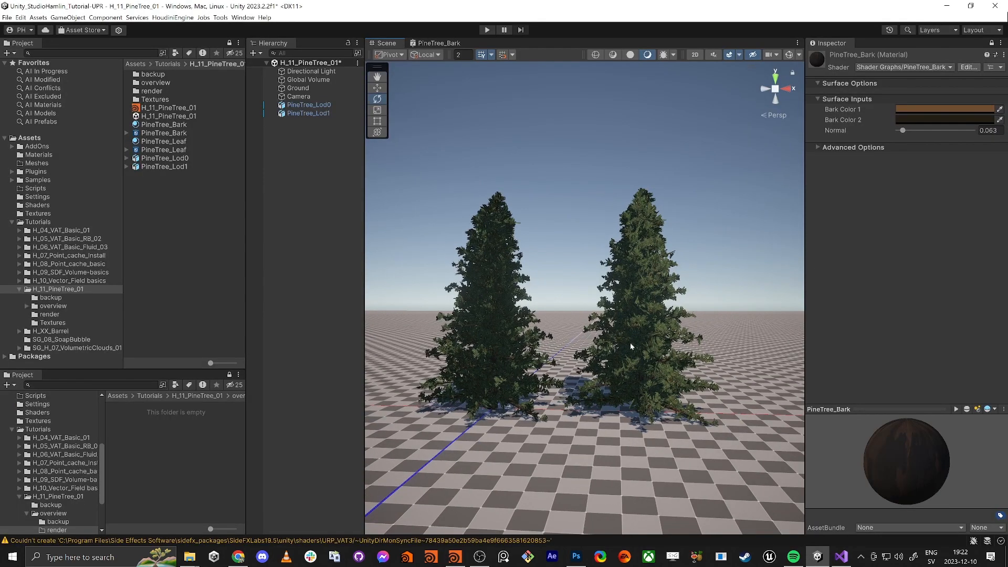